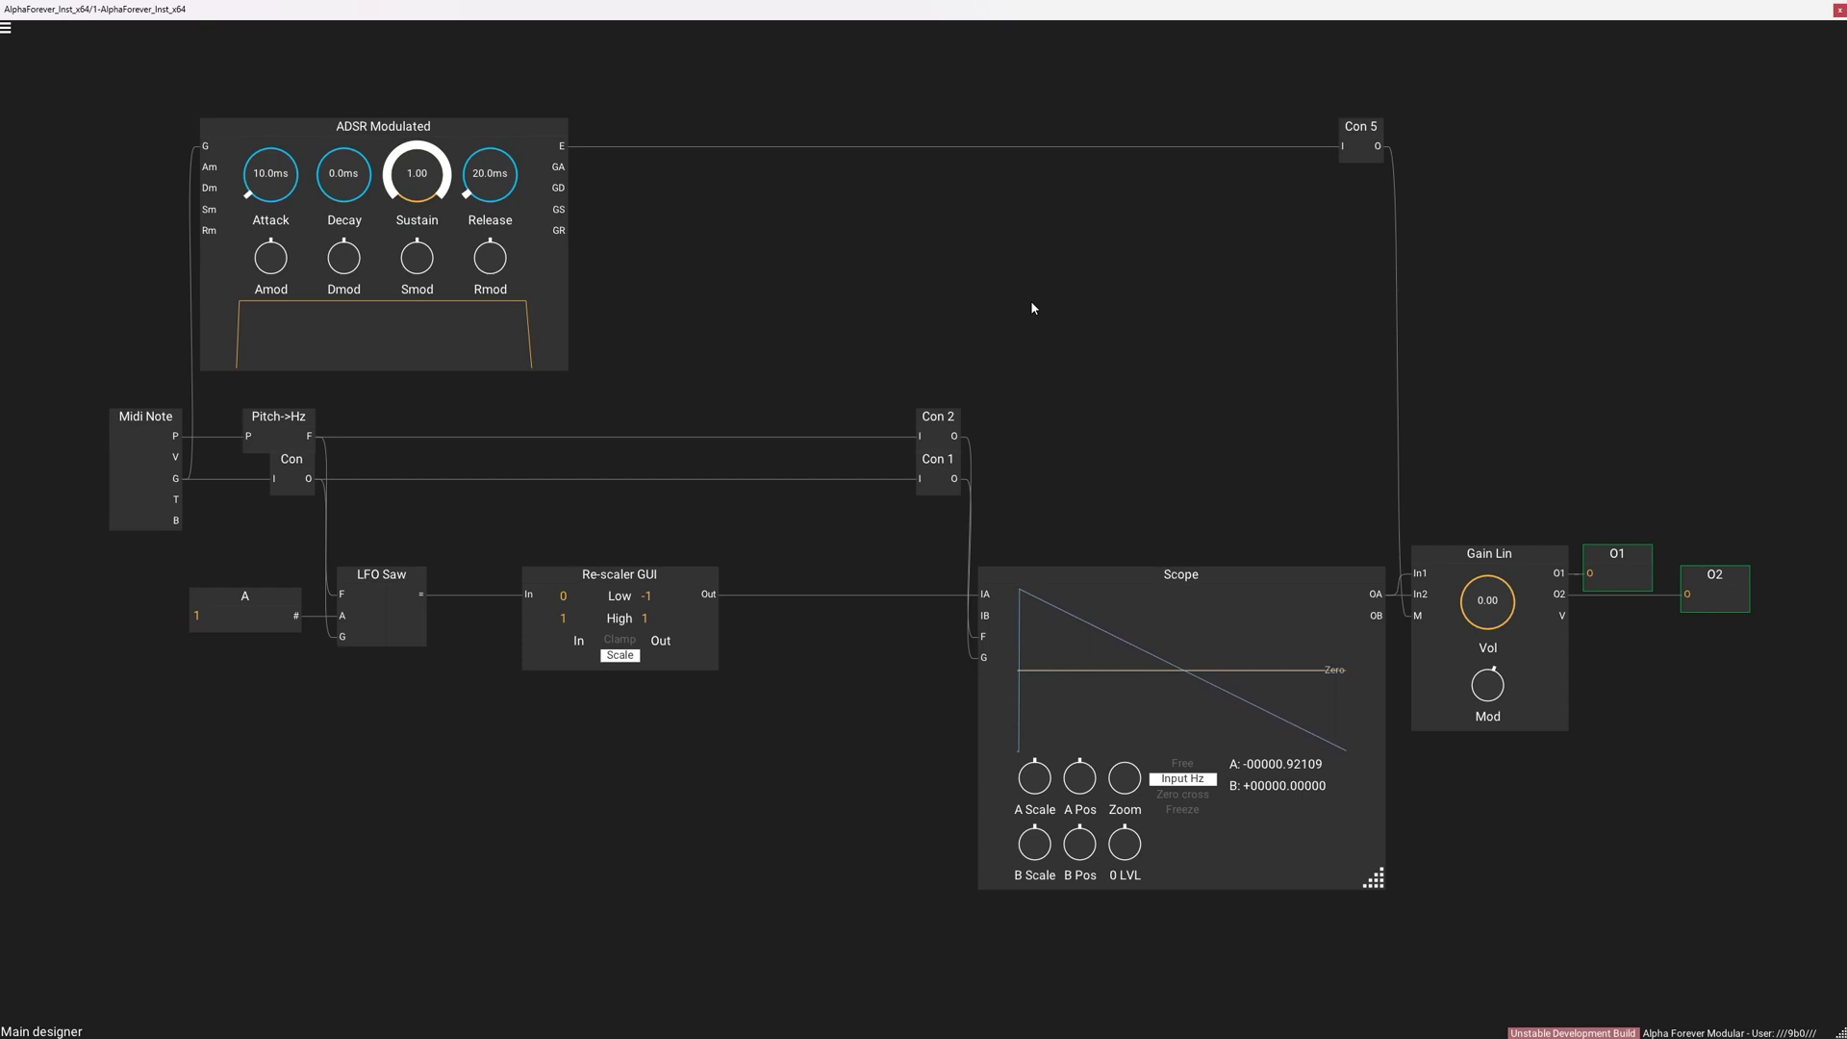
Step: Move the Re-scaler GUI beside LFO Saw and shift the source modules, including ADSR and Midi Note, away from the Scope
drag(619, 569, 550, 568)
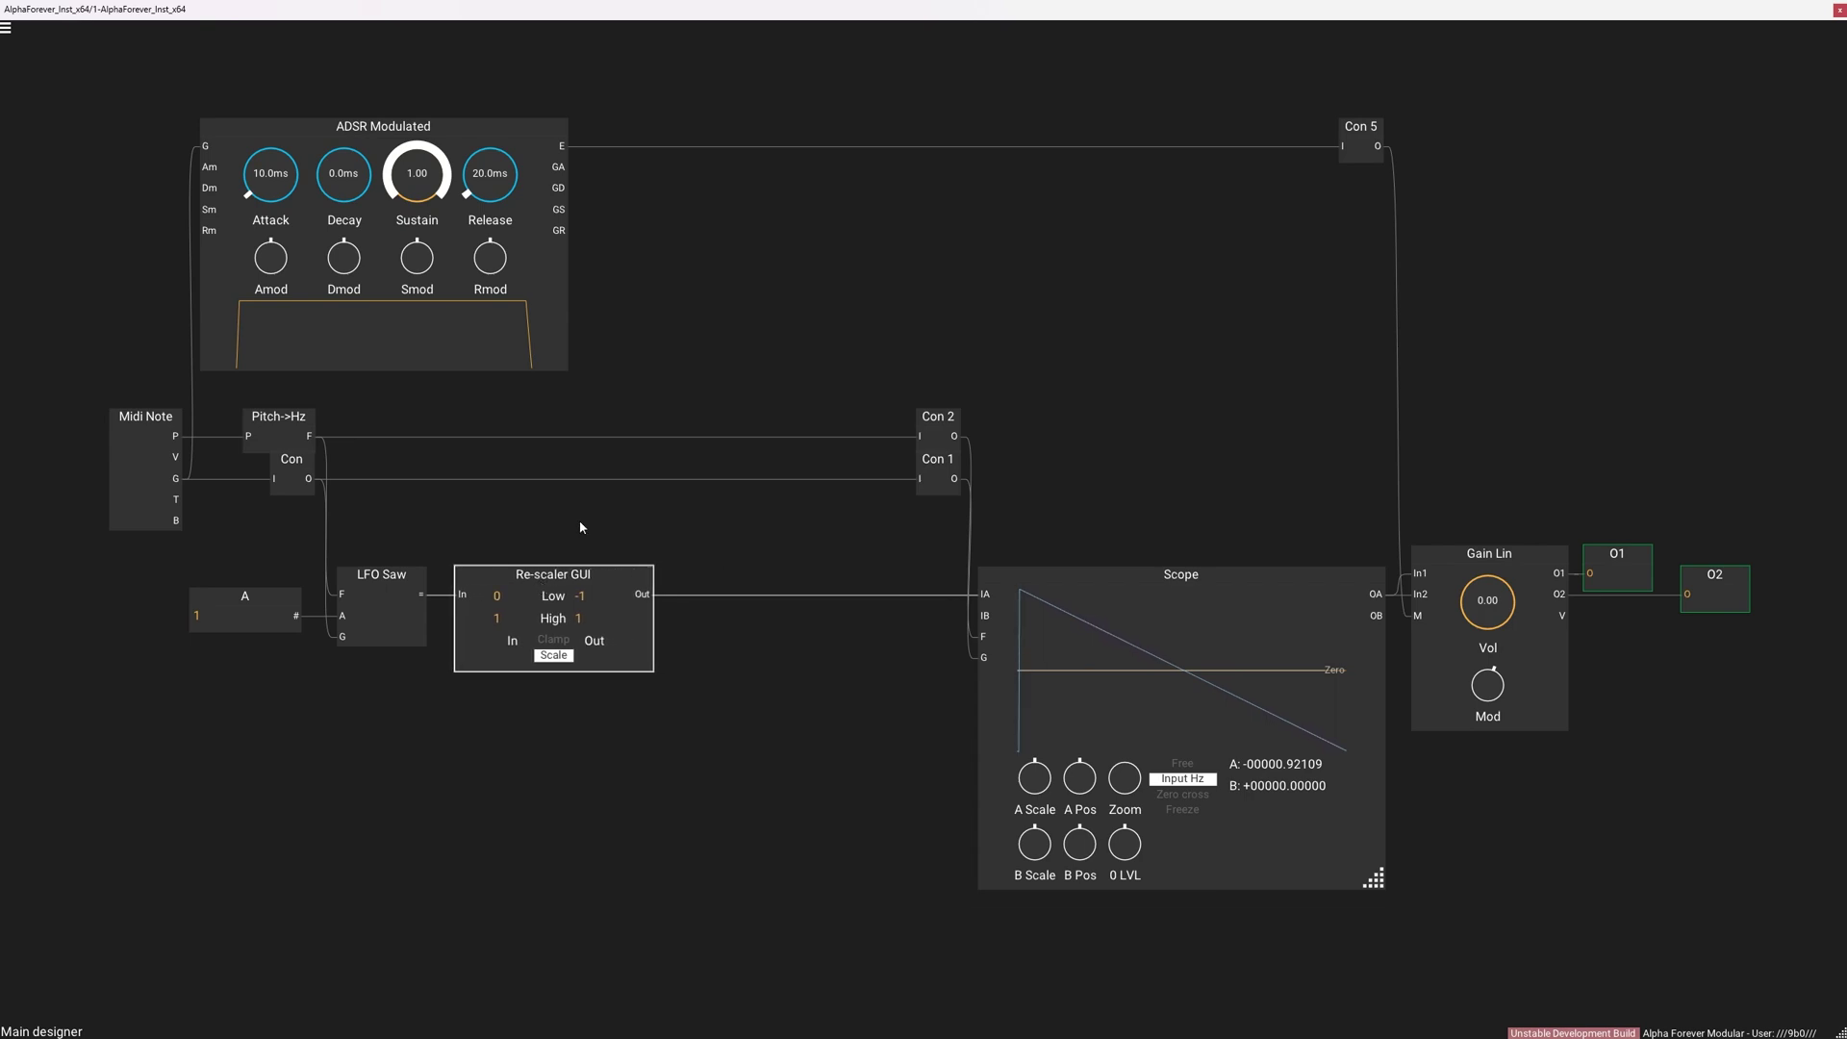
click(664, 518)
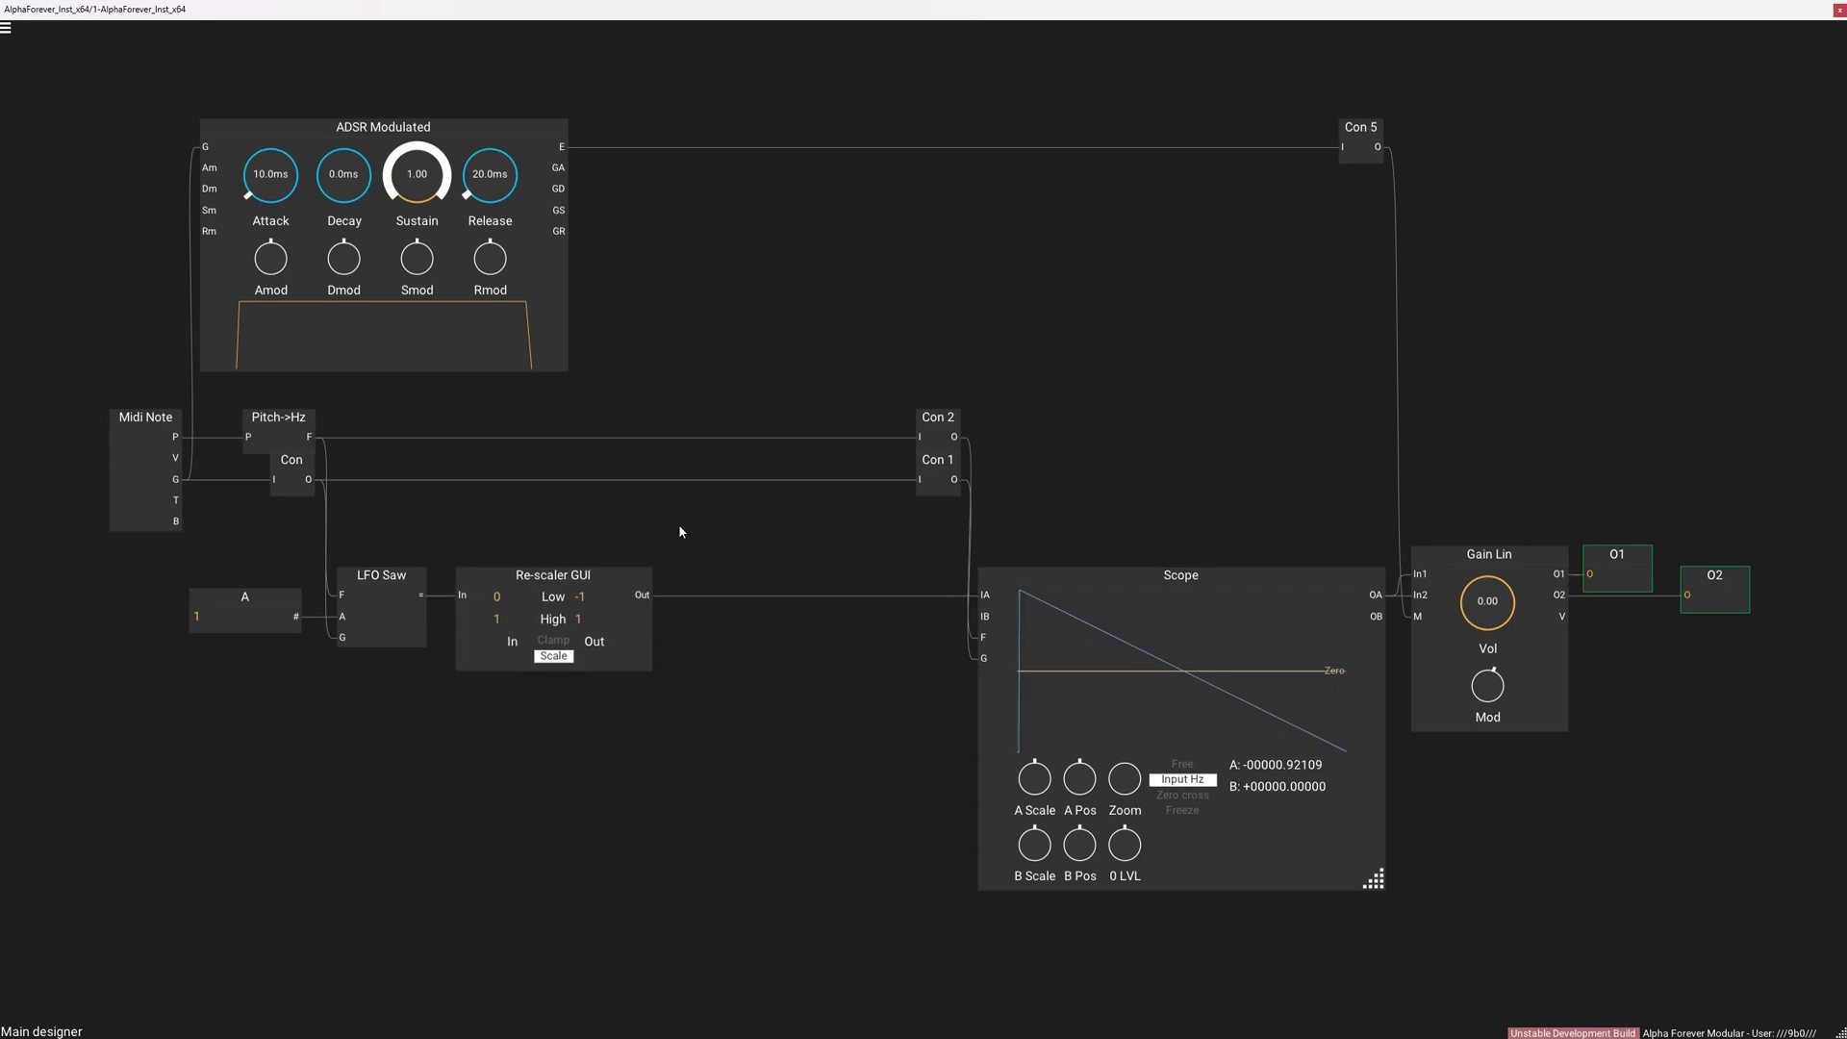
drag(689, 739, 70, 99)
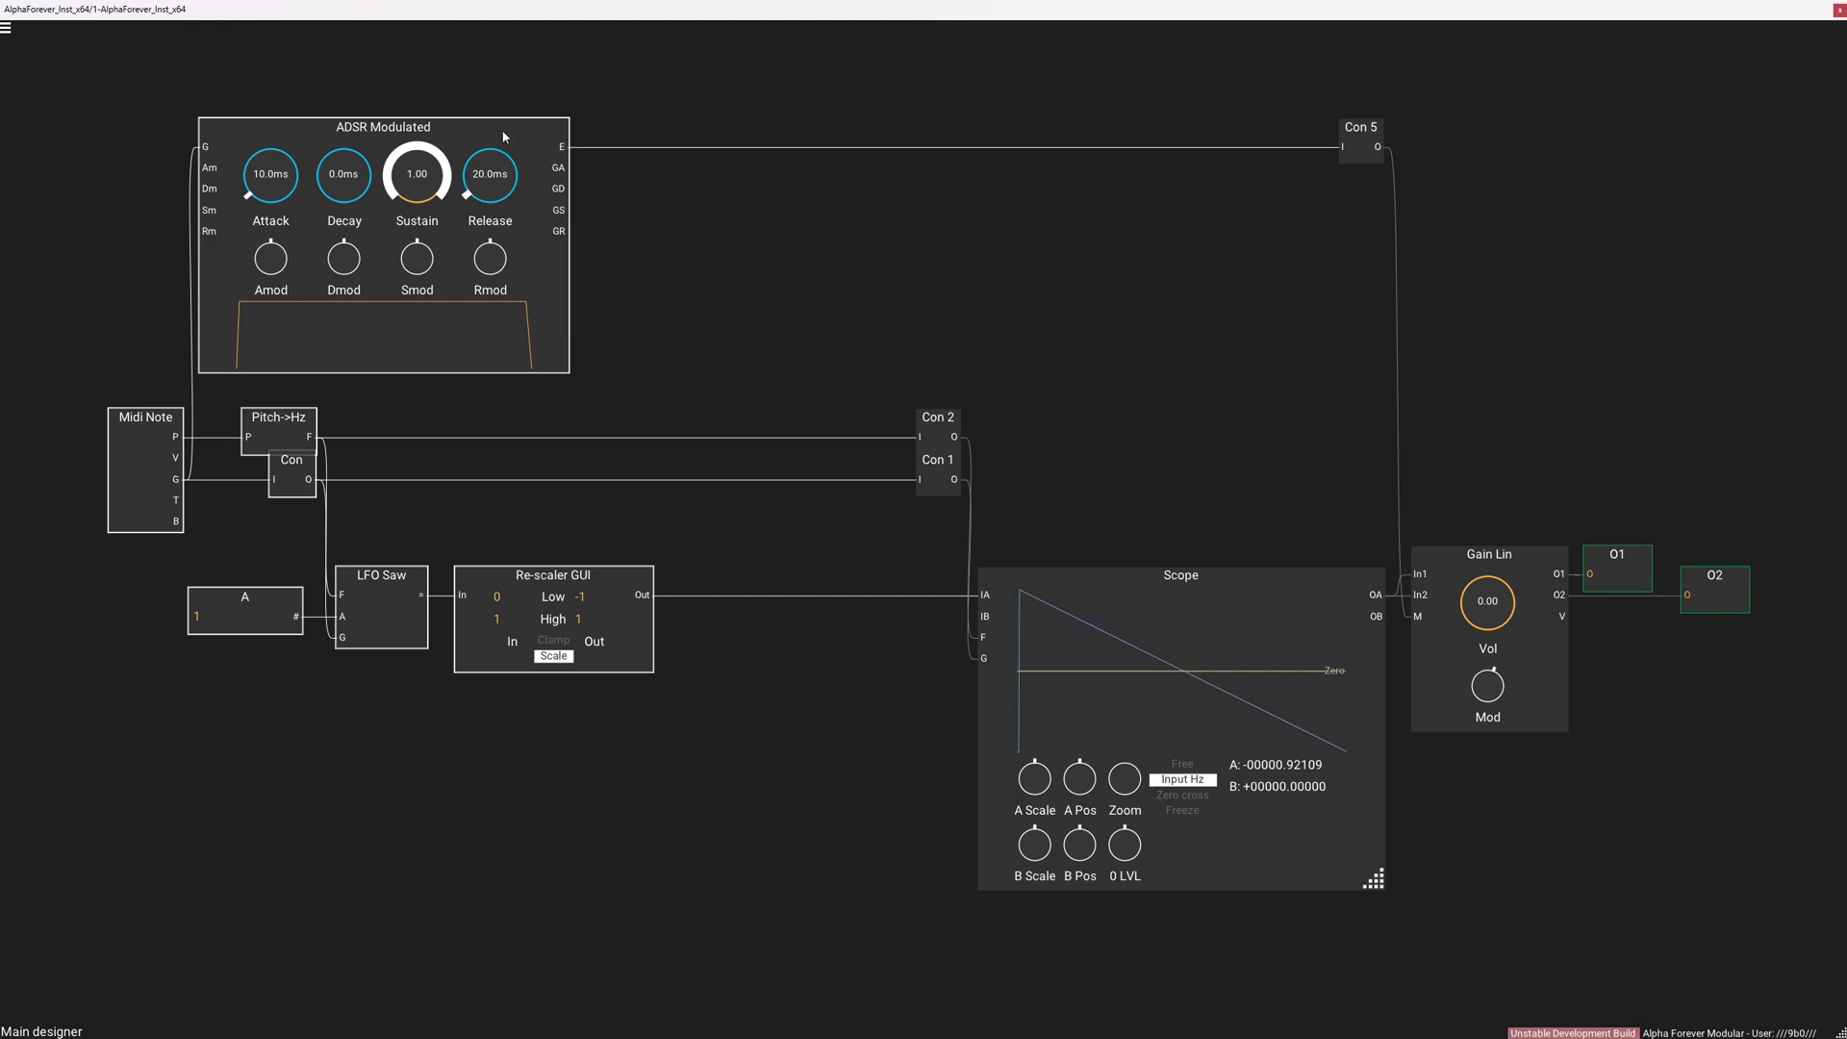
drag(502, 131, 280, 131)
drag(573, 237, 815, 406)
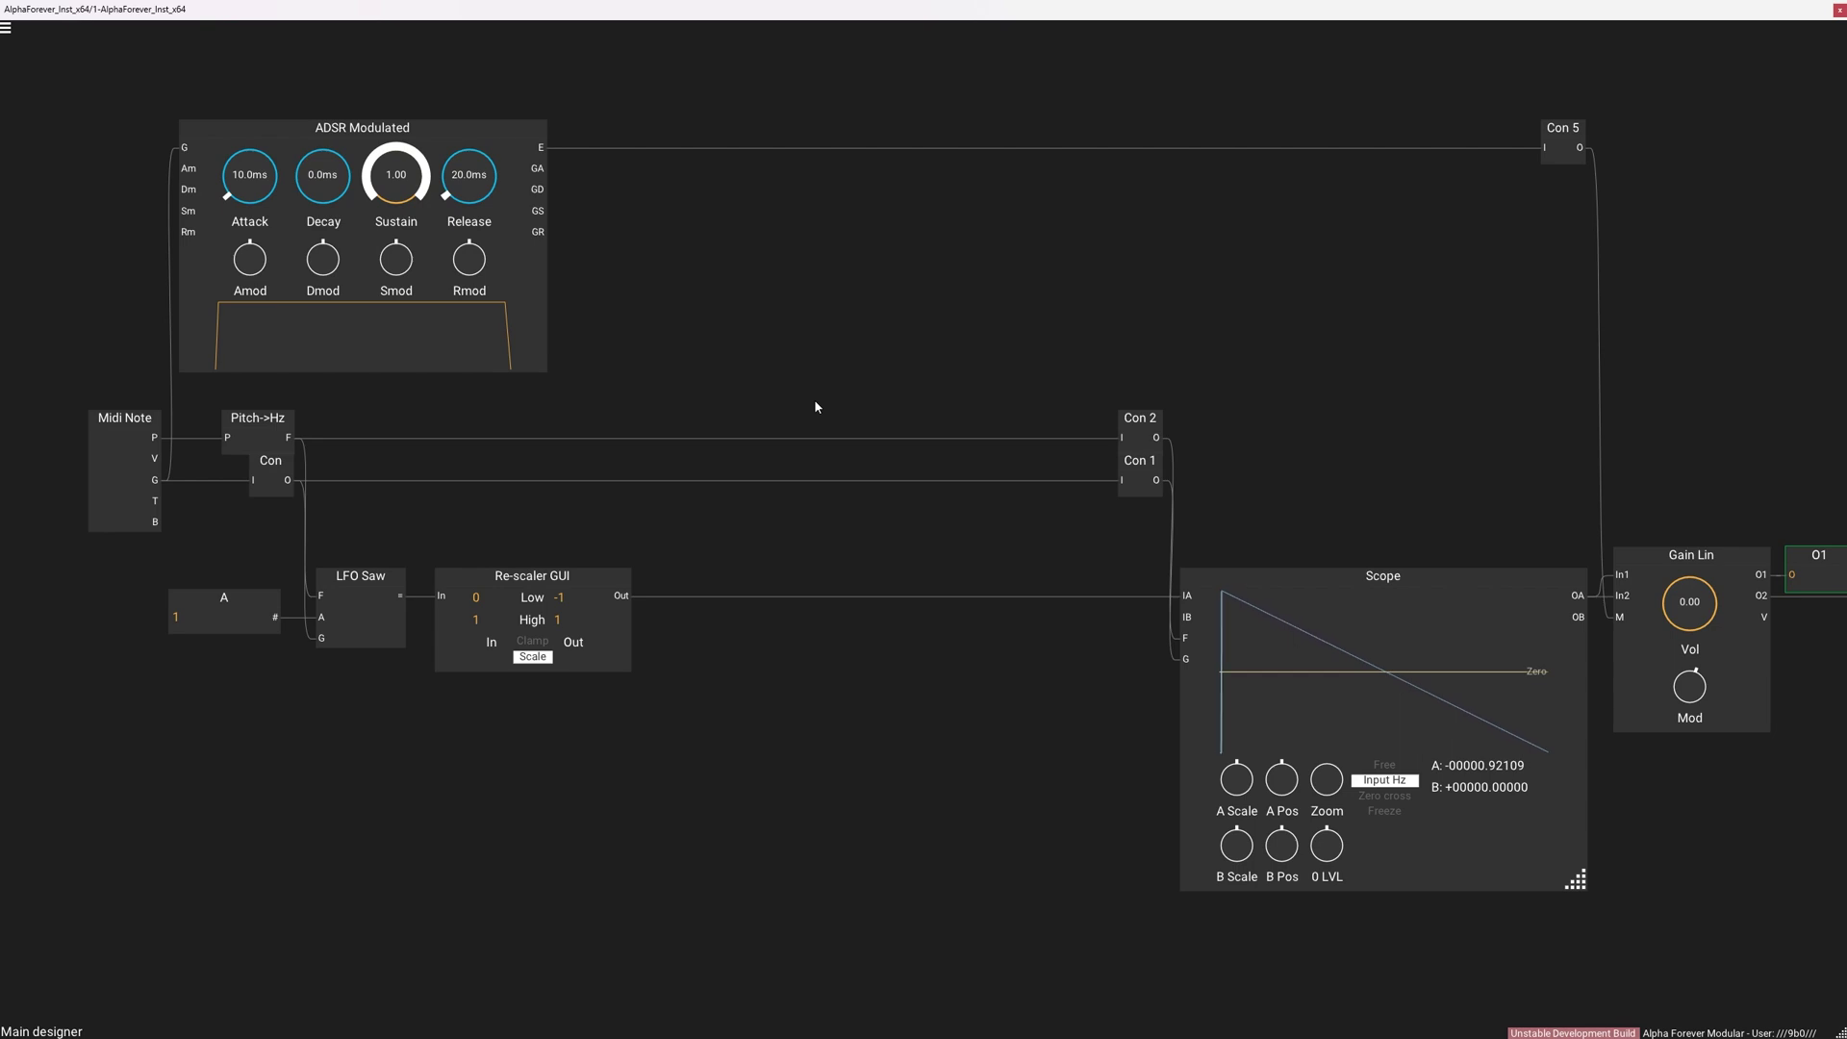
Step: Insert a connector on the Re-scaler GUI output wire, name it x and place it close to the Re-scaler
double_click(621, 598)
double_click(747, 580)
text(x)
key(Return)
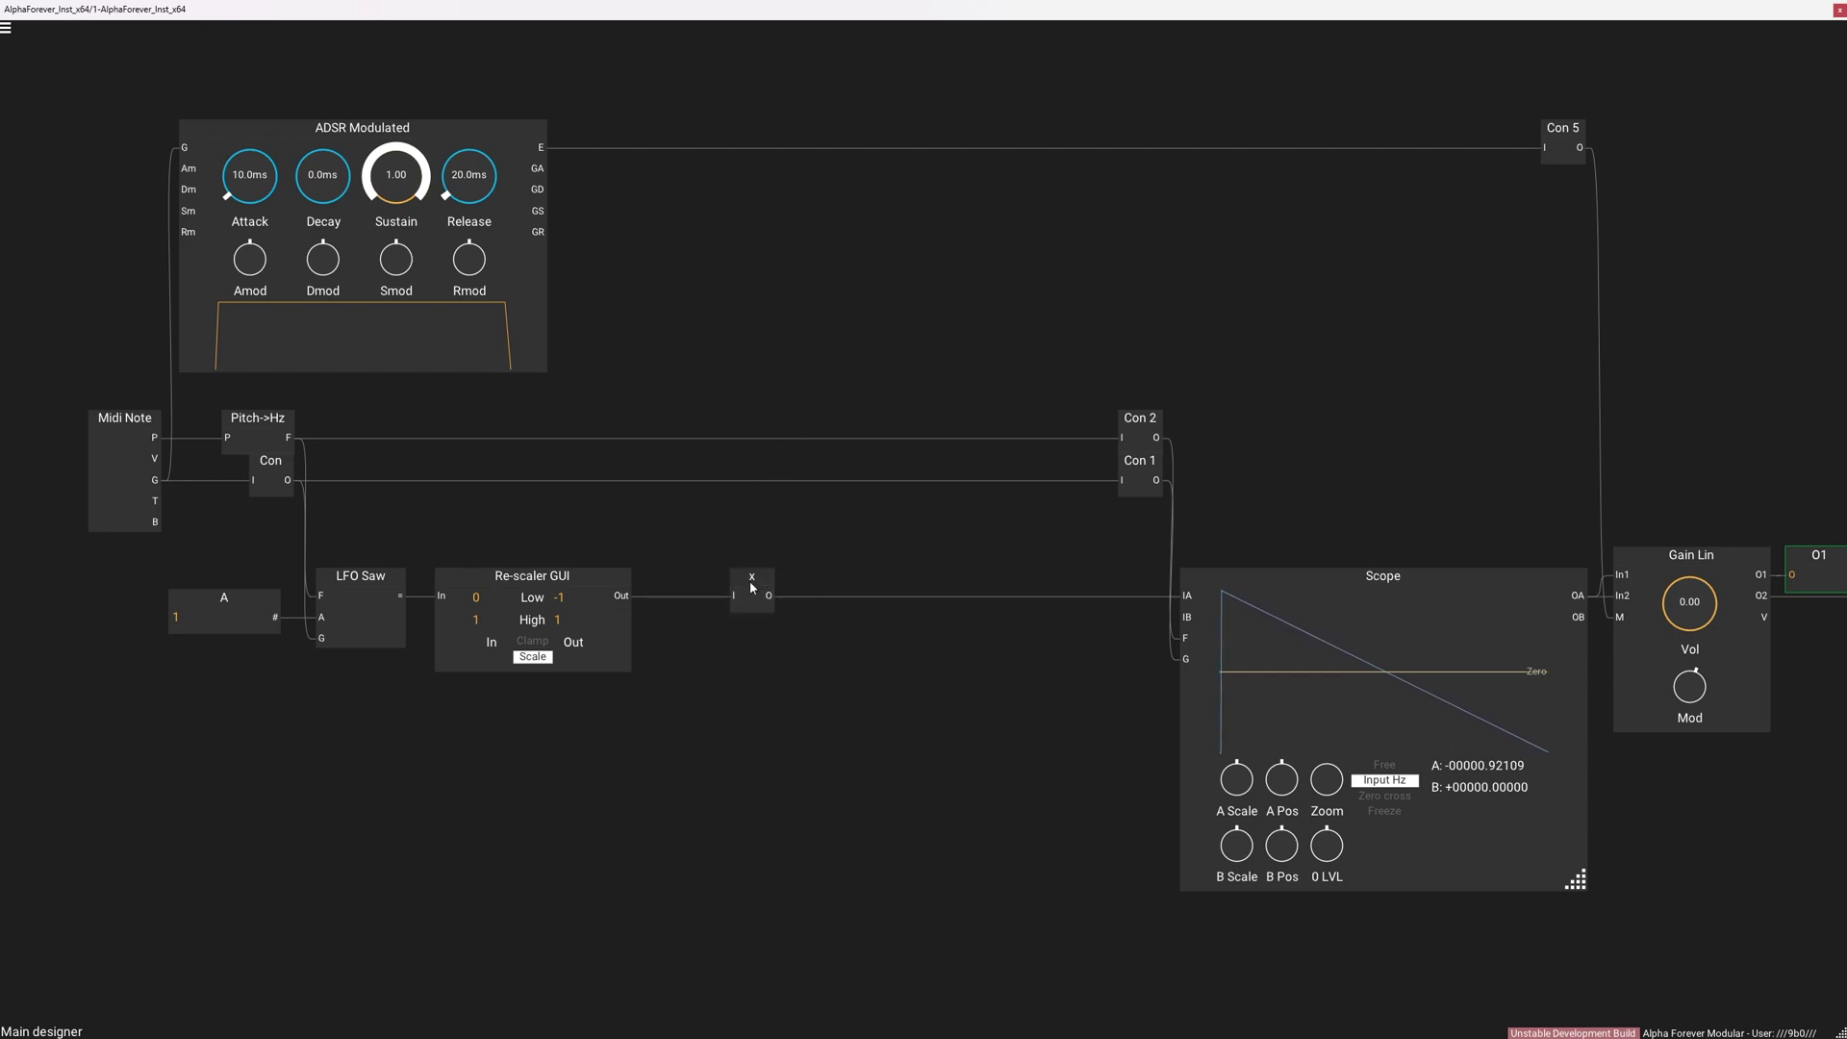
drag(751, 584, 695, 585)
click(821, 726)
Step: Move the whole source chain, from ADSR and Midi Note through connector x, farther from the Scope
drag(823, 774, 55, 146)
drag(378, 142, 119, 141)
click(644, 481)
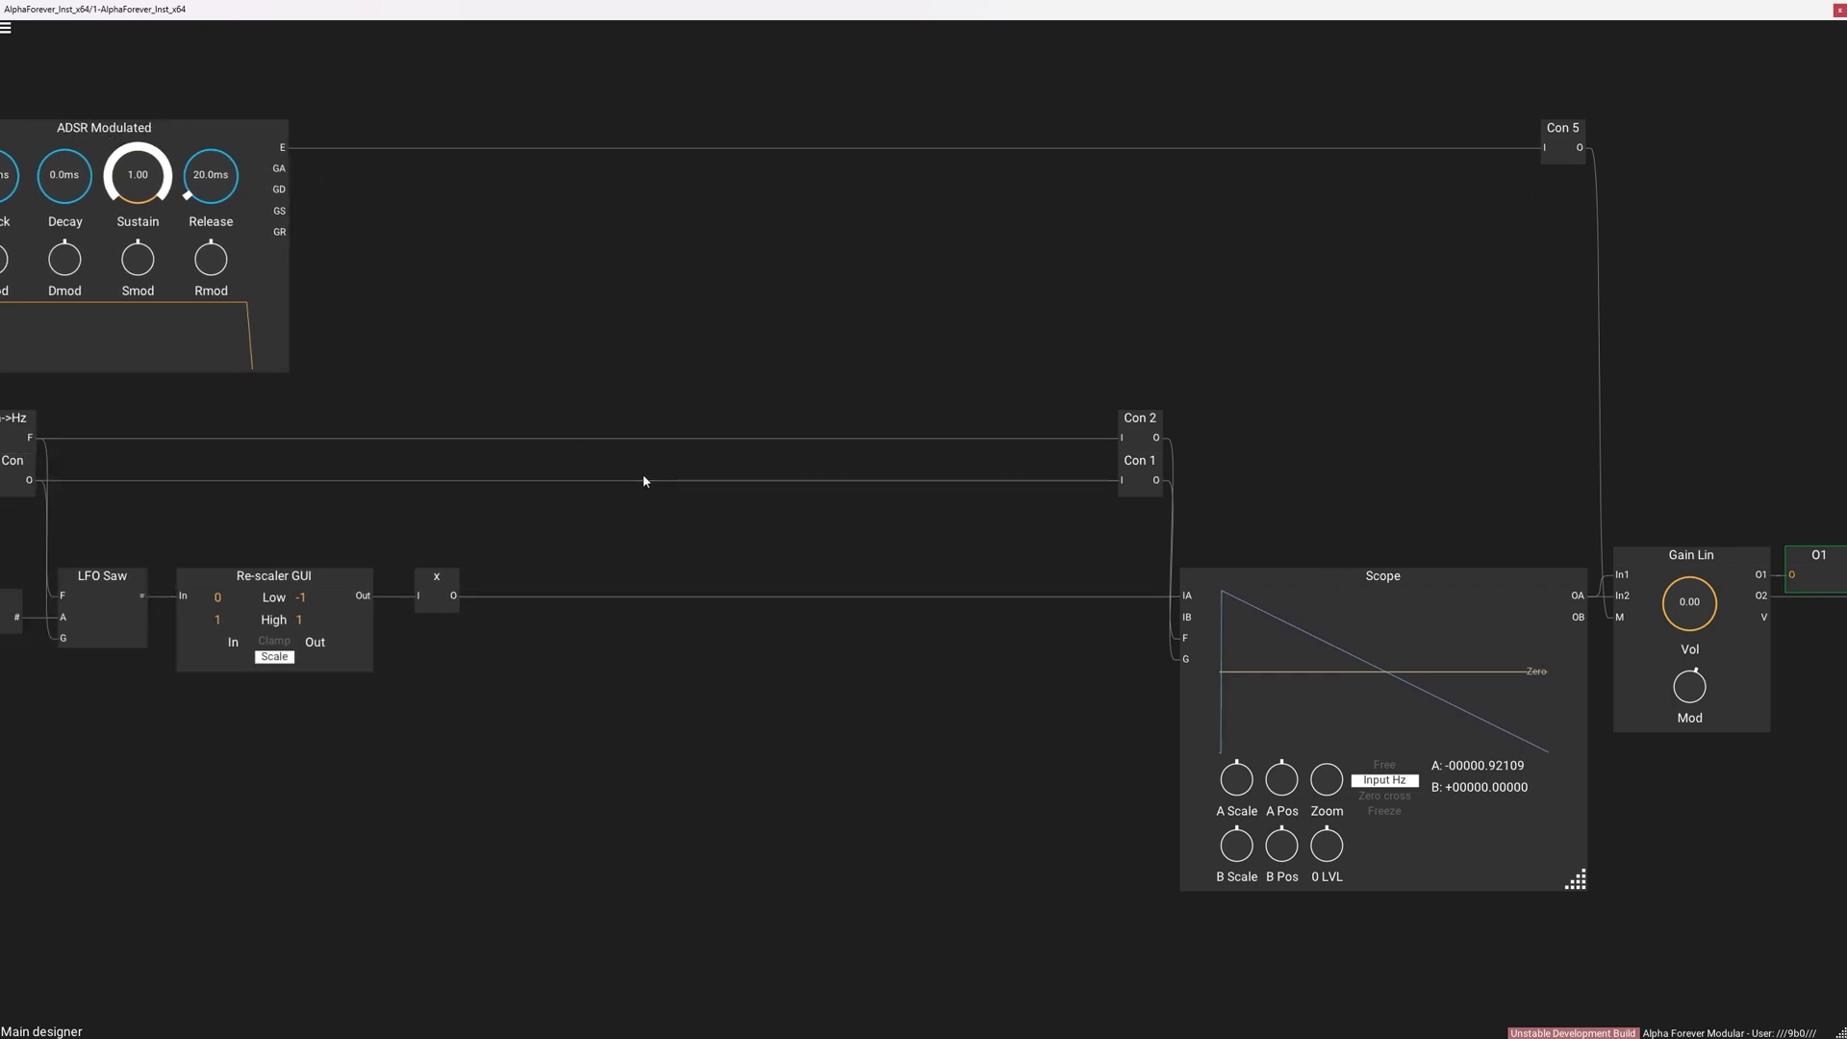
Step: Insert a Polarity module between connector x and the Scope, placed well away from x
right_click(452, 595)
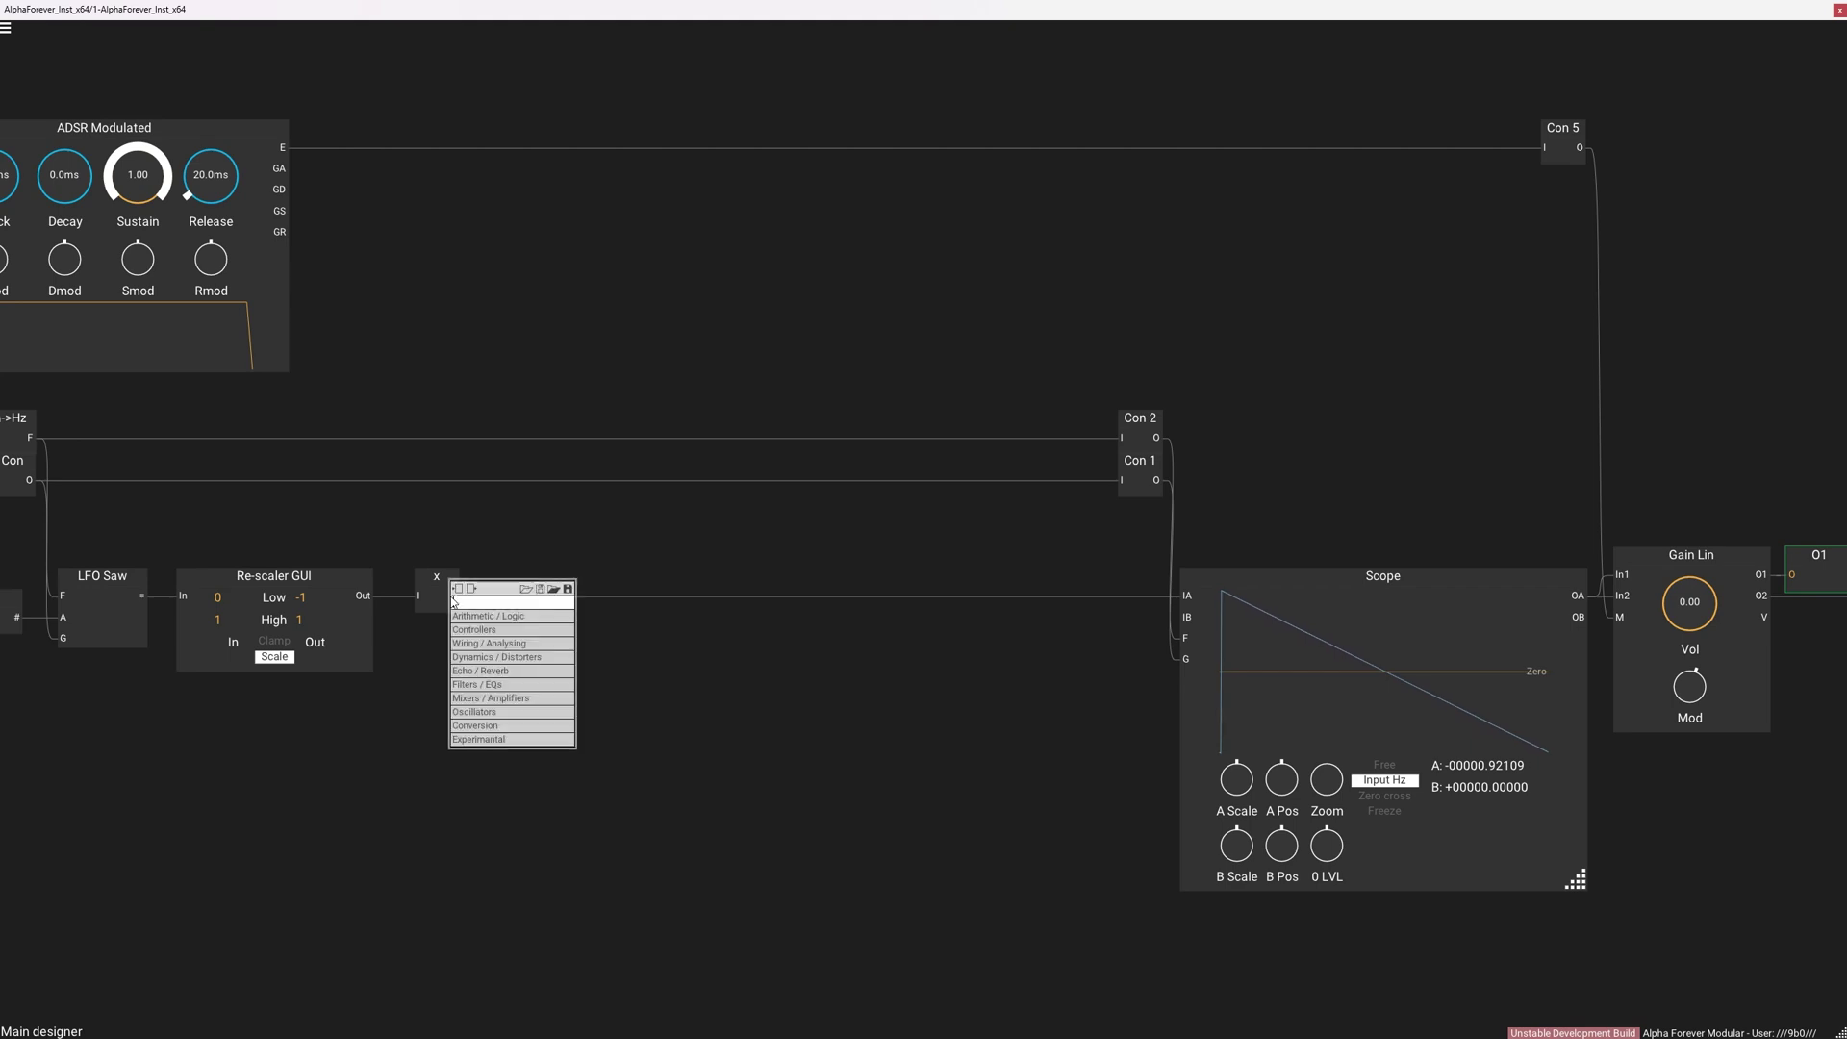
text(polar)
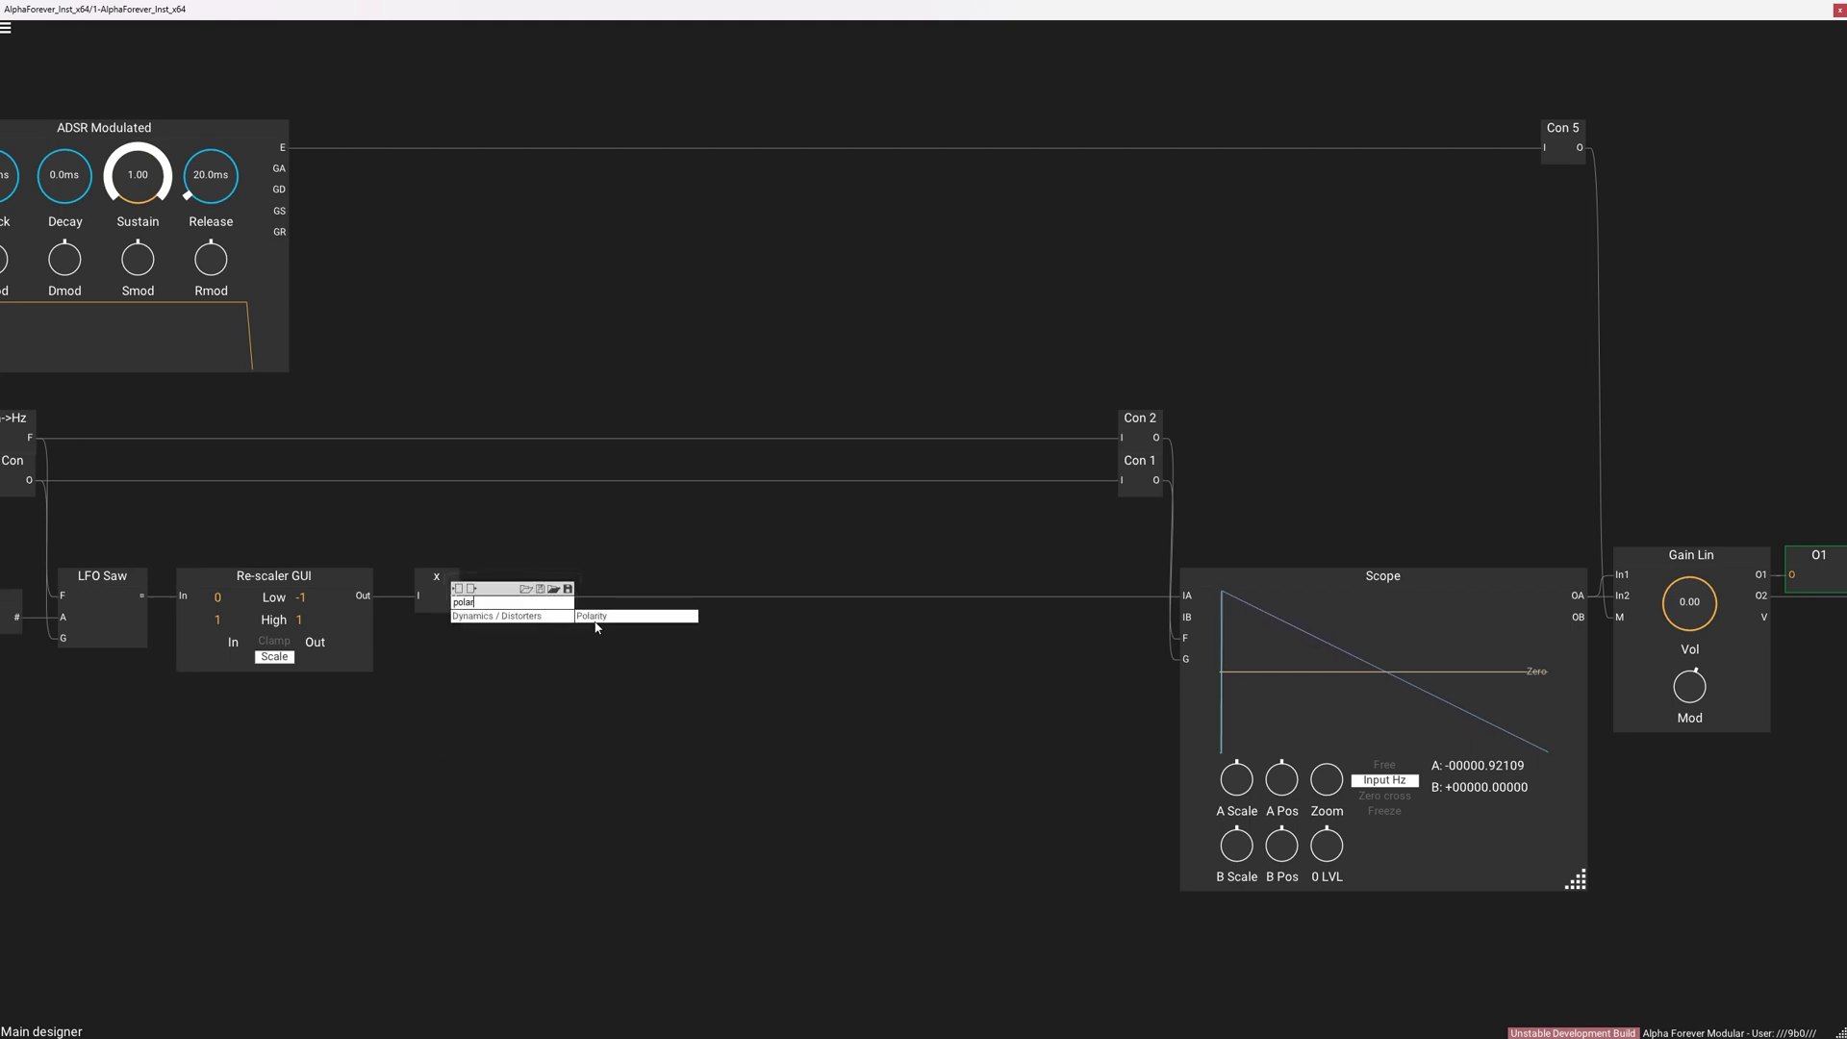
click(589, 617)
drag(623, 579, 785, 579)
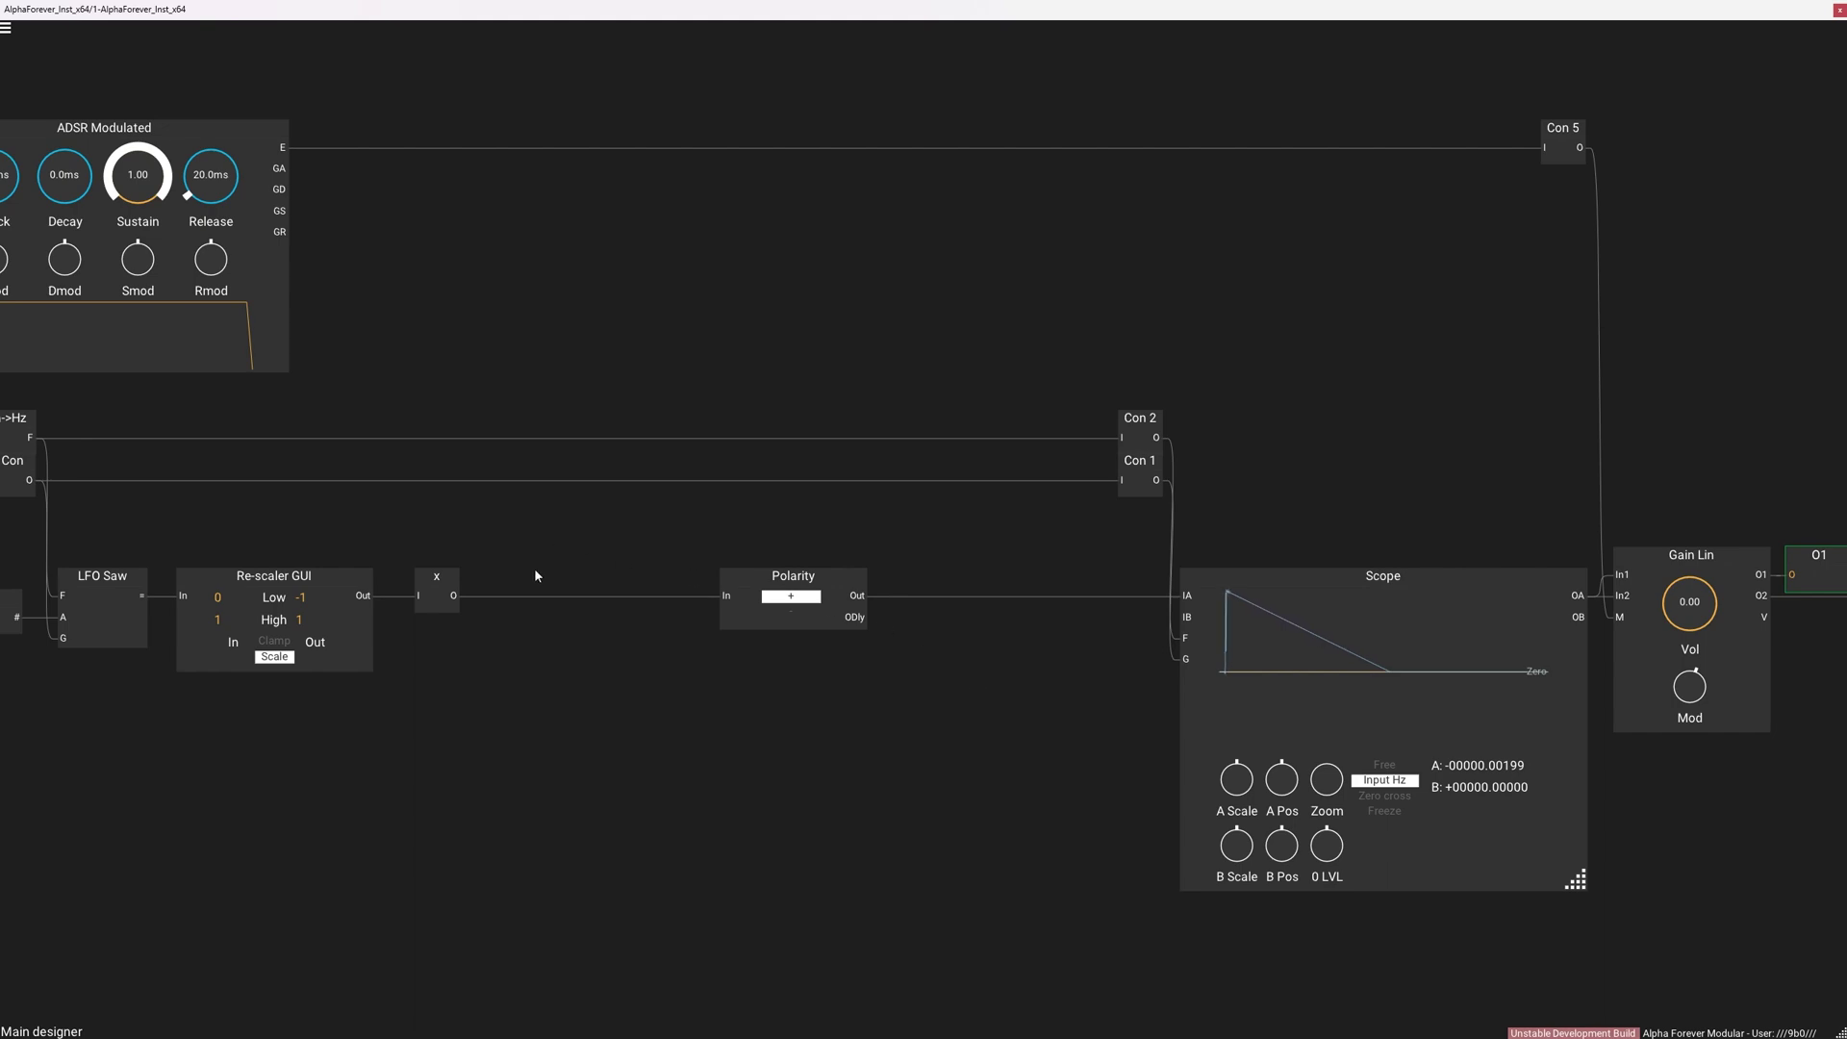
Step: Insert an Abs module between connector x and Polarity, then move Polarity slightly farther along the chain
right_click(723, 597)
text(abs)
click(874, 618)
drag(596, 575, 550, 581)
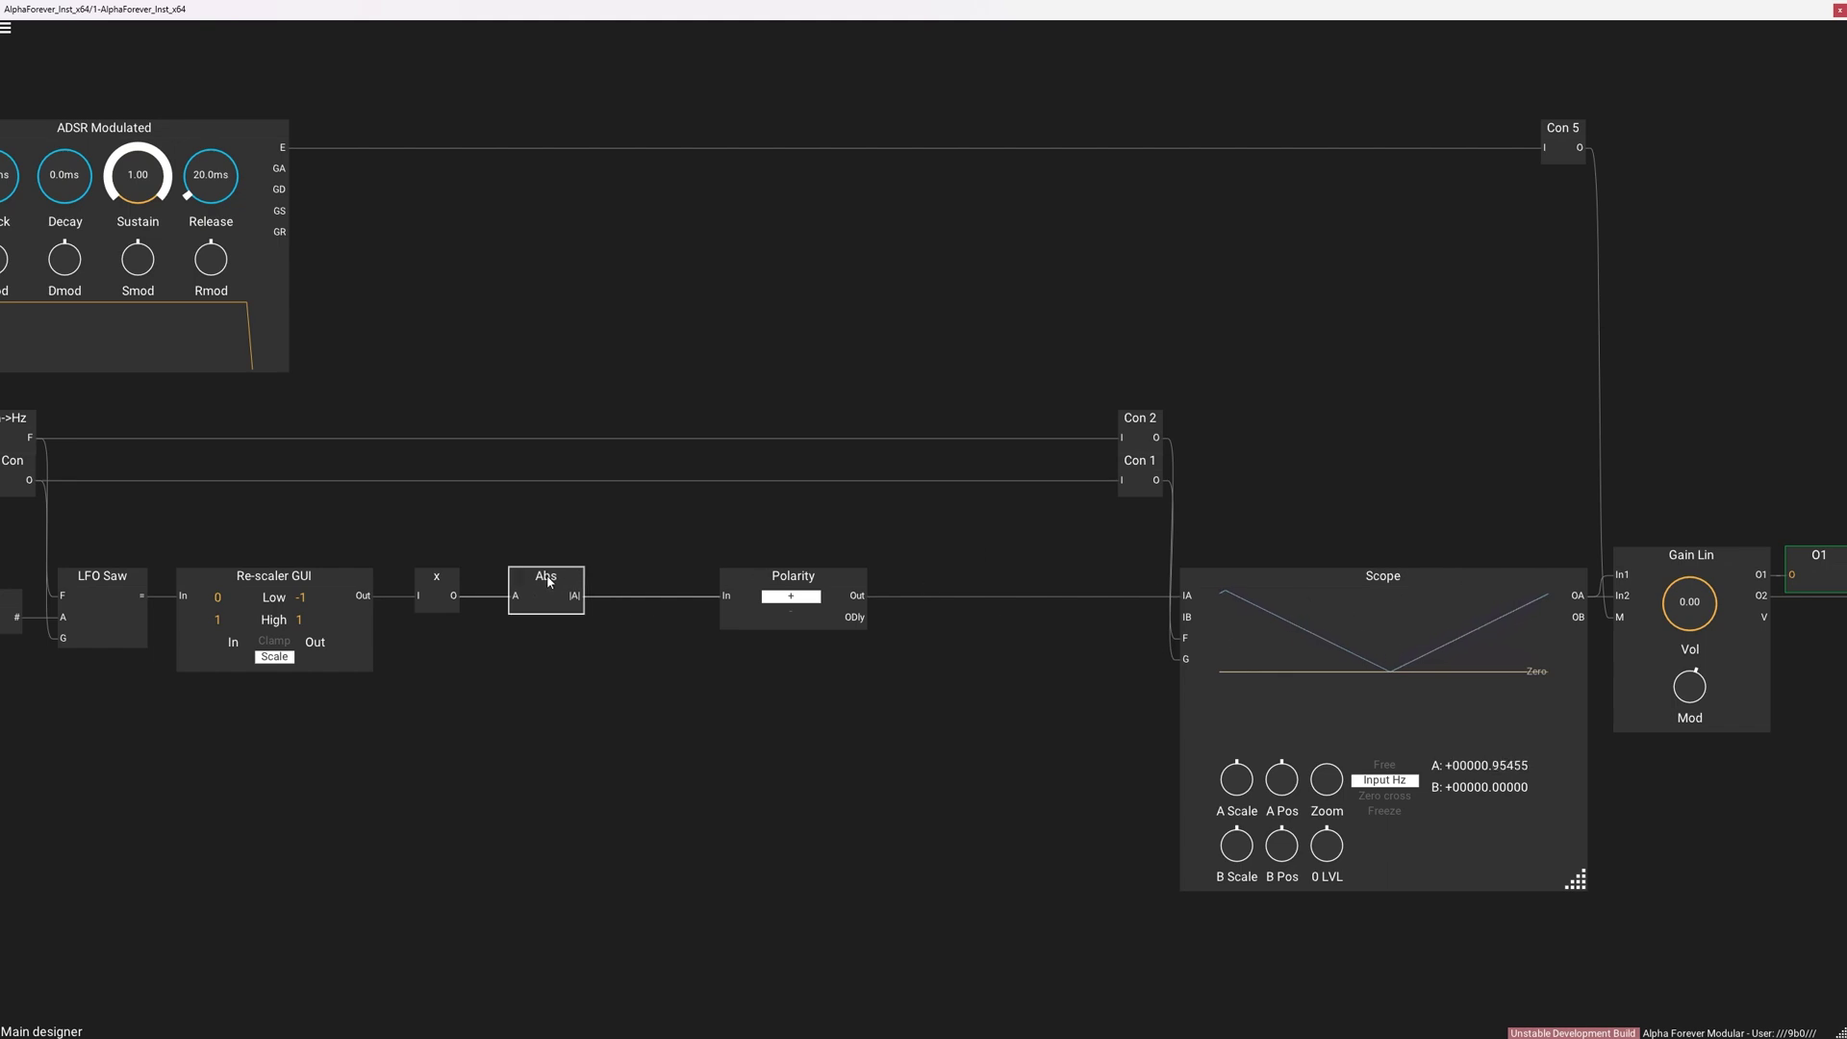
drag(742, 588, 772, 587)
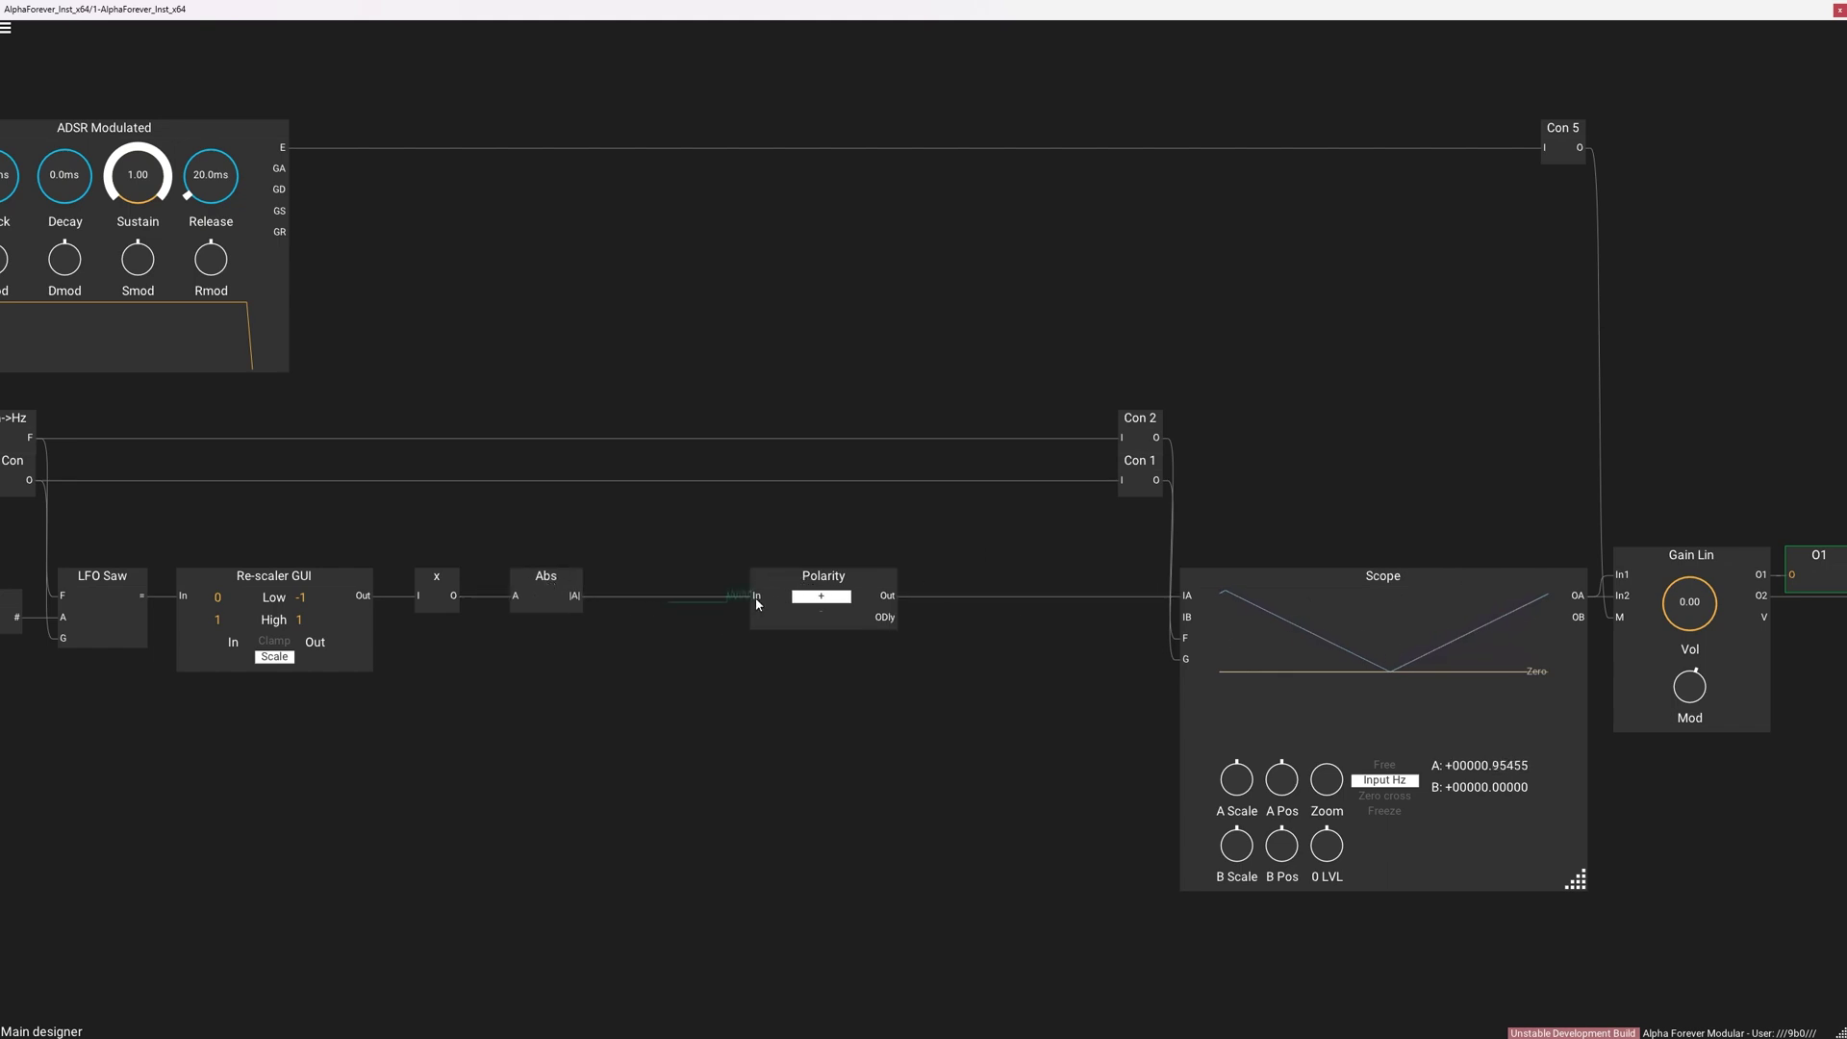
Step: Insert a Sub module between Abs and Polarity and space it away from Abs
right_click(756, 599)
text(su)
click(906, 618)
drag(635, 581, 708, 557)
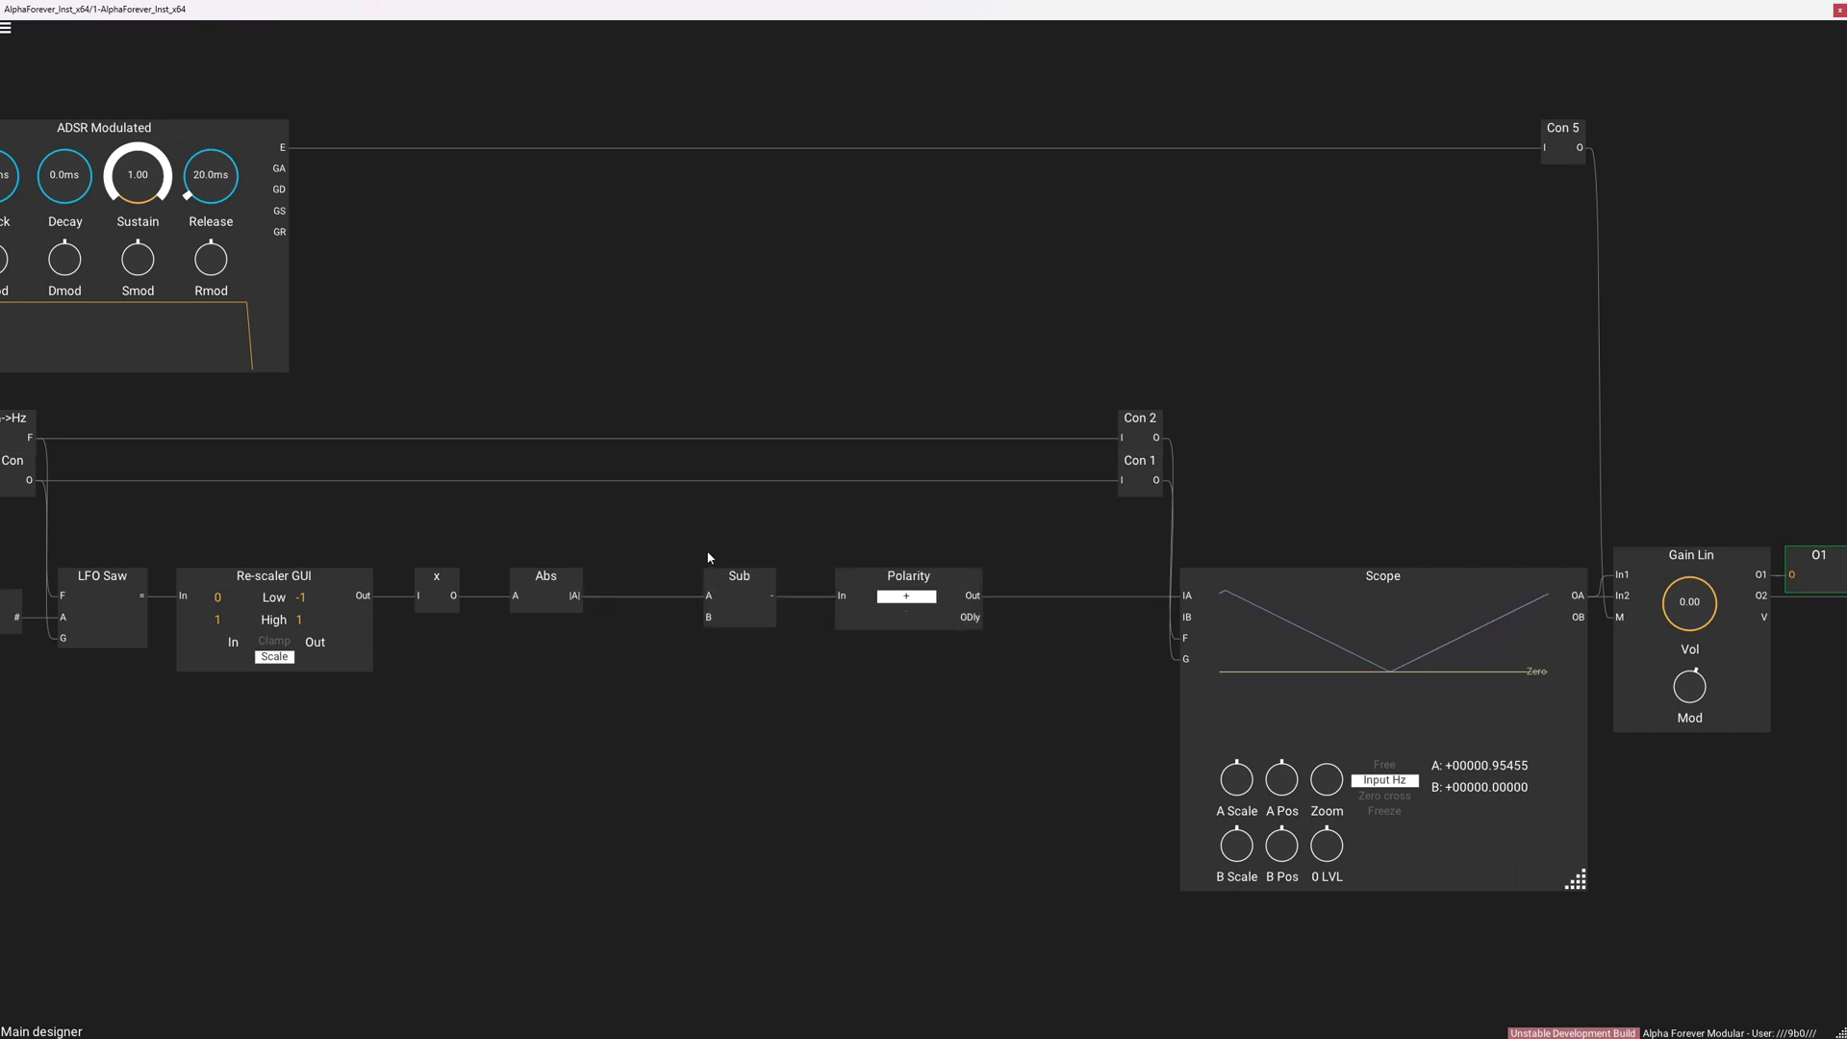
Step: Create a knob on Sub's B input and move Sub and Polarity over to make room for it
double_click(711, 619)
click(652, 594)
shift+click(730, 579)
shift+click(890, 576)
drag(880, 577, 917, 574)
click(919, 535)
click(919, 551)
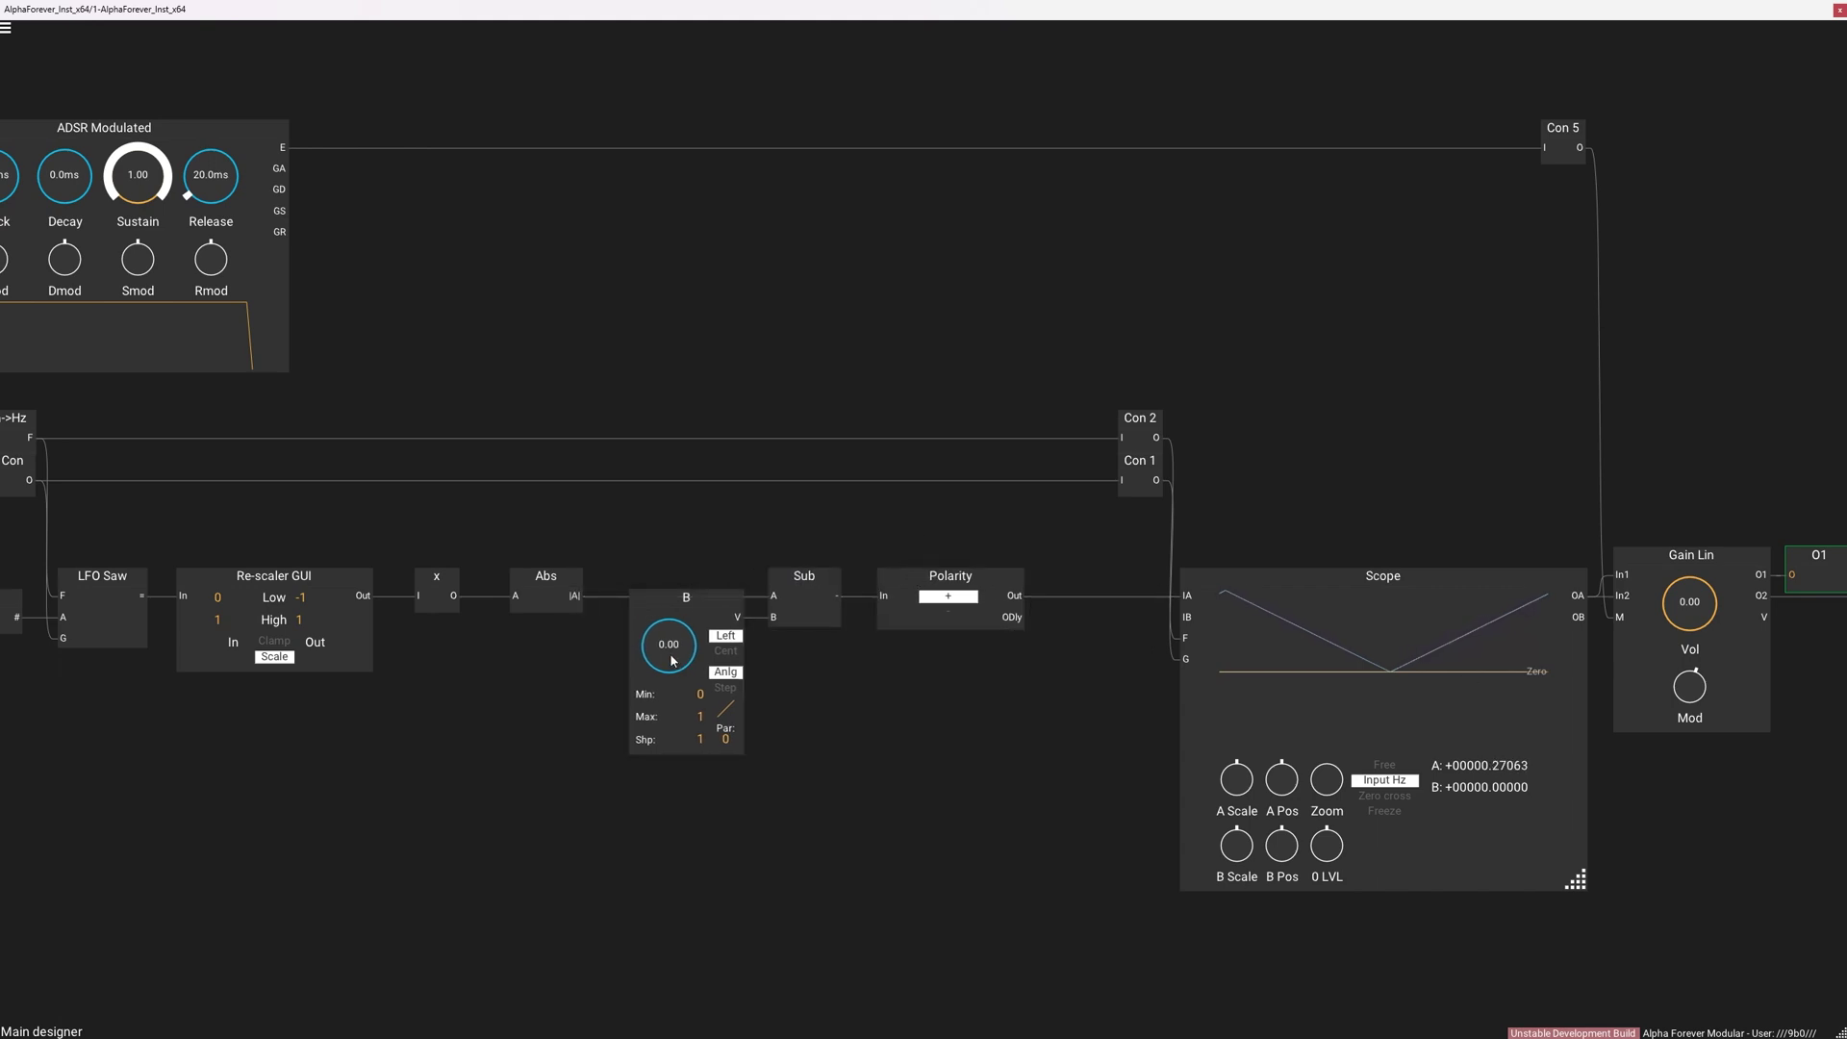
Step: Vary knob B to try out its effect on the Scope waveform, ending at 0.43
scroll(671, 658, up, 6)
drag(671, 651, 695, 571)
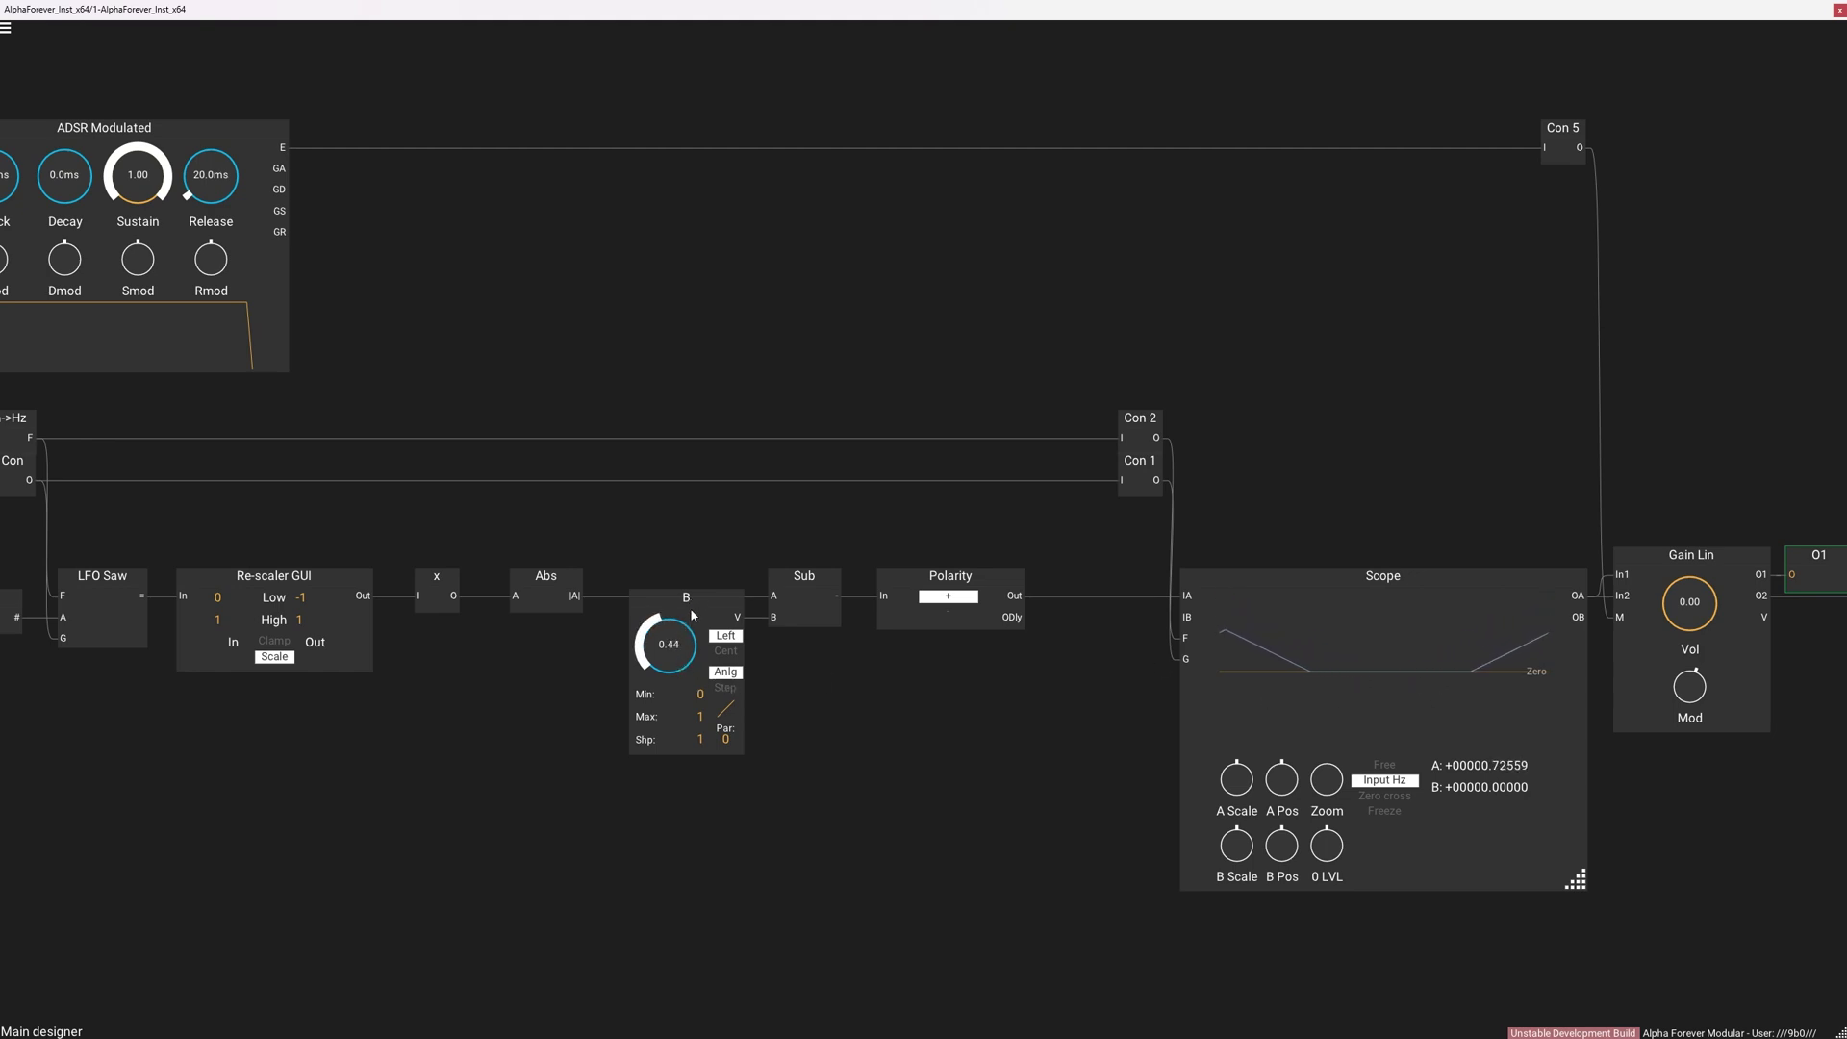
mouse_move(677, 641)
mouse_down()
mouse_move(679, 626)
mouse_move(686, 738)
mouse_move(687, 640)
mouse_move(688, 670)
mouse_up()
scroll(678, 622, down, 9)
scroll(686, 664, up, 5)
drag(662, 654, 653, 666)
Step: Move the Scope, Gain Lin, O1, O2 and their Con connectors farther from Polarity to free up space
drag(1037, 392, 567, 425)
drag(549, 112, 1652, 953)
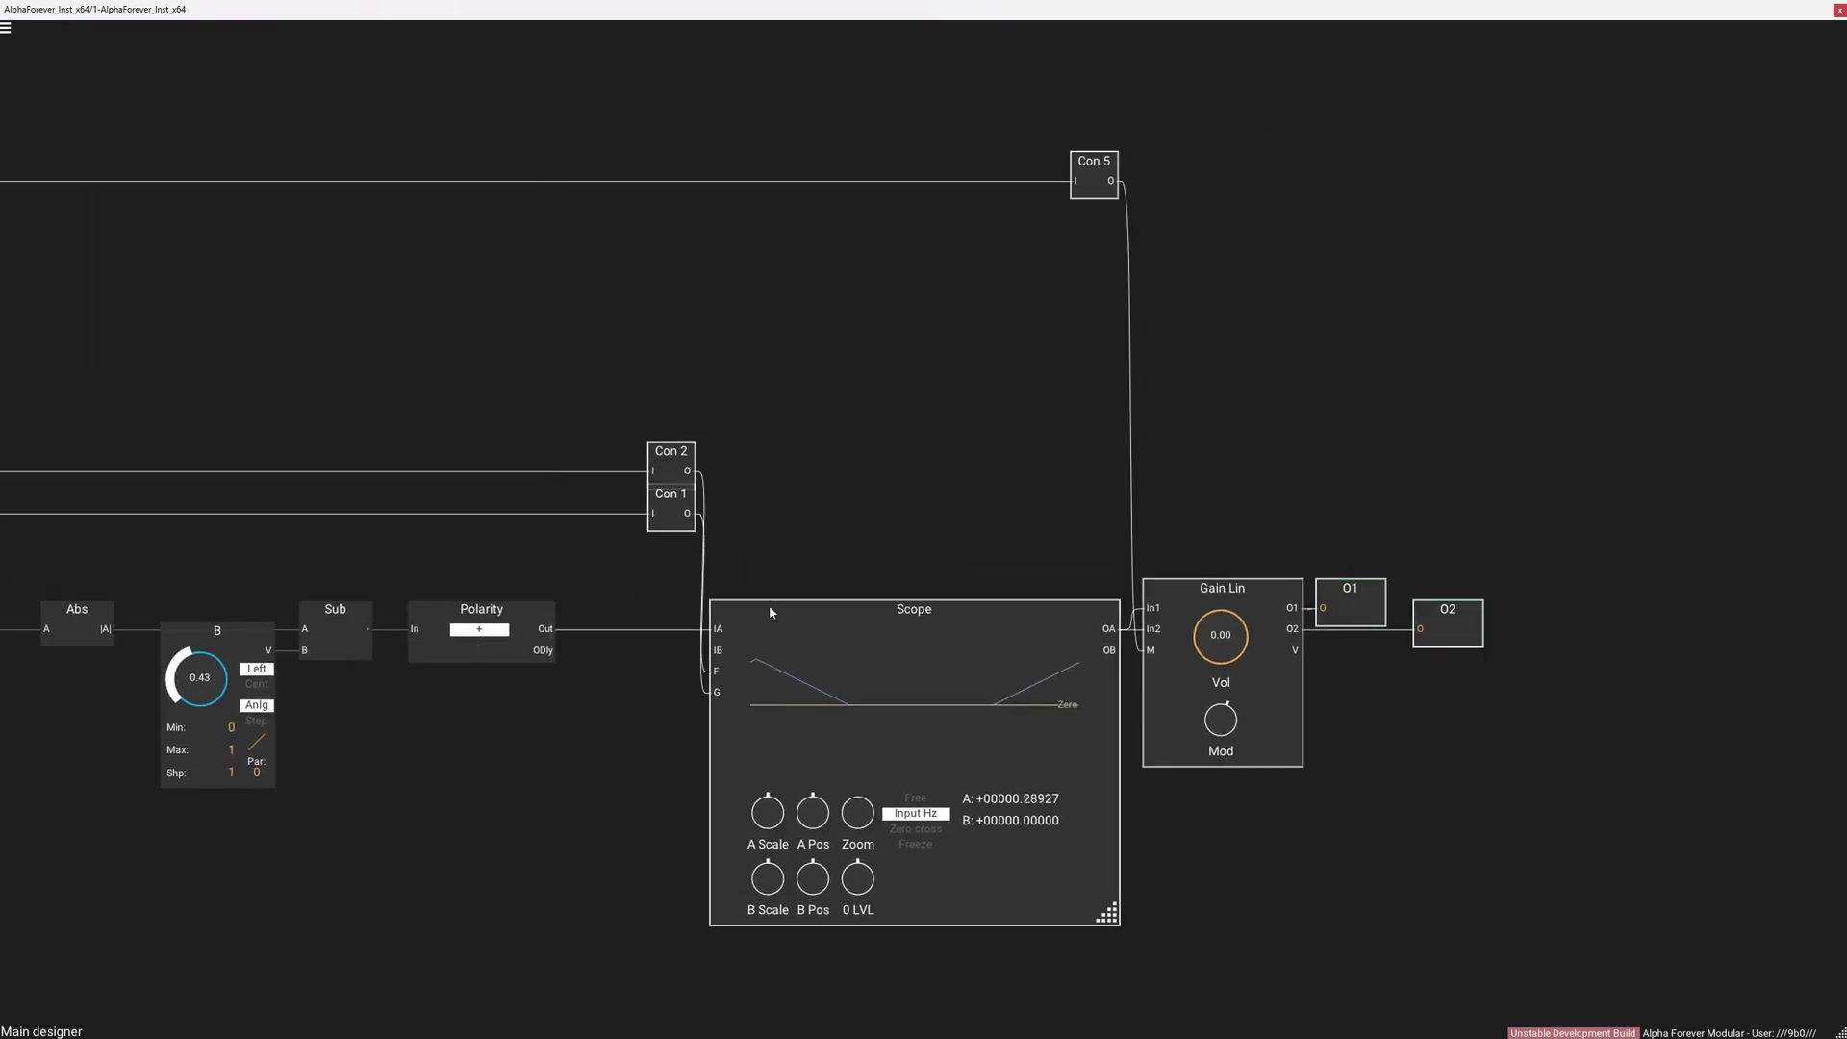
drag(770, 604, 993, 604)
drag(580, 546, 817, 554)
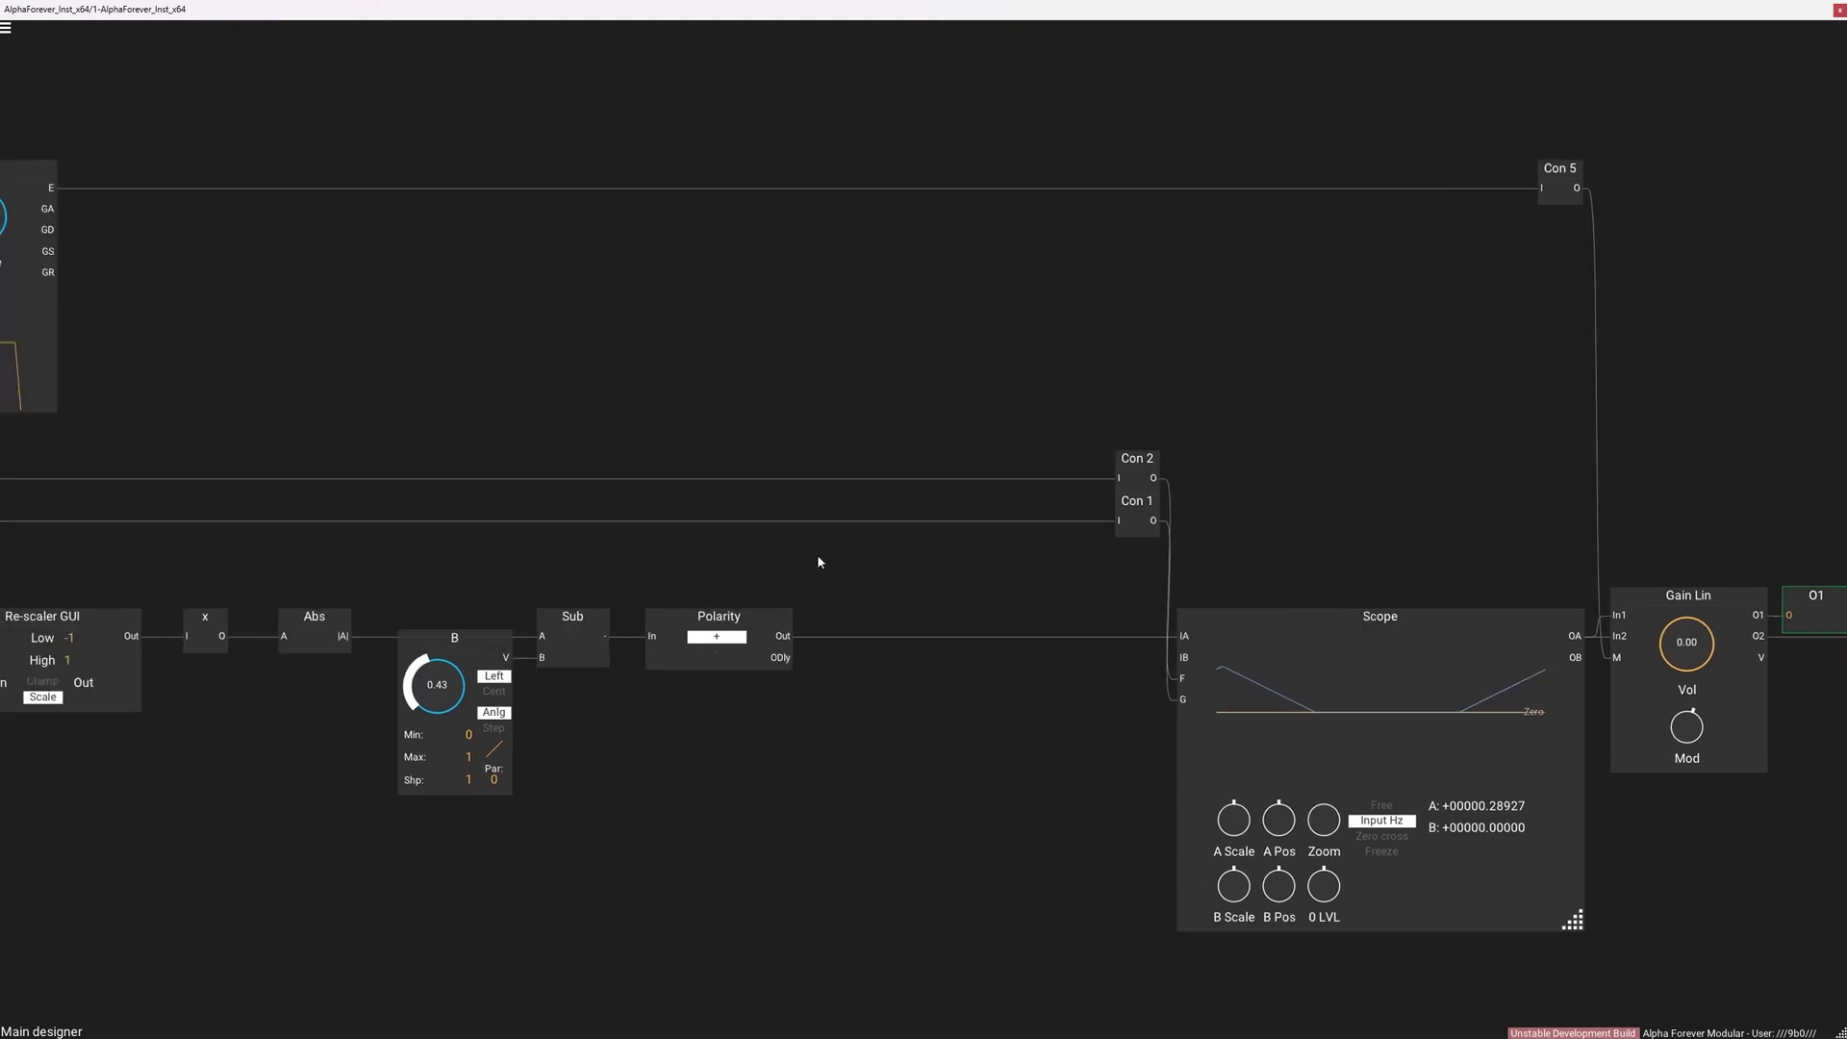
drag(805, 543, 894, 554)
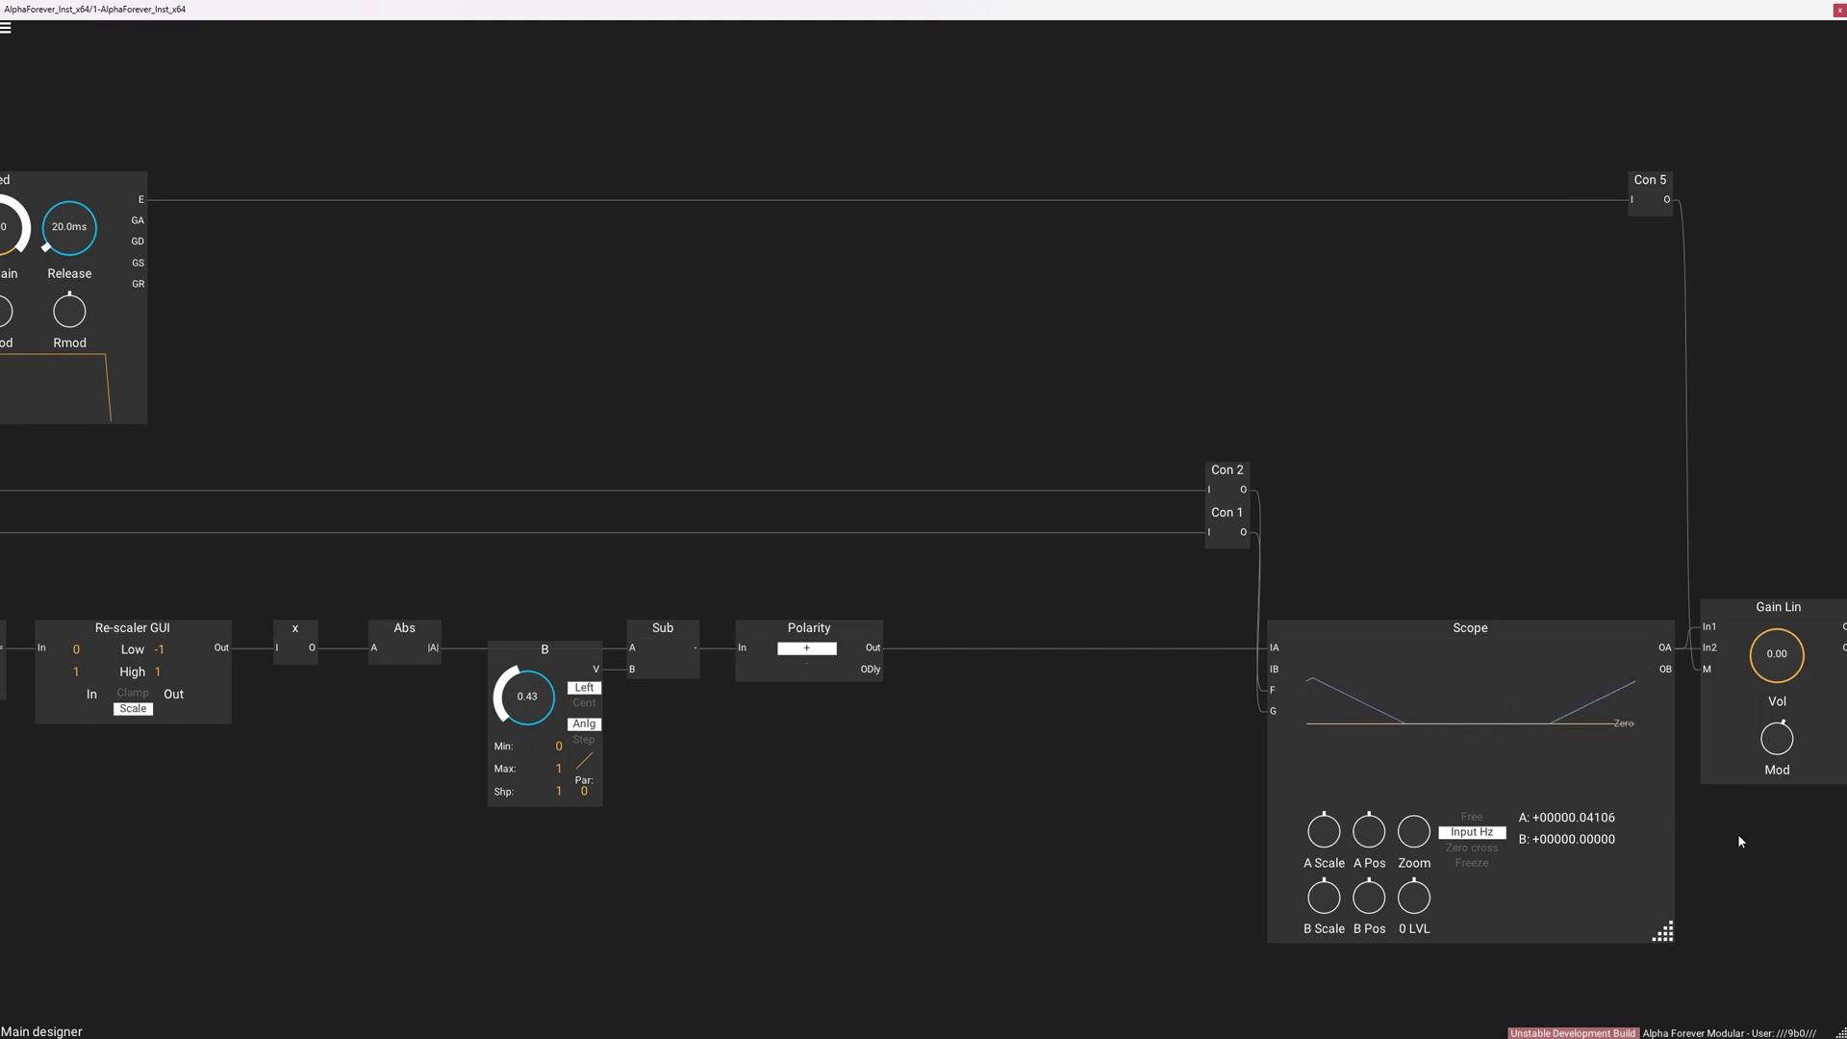
Step: Add a Div module above the chain and wire connector x into its A input and Abs into its B input
double_click(445, 573)
text(div)
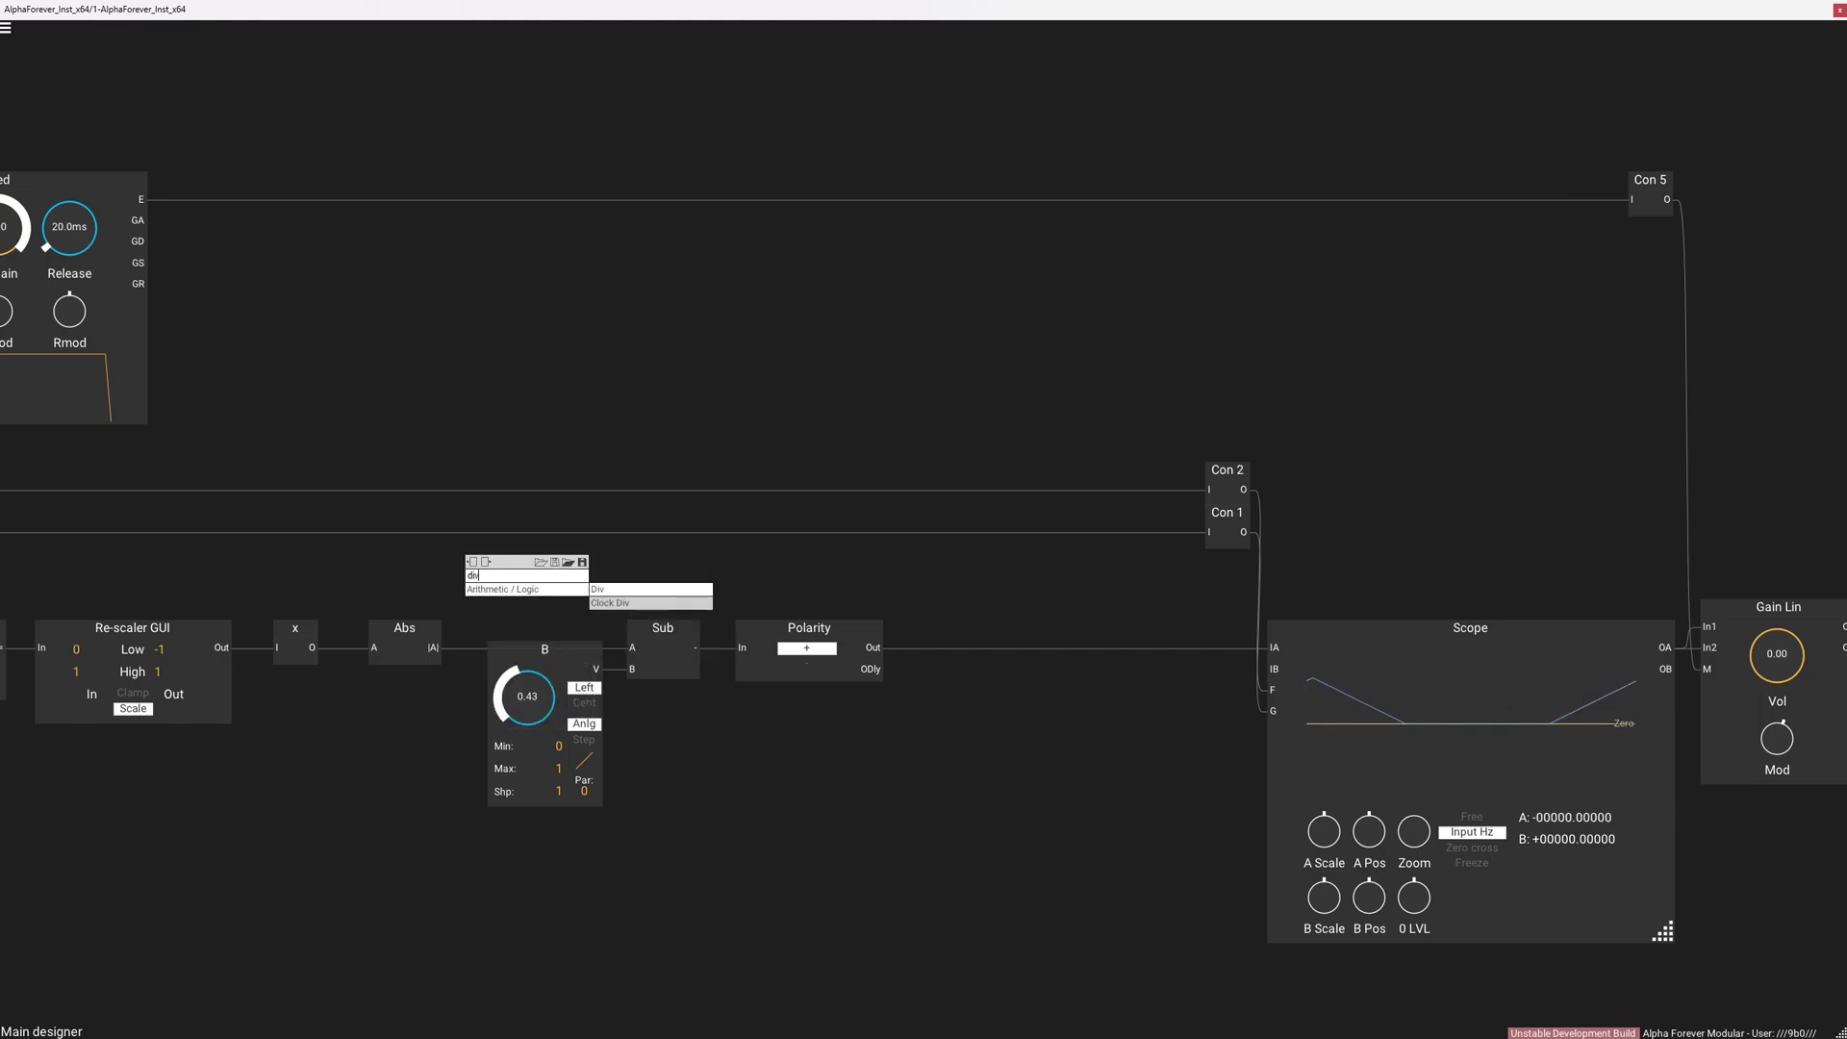
click(619, 591)
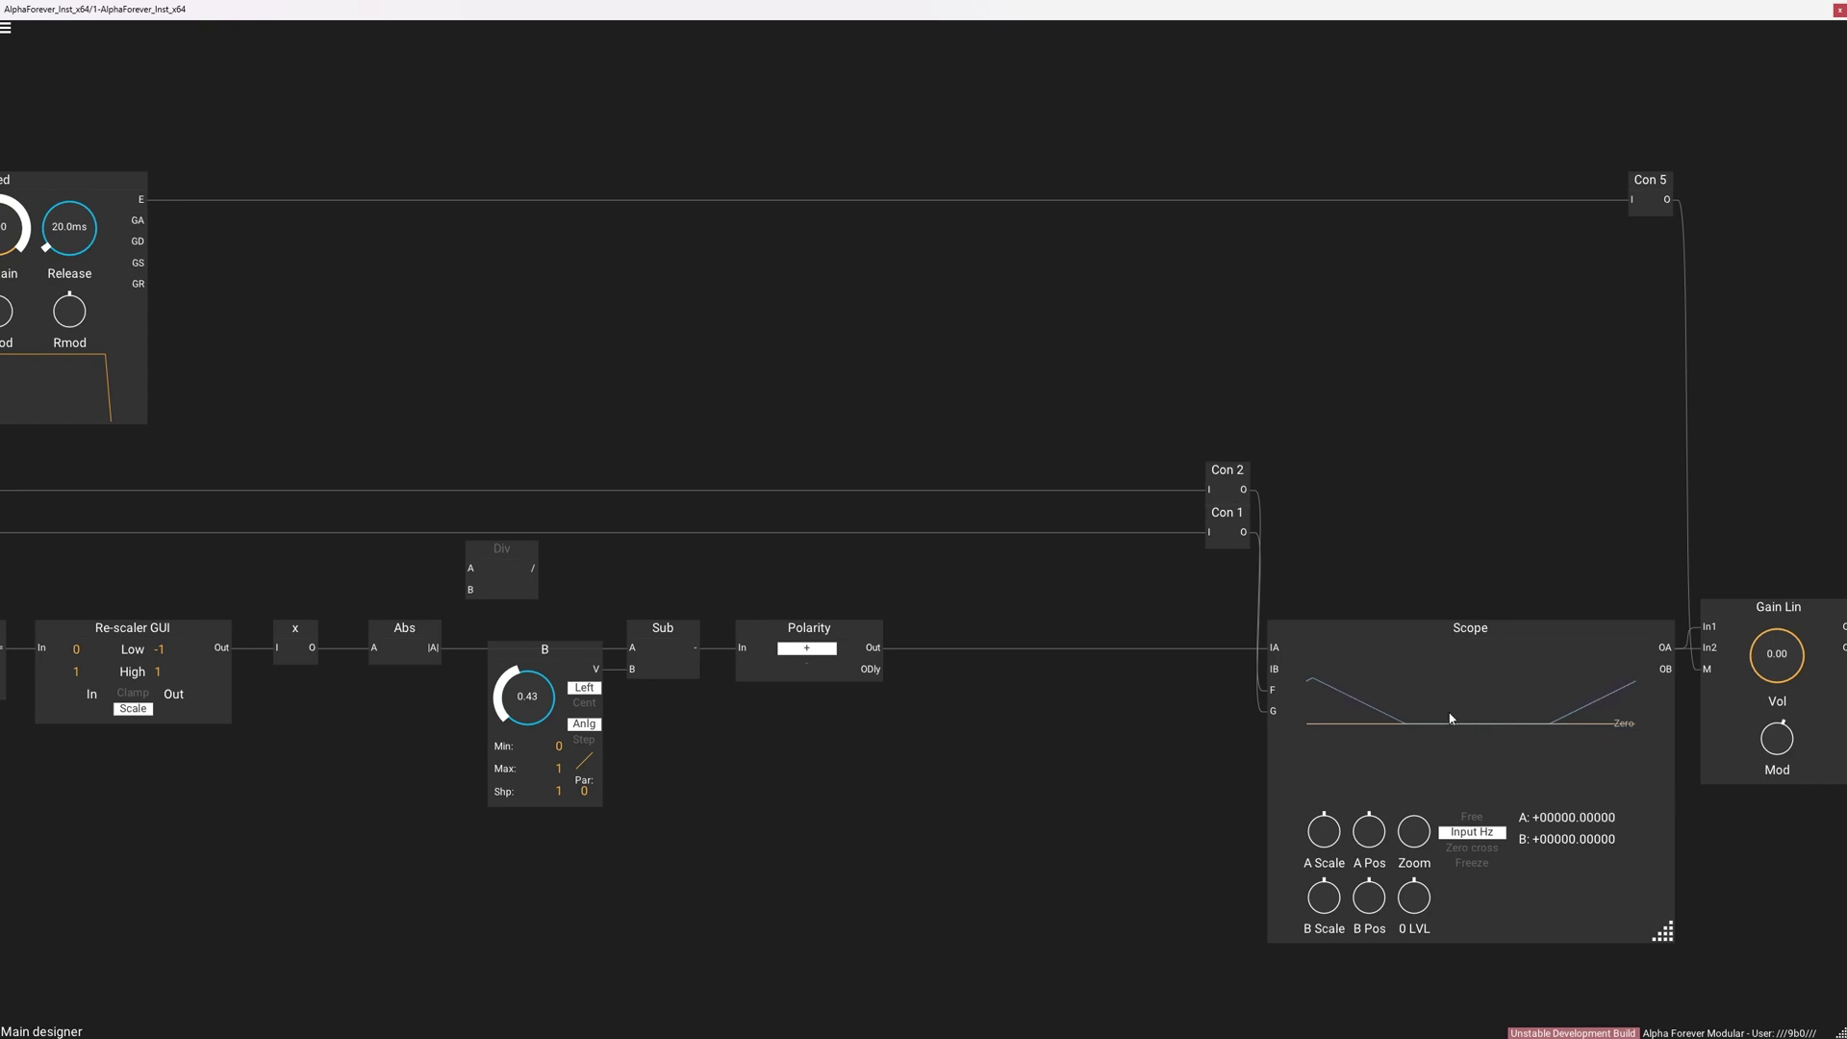
drag(437, 646, 470, 590)
drag(311, 648, 483, 547)
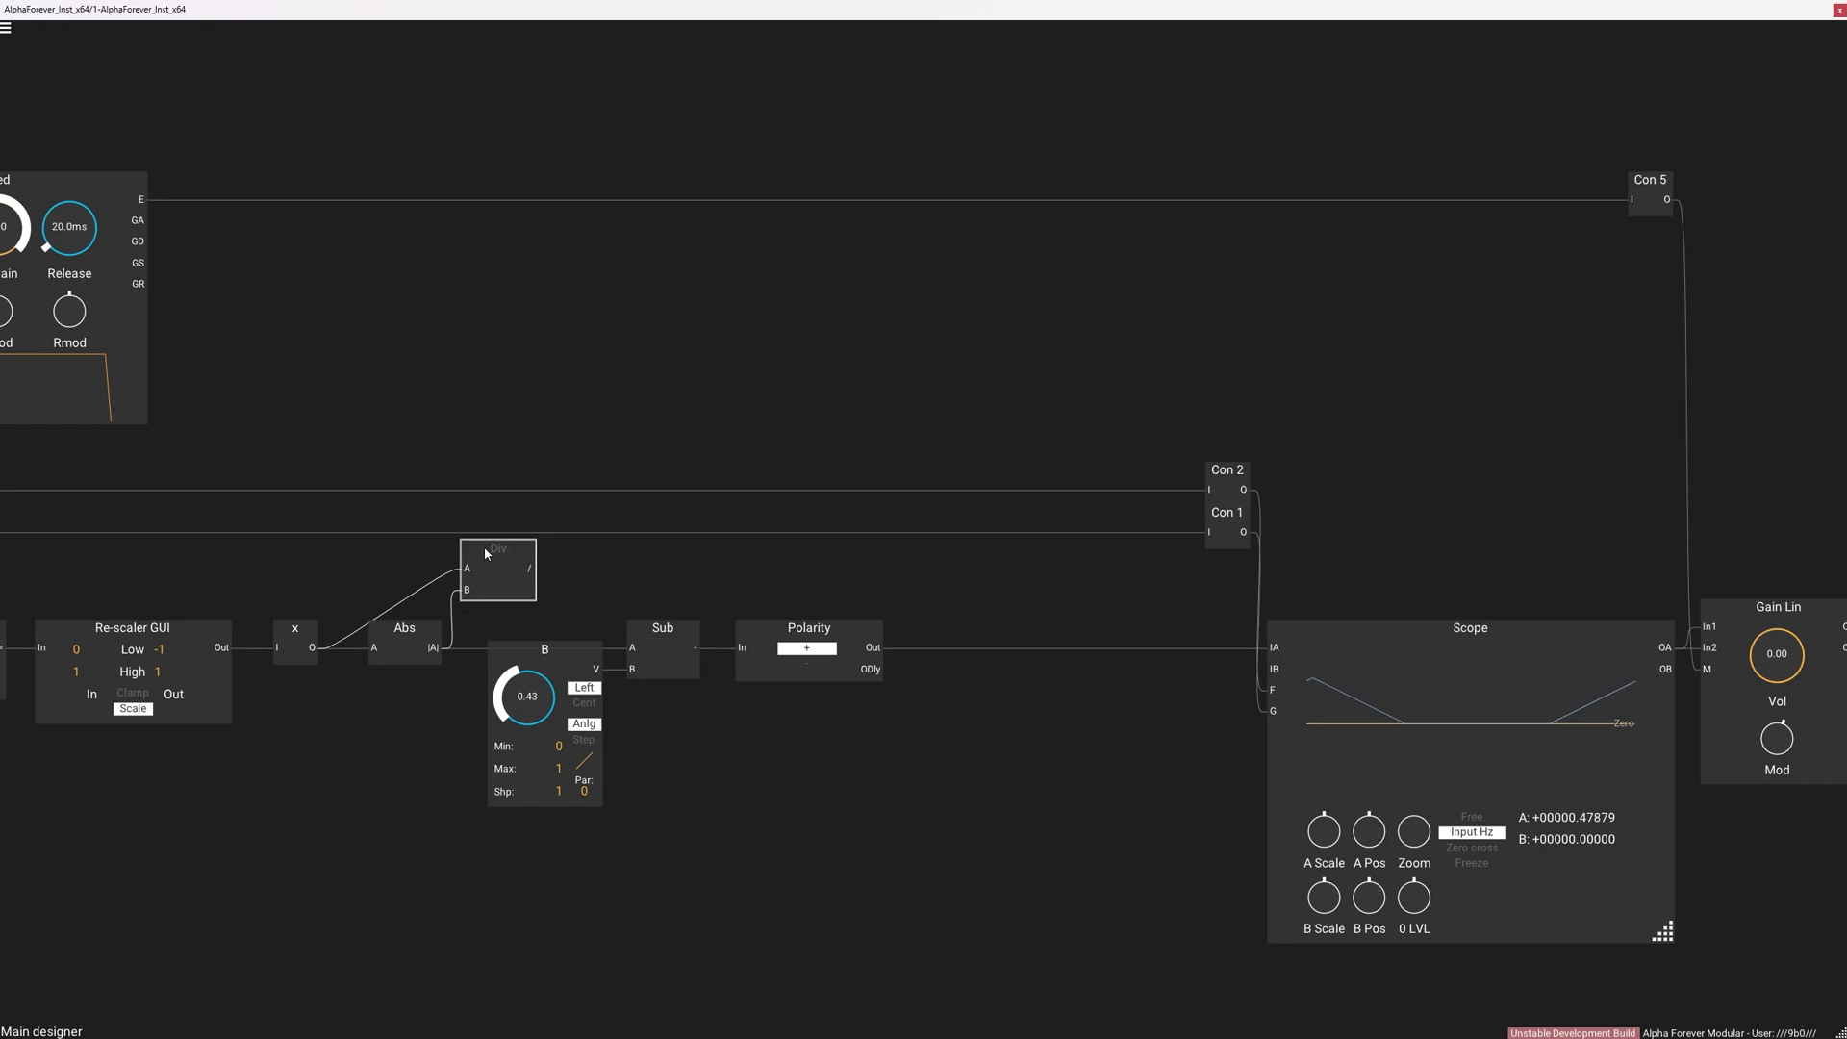
Step: Add a Mul module after Polarity and wire the Div output to its A input and Polarity's Out to its B input
right_click(952, 618)
text(mul)
key(Return)
drag(536, 567, 958, 610)
drag(871, 650, 957, 591)
Step: Insert a connector on the Div-to-Mul wire above Polarity and connect the Mul output to the Scope's IA input
right_click(530, 570)
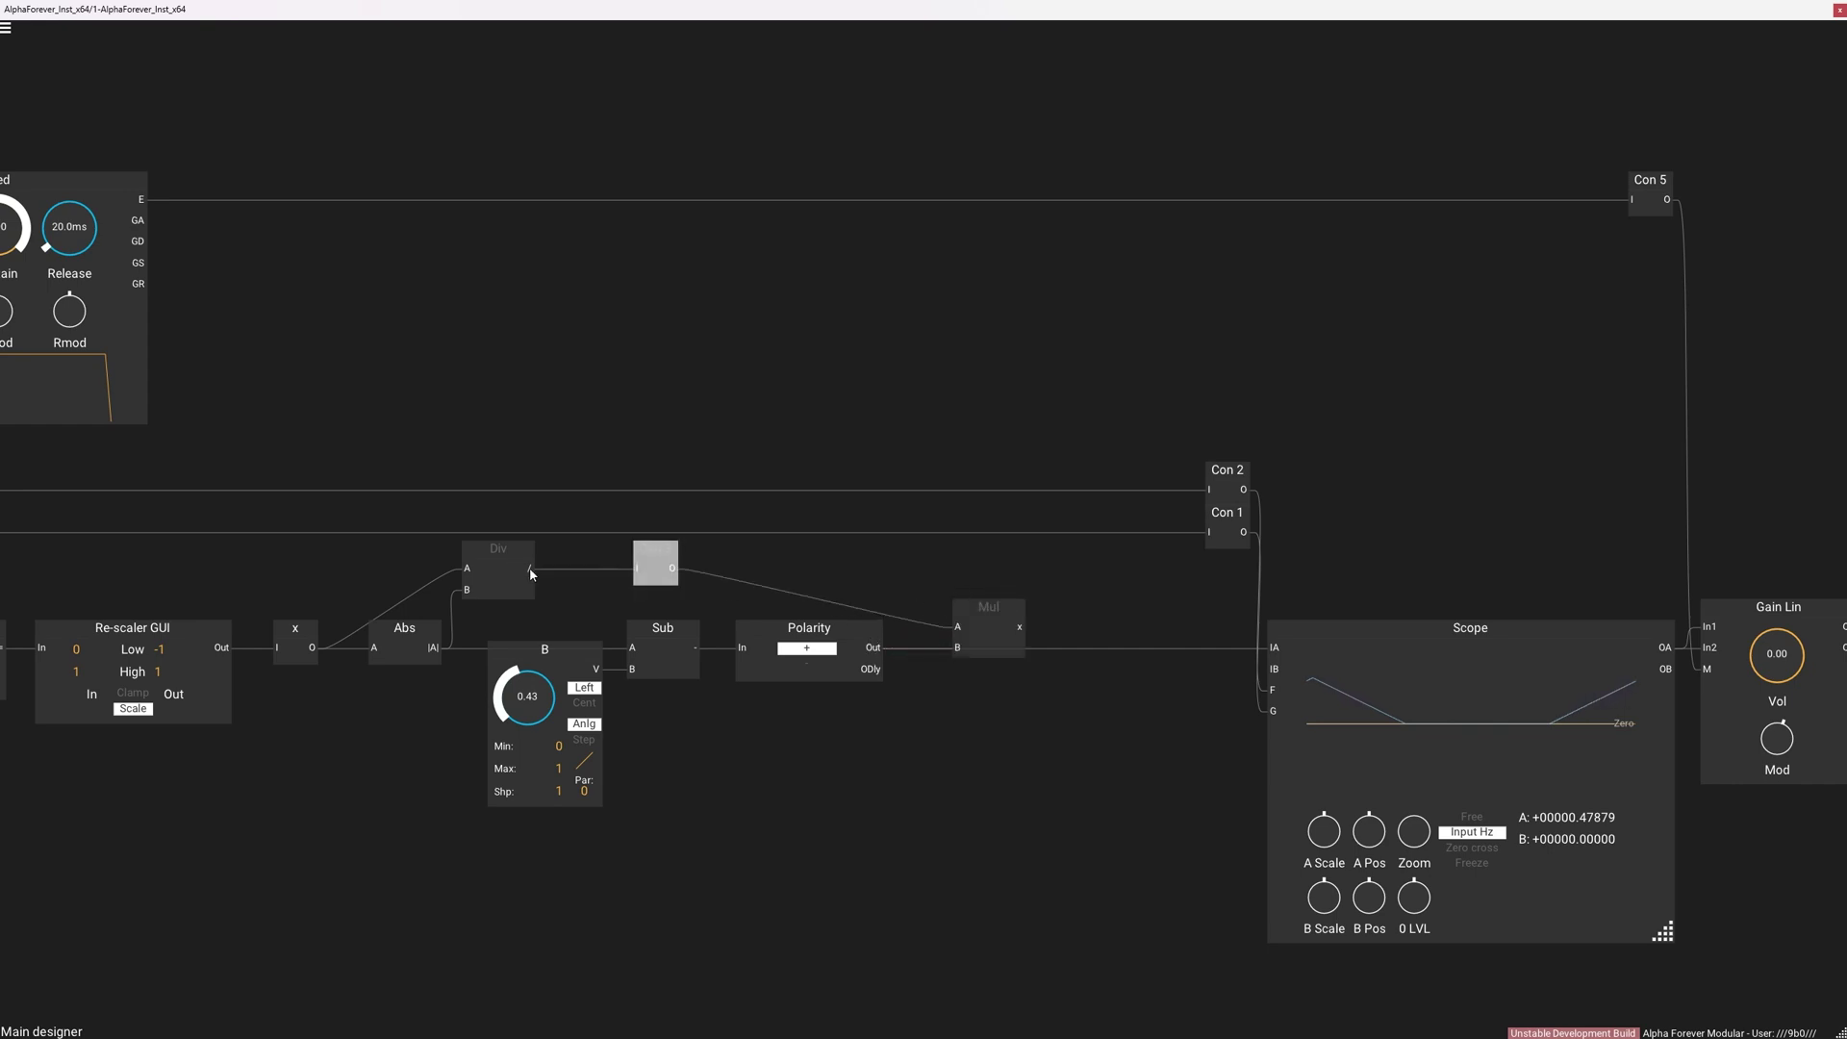
click(656, 550)
shift+click(813, 639)
drag(656, 553, 860, 553)
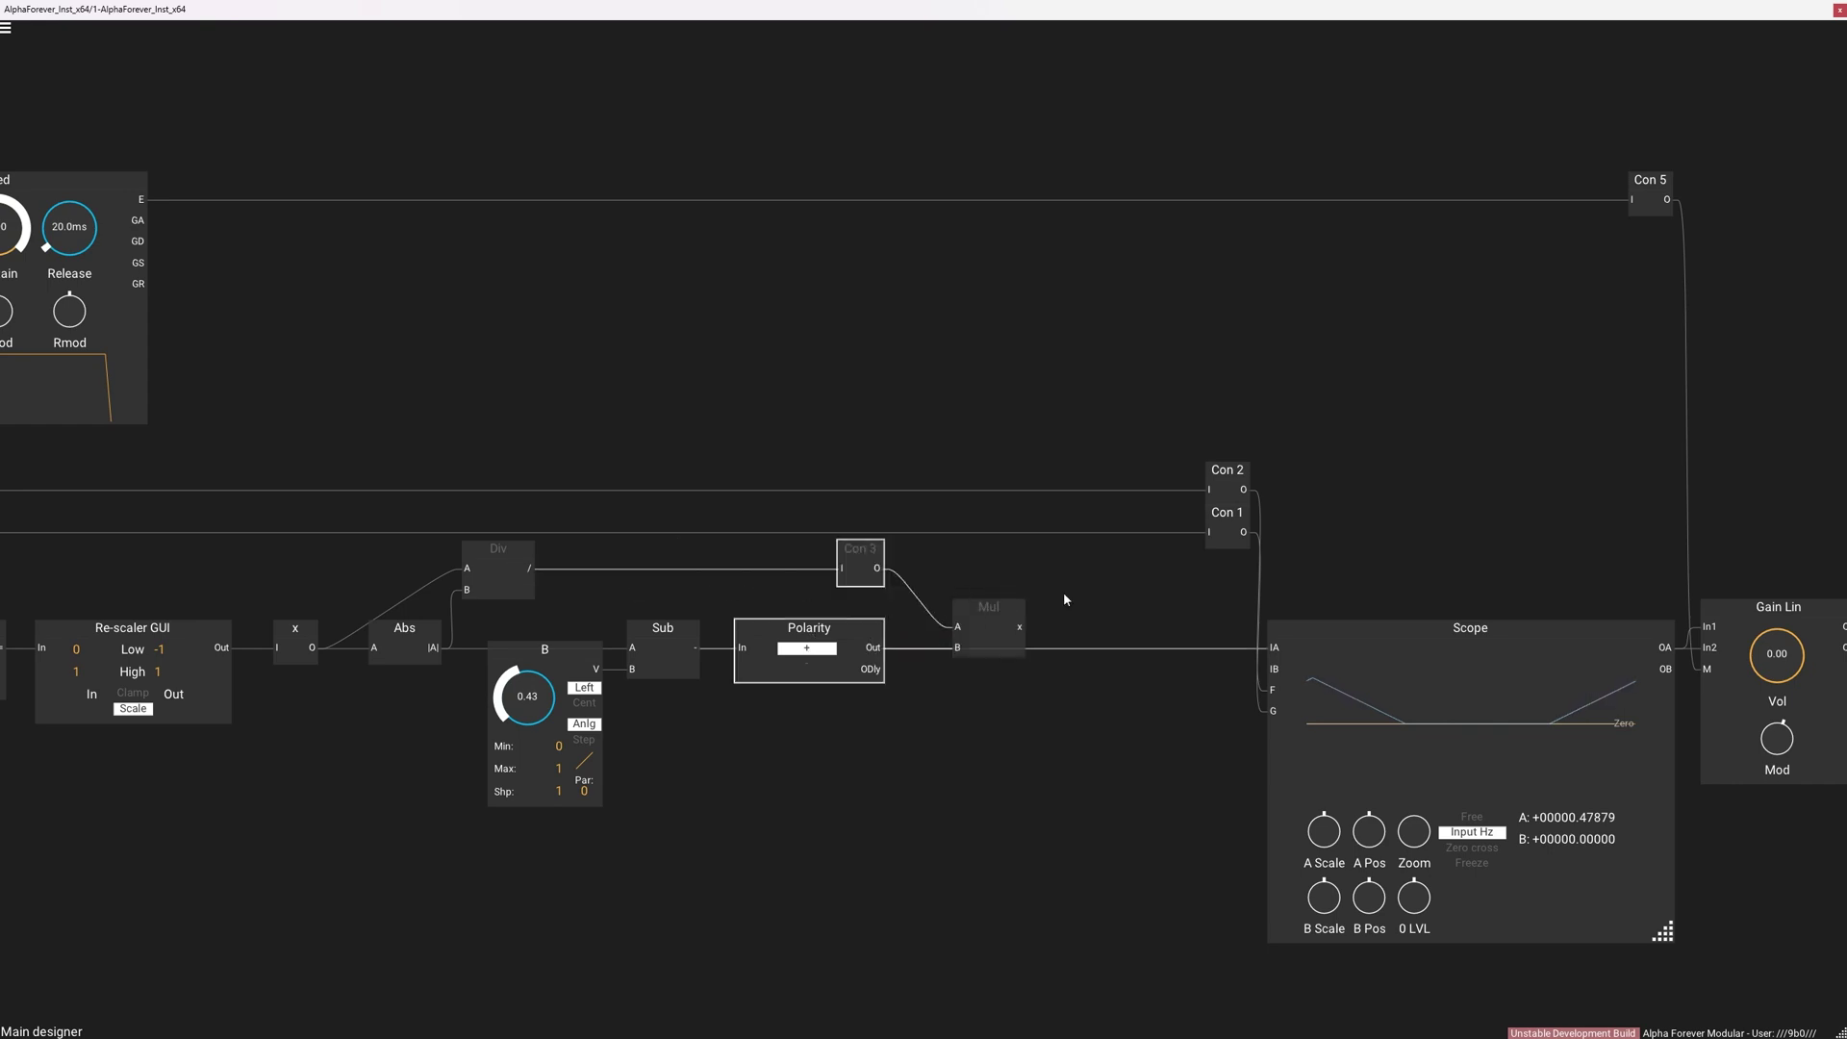
drag(1019, 626, 1284, 650)
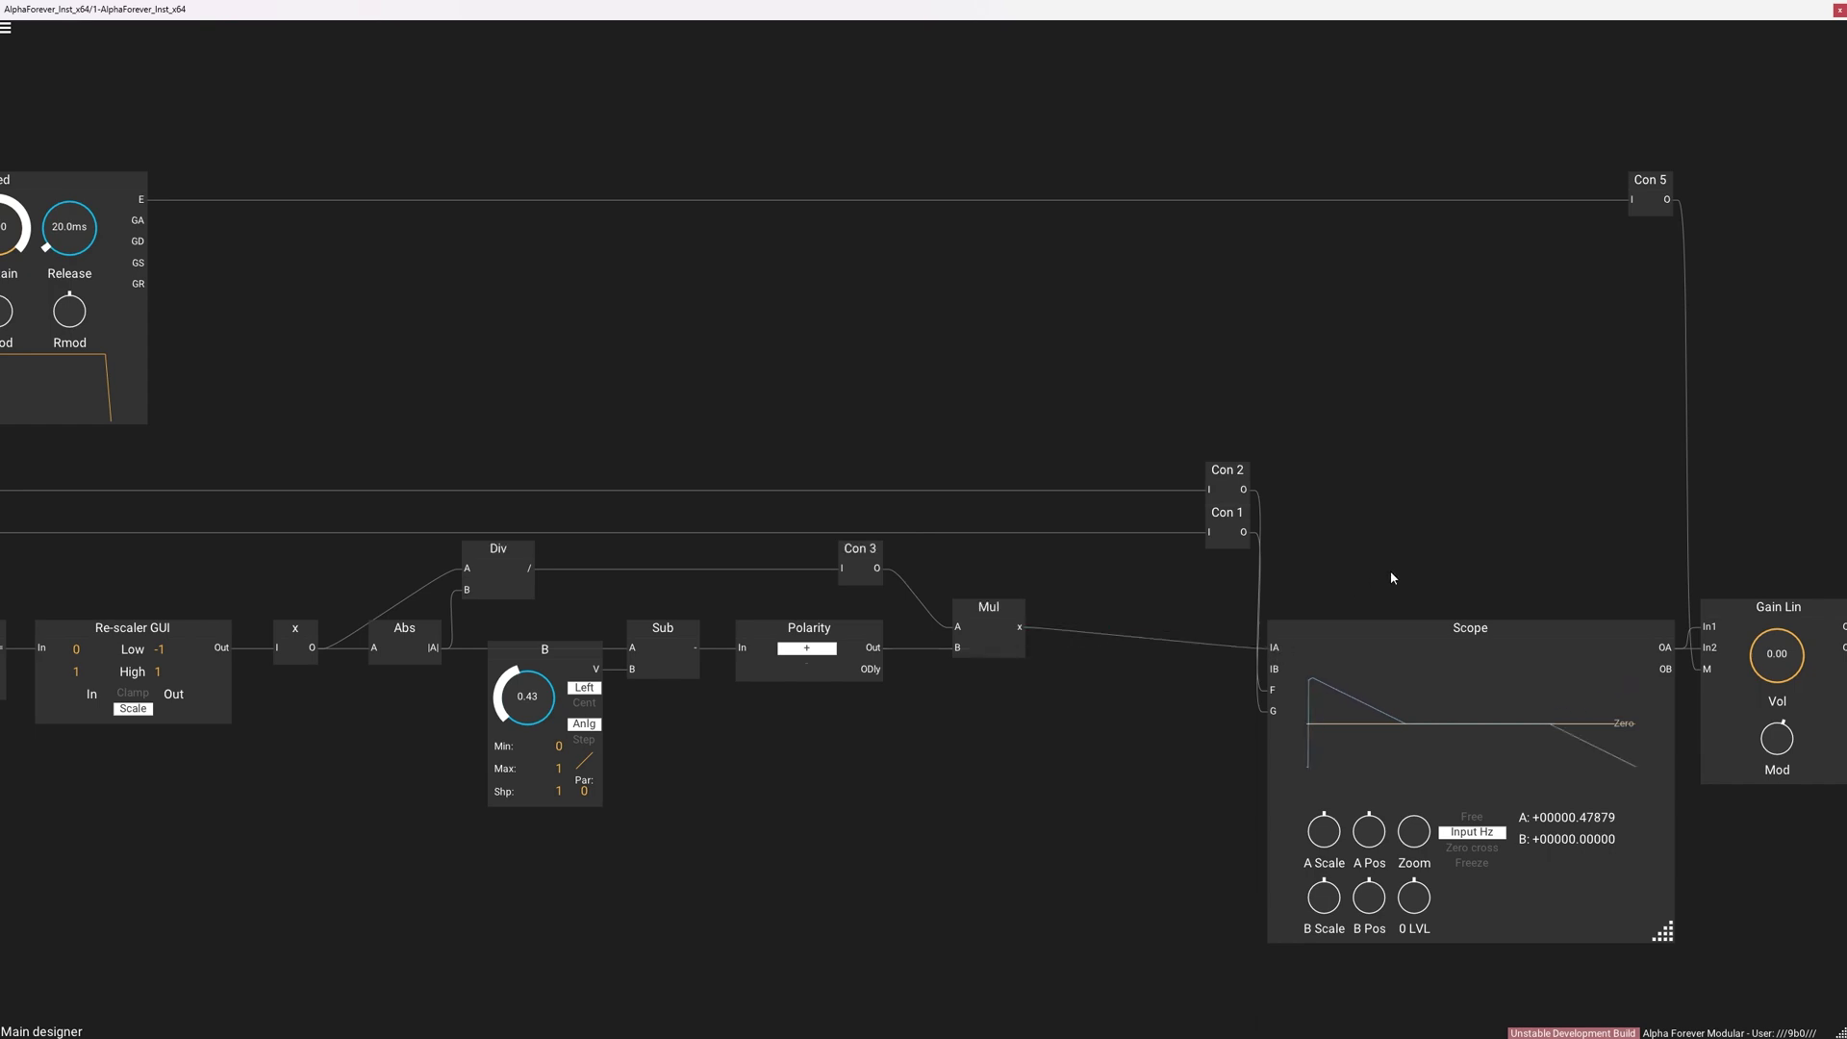
Step: Move the Scope and output modules closer and in line with Mul's output, and set knob B to 0.00
drag(1389, 570, 1168, 550)
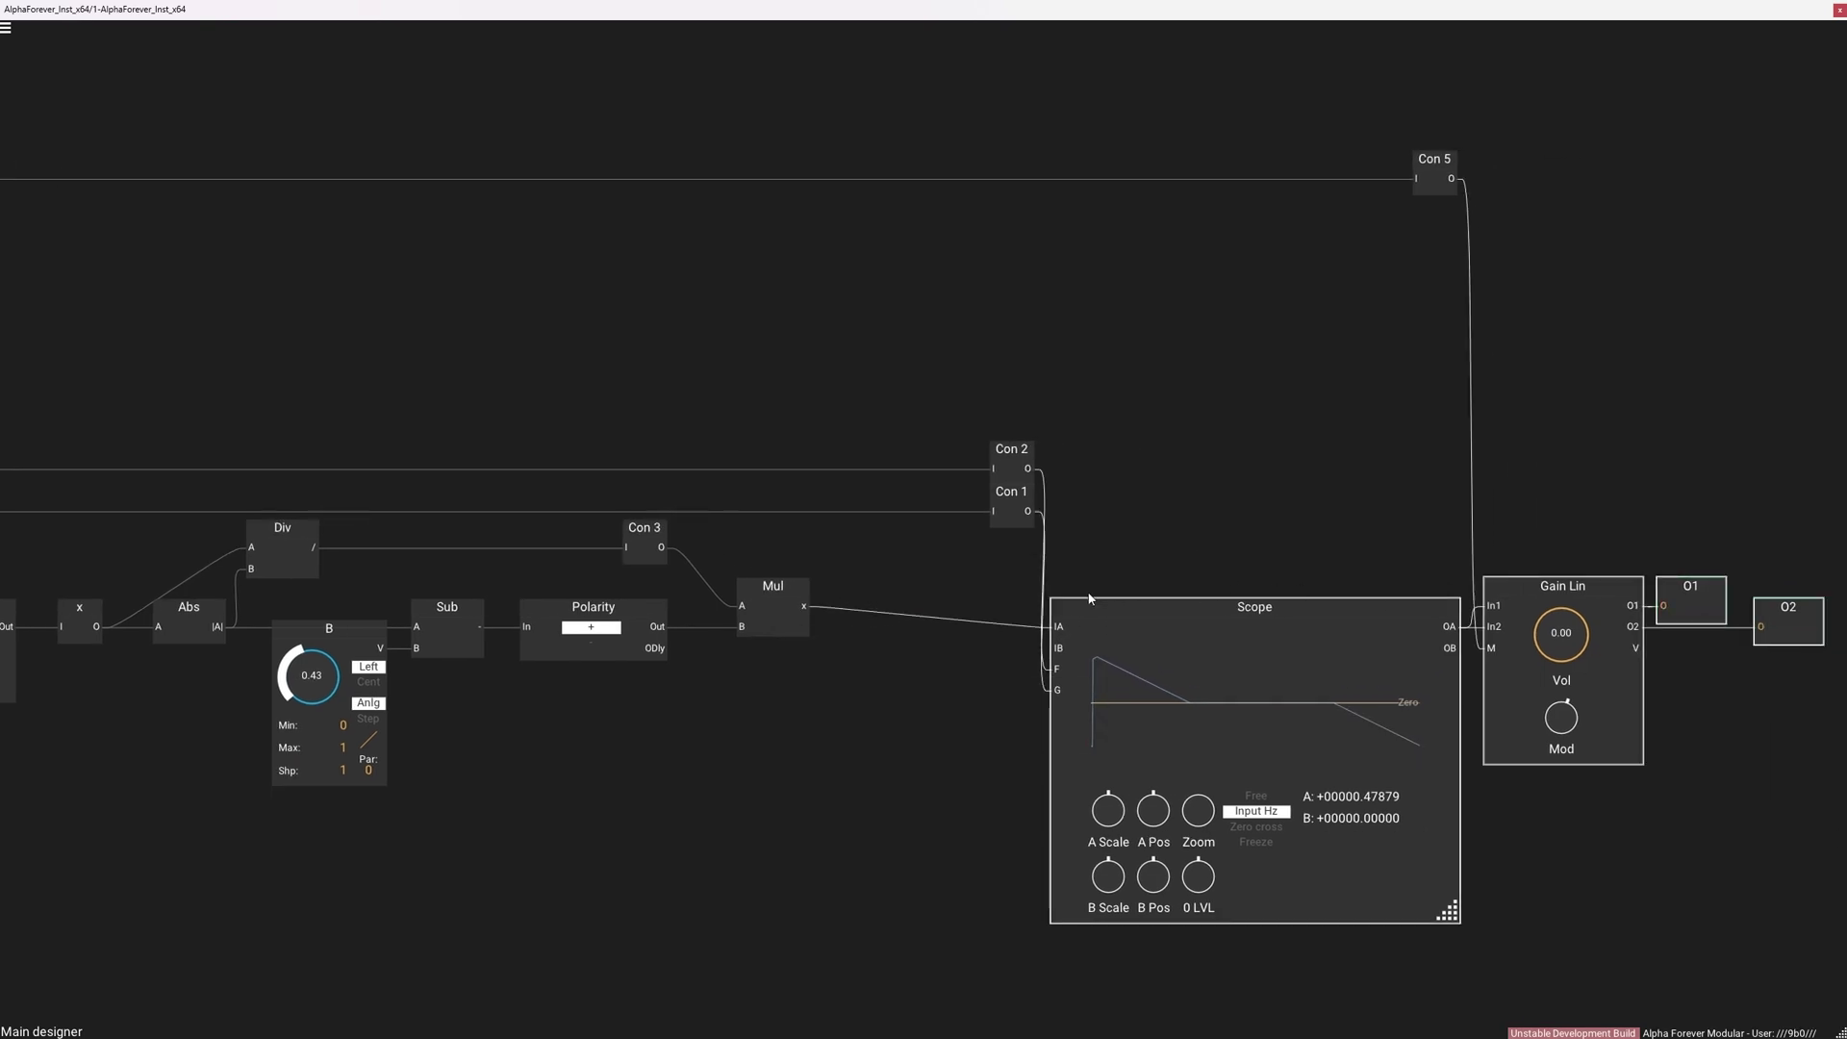
drag(1062, 647, 1060, 626)
click(1095, 517)
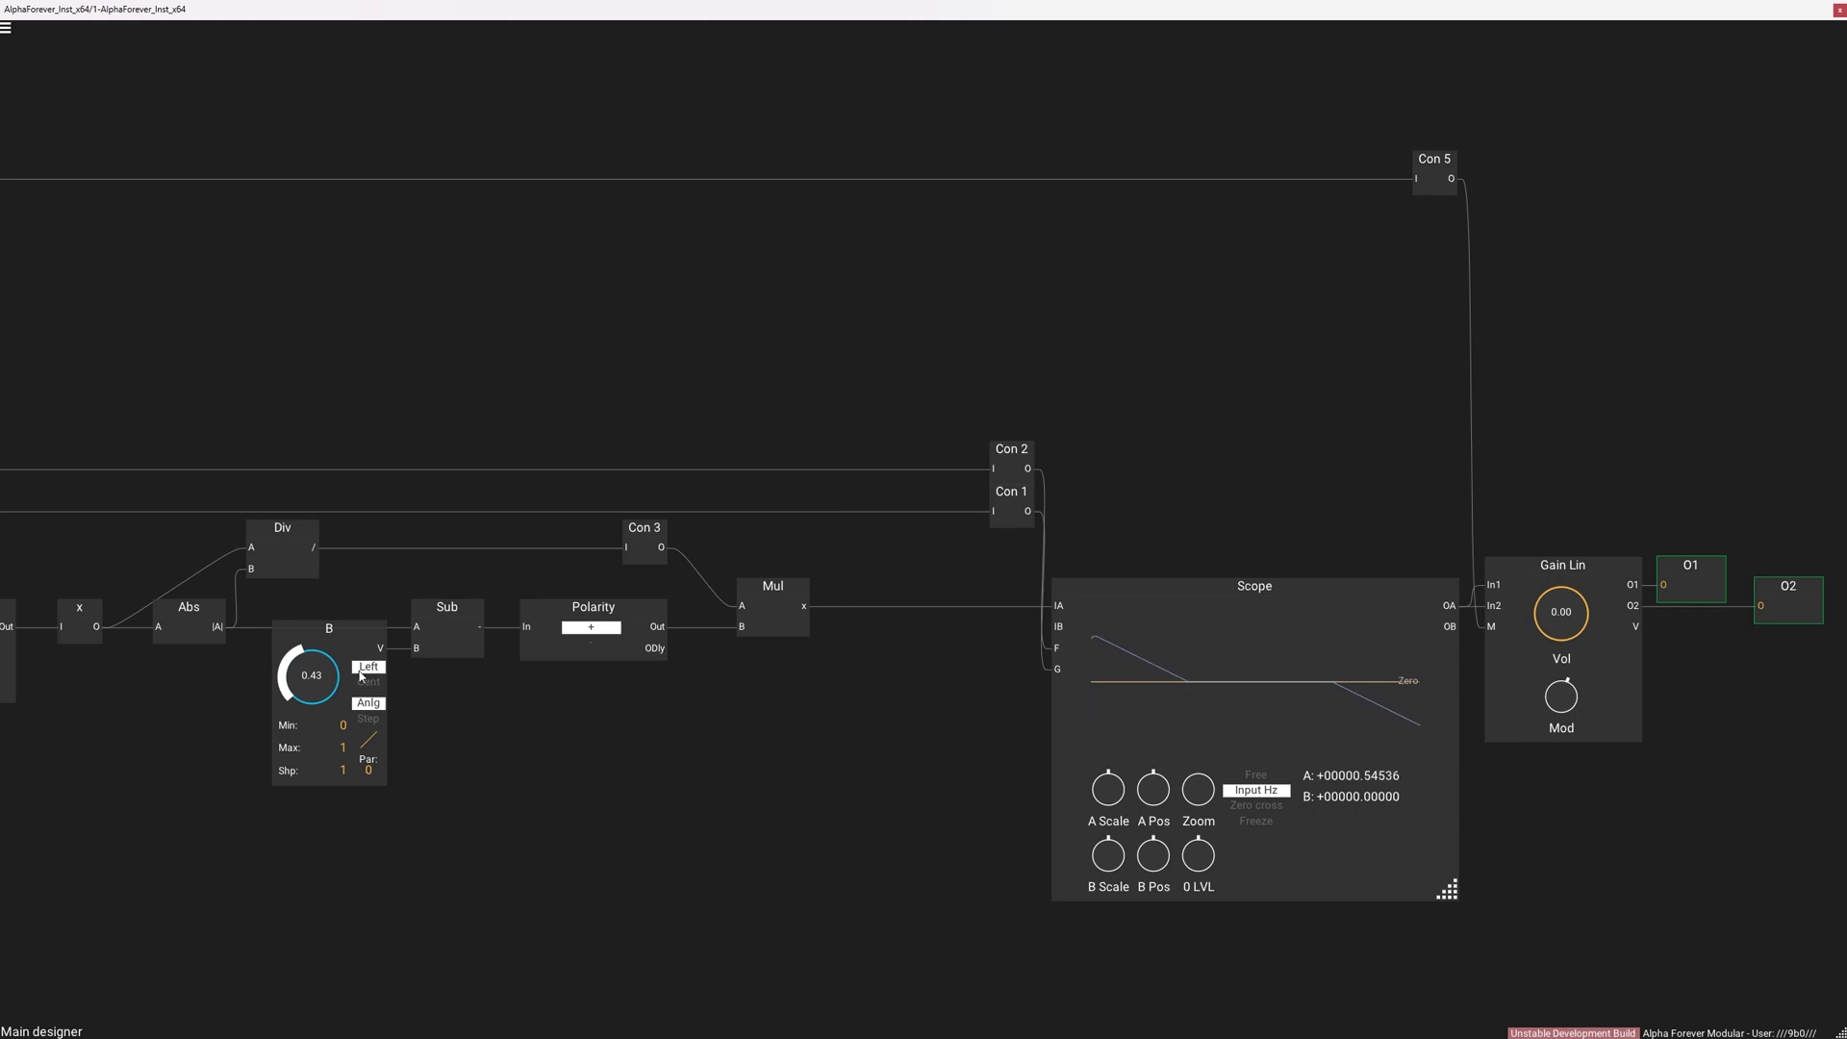
drag(306, 679, 302, 759)
Step: Insert a Delay module between Div and Con 3 and wire Polarity's ODly output to its D input
right_click(307, 555)
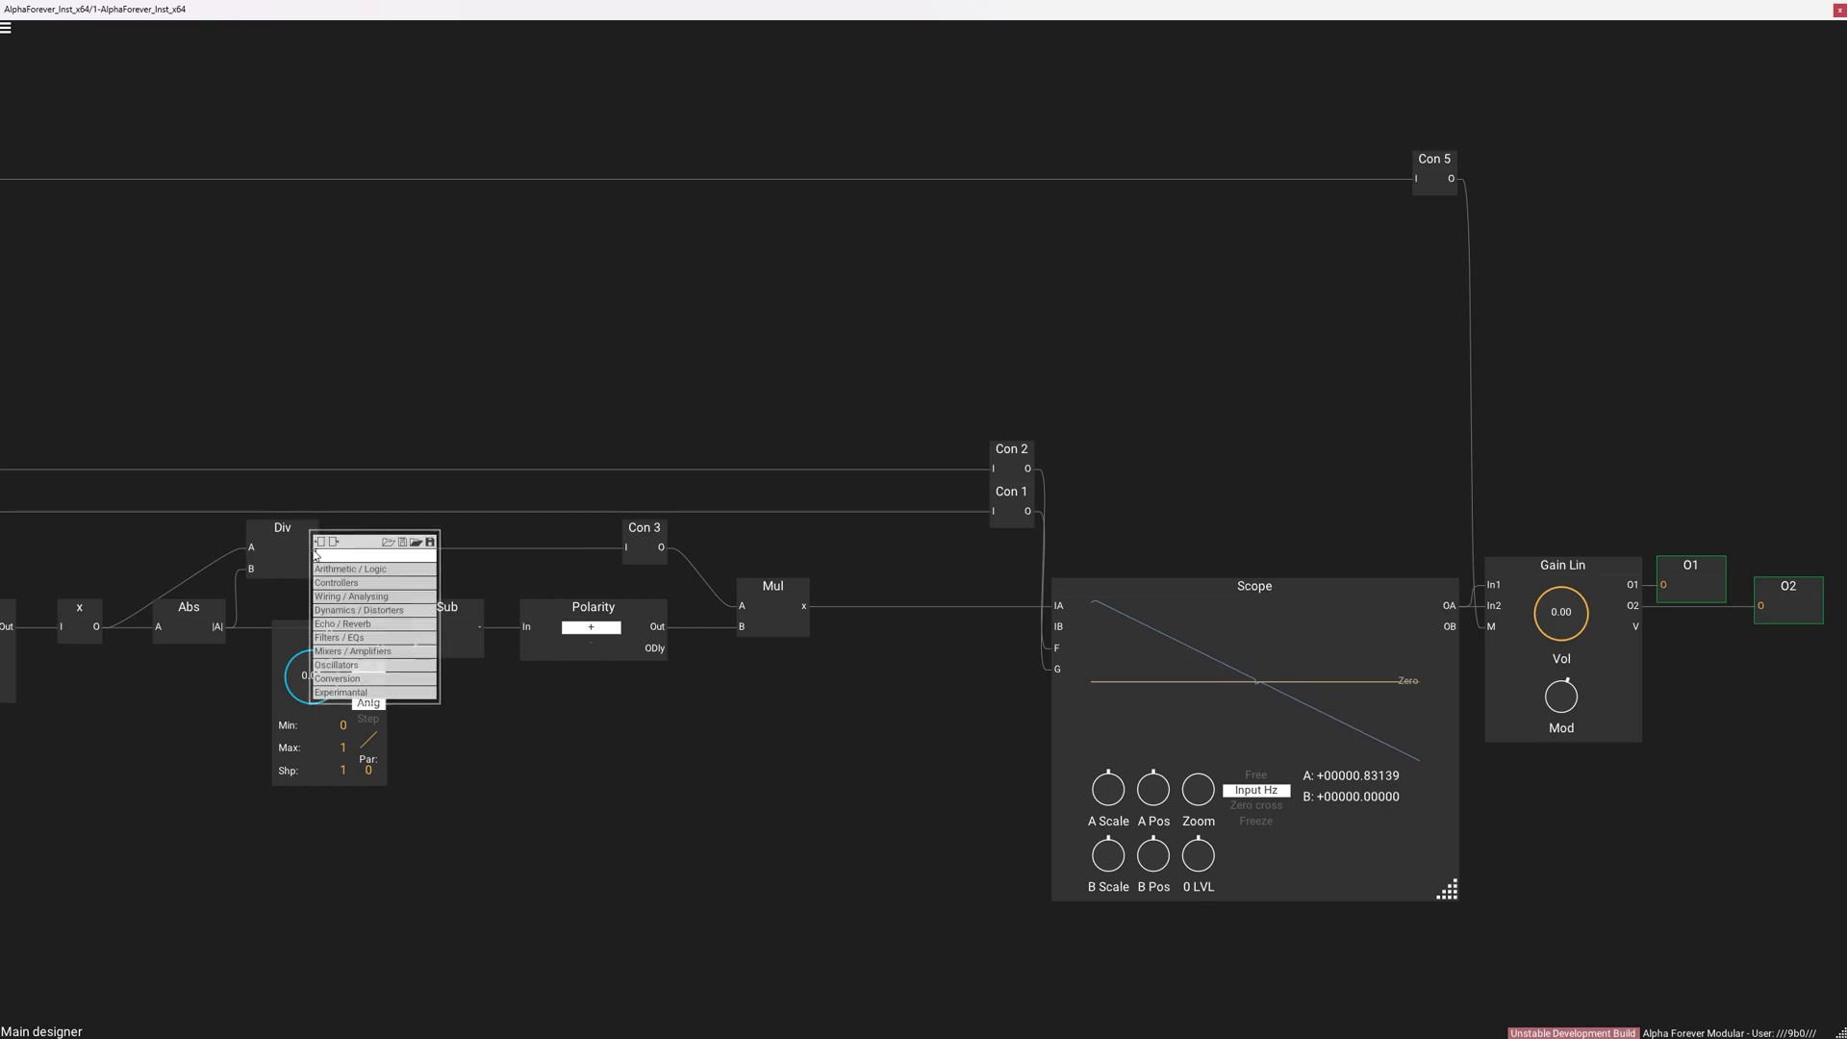
text(delay)
click(468, 570)
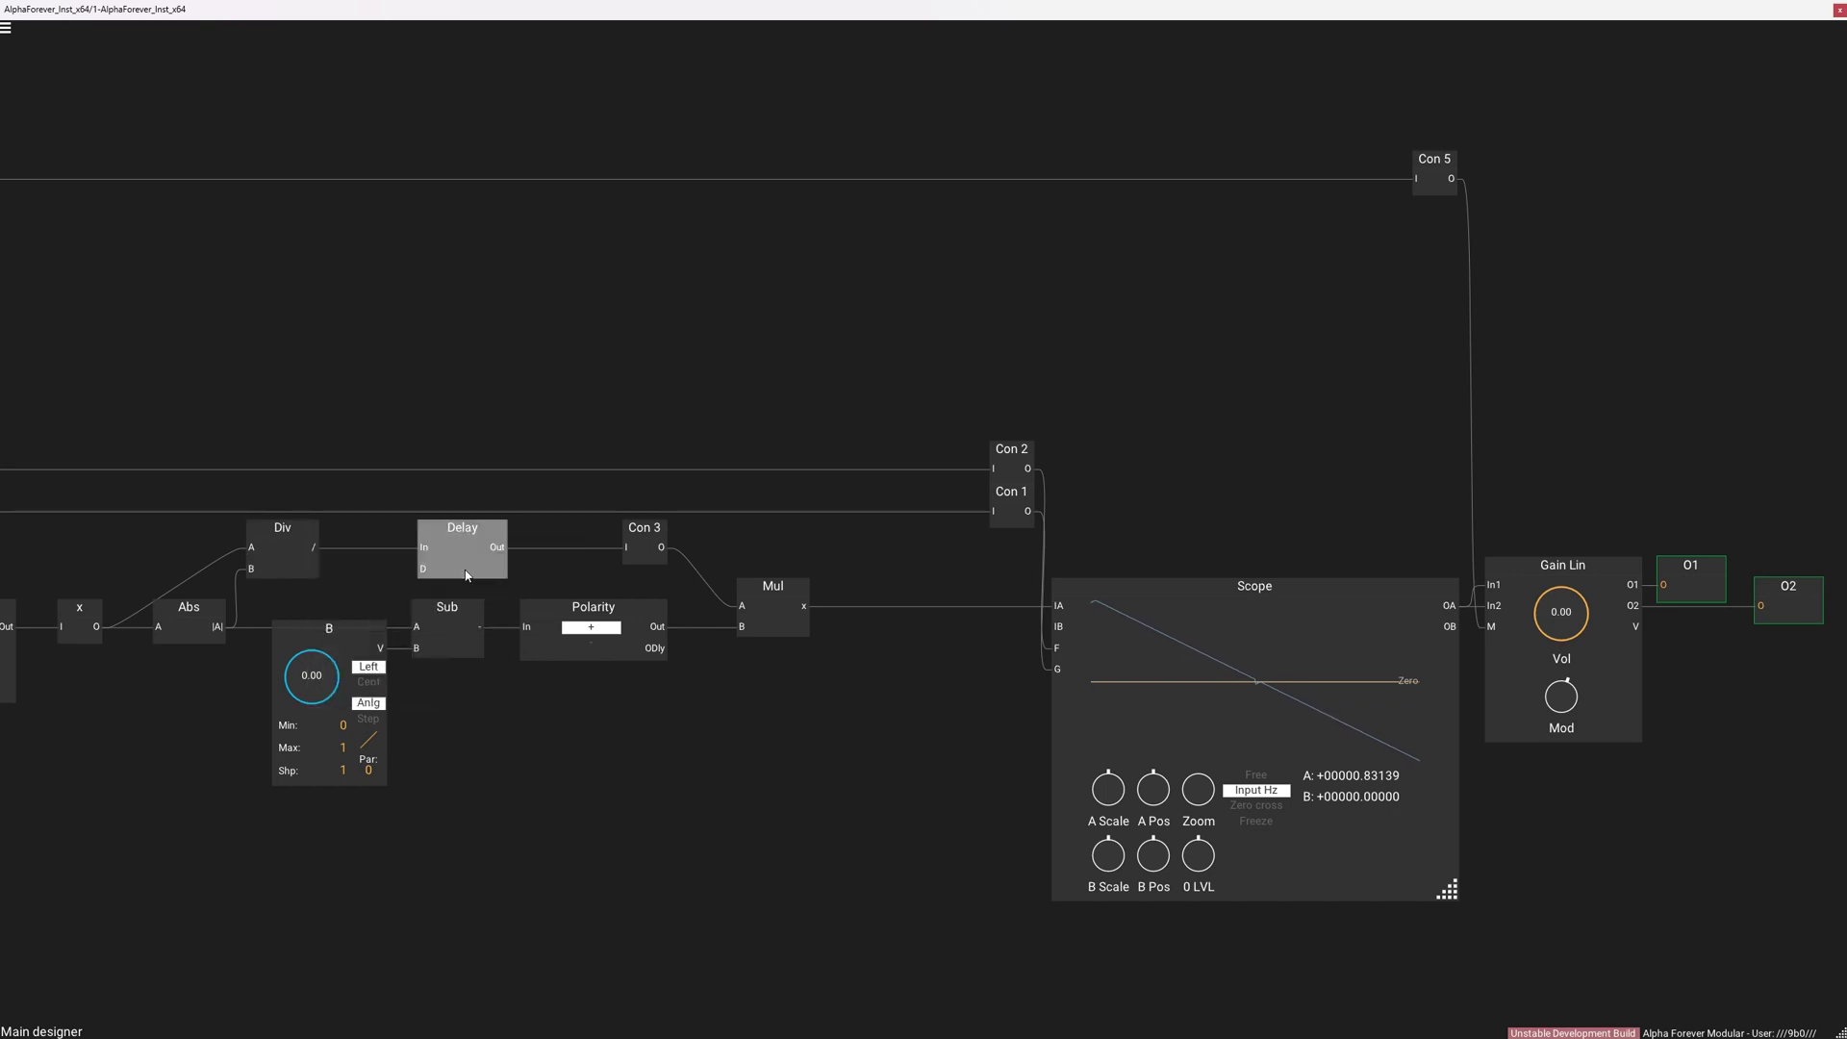
drag(650, 652, 422, 574)
Step: Reposition Delay and Mul past Polarity, connecting the Delay output directly to Mul's A input and deleting Con 3
drag(358, 479, 733, 626)
drag(803, 537, 921, 541)
click(893, 522)
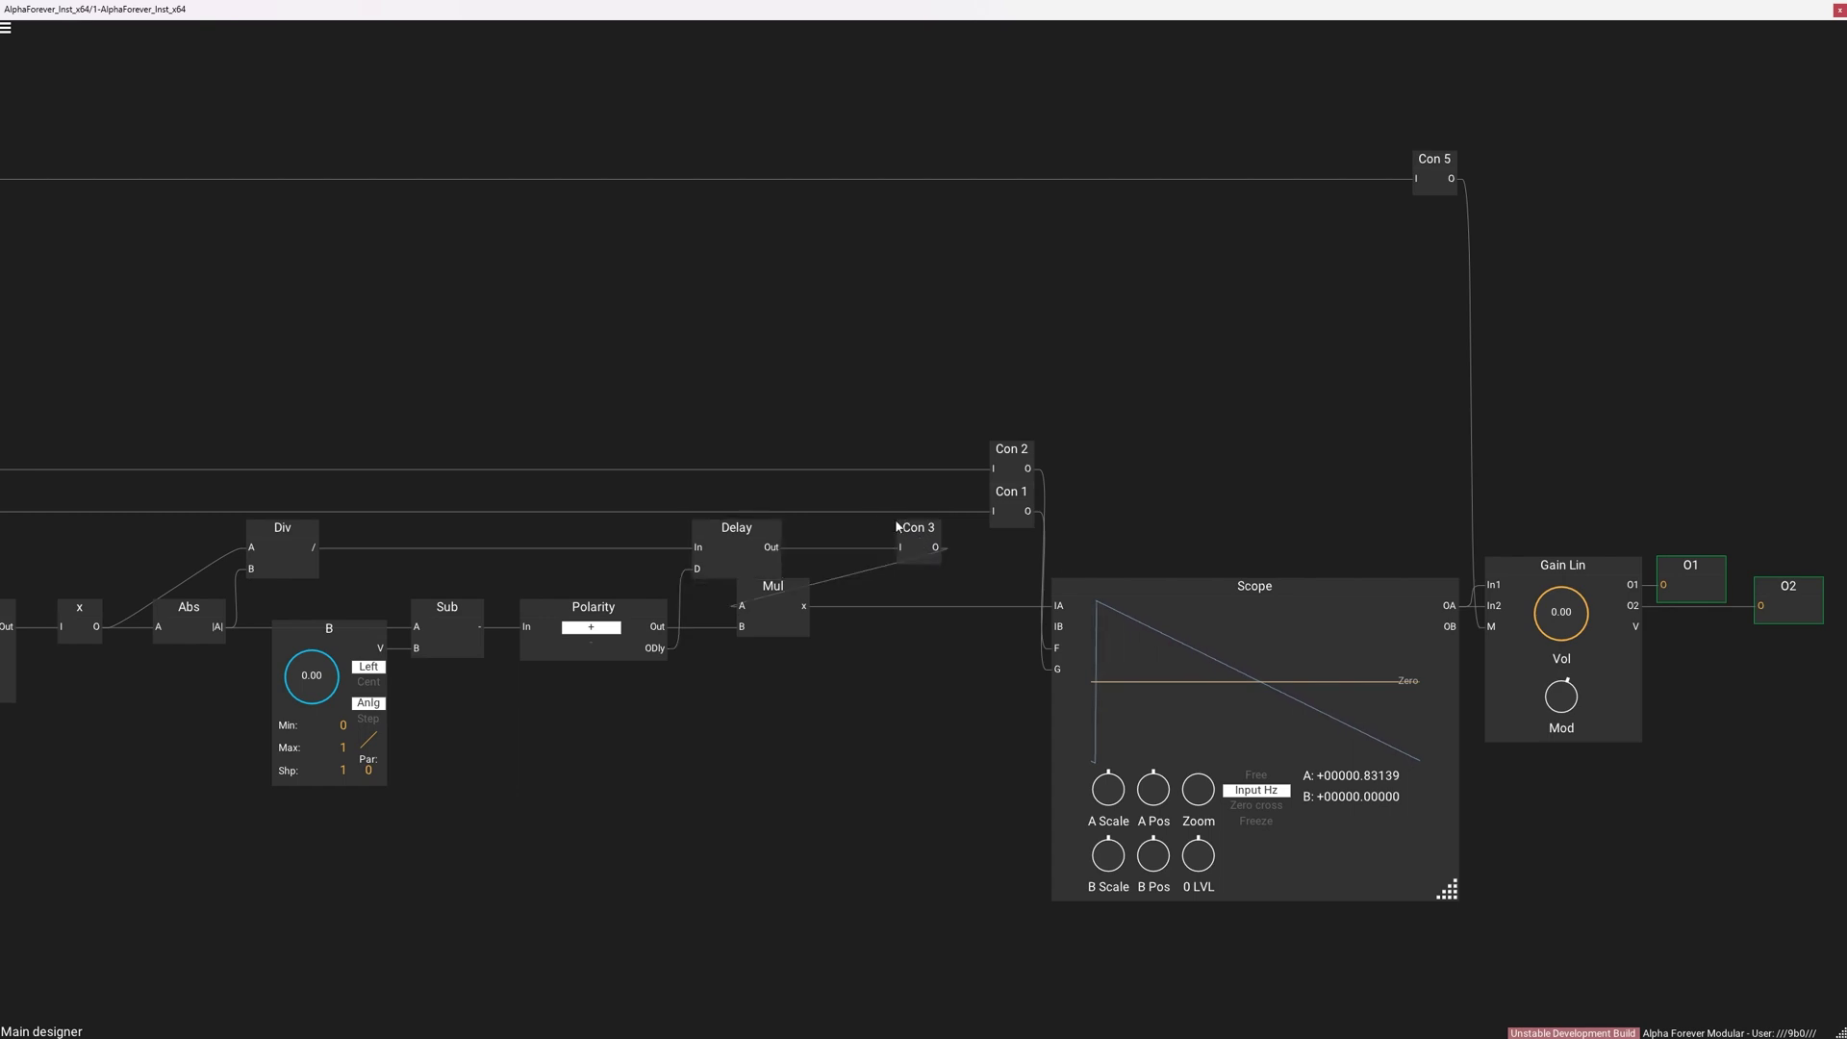
drag(768, 547, 857, 593)
click(930, 534)
key(Delete)
click(875, 531)
drag(933, 516, 895, 514)
Step: Move knob B, Sub, Polarity and Mul together to a lower row beneath Abs and Div
drag(595, 486, 763, 408)
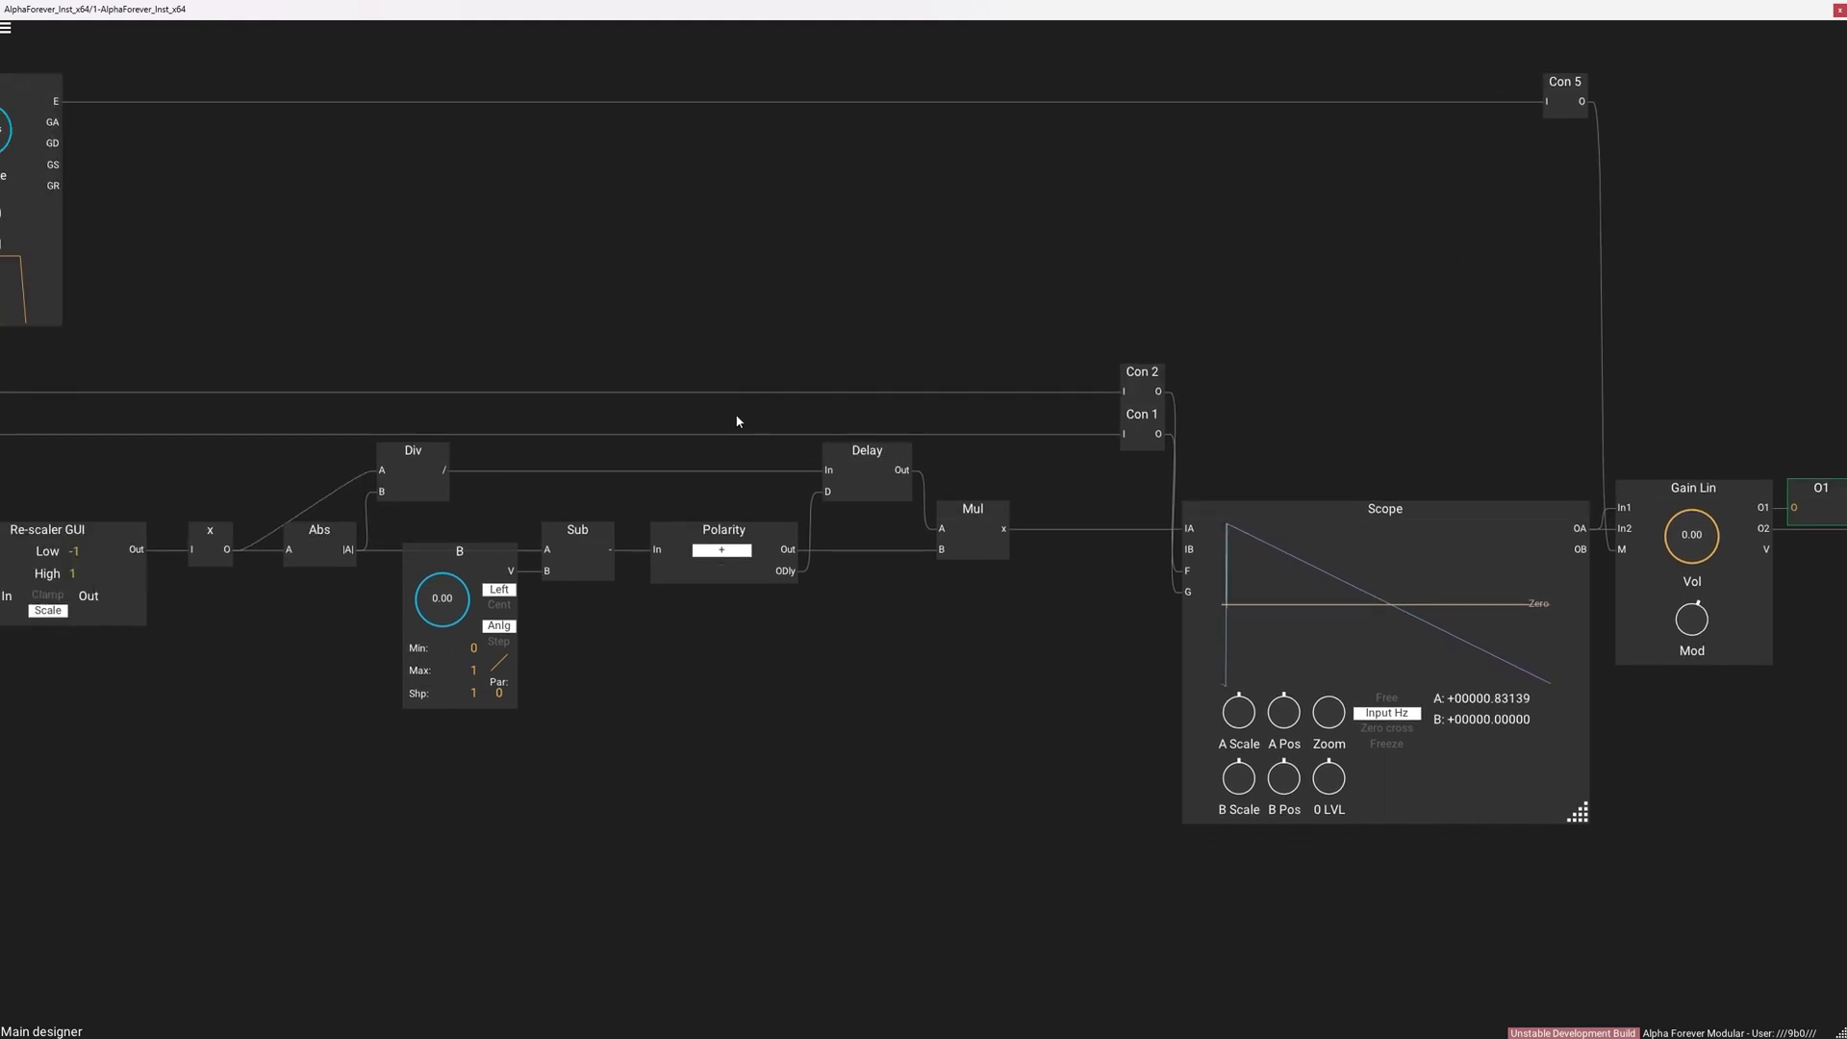
mouse_move(394, 524)
mouse_down()
mouse_move(874, 731)
mouse_move(933, 829)
mouse_up()
shift+click(577, 539)
shift+click(723, 534)
shift+click(969, 515)
drag(969, 515, 968, 584)
click(746, 523)
Step: Move the source chain, up to and including Abs and Div, closer to Sub and knob B
drag(445, 550, 1058, 541)
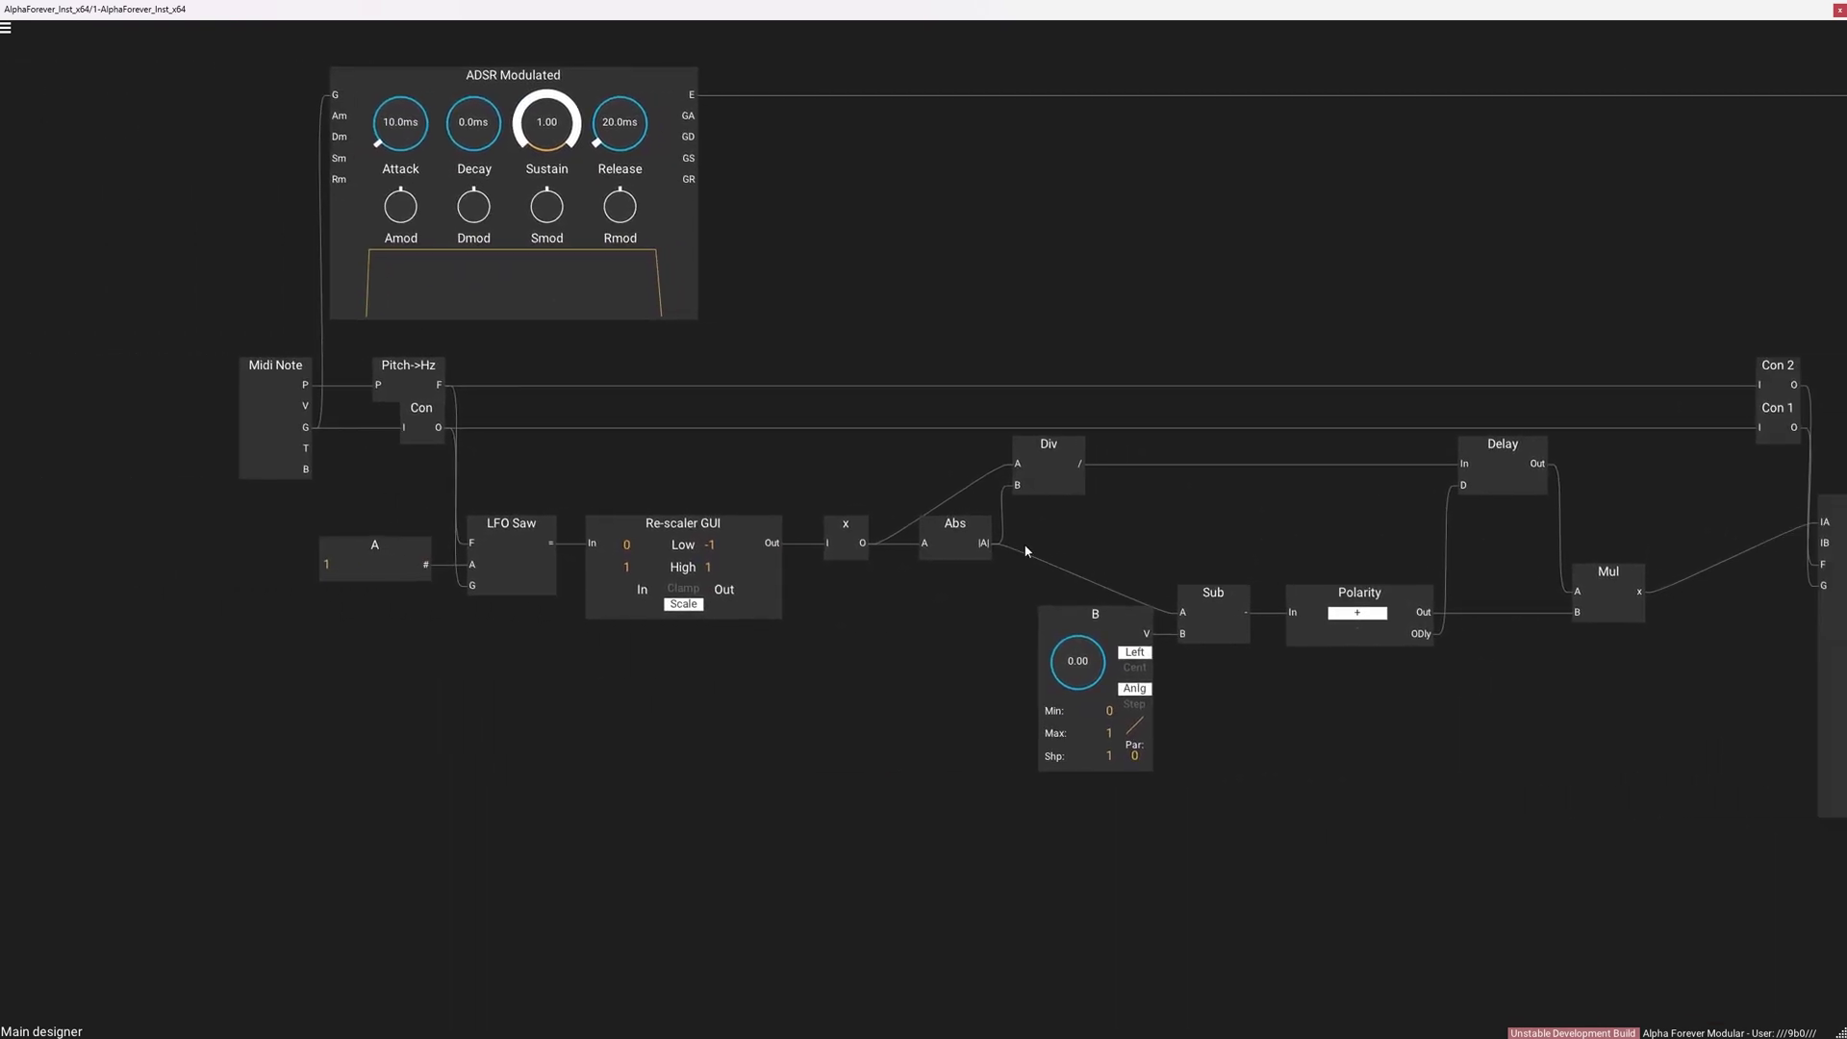
scroll(202, 616, down, 5)
drag(143, 640, 900, 195)
drag(718, 510, 719, 431)
scroll(722, 433, up, 3)
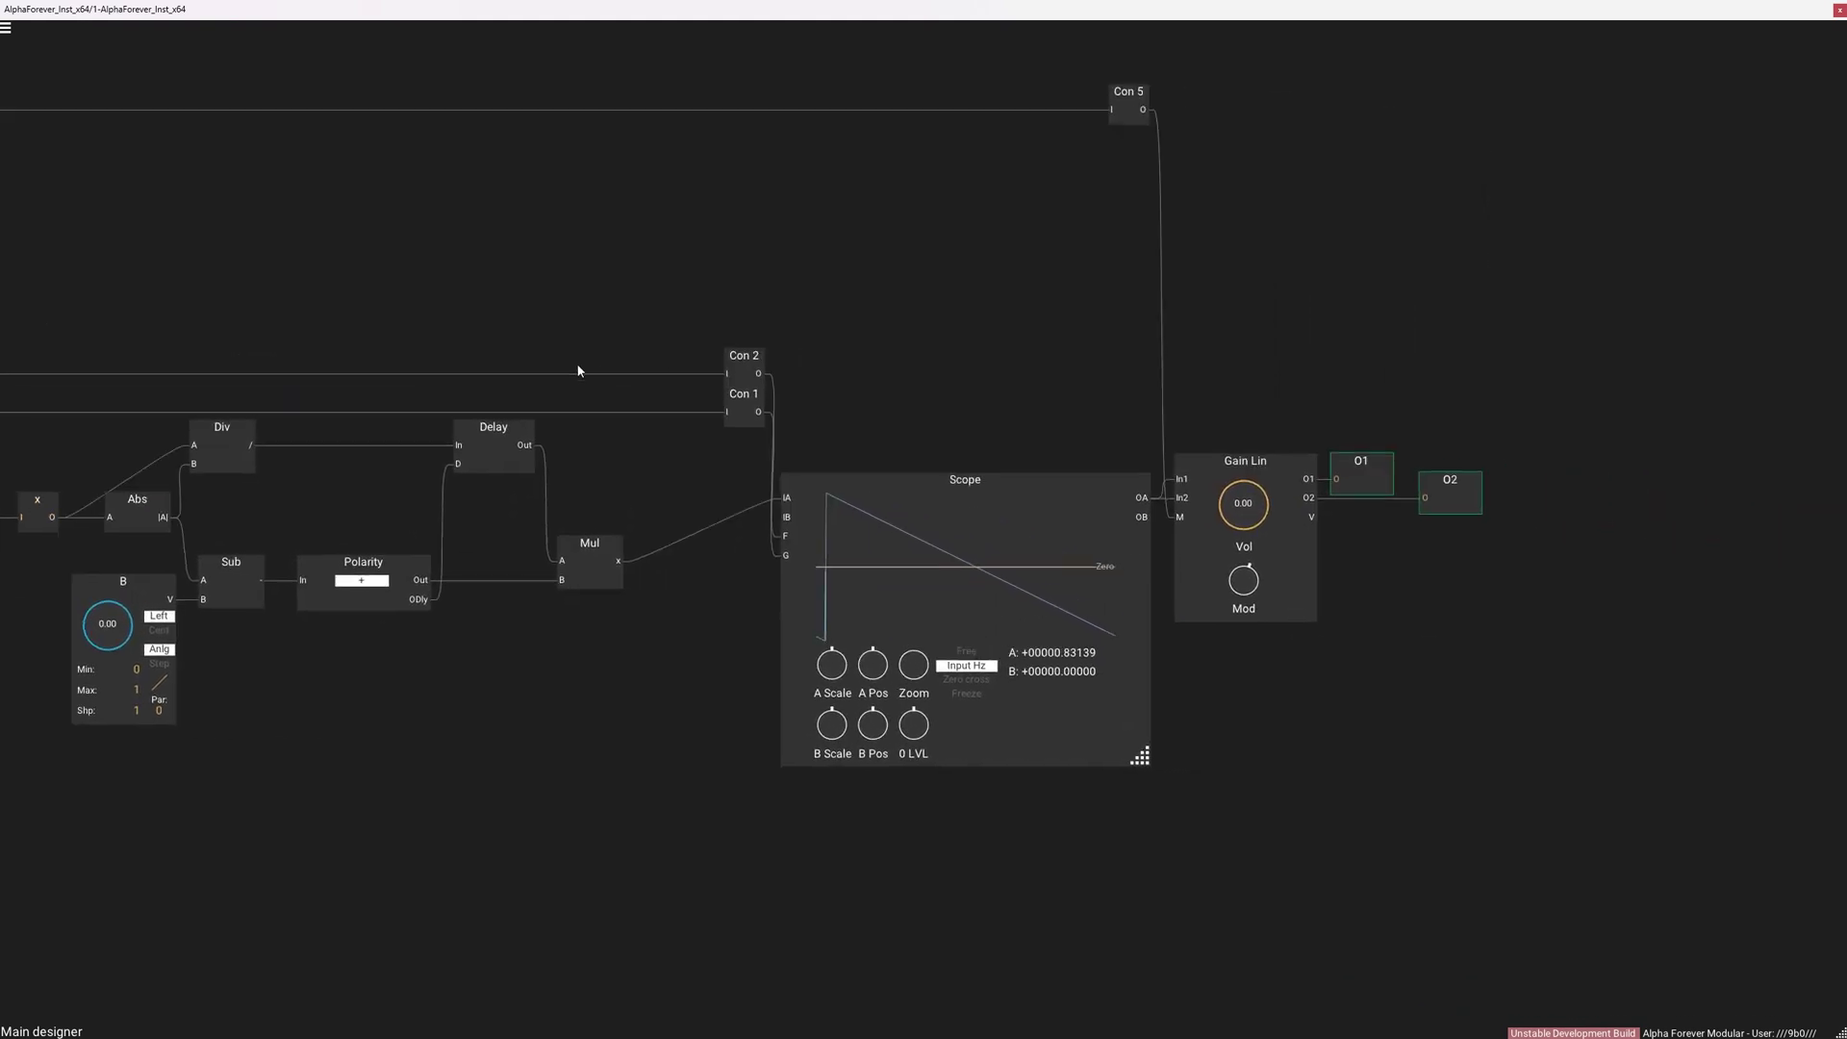
Step: Move the Scope, Gain Lin, outputs and Con connectors farther away from Mul
drag(641, 37, 1583, 845)
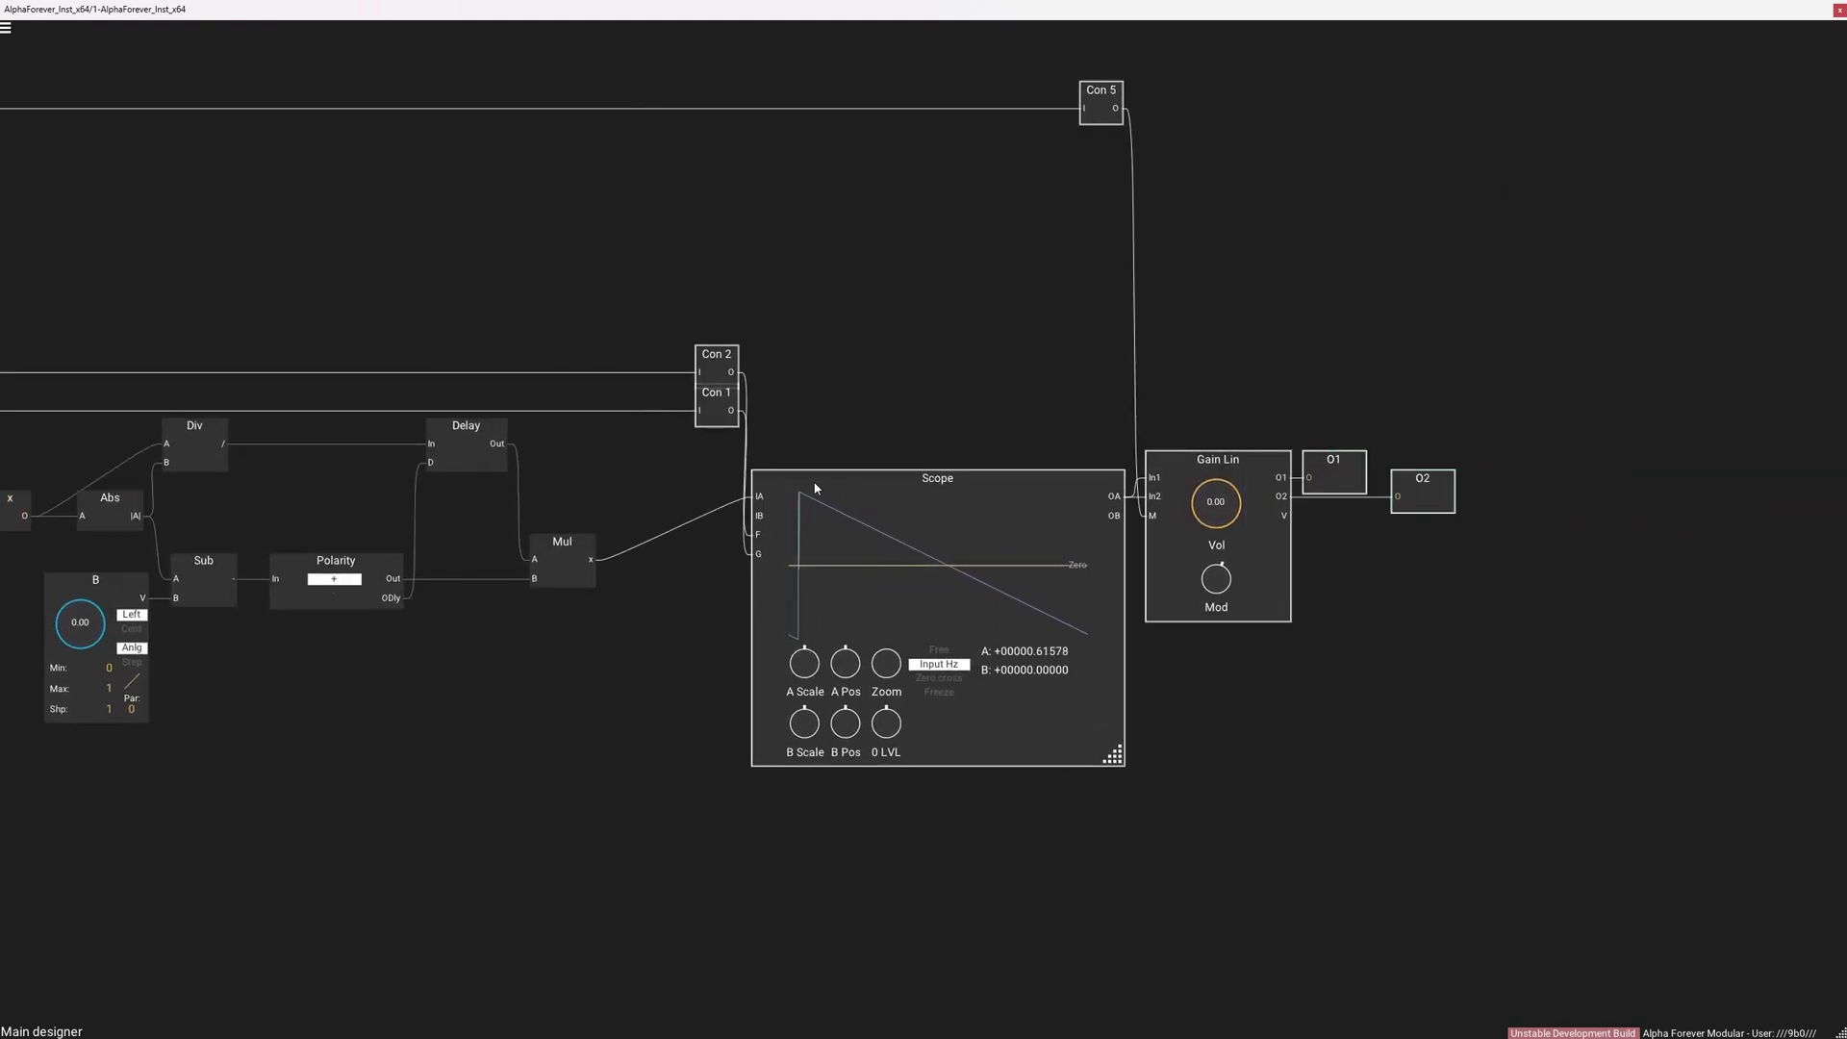
drag(812, 488, 1001, 486)
scroll(707, 563, up, 3)
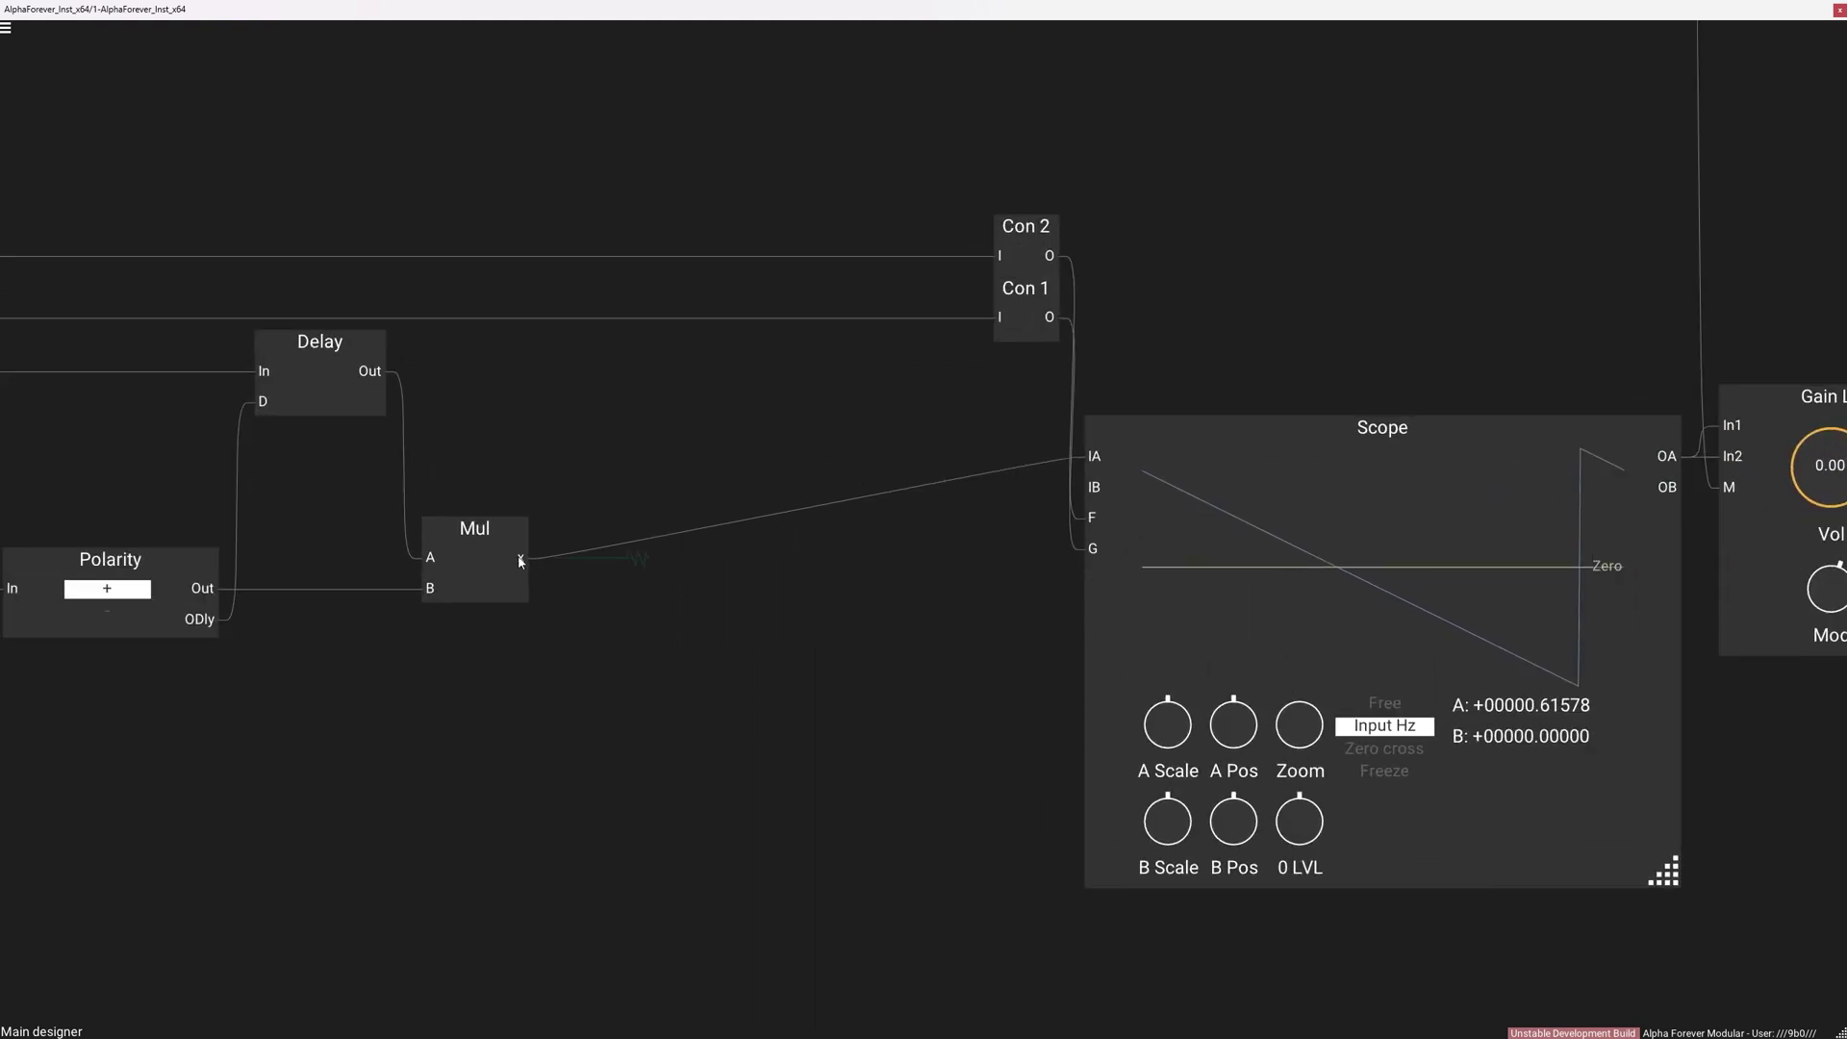
Step: Insert a second Mul module between Mul and the Scope and create a knob on its B input
right_click(519, 558)
text(mu)
click(649, 575)
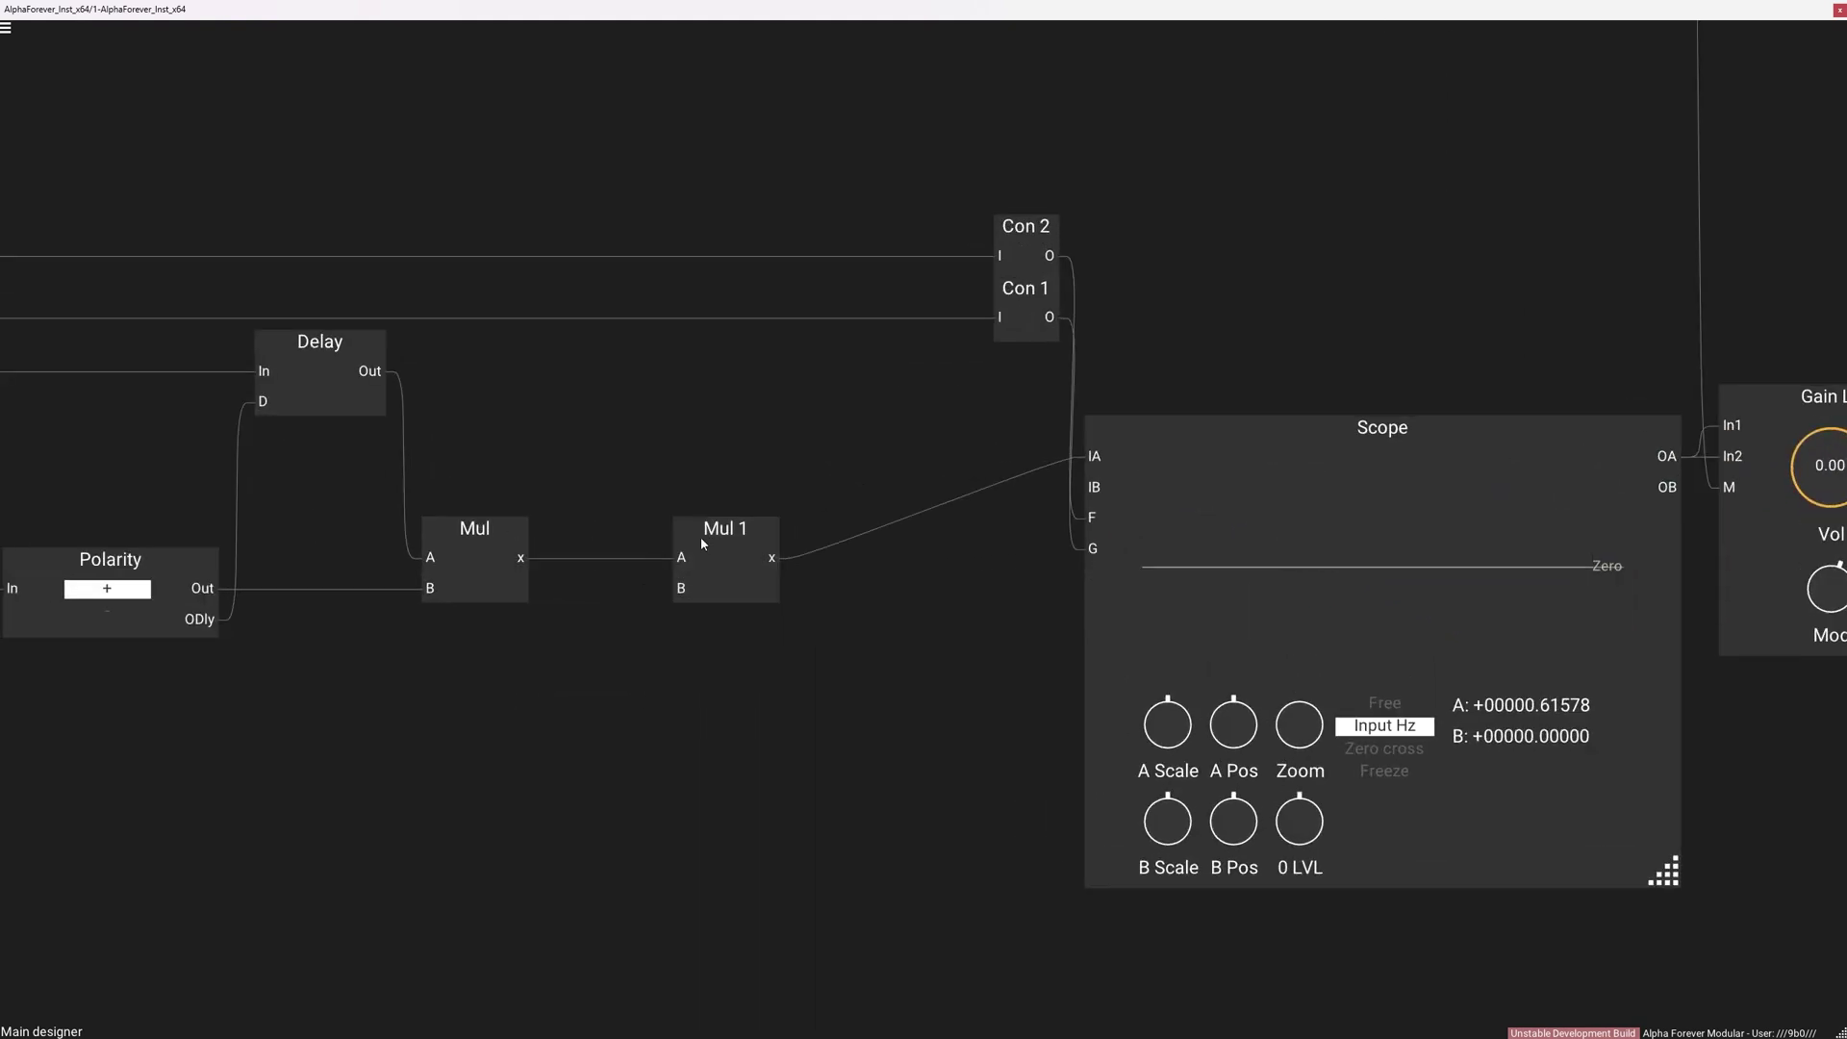
drag(700, 539, 787, 537)
double_click(749, 589)
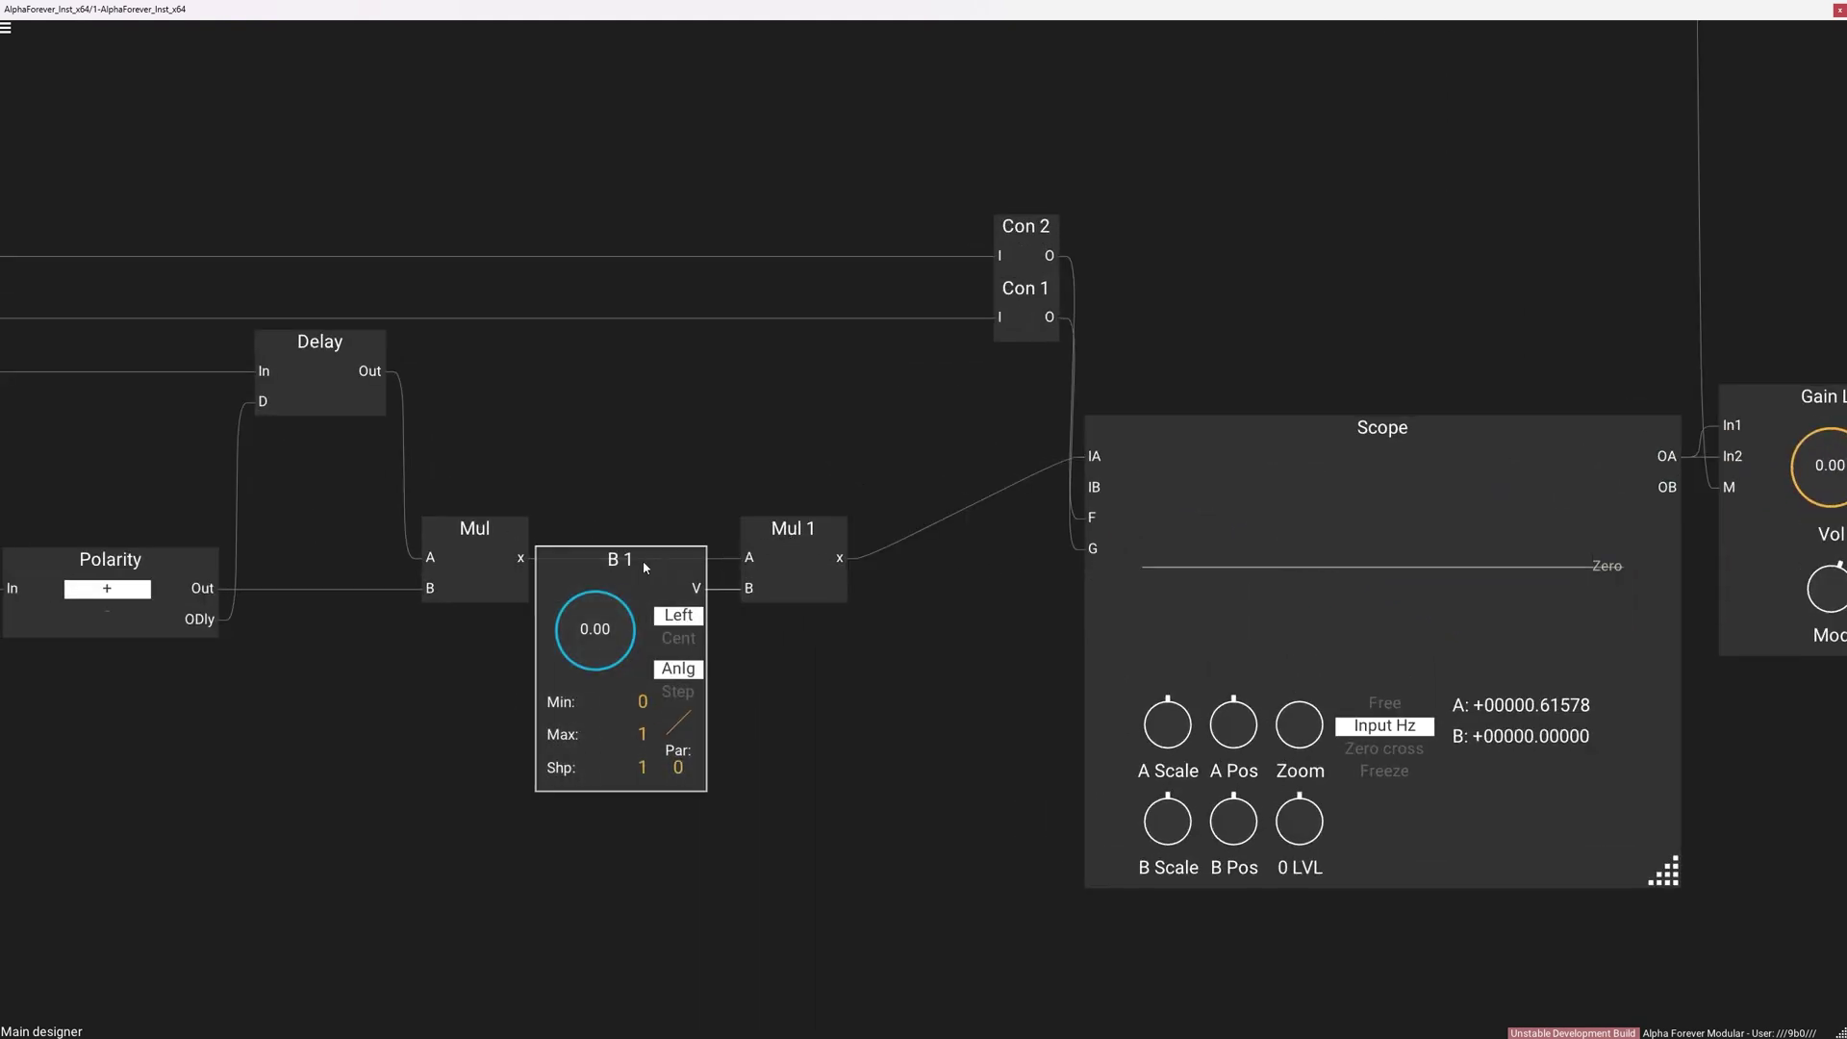
Step: Set knob B 1's minimum to -64, its maximum to 64 and its origin mode to Cent
double_click(642, 702)
text(-64)
key(Return)
double_click(626, 736)
text(64)
key(Return)
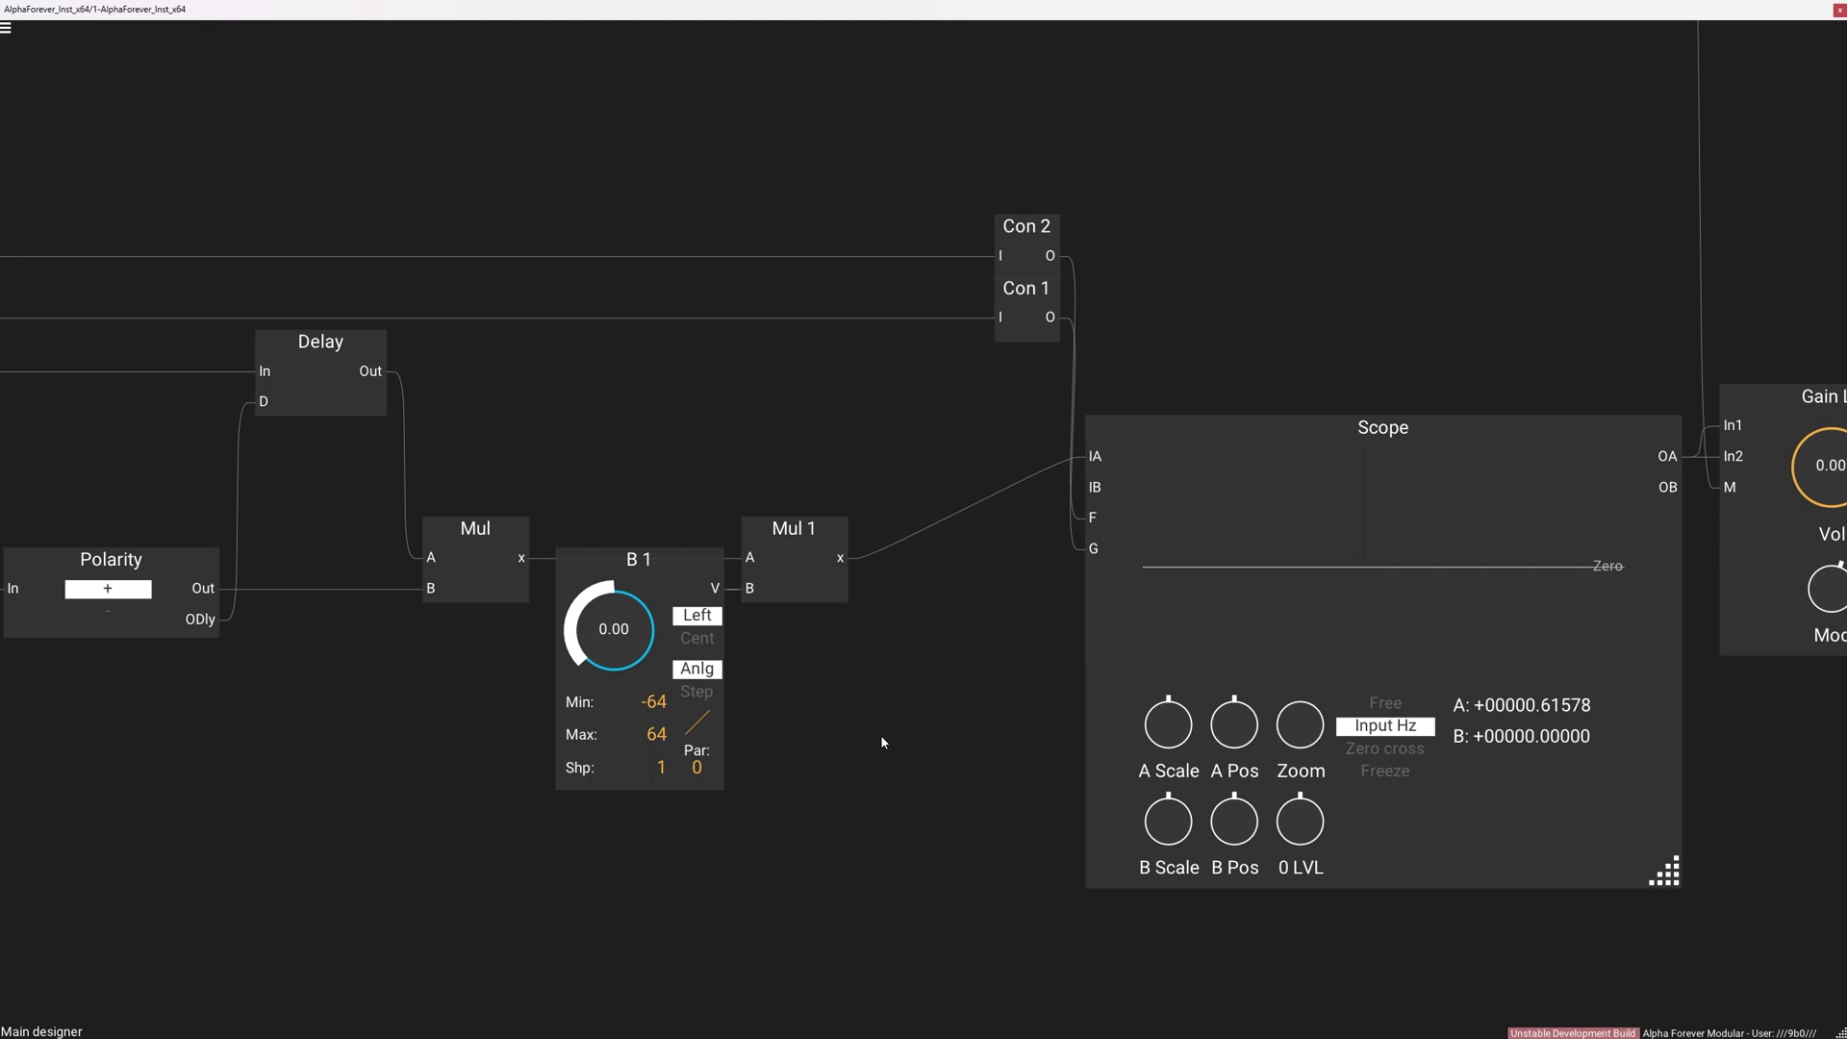
click(698, 639)
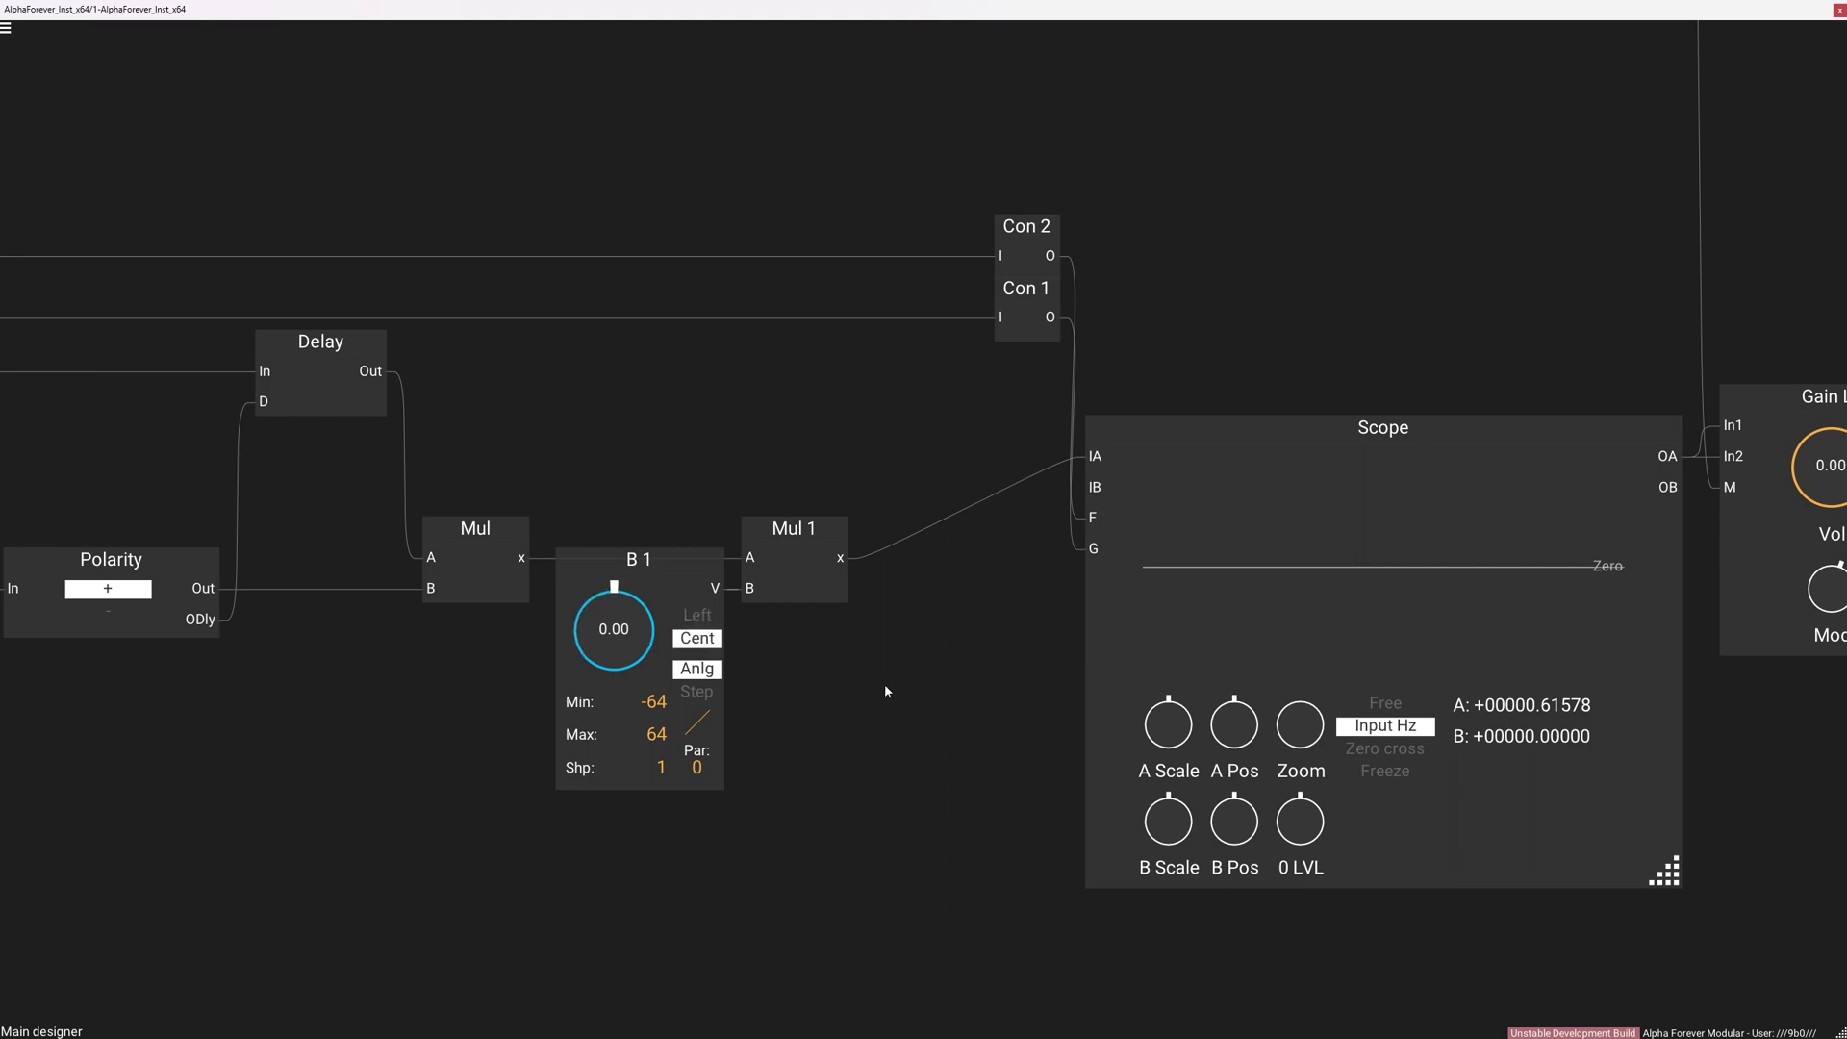
Step: Insert an Add8 module after Mul 1 and move the Scope, Gain Lin, outputs and Con connectors away to make room
scroll(885, 689, down, 3)
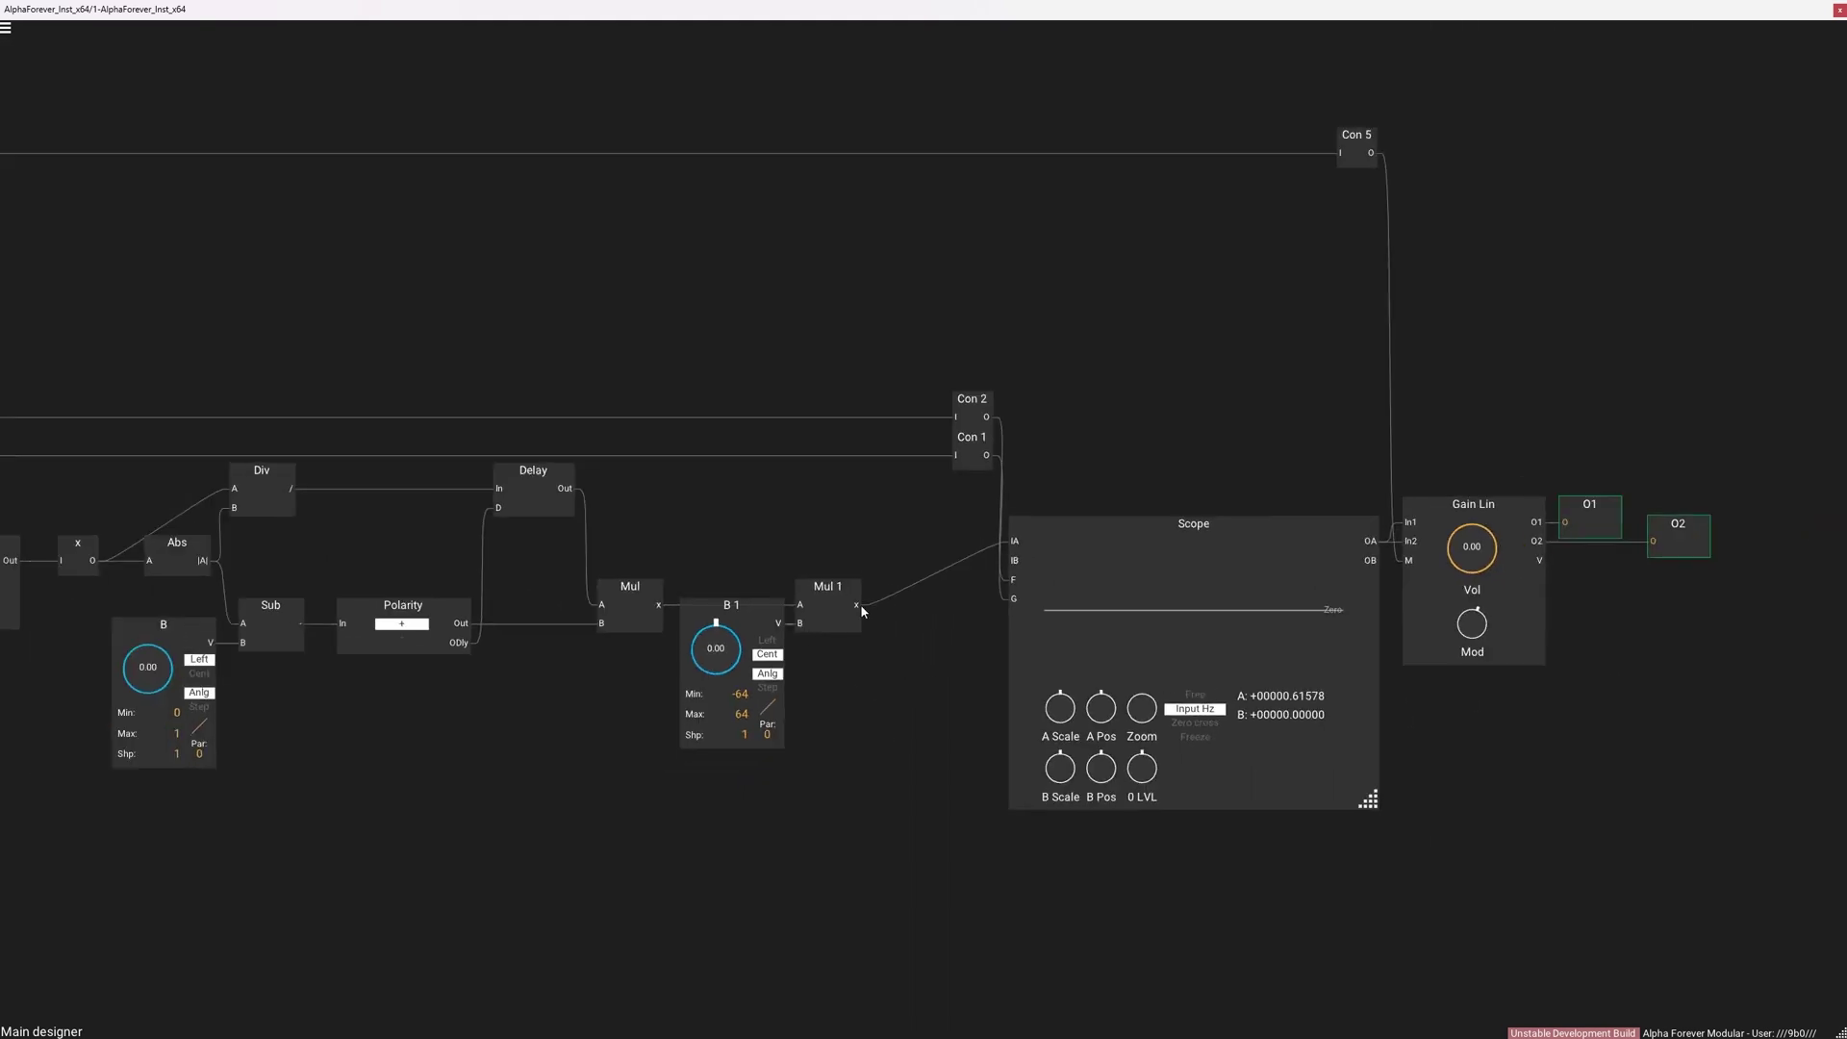
right_click(856, 608)
text(add)
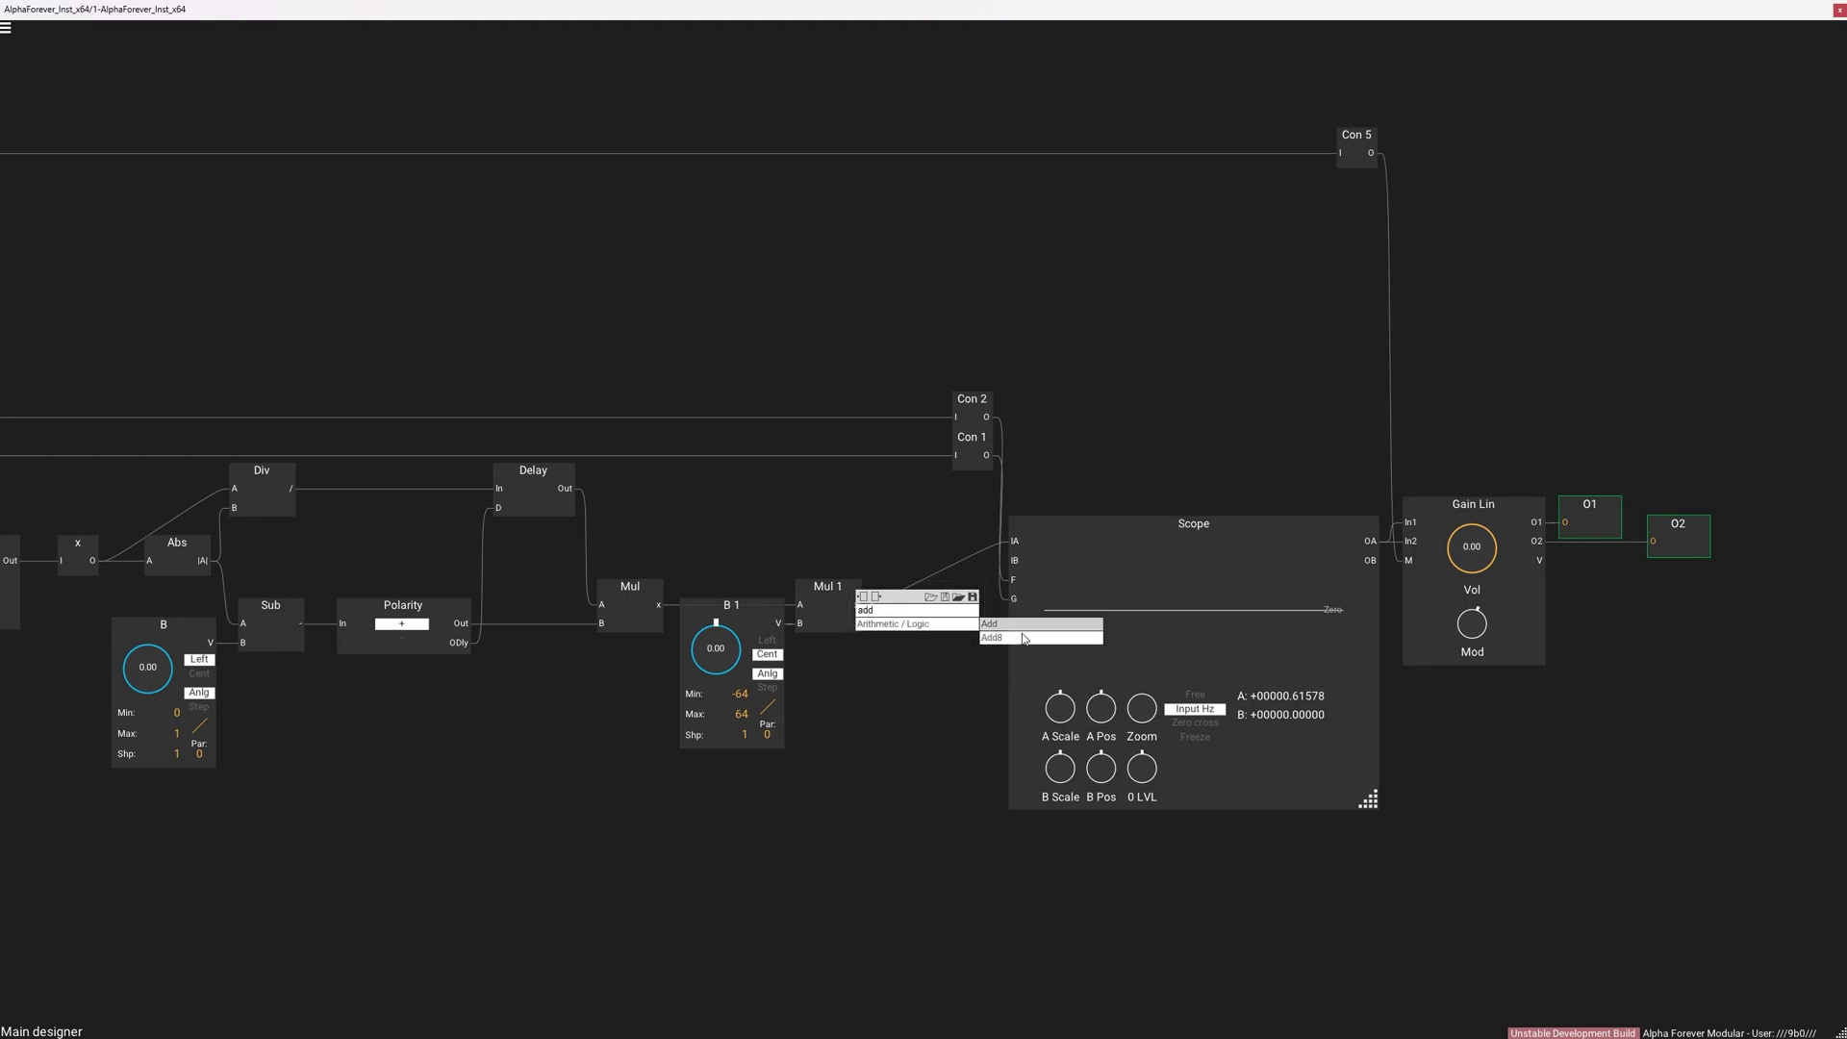
click(1020, 635)
drag(1003, 588, 1517, 597)
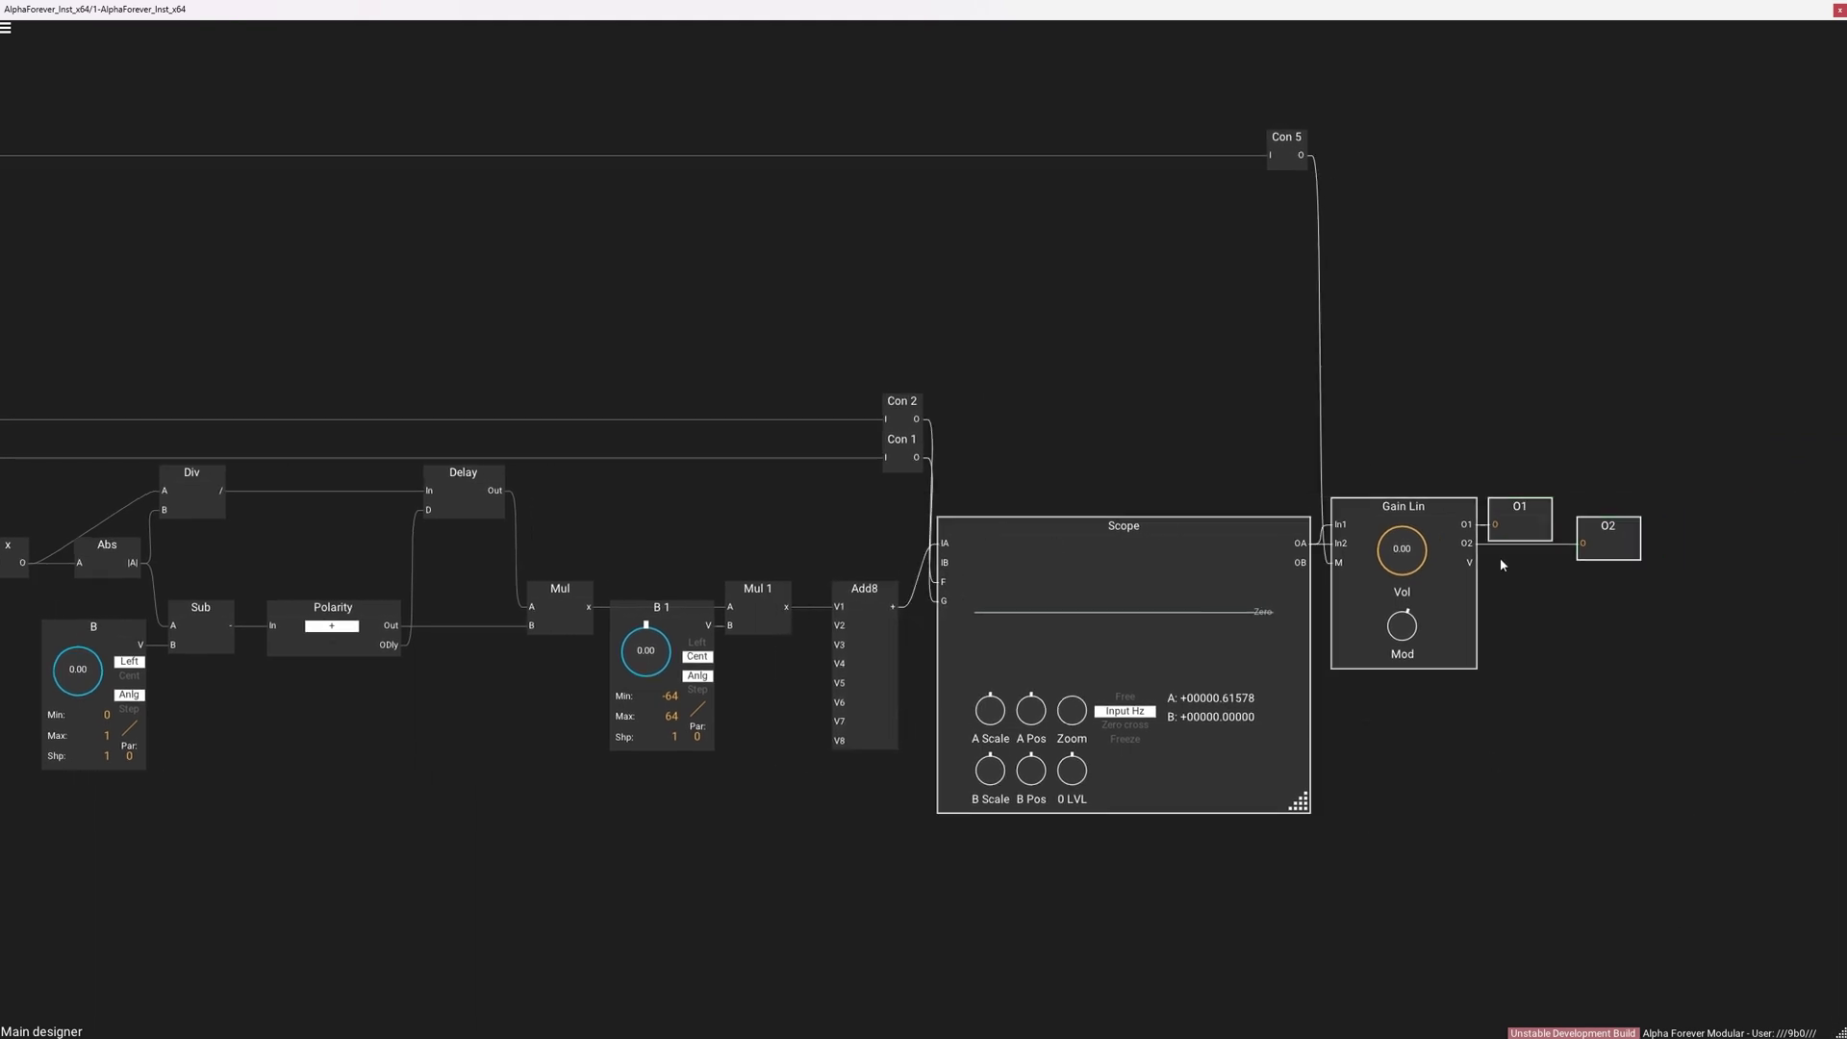
click(941, 549)
drag(999, 441, 1394, 390)
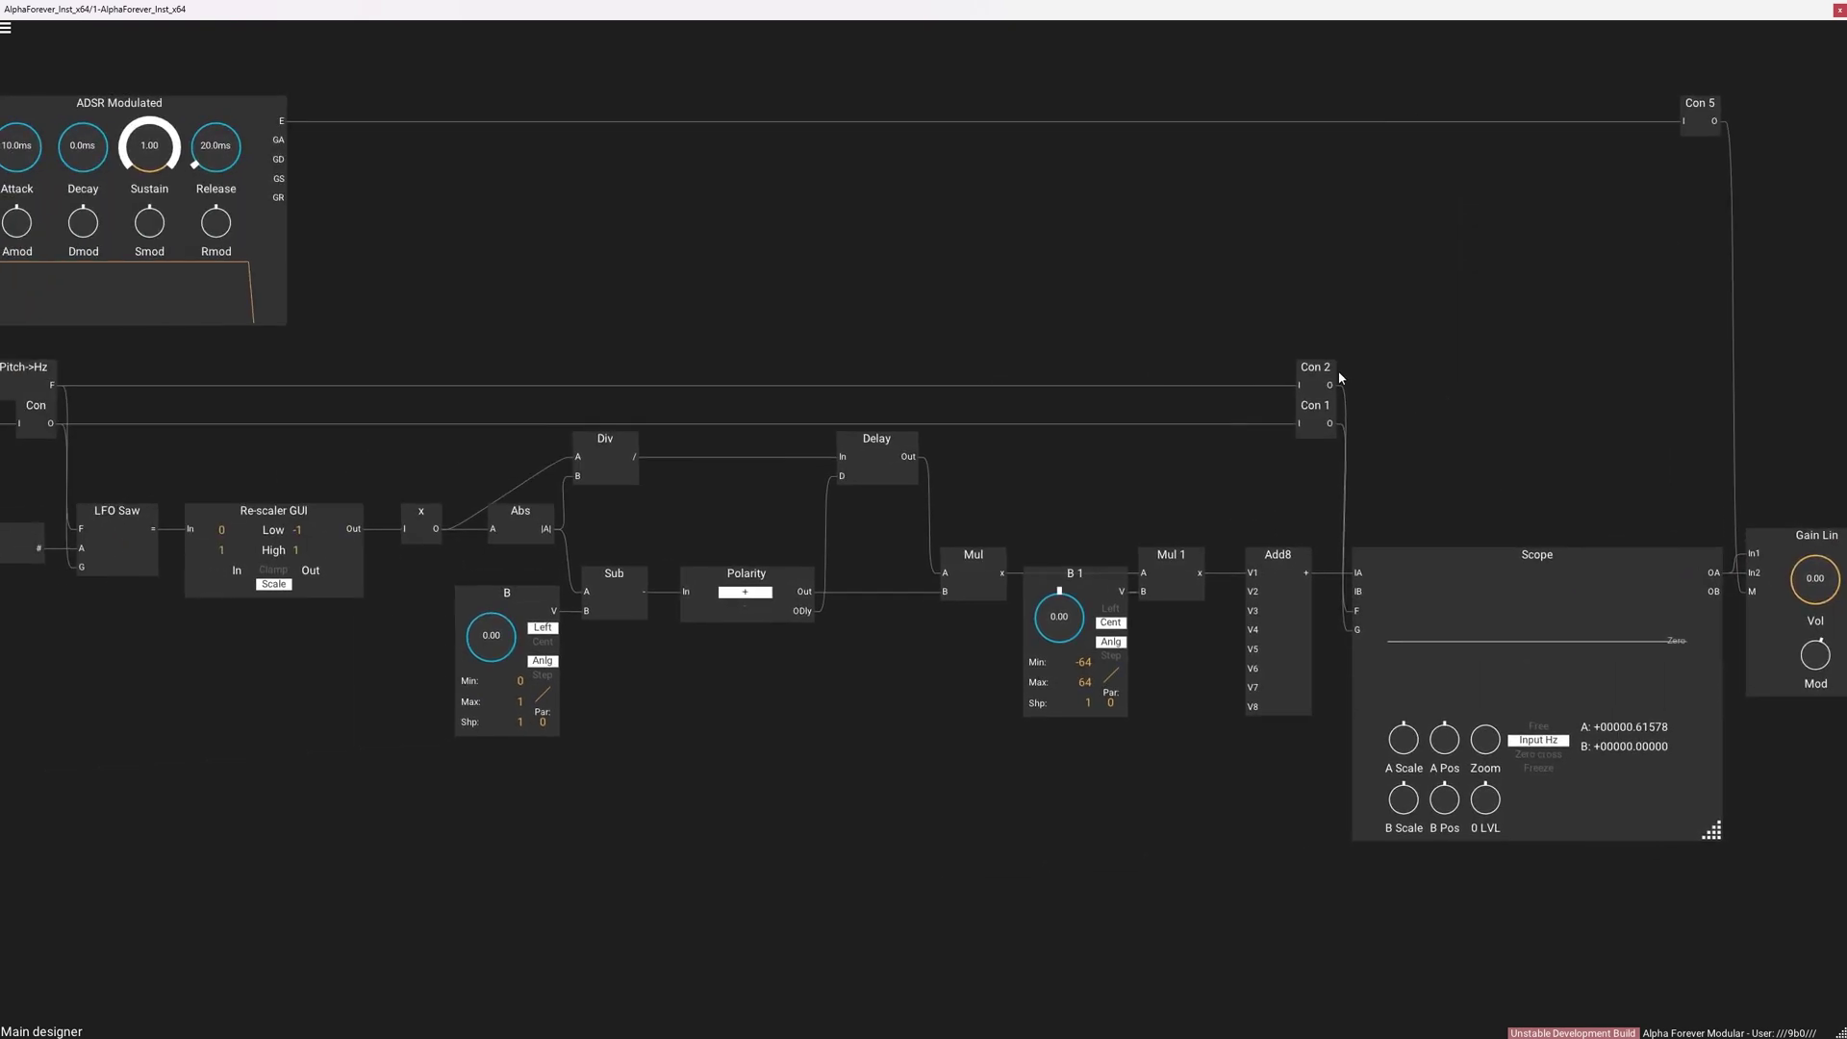
Step: Duplicate the knob B, Sub, Polarity, Mul, knob B 1 and Mul 1 row four times below the original
scroll(1098, 308, down, 4)
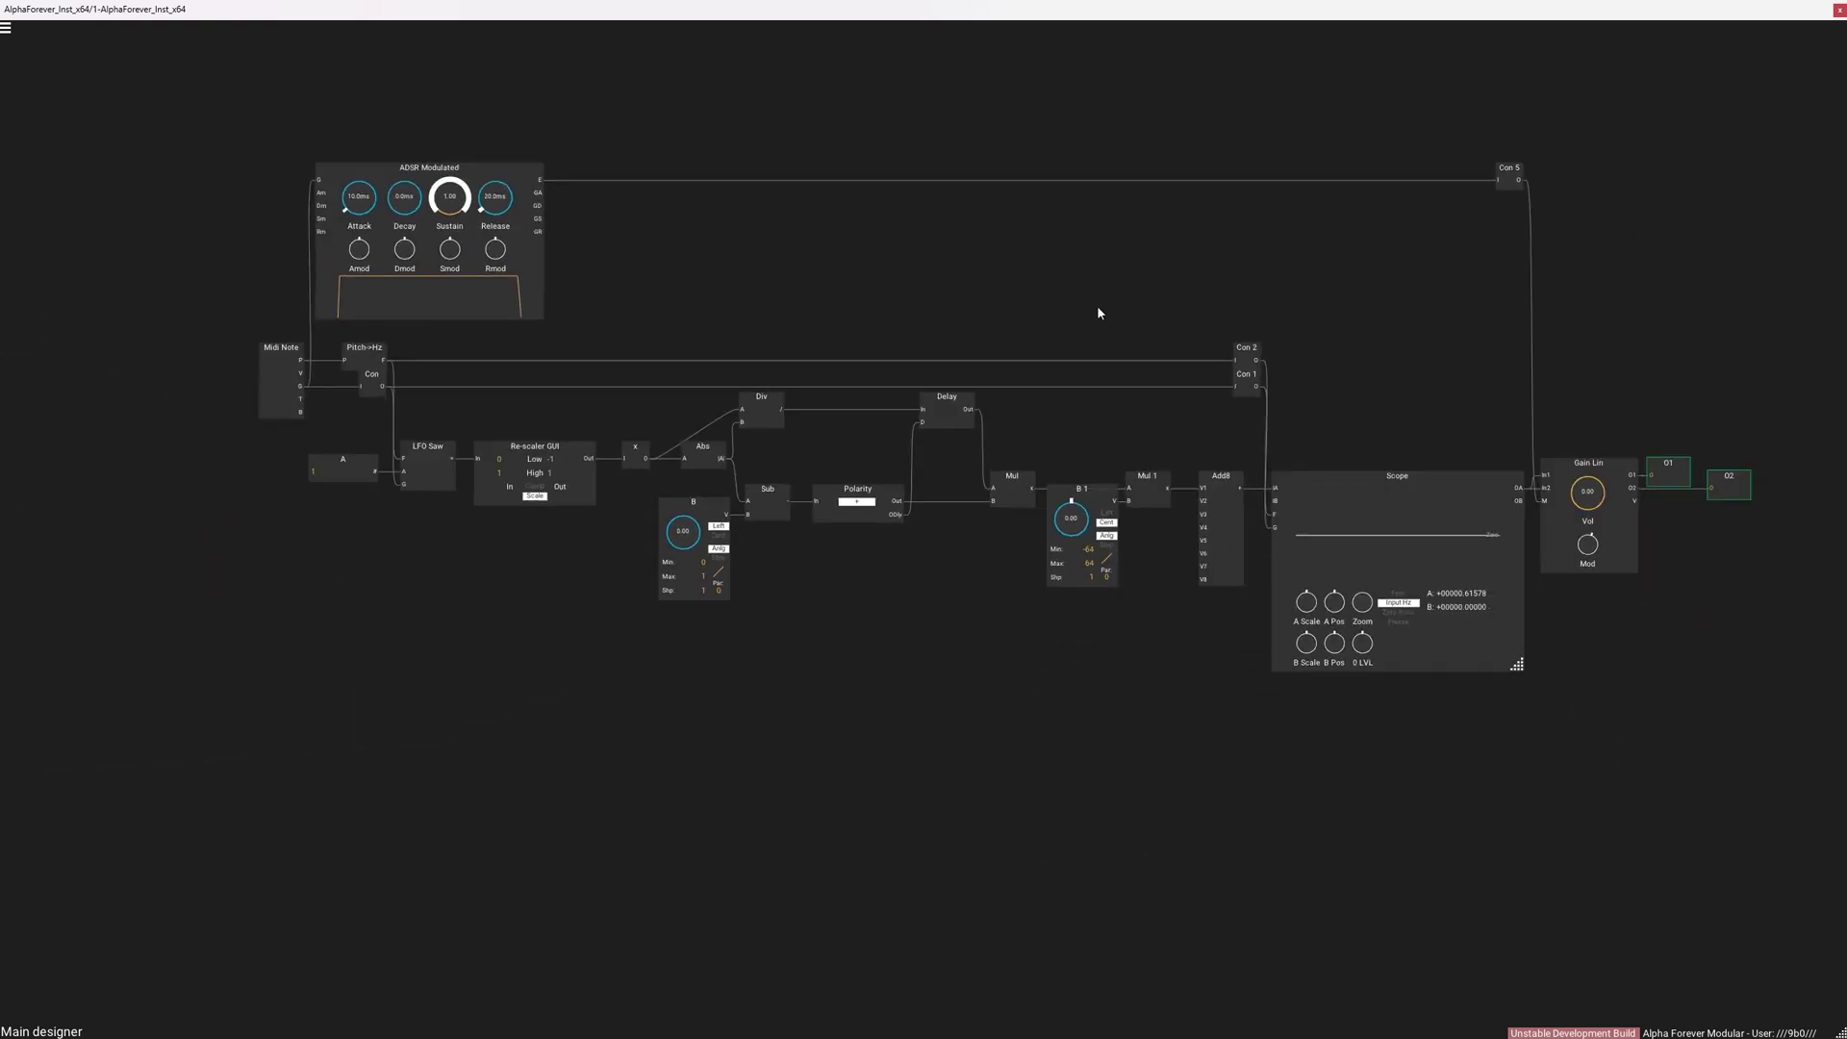
drag(600, 648, 1191, 452)
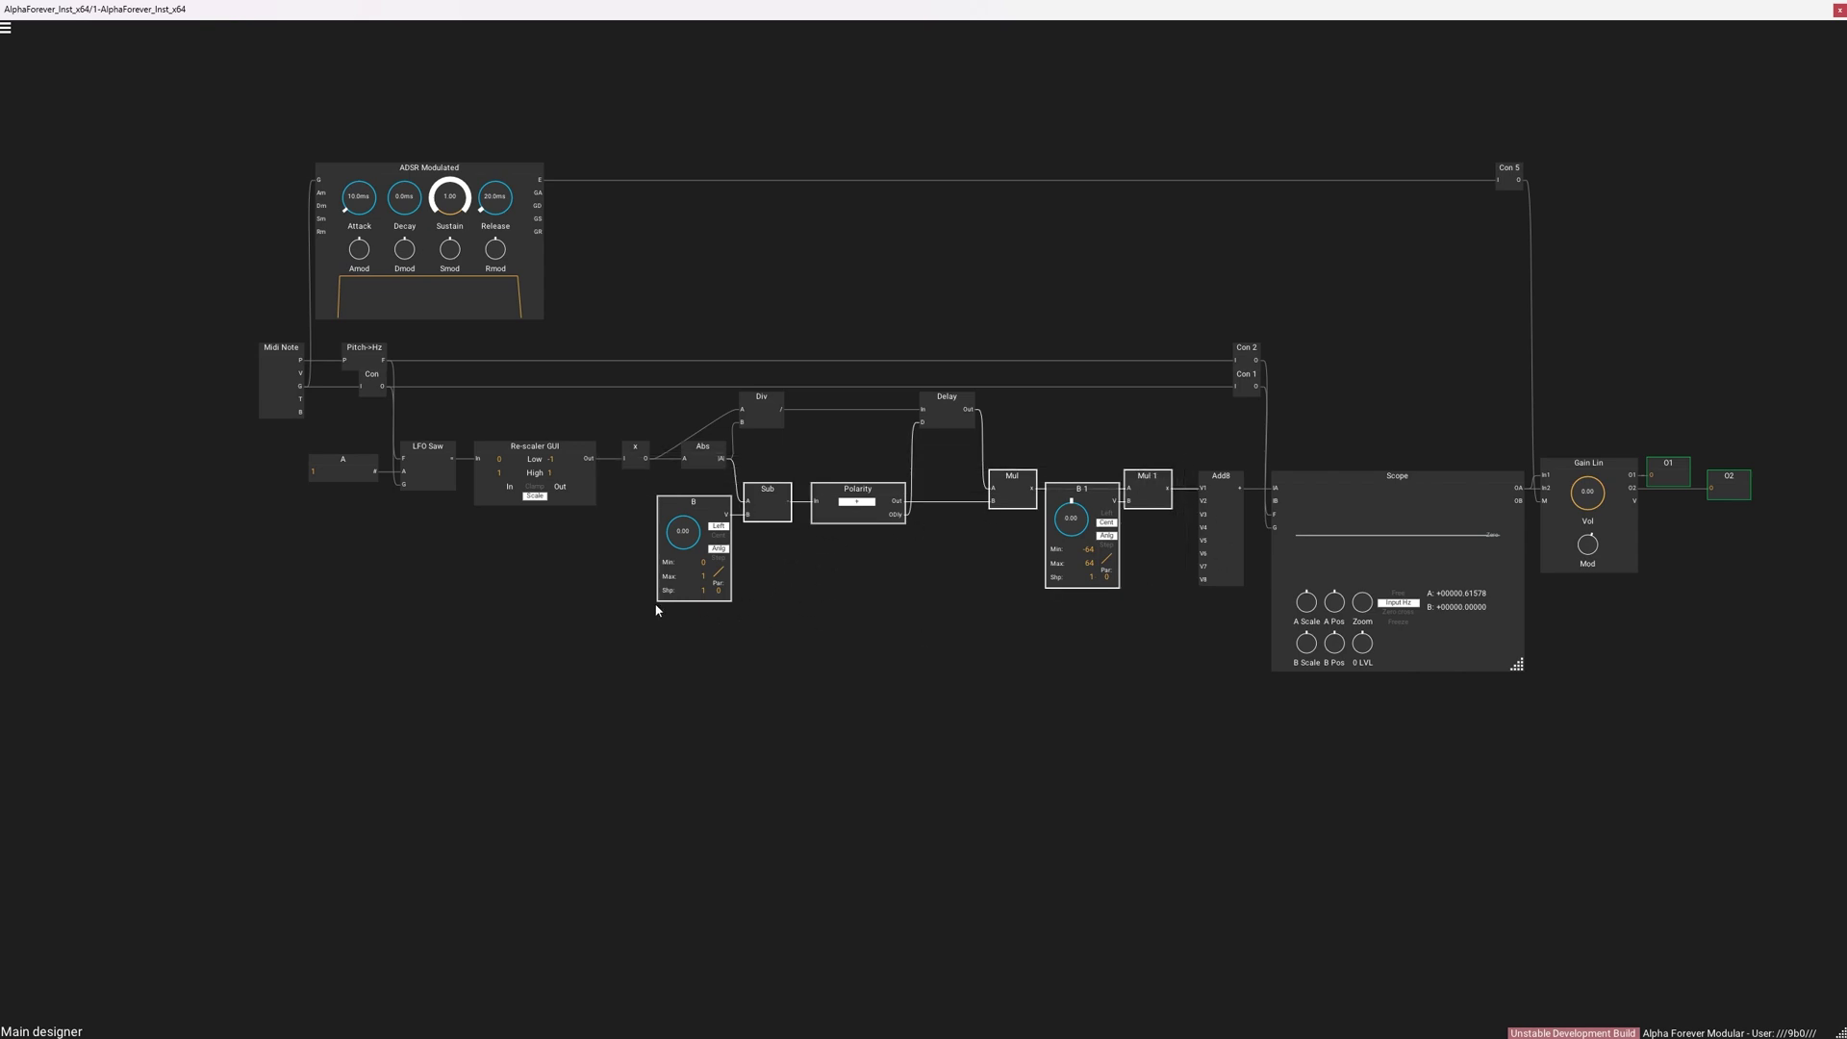
key(ctrl+v)
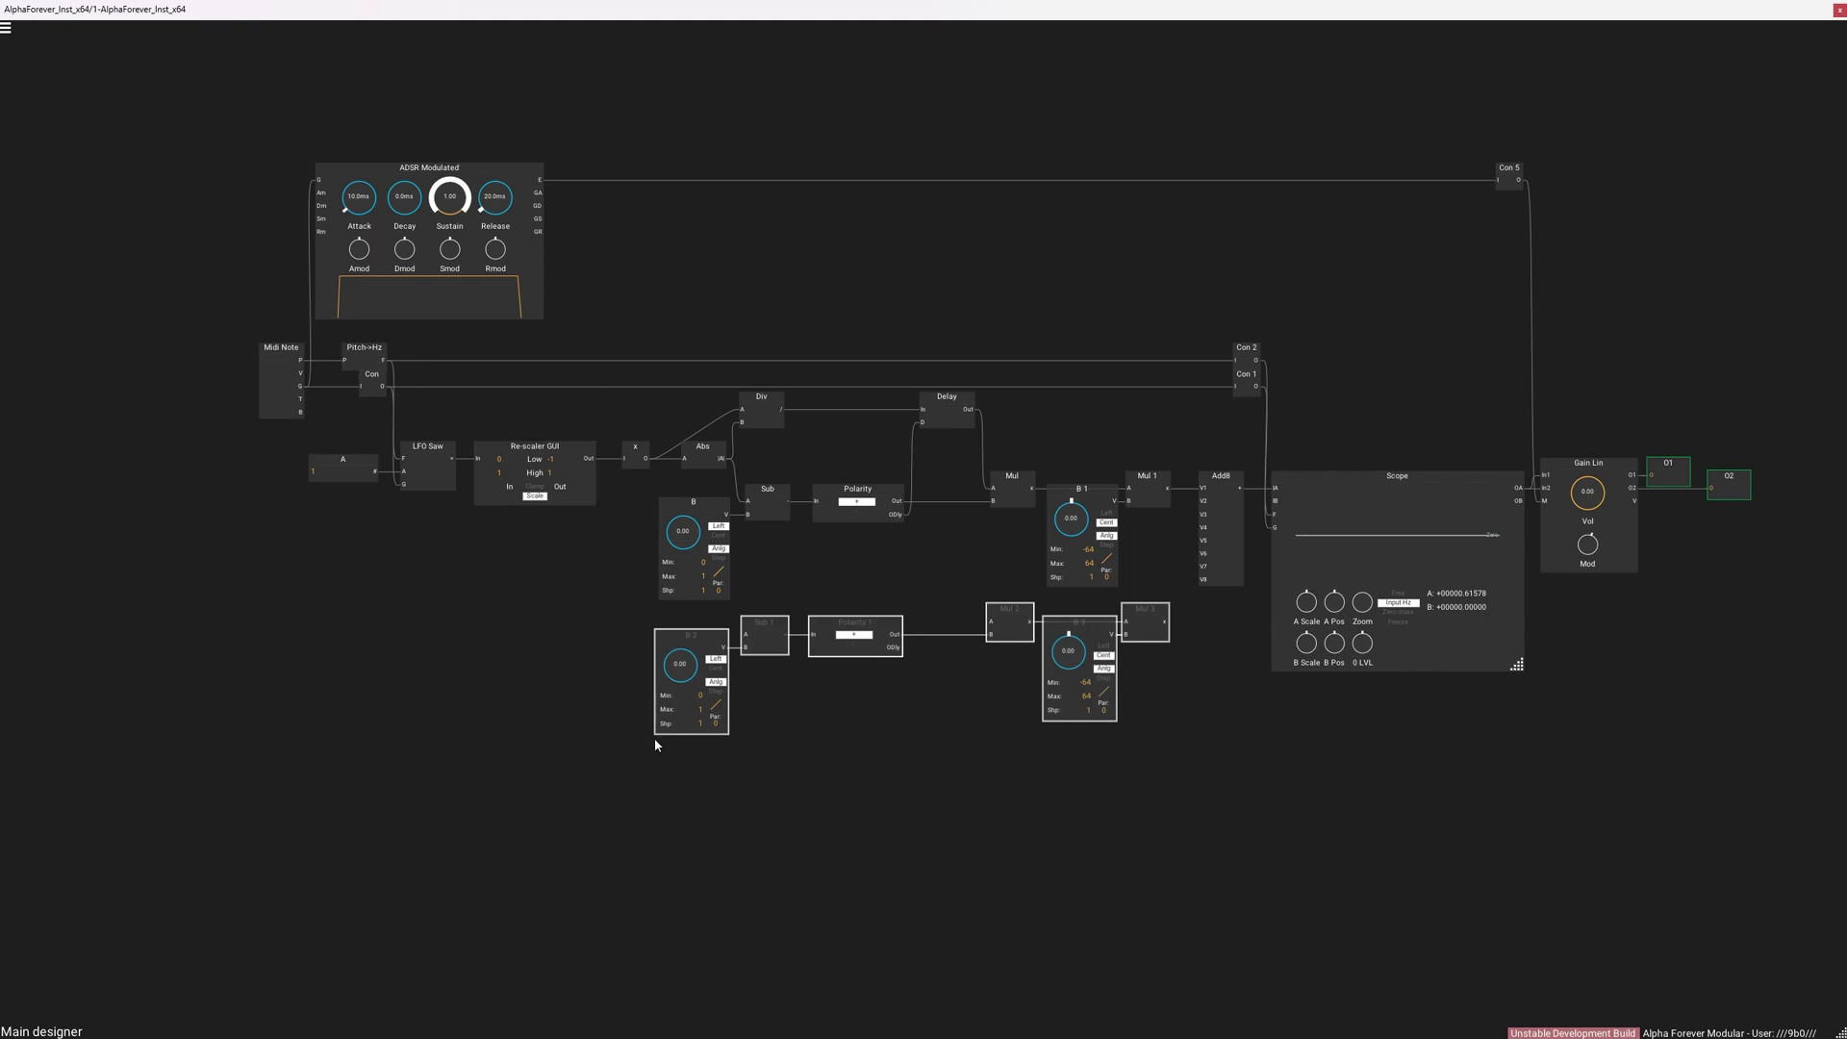
key(ctrl+d)
key(ctrl+d)
key(ctrl+v)
drag(622, 874, 653, 666)
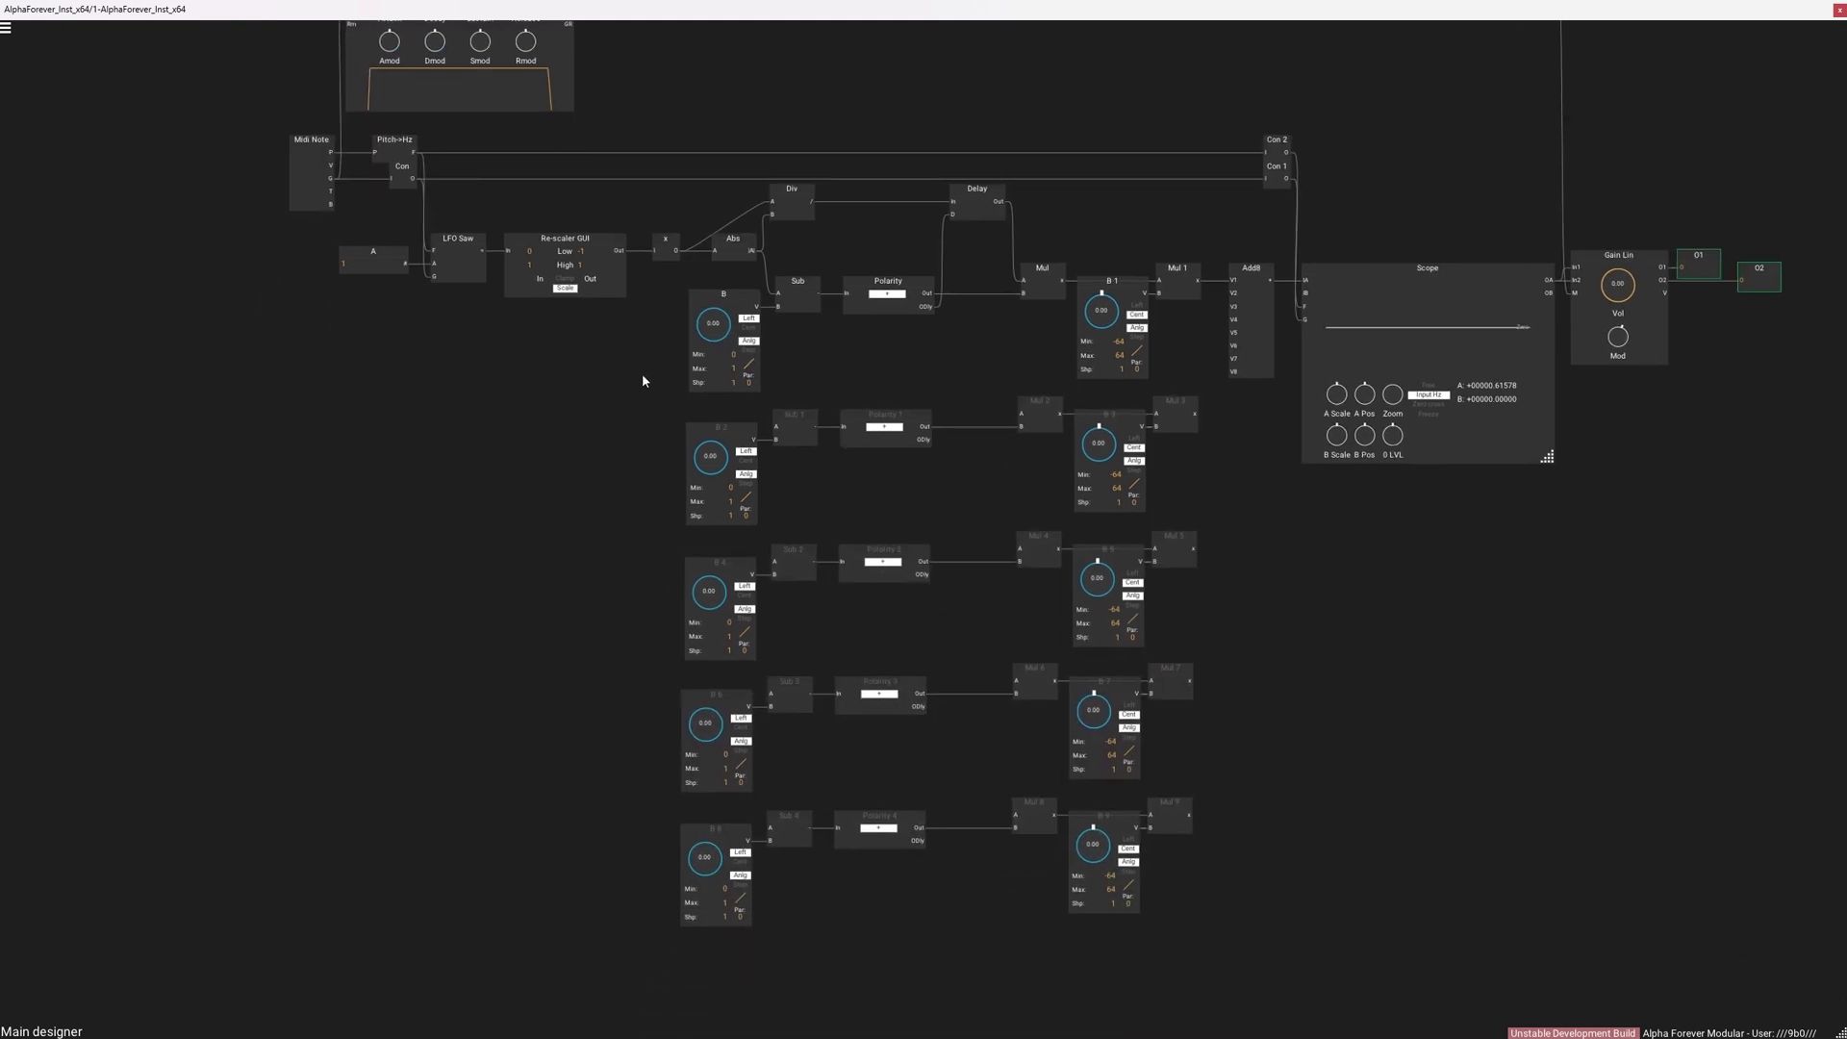
Step: Align the duplicated knobs, Sub, Polarity and Mul modules vertically with the original modules in each column
drag(654, 281, 771, 943)
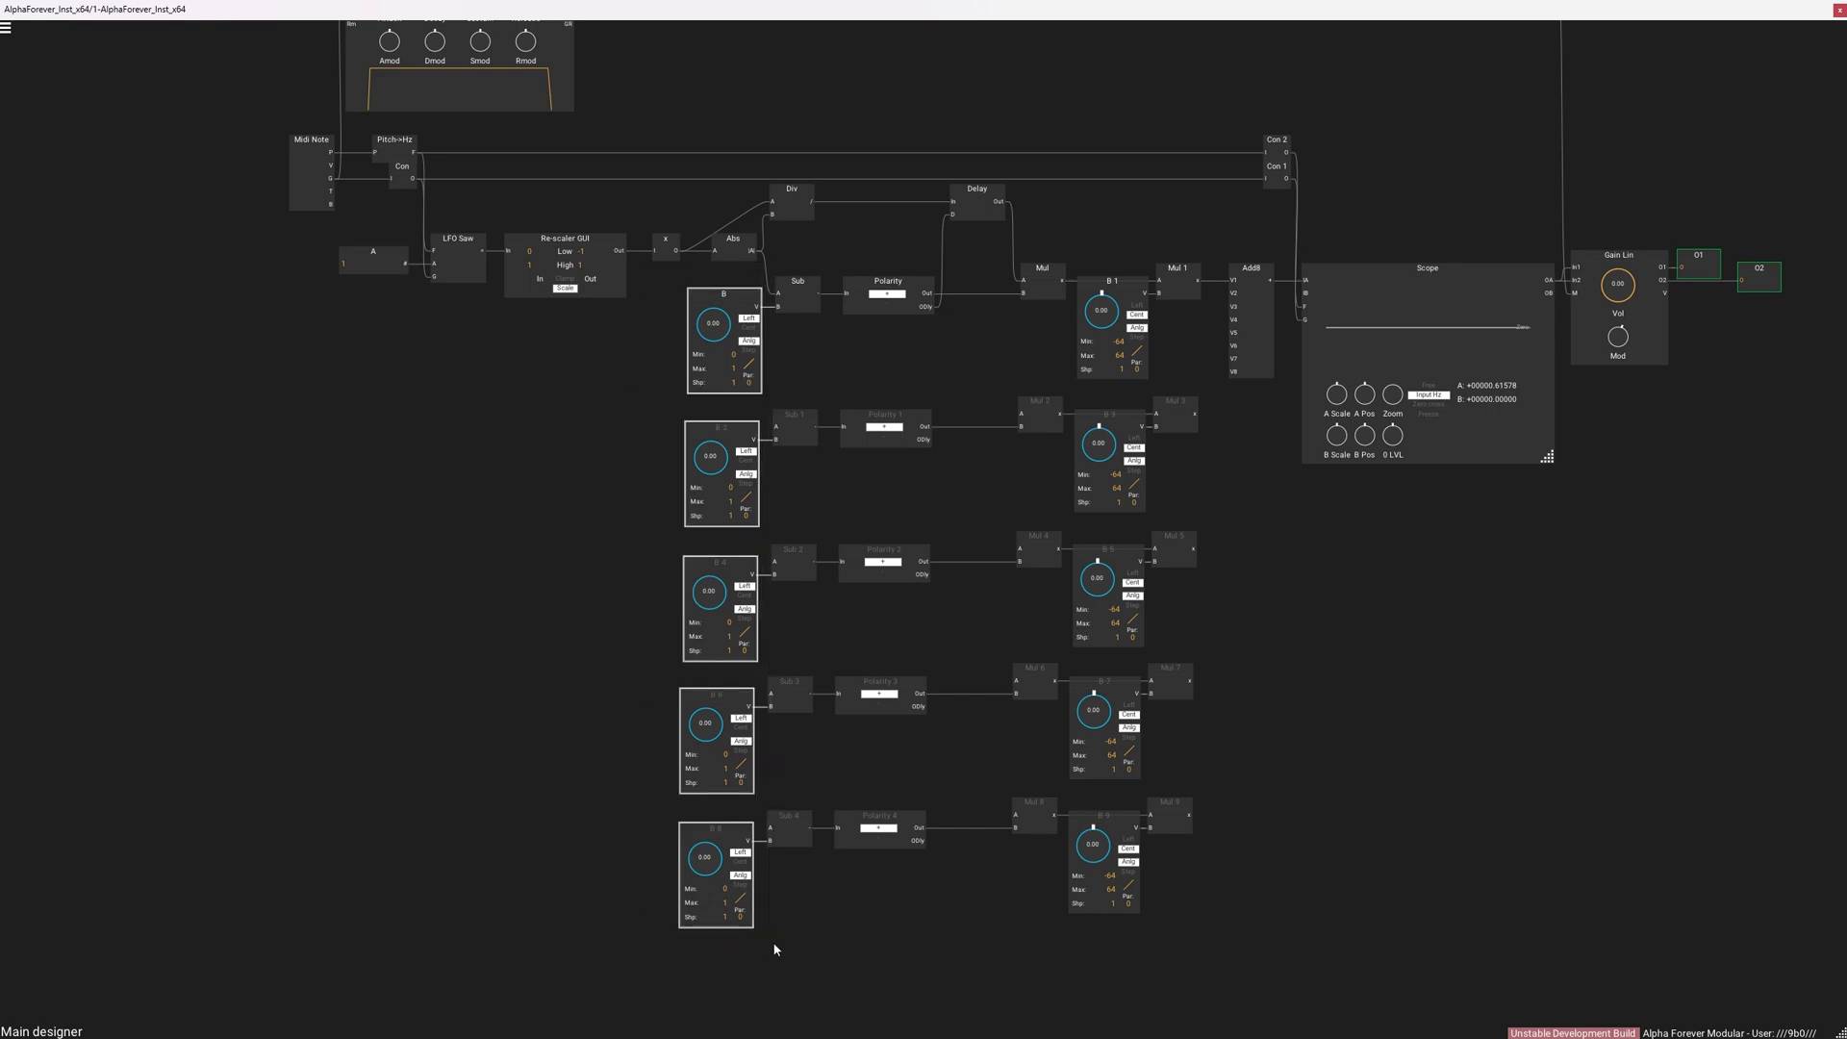
drag(824, 867, 722, 235)
key(v)
drag(832, 251, 1151, 832)
shift+click(1123, 687)
shift+click(1117, 815)
key(a)
drag(1237, 896, 1088, 222)
key(a)
click(1374, 708)
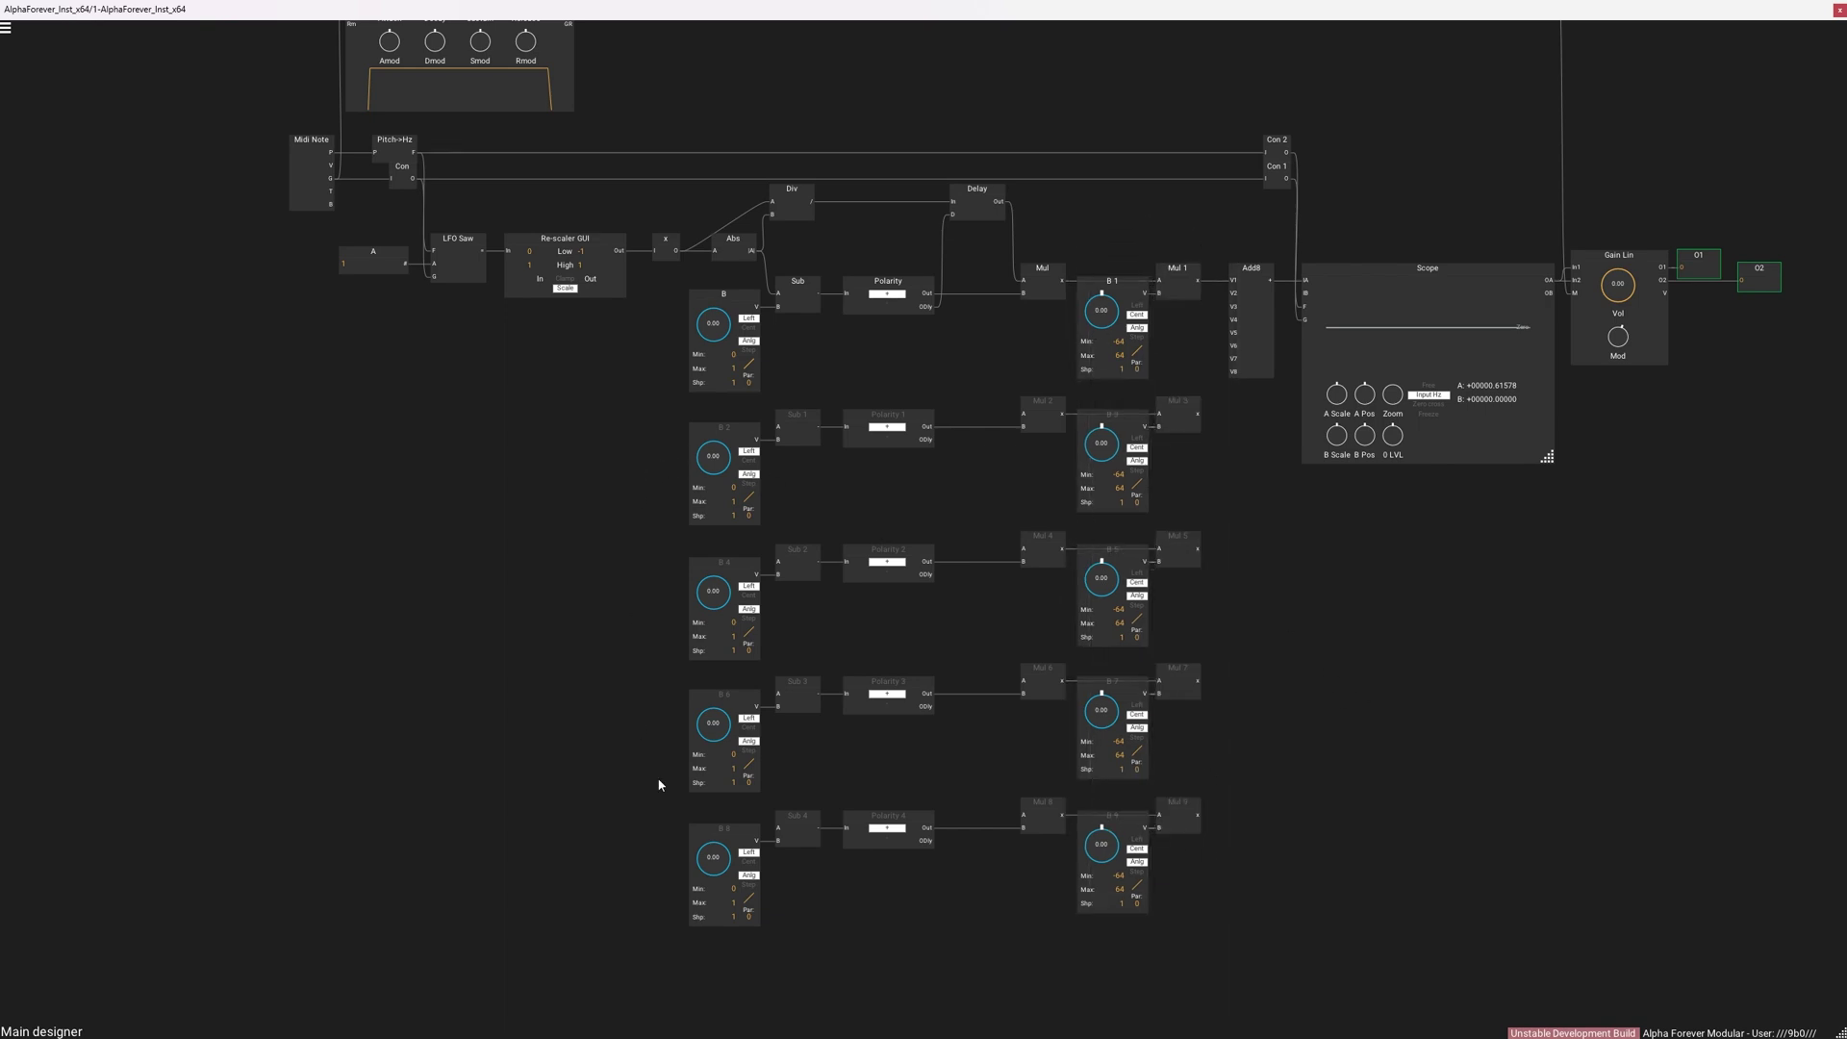
Step: Move the four duplicated rows up so they stack closely and evenly beneath the original row
drag(617, 539, 1187, 381)
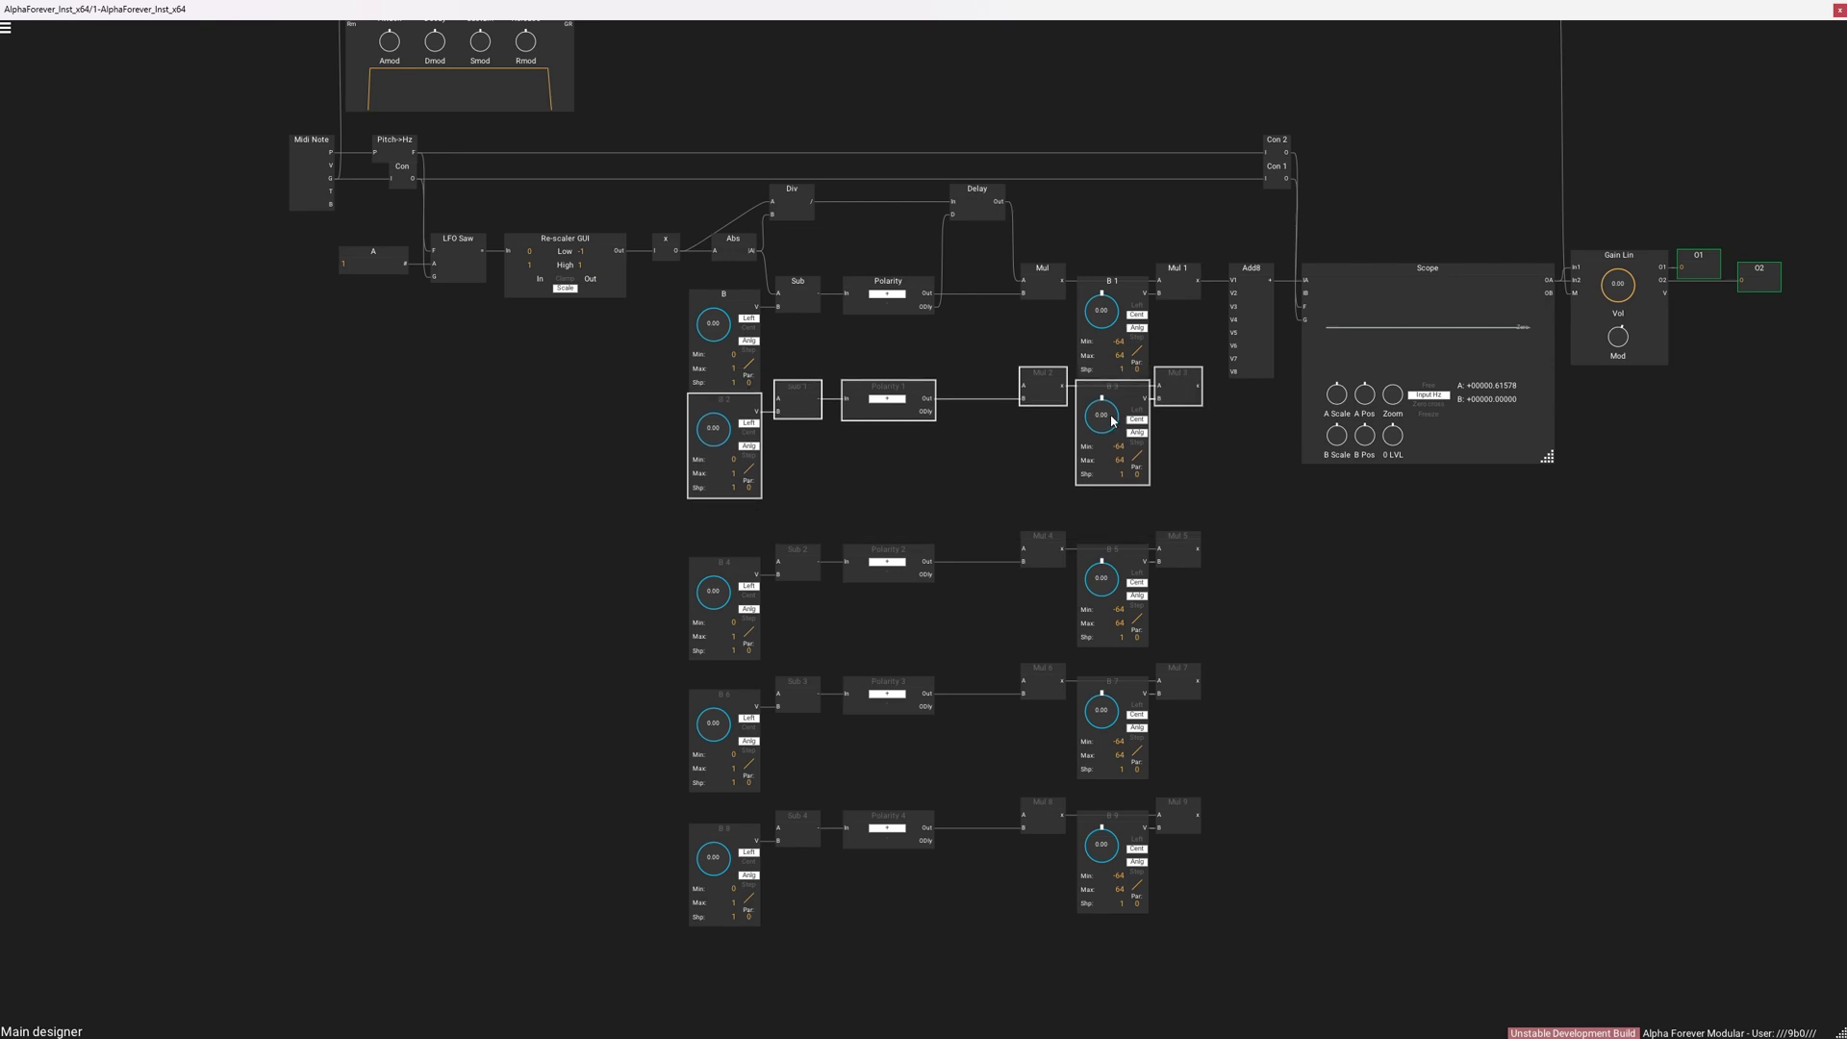
drag(637, 525, 1237, 665)
drag(1191, 542, 1191, 486)
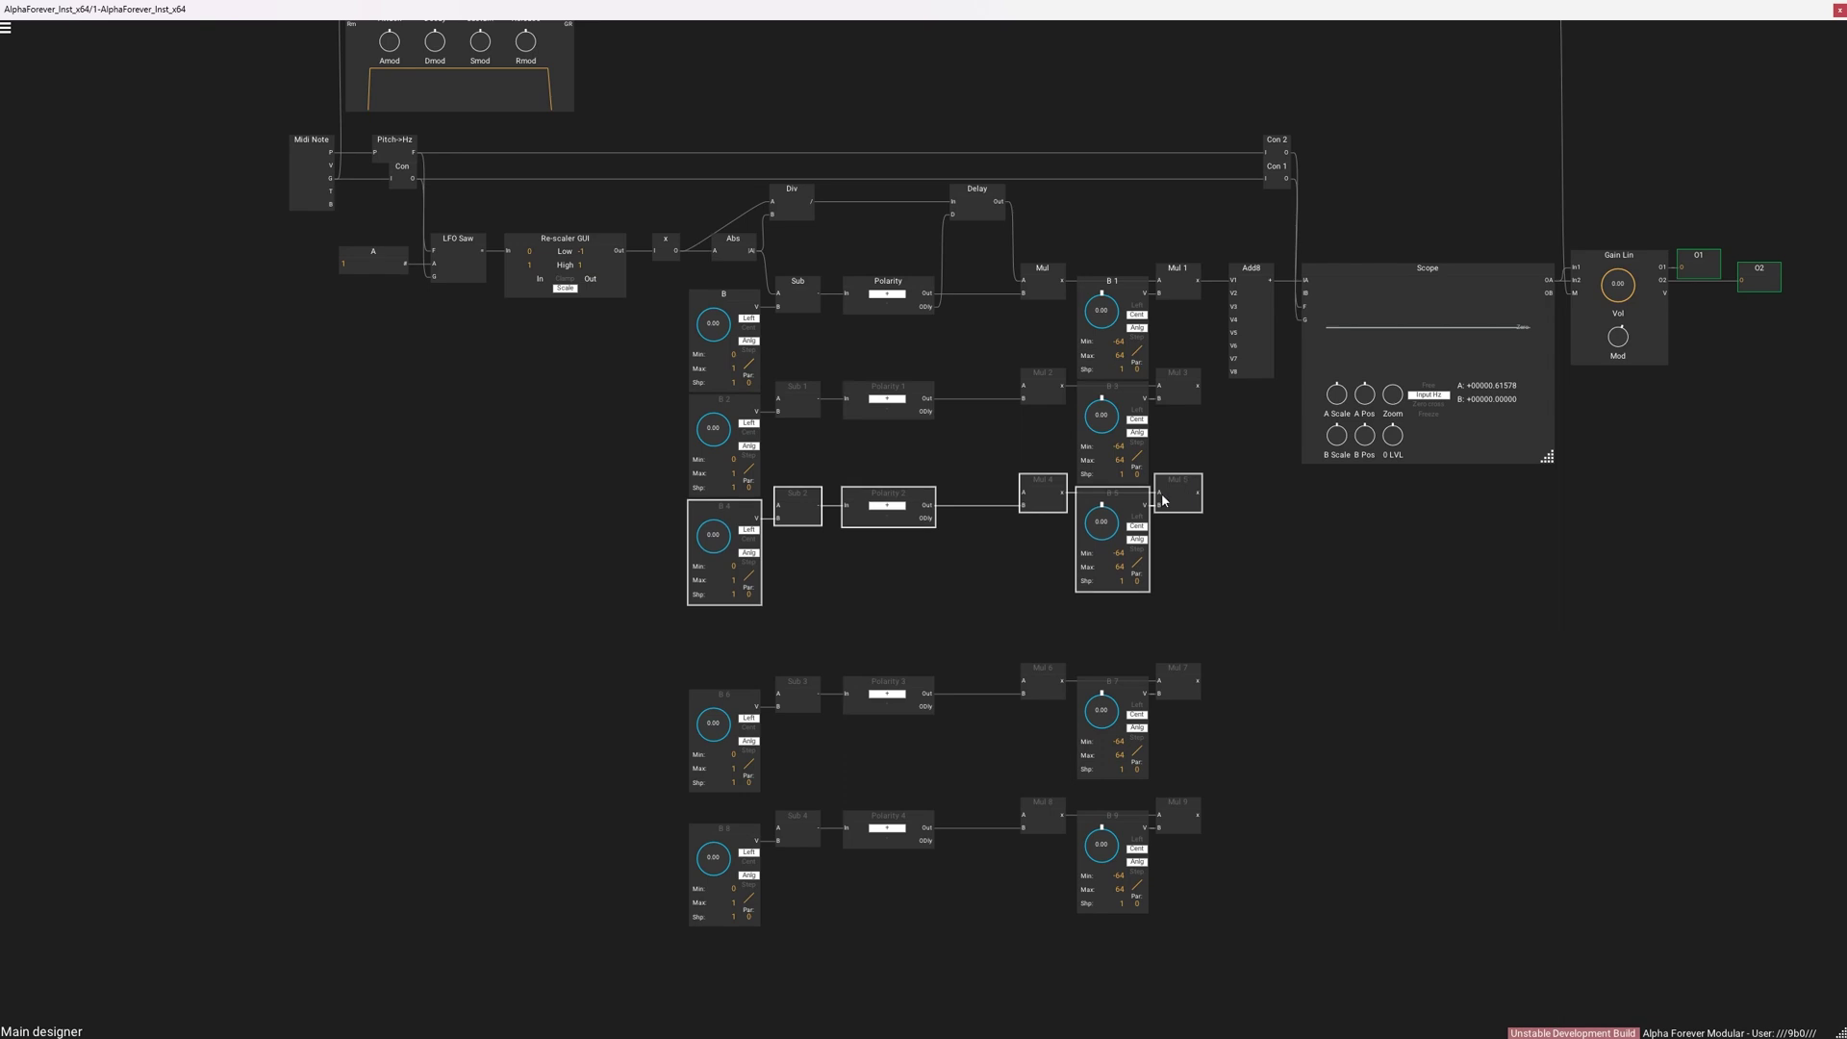
drag(624, 646, 1285, 839)
drag(1191, 678, 1198, 597)
drag(614, 753, 1385, 1020)
drag(1181, 808, 1183, 702)
click(1318, 610)
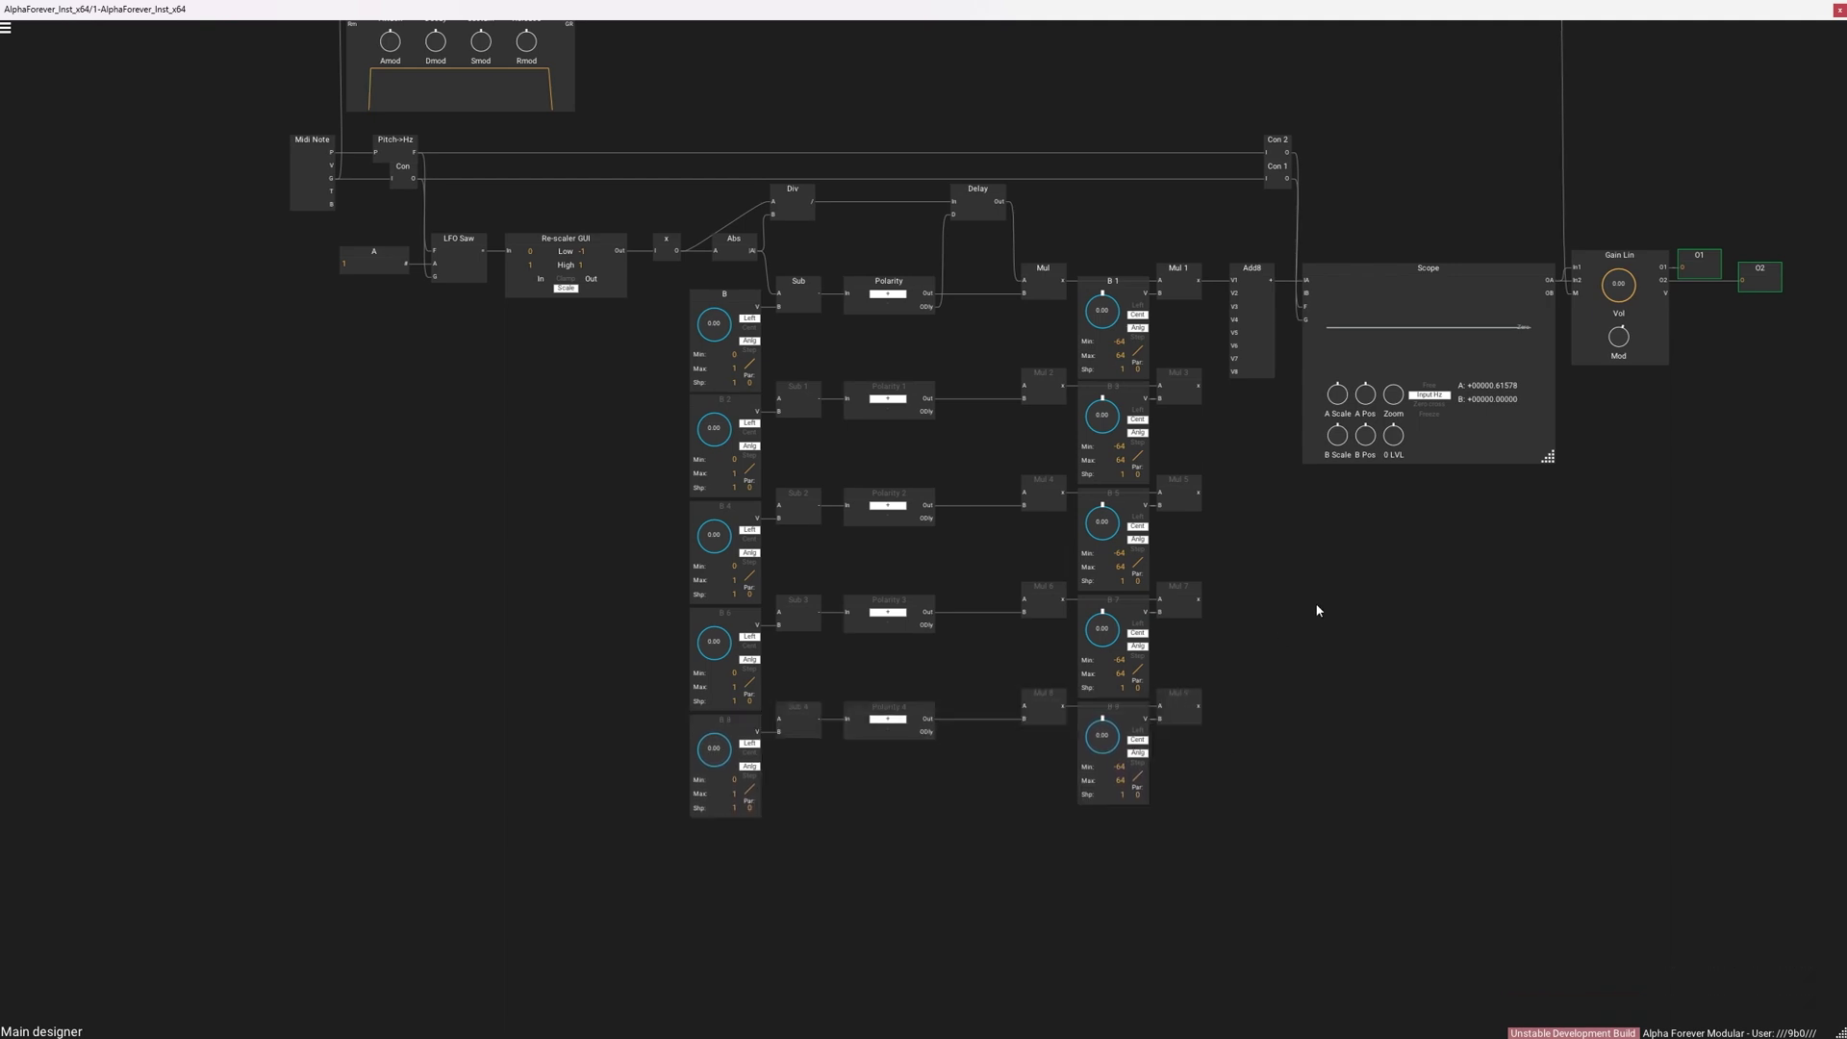
Step: Connect the Delay output to the A inputs of Mul 2, Mul 4, Mul 6 and Mul 8
drag(983, 345, 1121, 804)
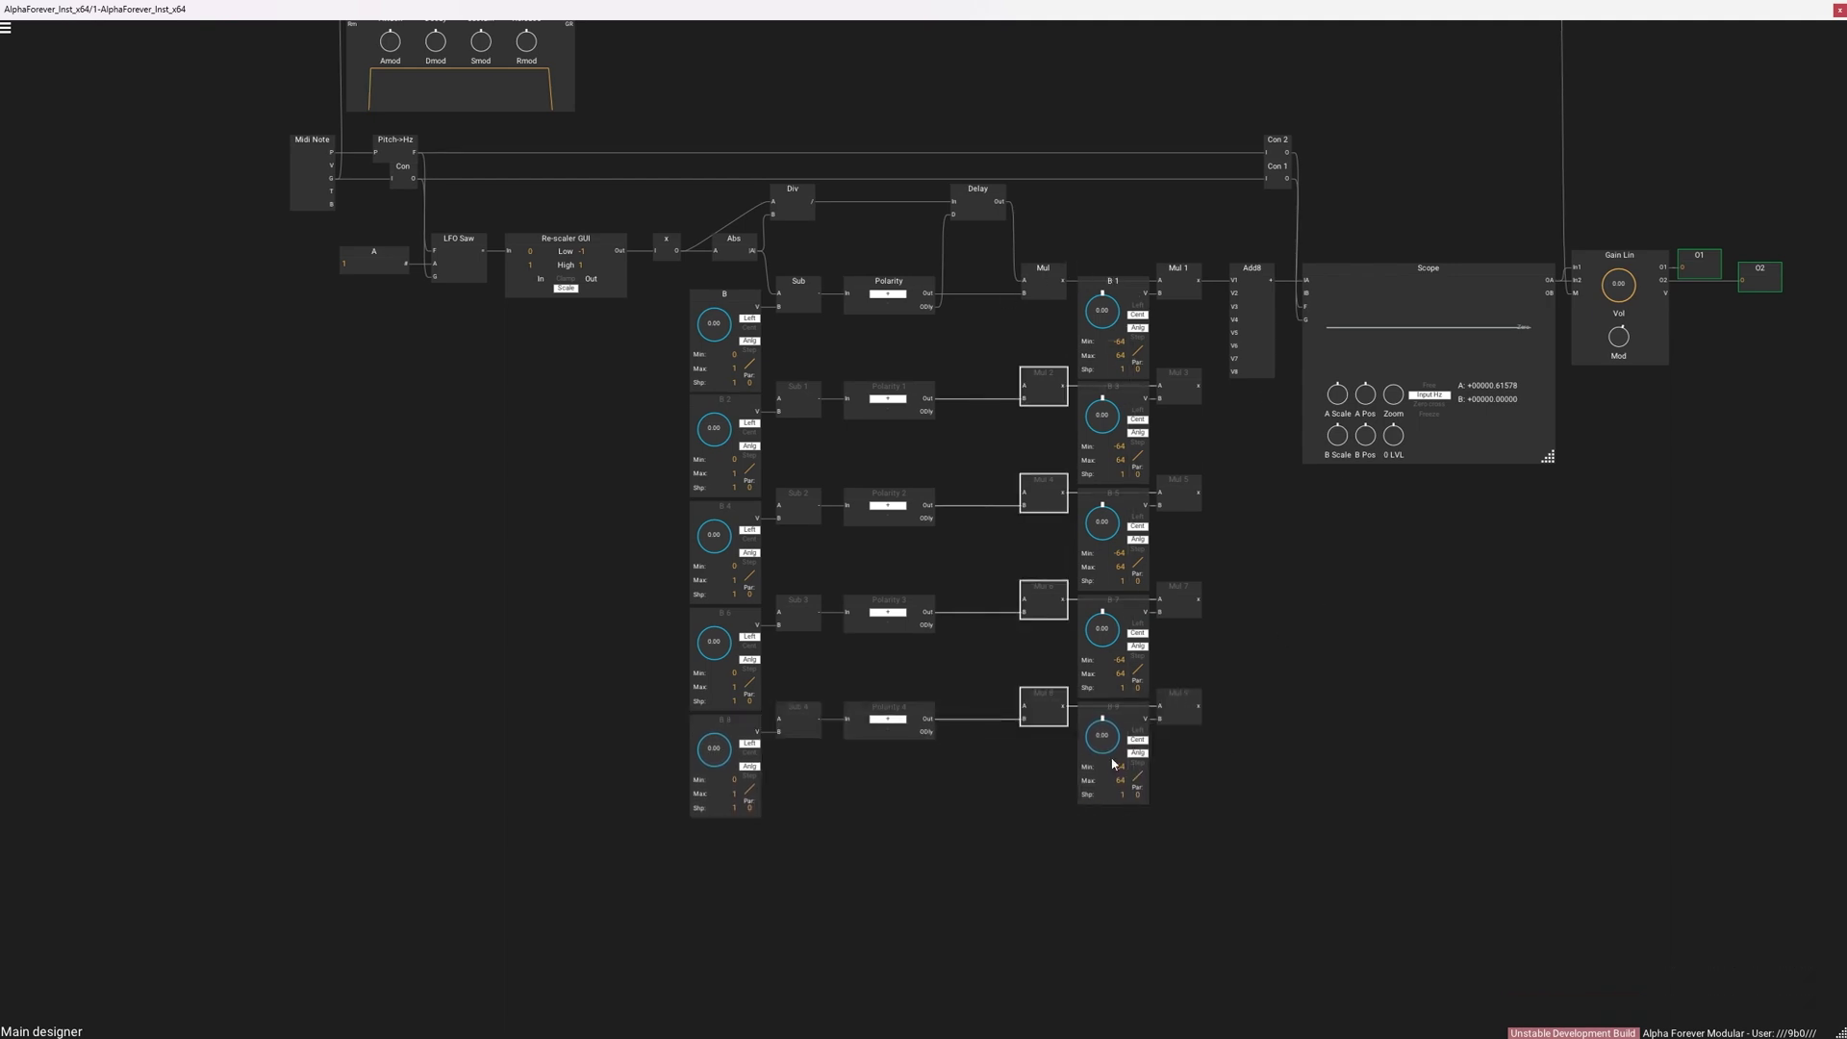
drag(972, 372, 1024, 384)
click(861, 357)
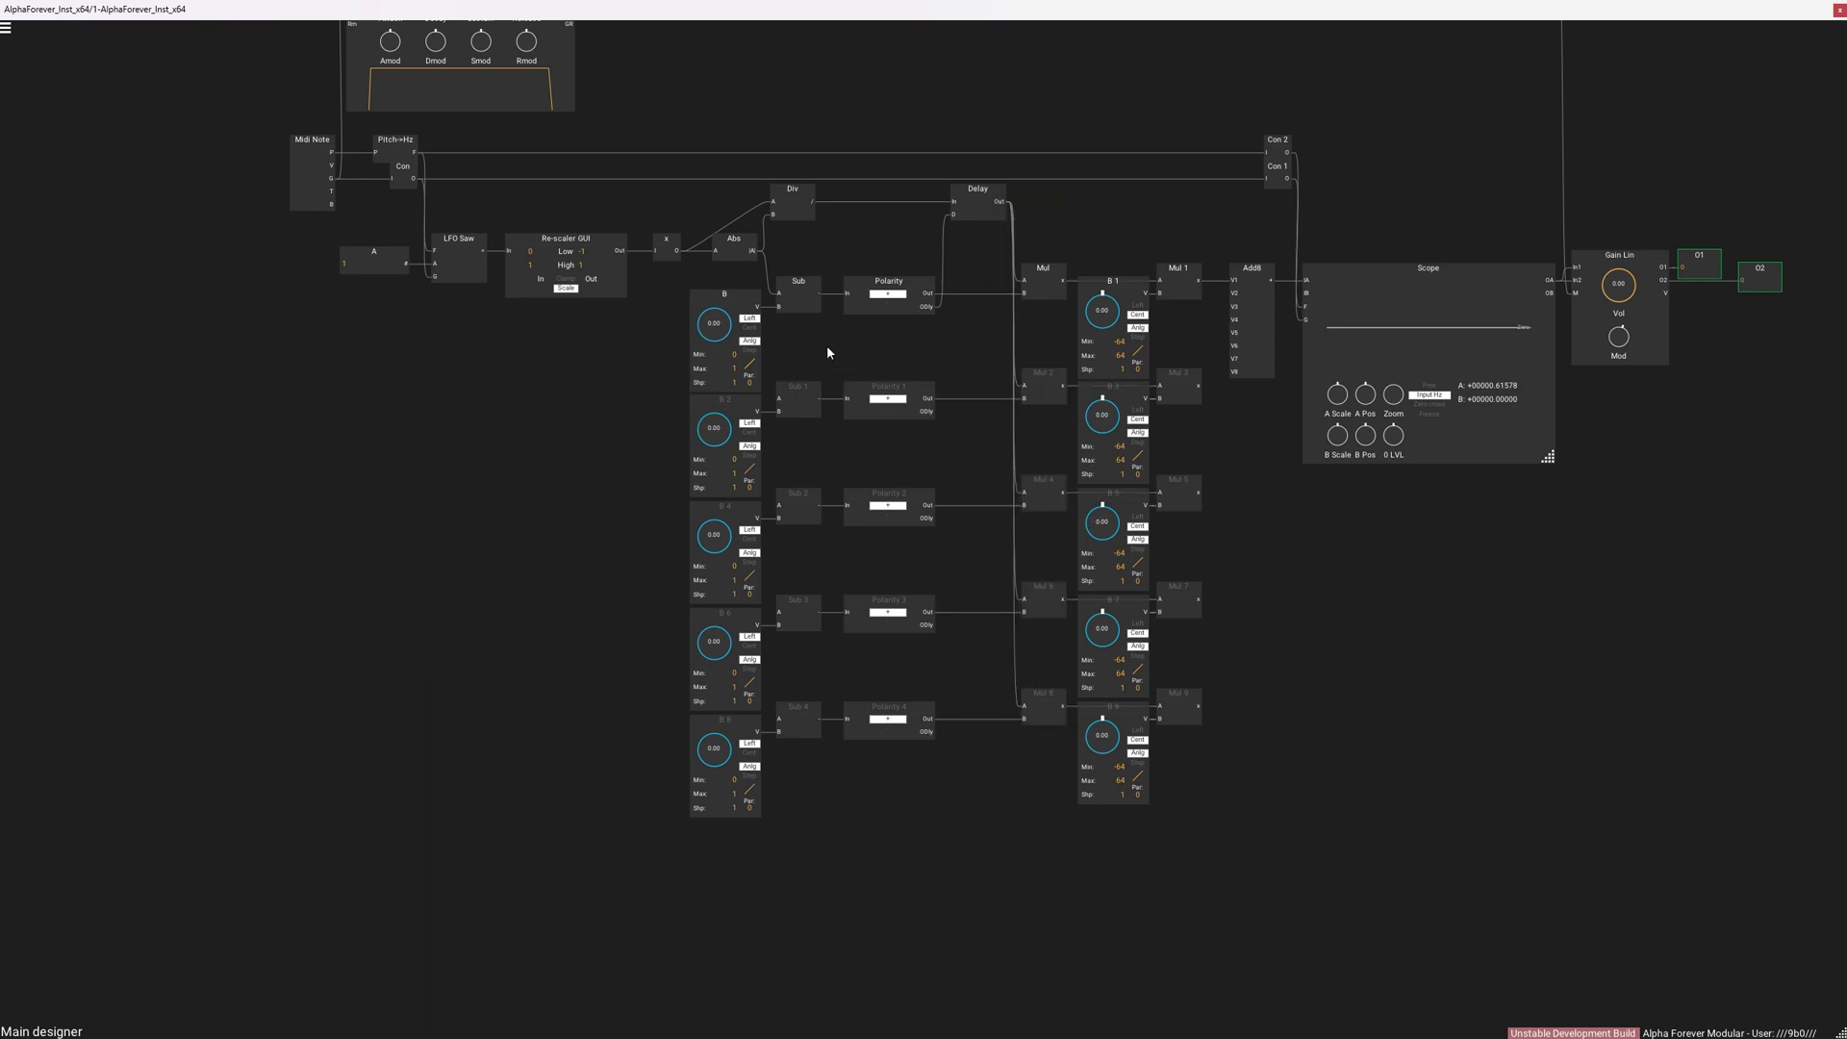
Step: Connect the Abs output to the A inputs of Sub 1 through Sub 4
drag(774, 352, 835, 828)
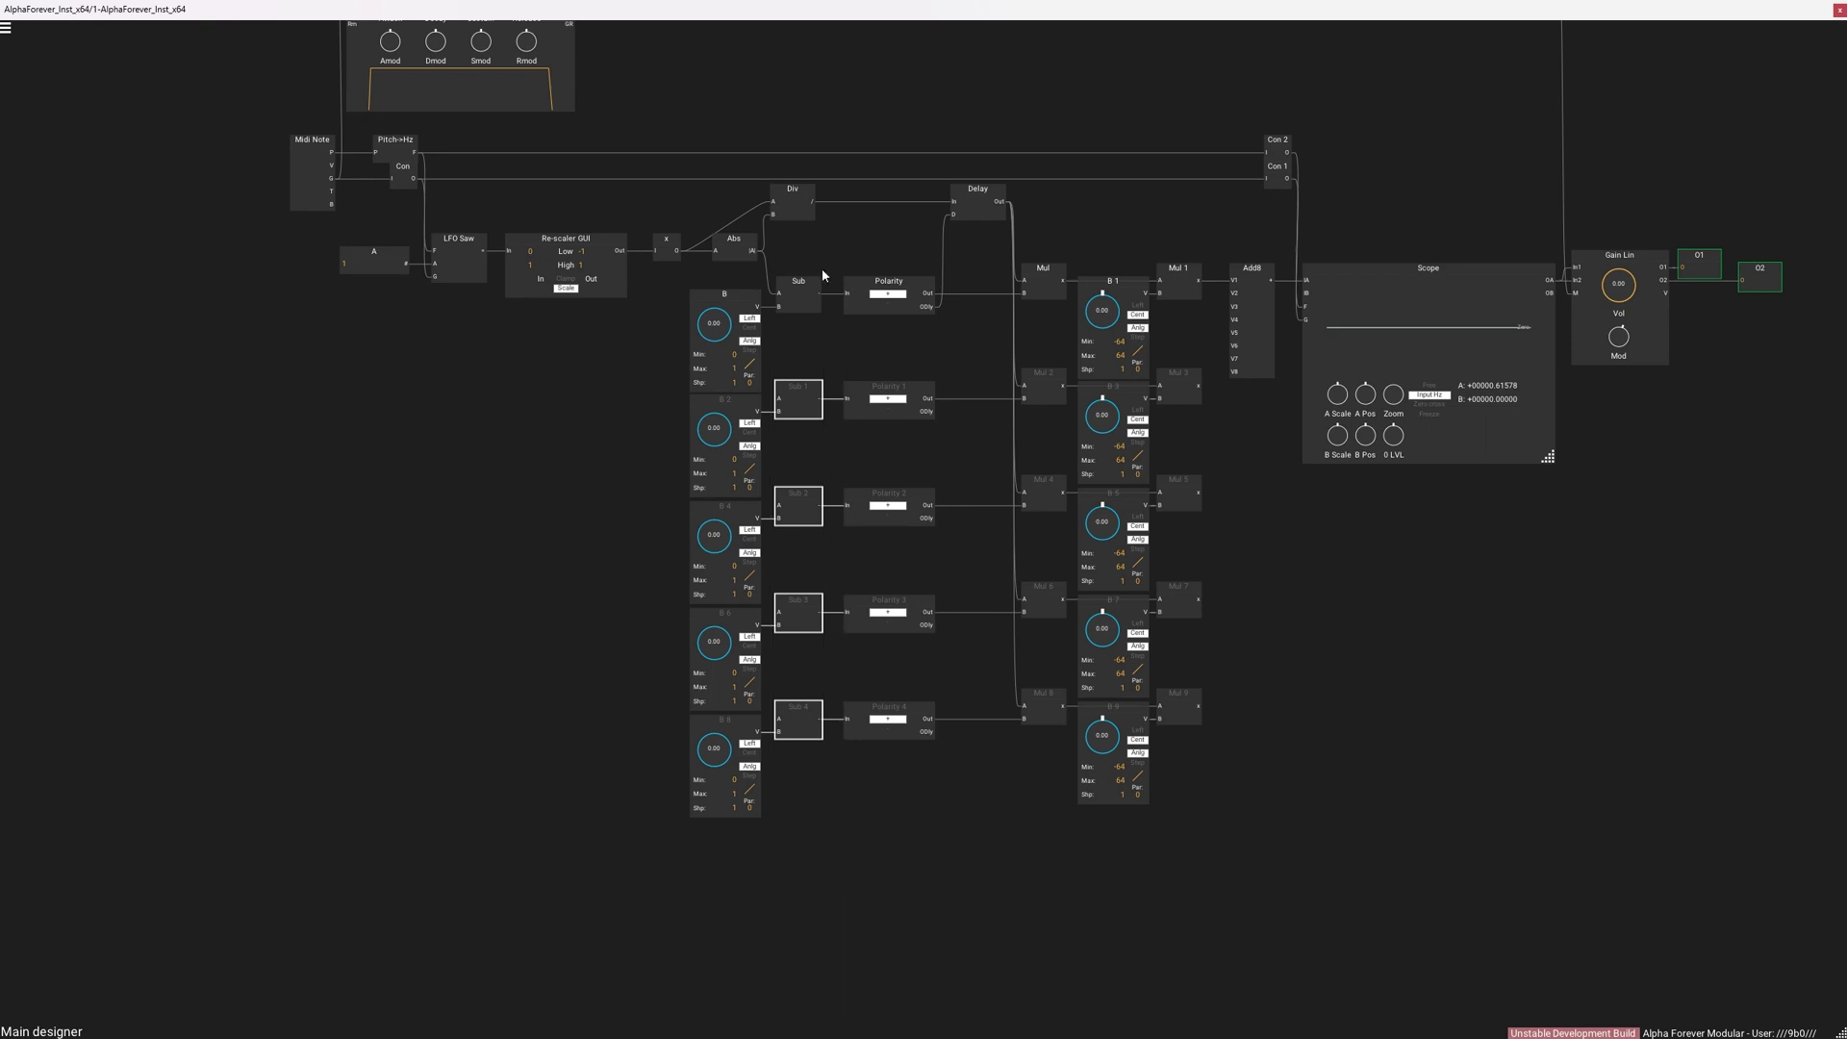
drag(753, 251, 779, 398)
click(993, 857)
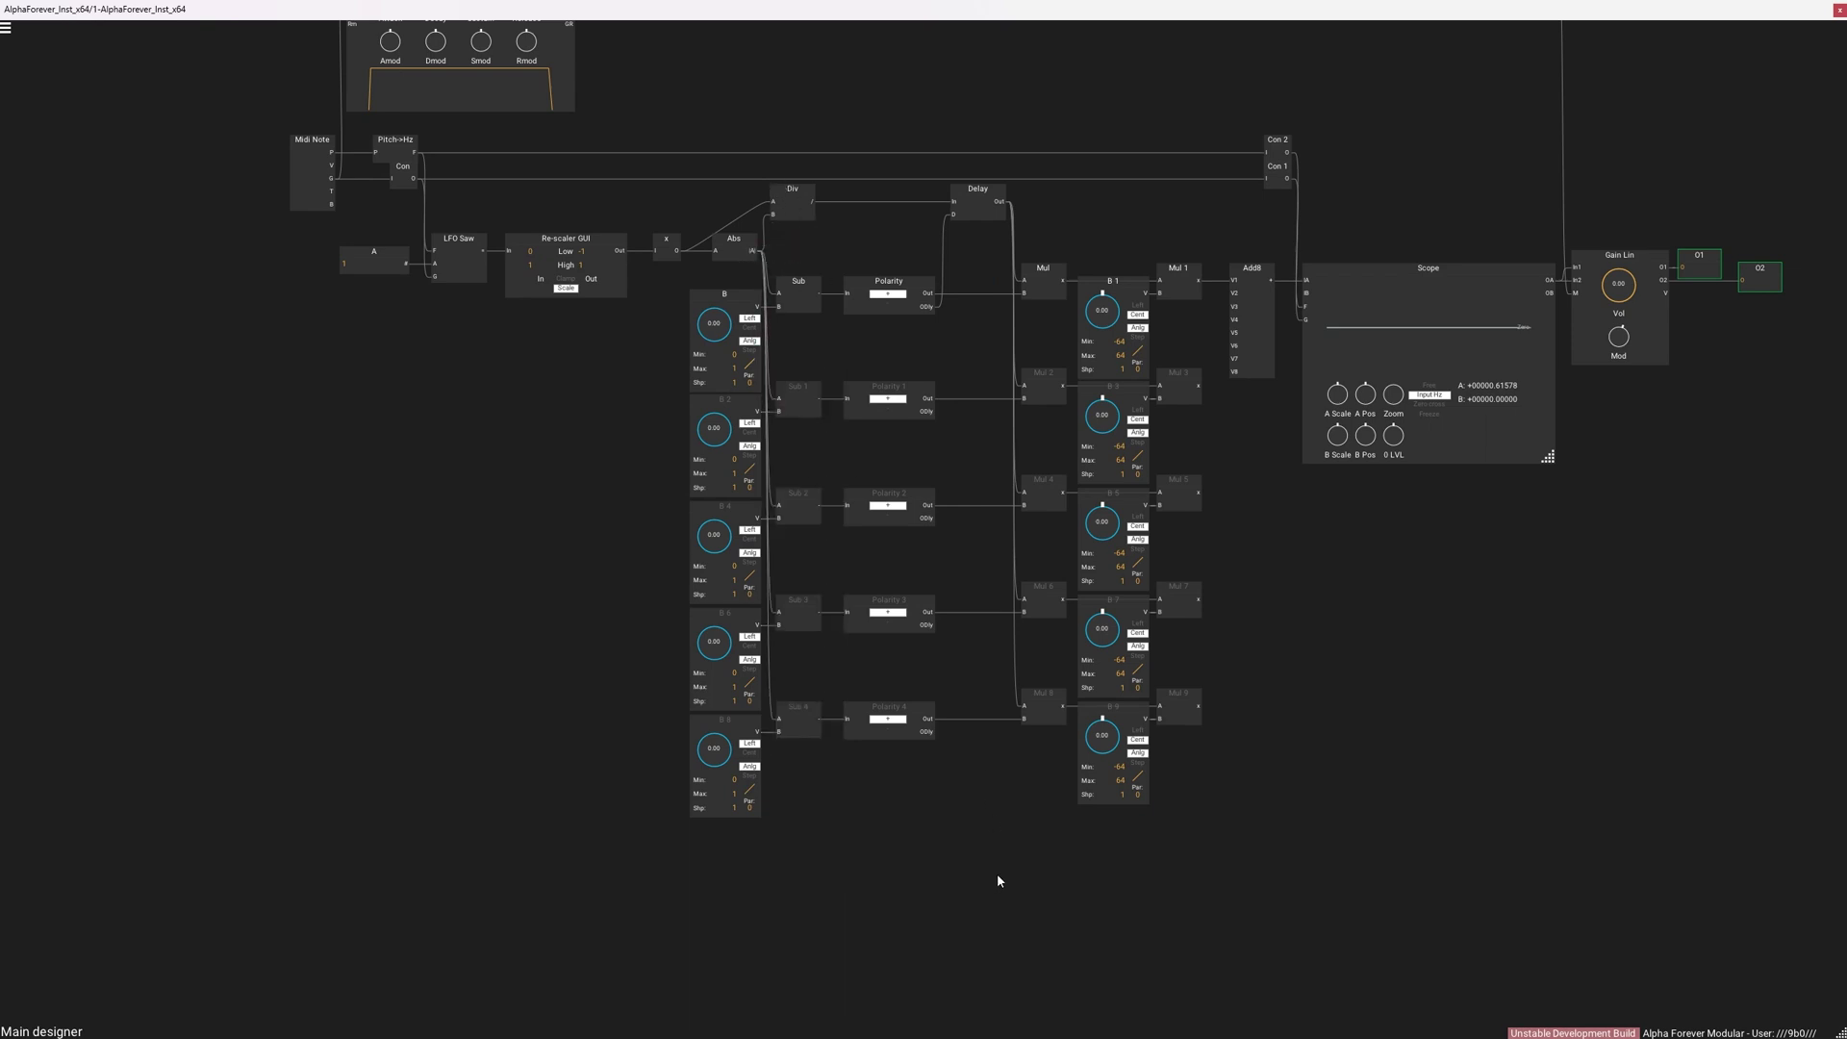
Step: Duplicate Mul 9 and its knob B 9 below the last row, and connect the x module's output to the copied Mul's A input
click(1181, 697)
ctrl+click(1137, 712)
key(ctrl+d)
click(871, 443)
drag(673, 255, 1169, 837)
Step: Insert a Con connector in the new wire, left-align it under knob B 8 and nudge the bottom row down slightly
key(c)
click(1085, 825)
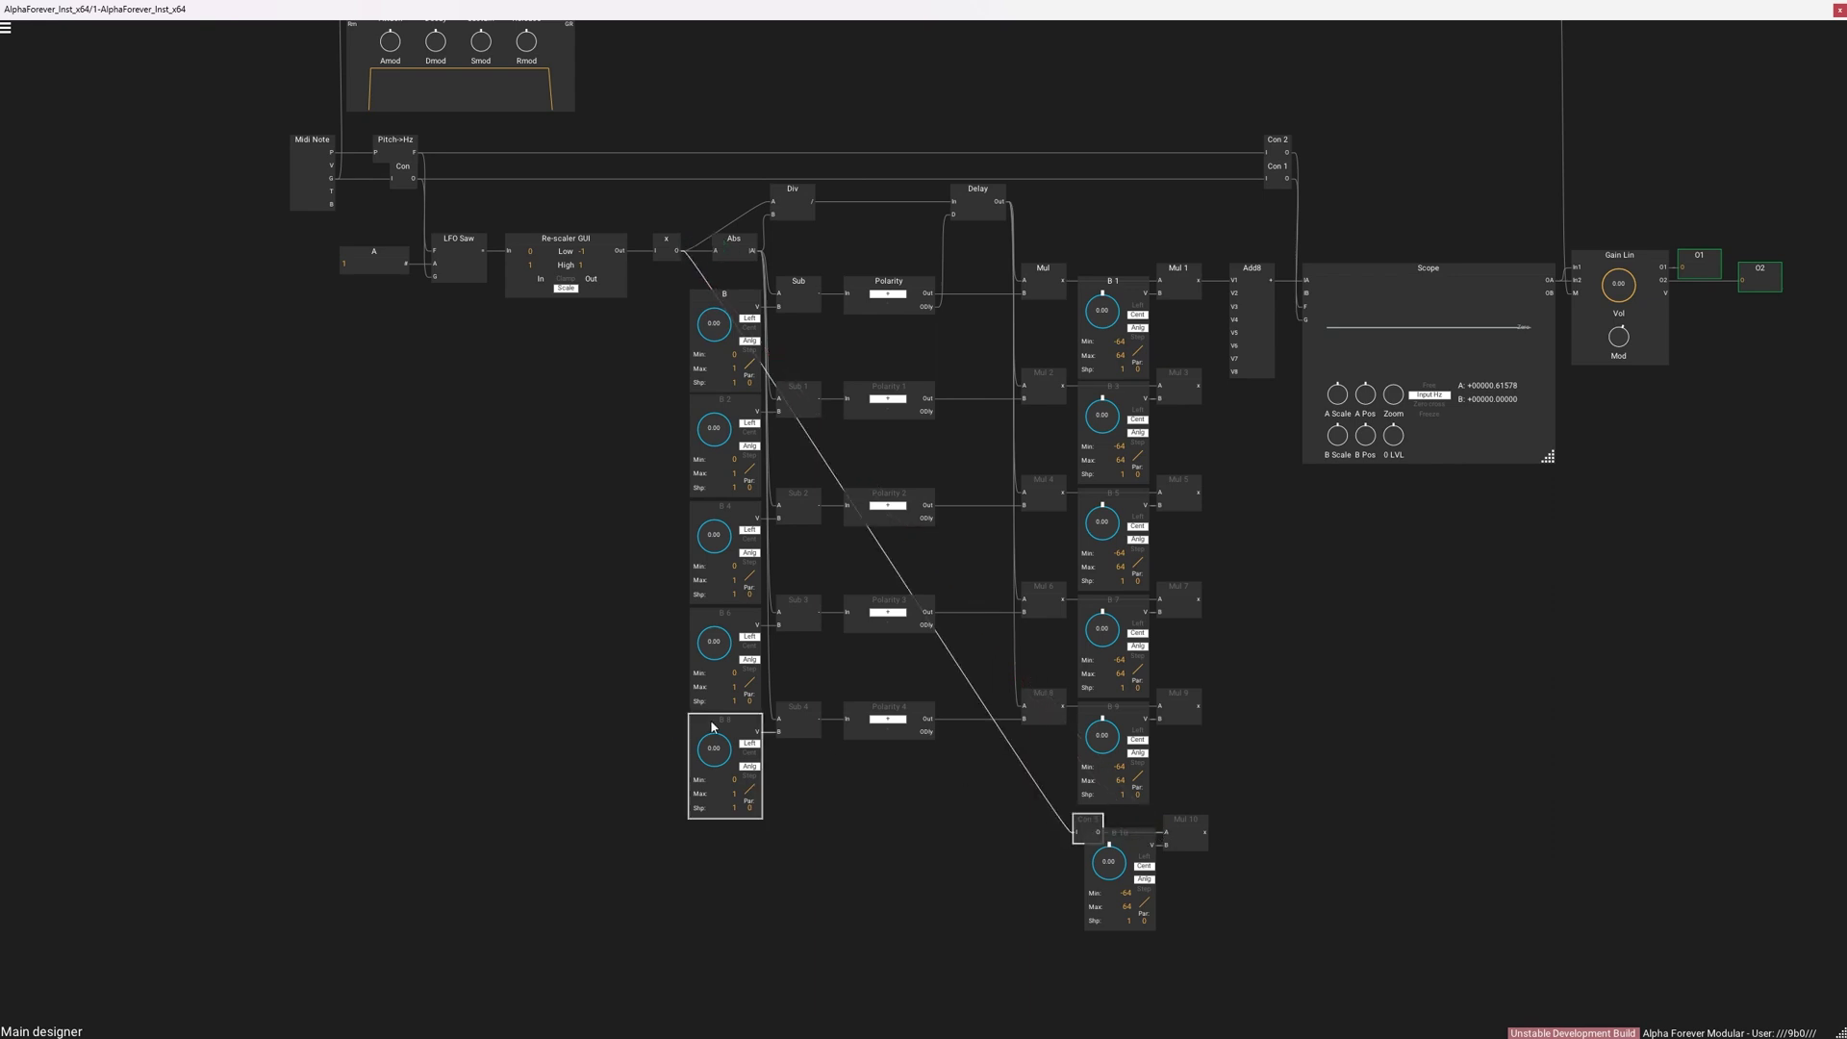
key(l)
click(881, 764)
drag(615, 965, 1288, 762)
drag(1192, 820, 1191, 826)
click(1216, 782)
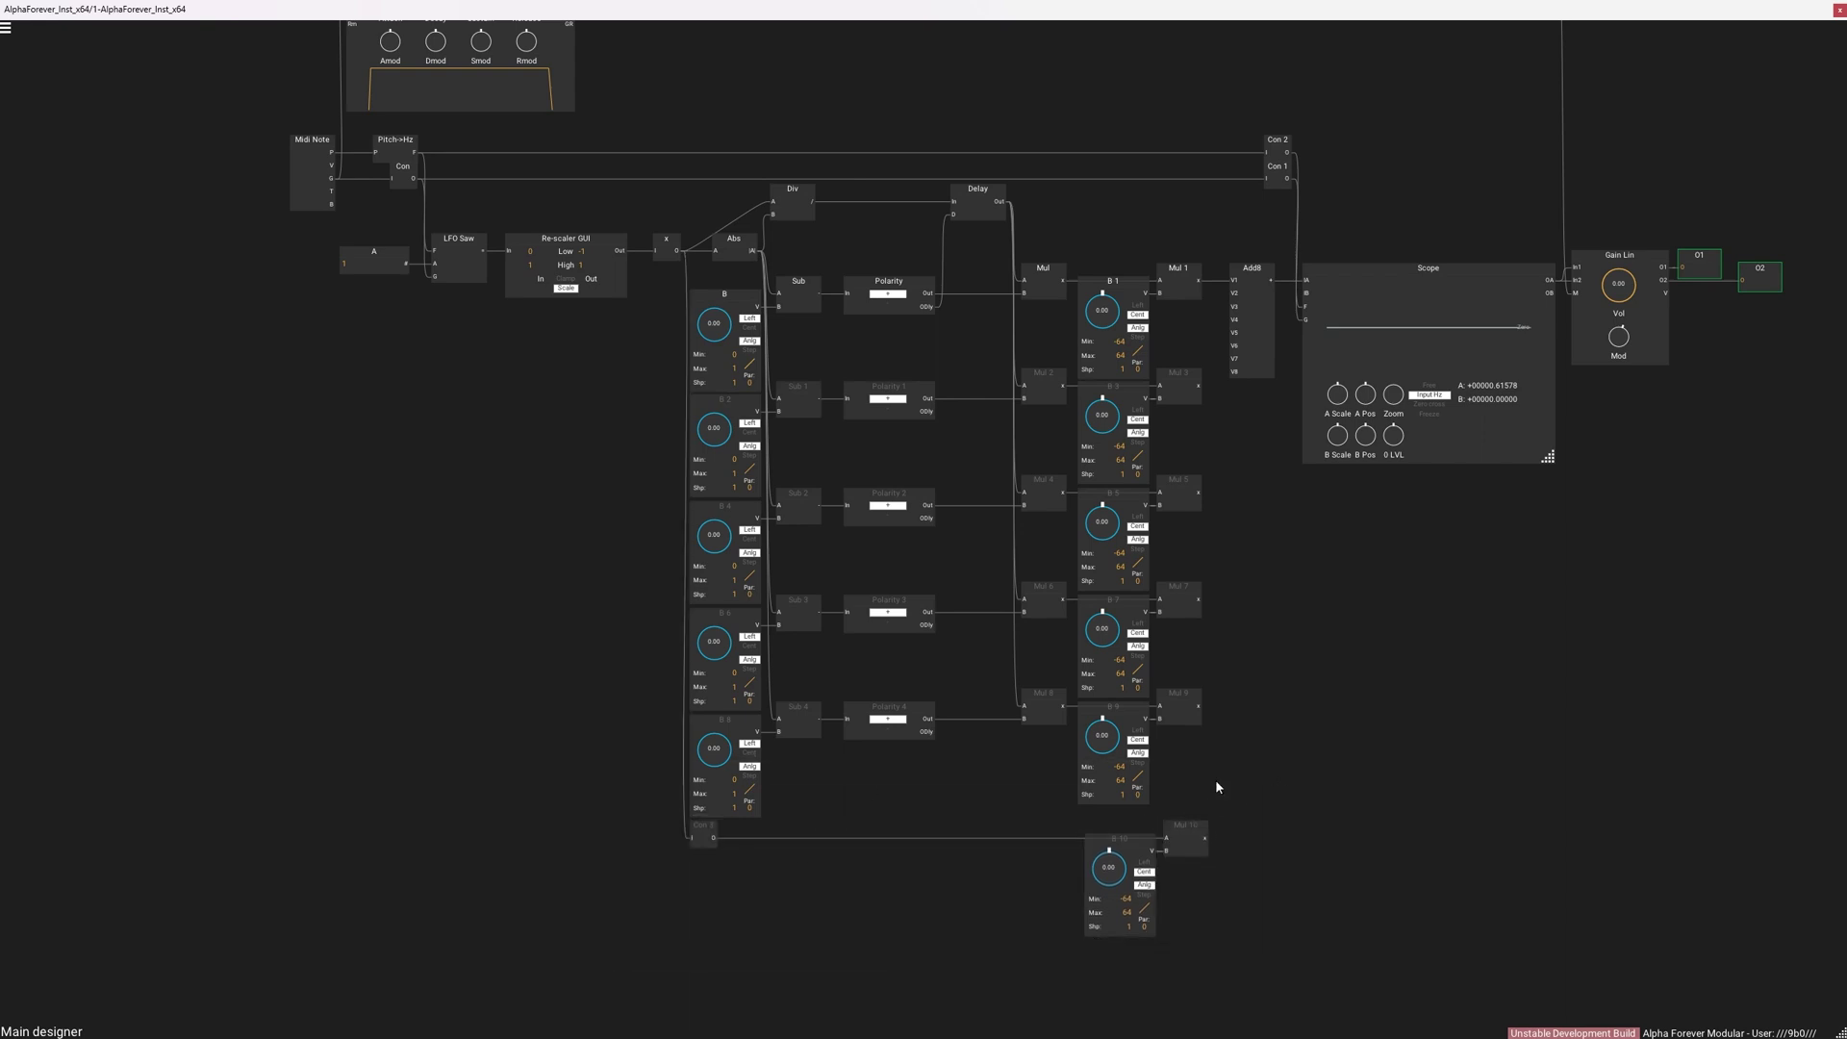
Step: Insert a Delay module in the bottom row beneath the upper Delay and connect Polarity 4's ODly output to its D input
double_click(712, 842)
text(del)
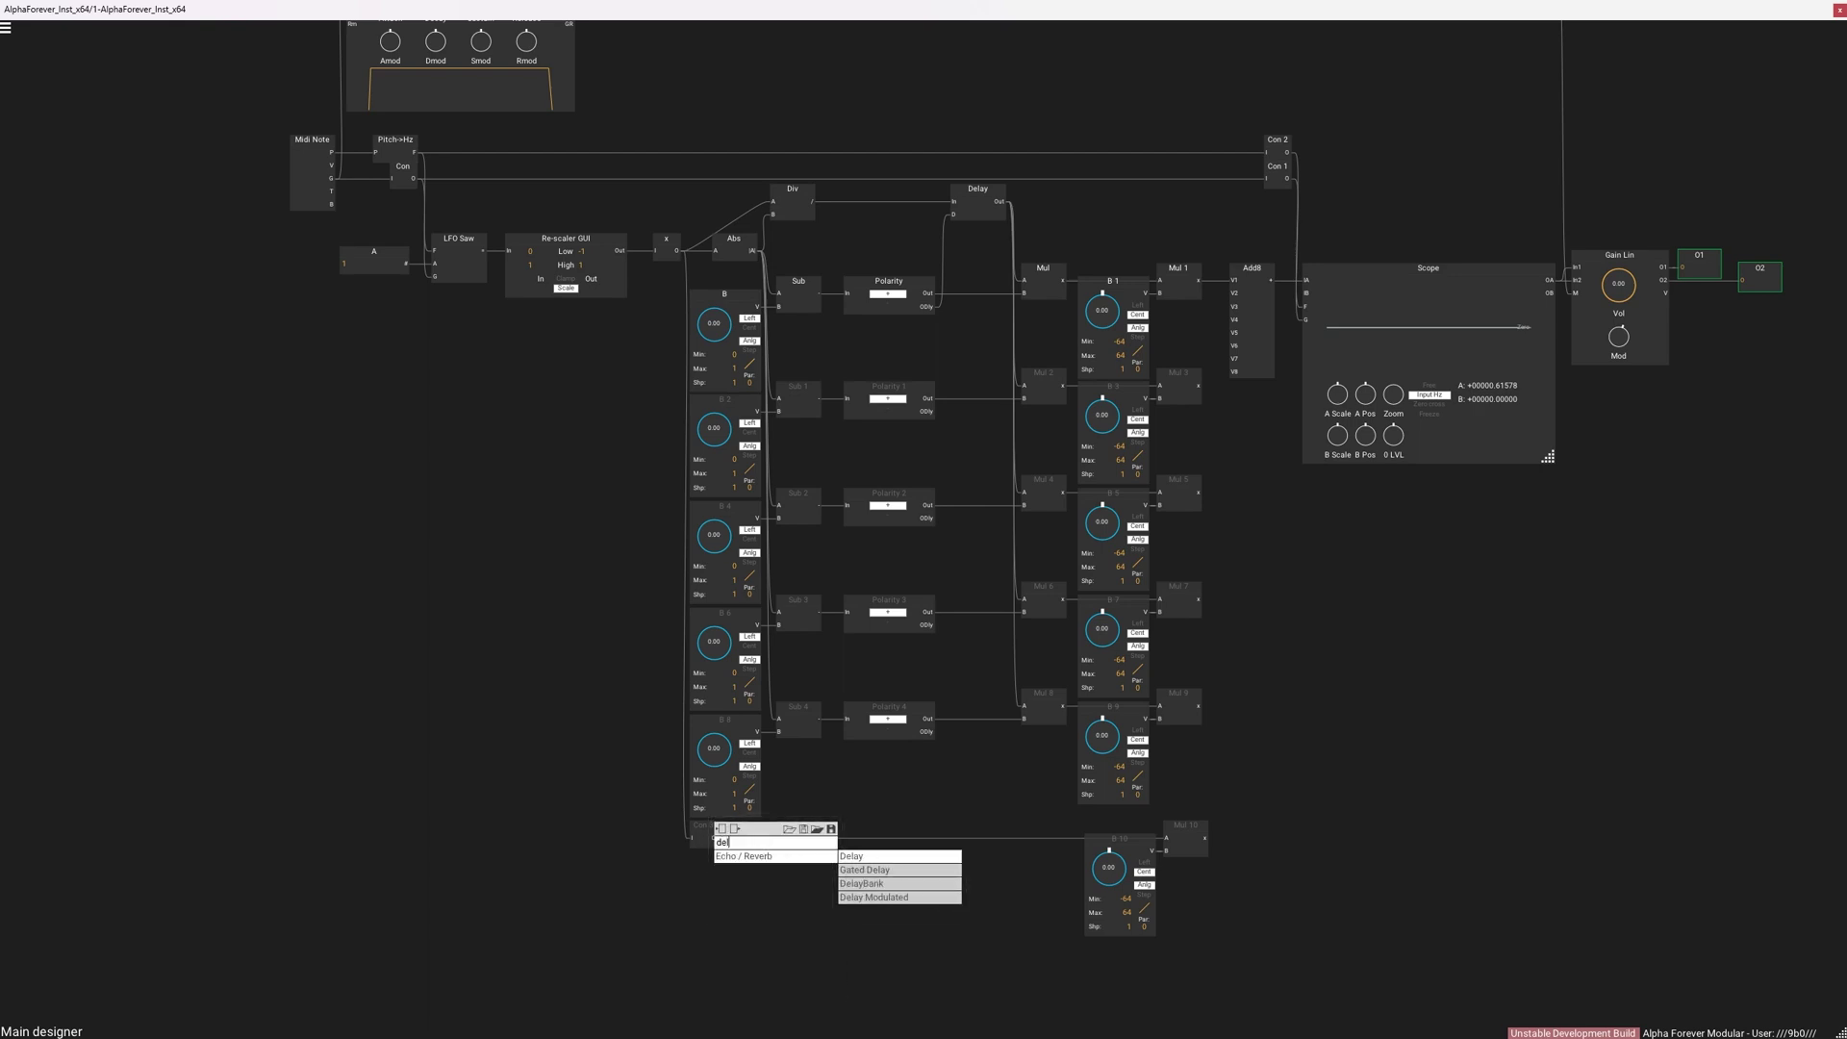
click(930, 865)
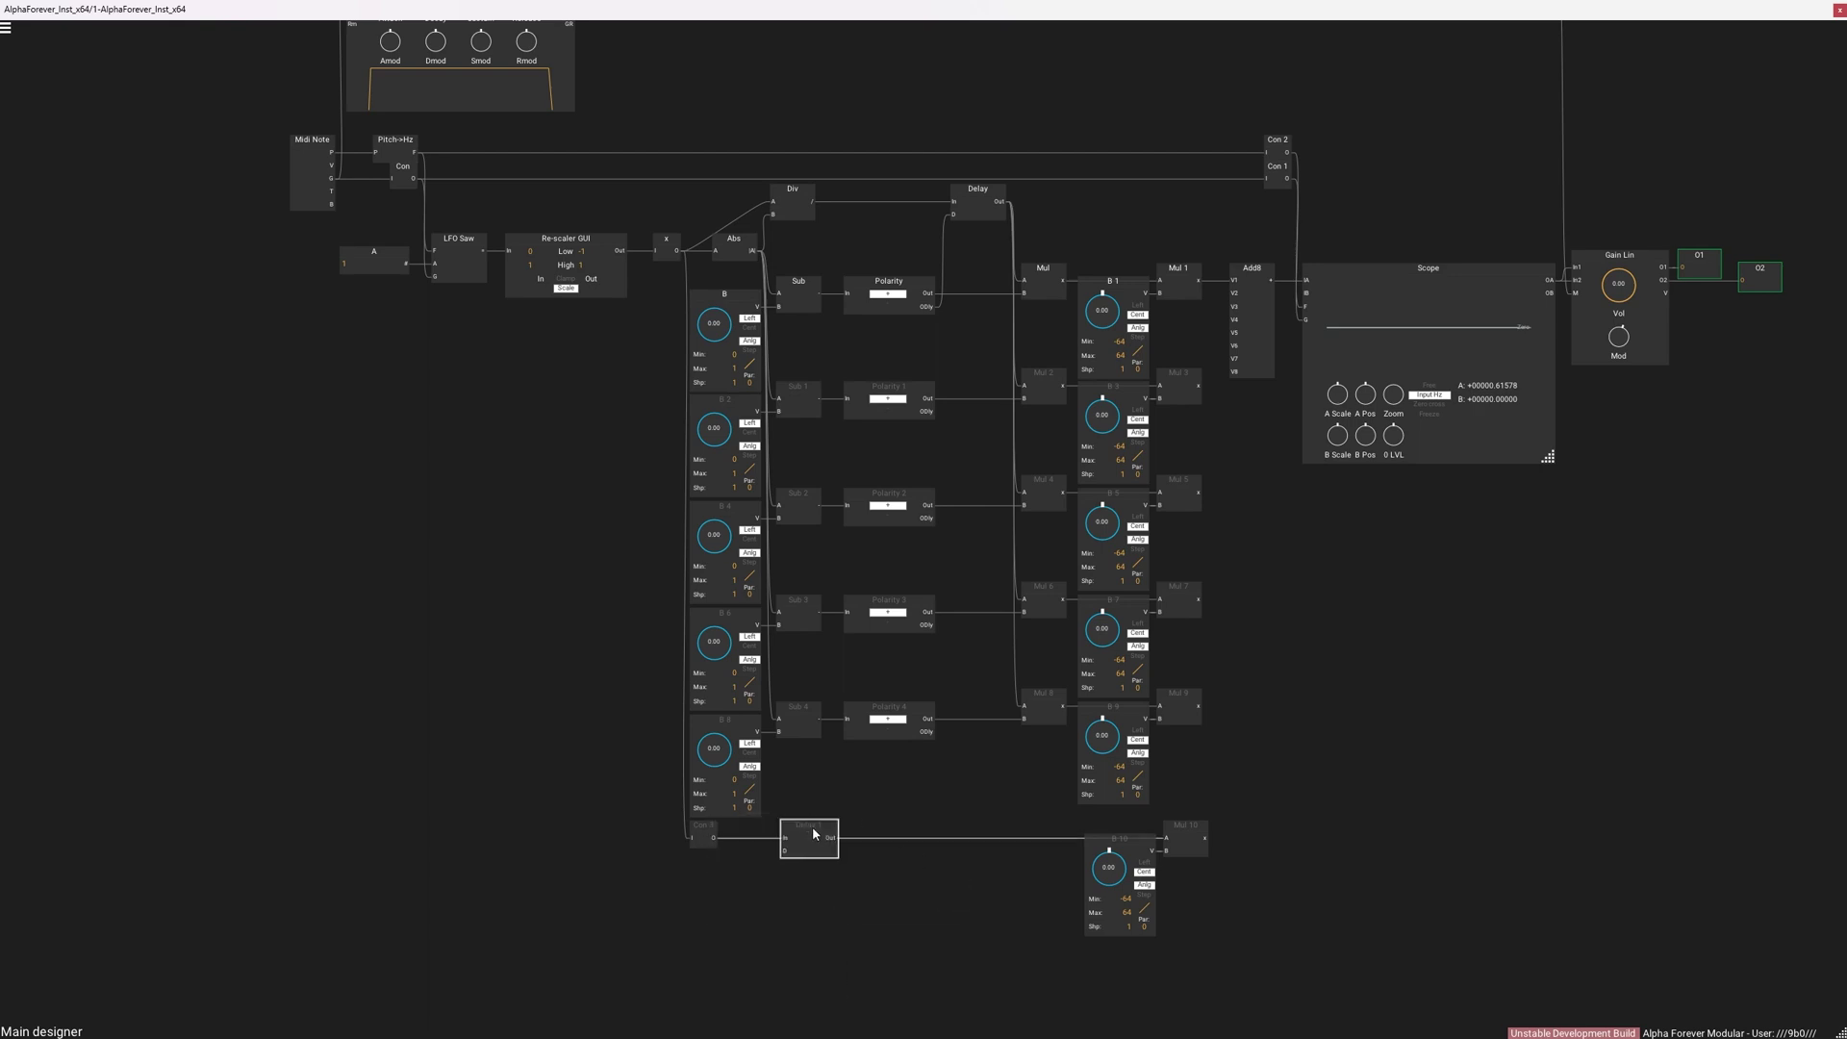
drag(811, 826, 977, 825)
drag(926, 732, 949, 850)
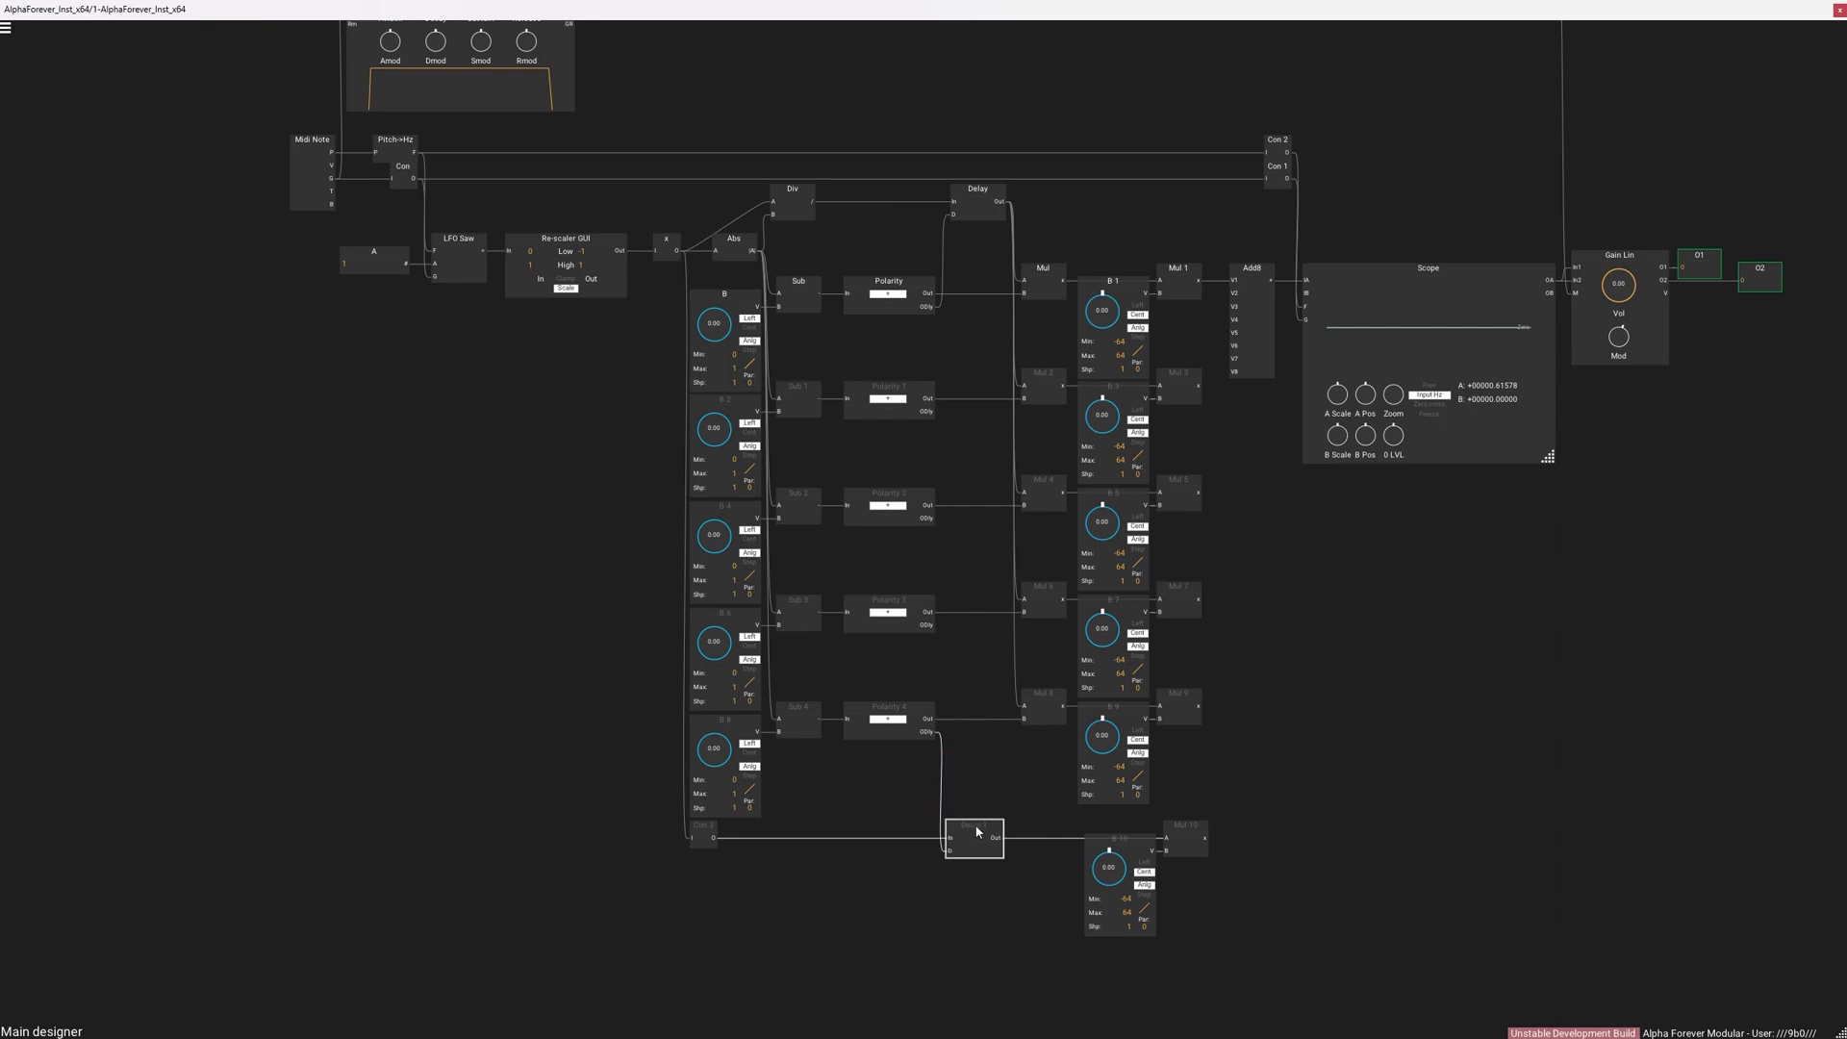
Step: Align Mul 10 and knob B 10 in the bottom row with the Mul and knob columns above
drag(1299, 547, 1141, 652)
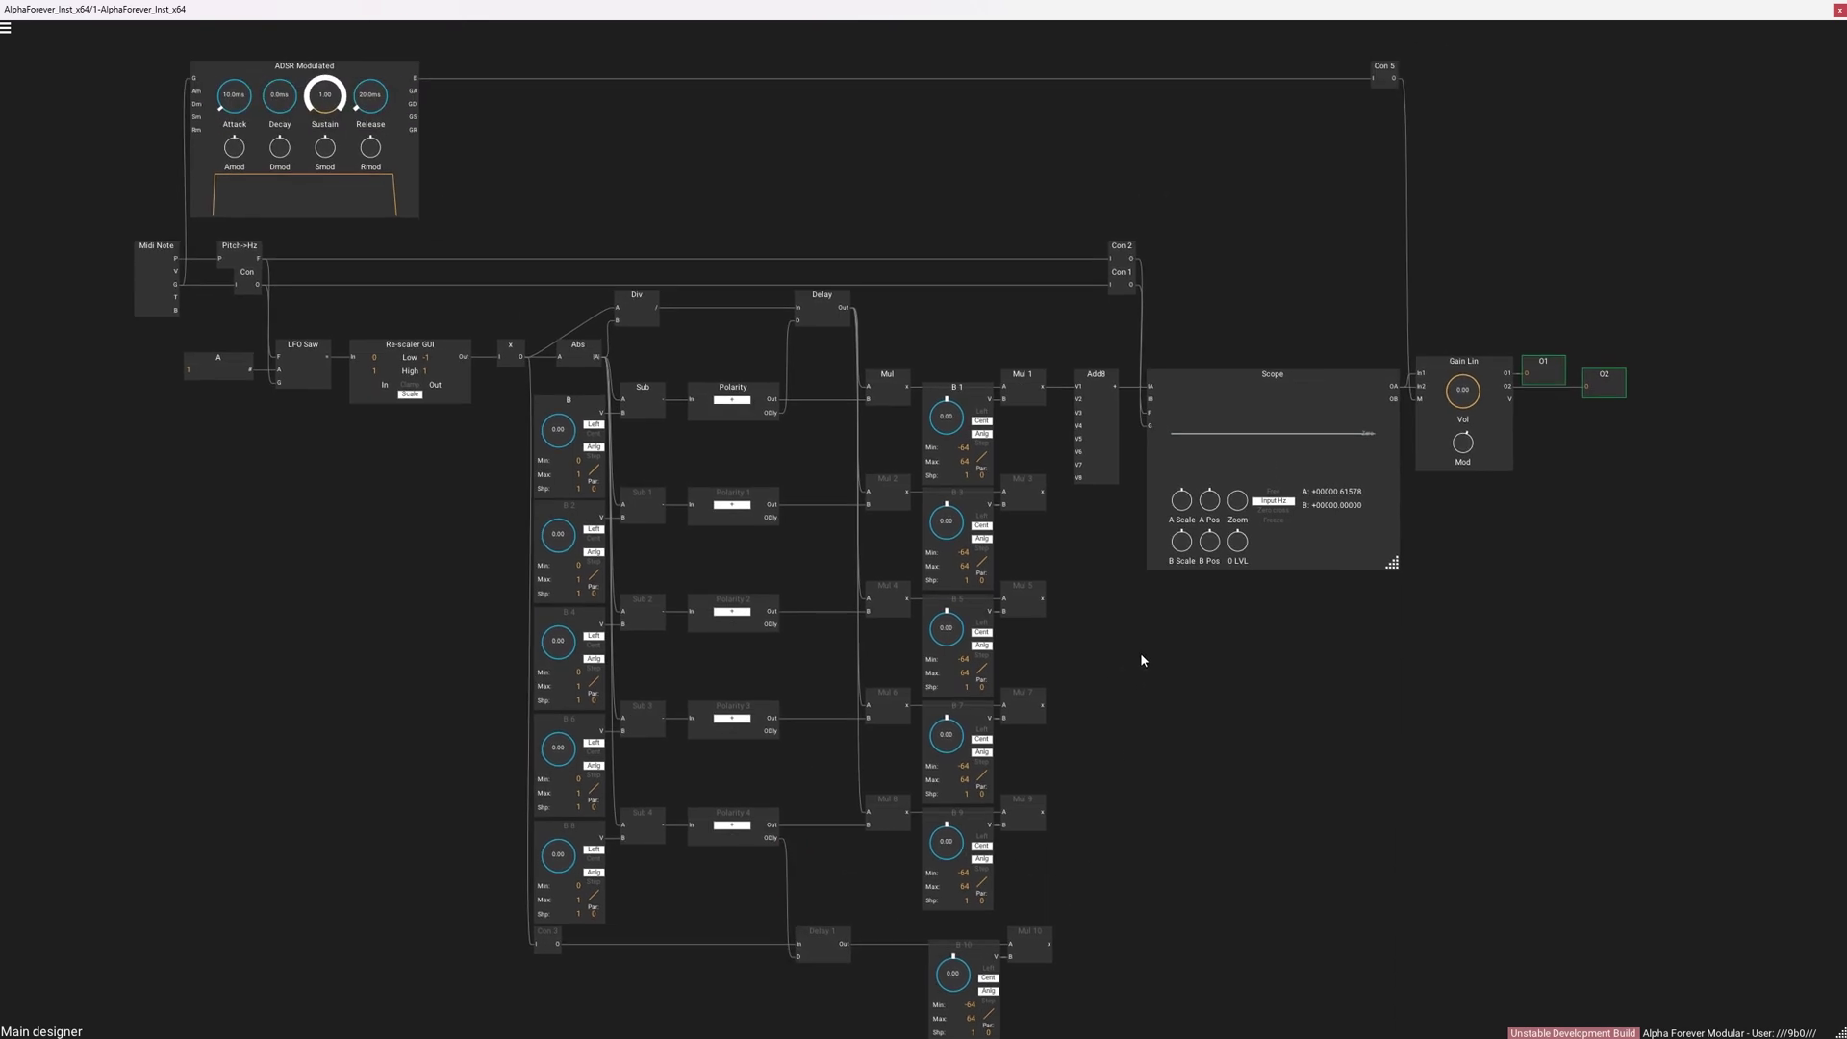
drag(1094, 994, 1010, 919)
shift+click(983, 954)
key(ctrl+l)
click(1122, 892)
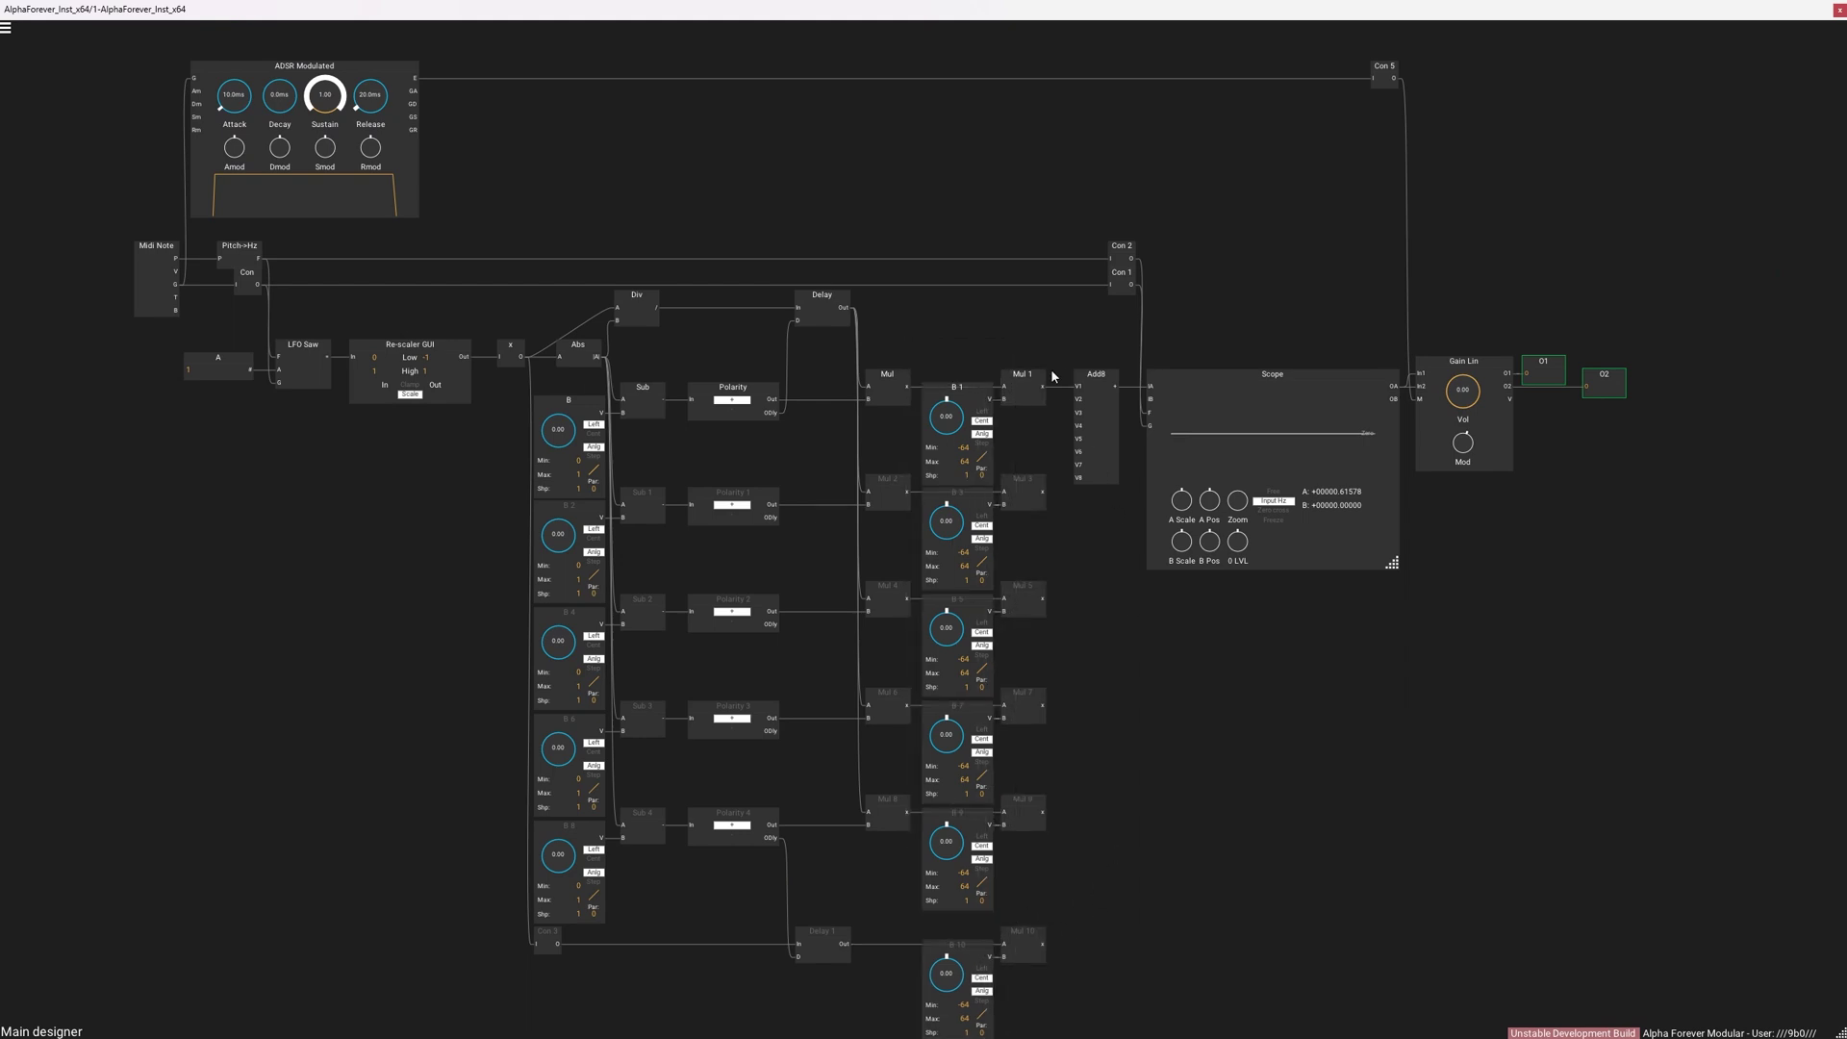
Step: Connect the outputs of Mul 3, Mul 5, Mul 7, Mul 9 and Mul 10 to Add8 inputs V2 through V6
scroll(1087, 606, up, 3)
drag(1101, 650, 1024, 517)
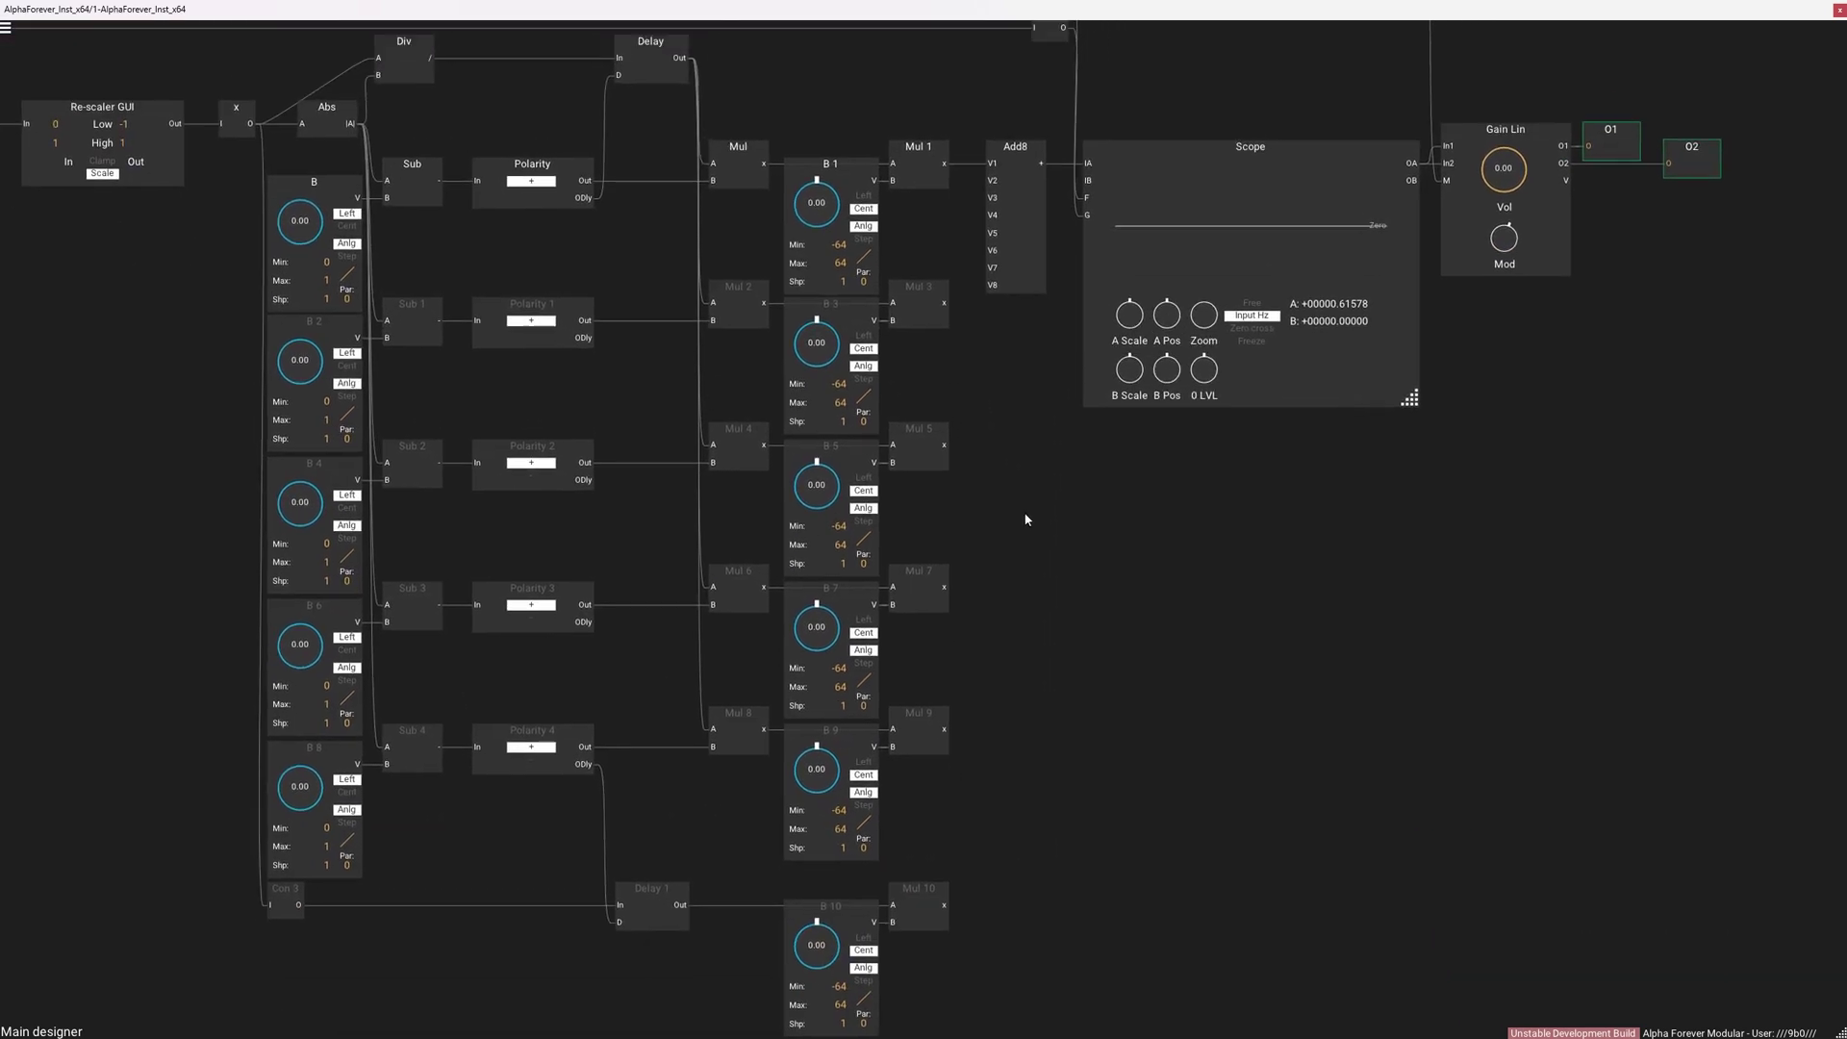
drag(970, 235, 993, 182)
drag(945, 445, 993, 214)
drag(947, 588, 945, 730)
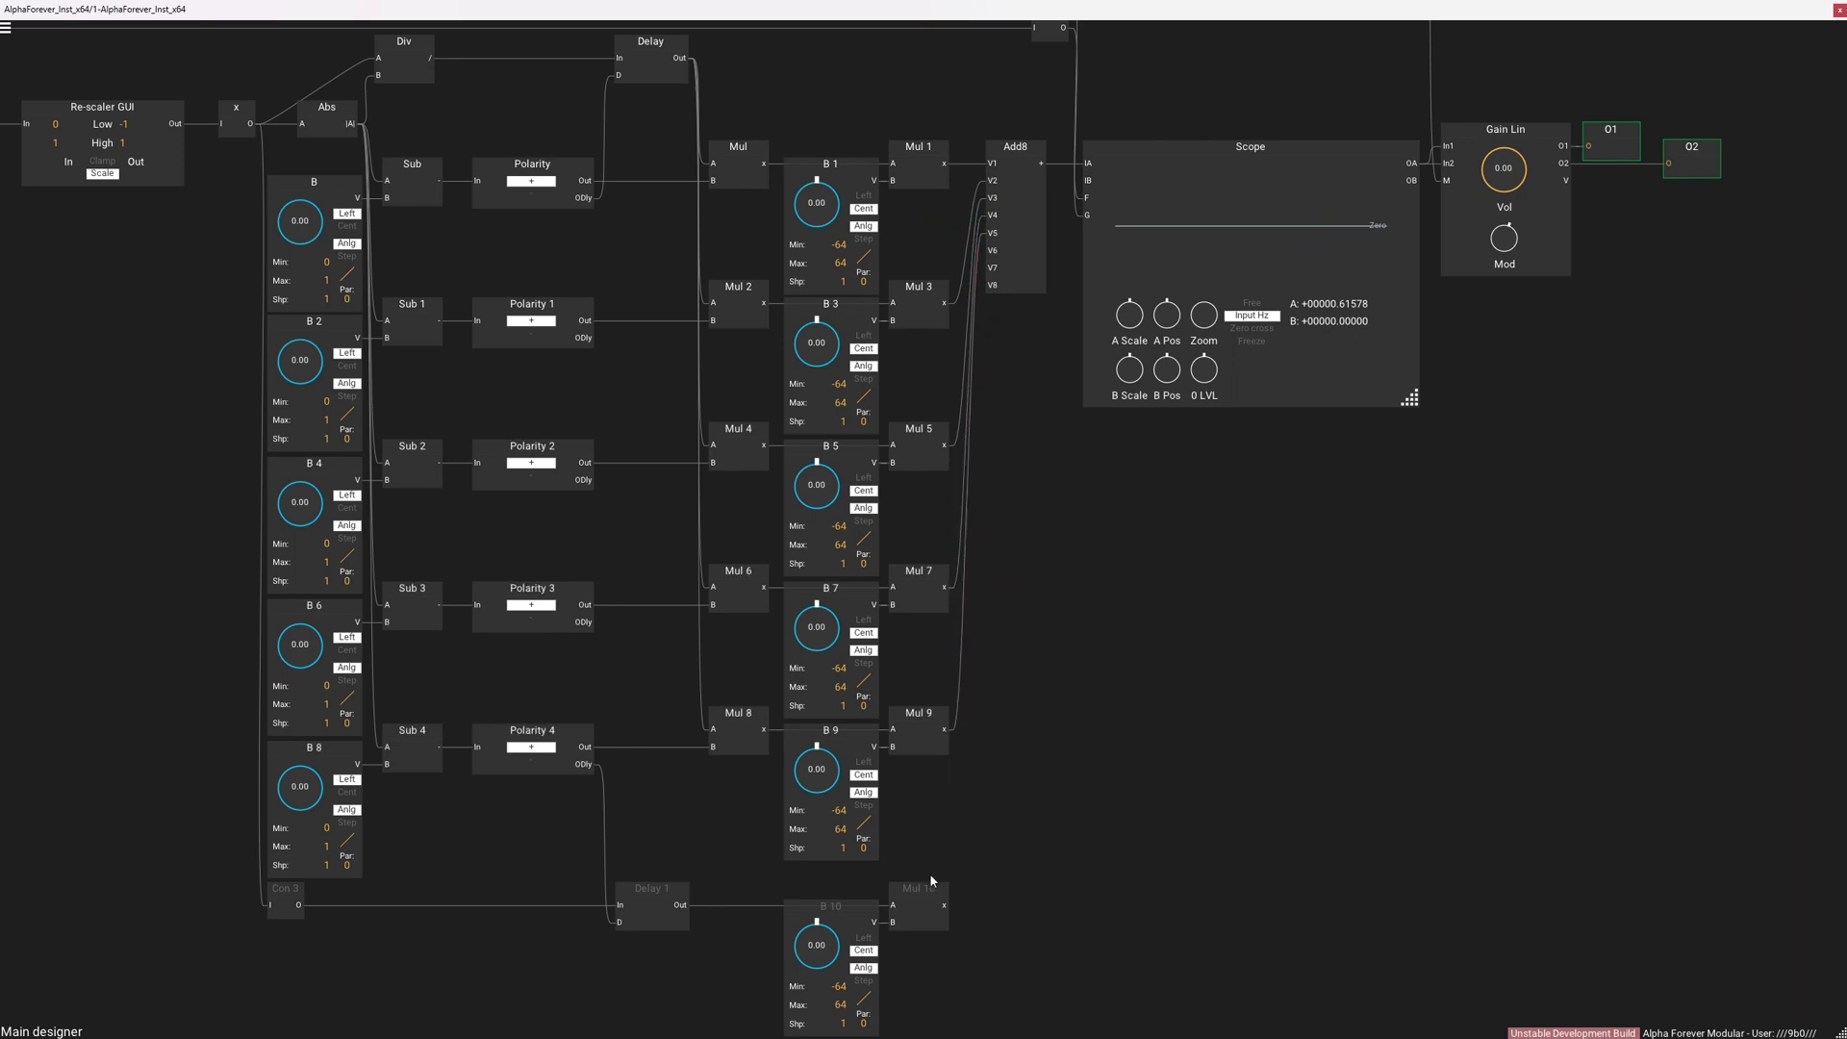
drag(1062, 618, 992, 250)
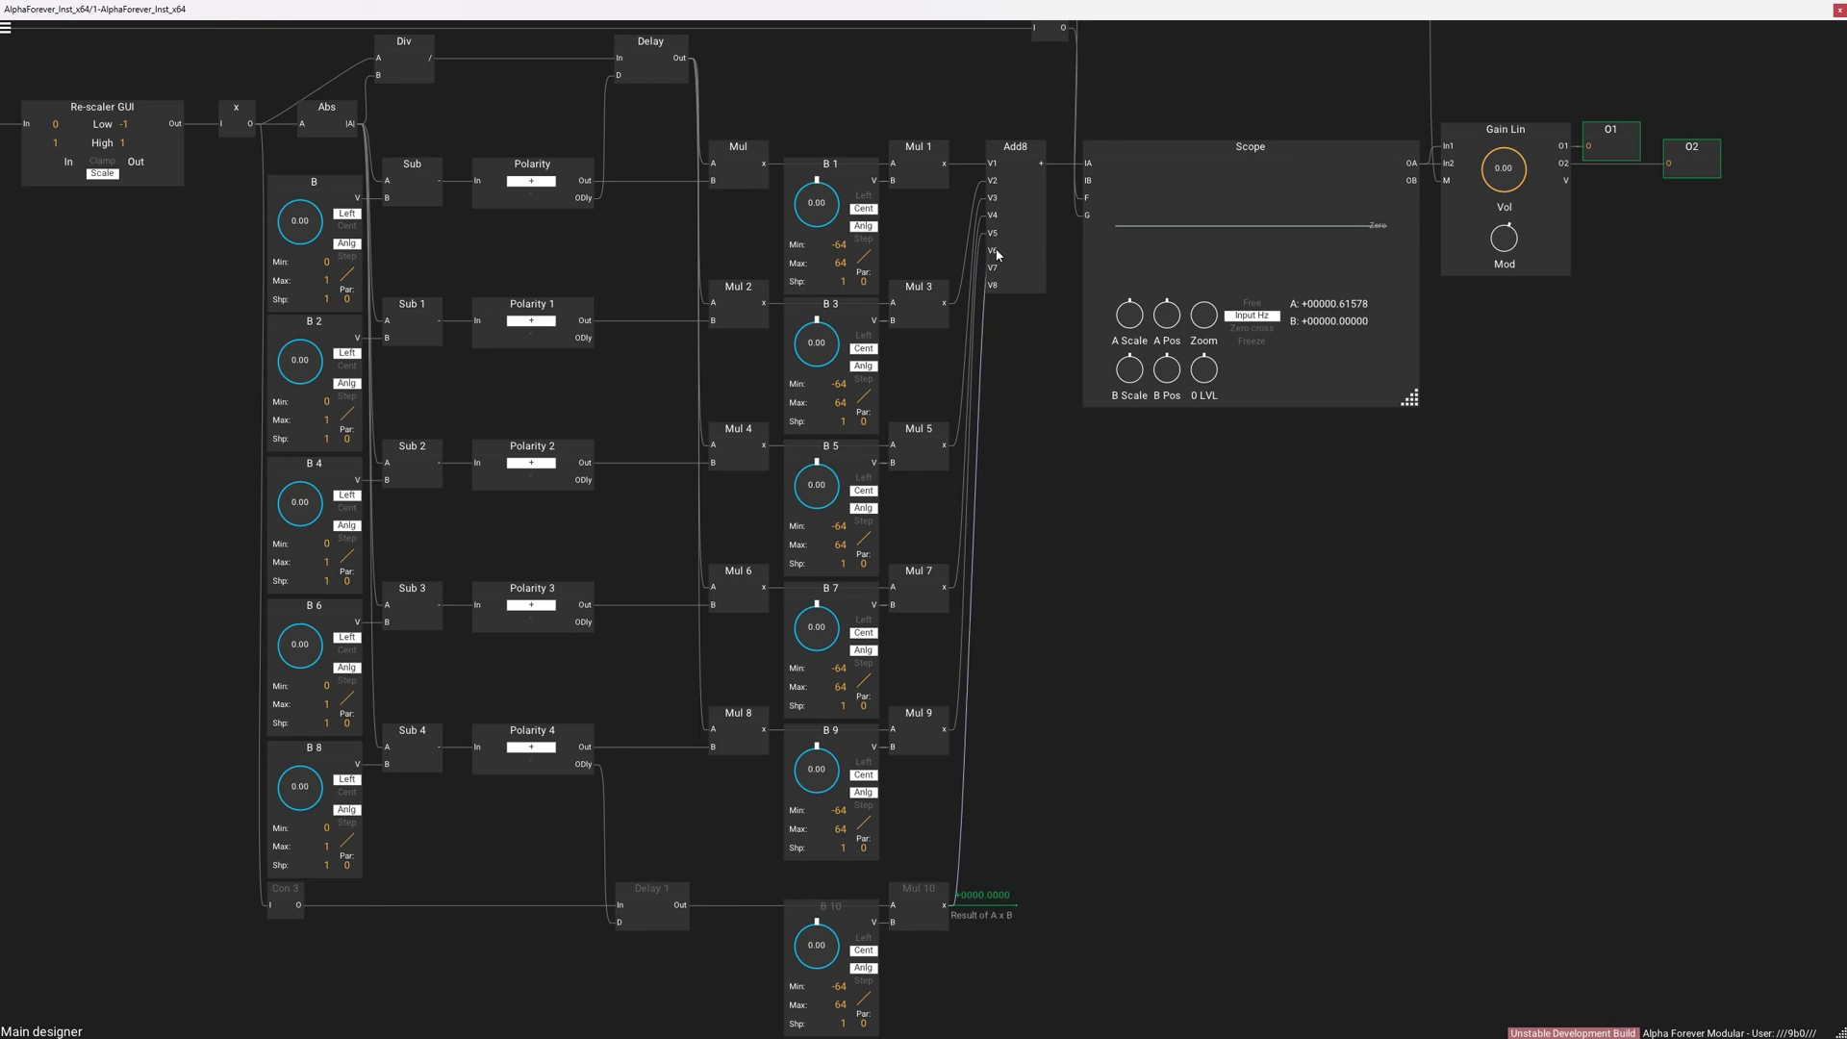
scroll(1044, 587, down, 2)
scroll(1044, 588, down, 1)
drag(1068, 590, 1189, 642)
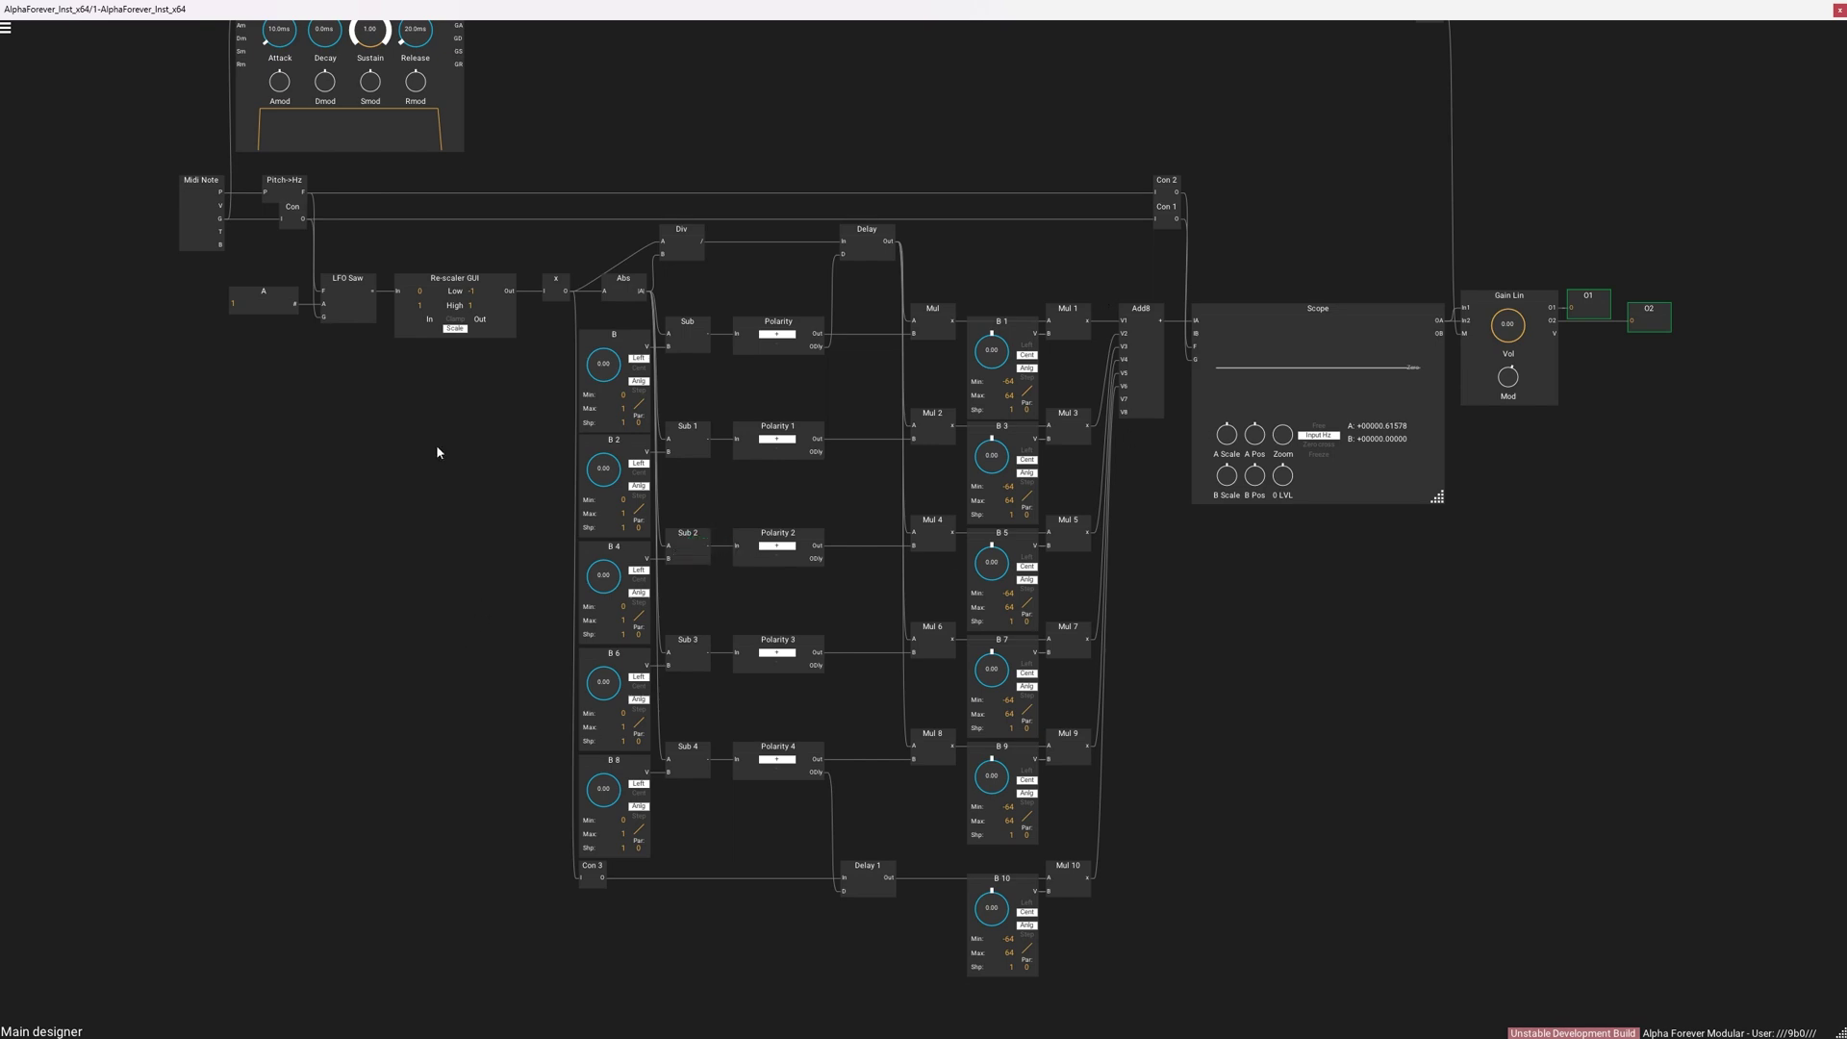
drag(1260, 854, 1214, 908)
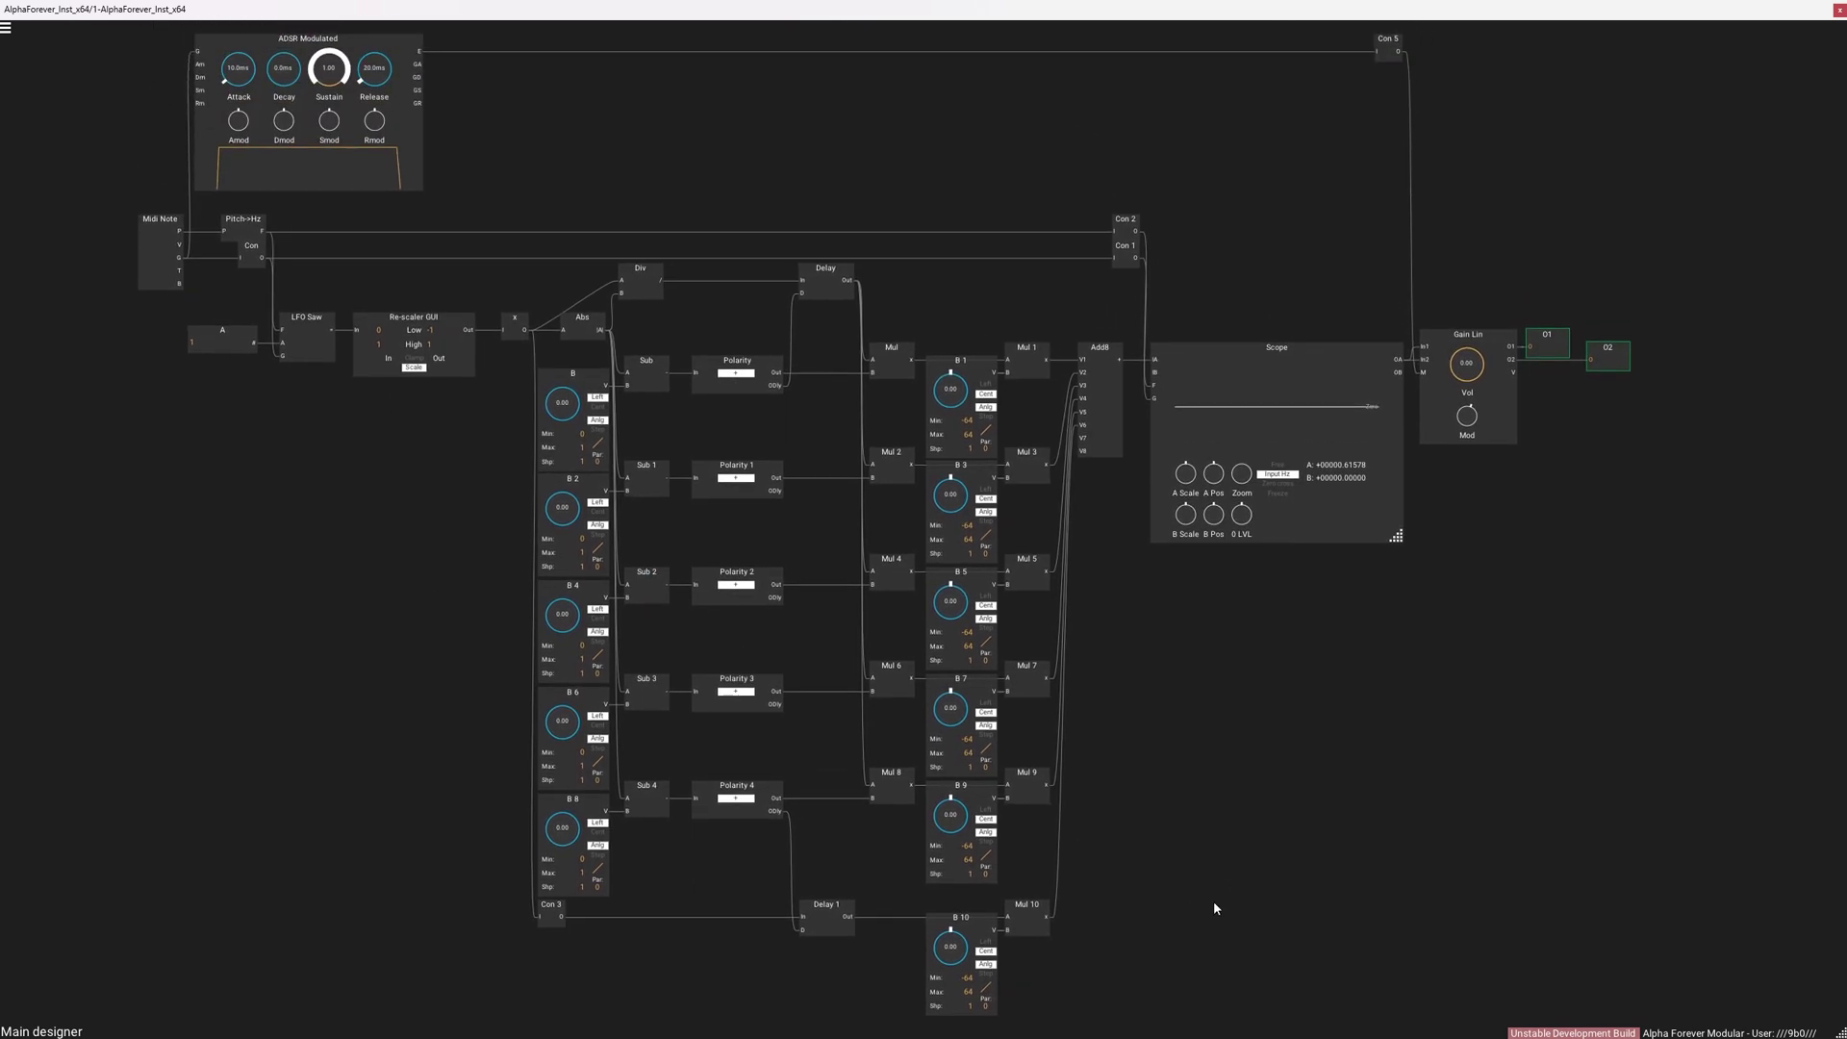
scroll(1120, 939, up, 1)
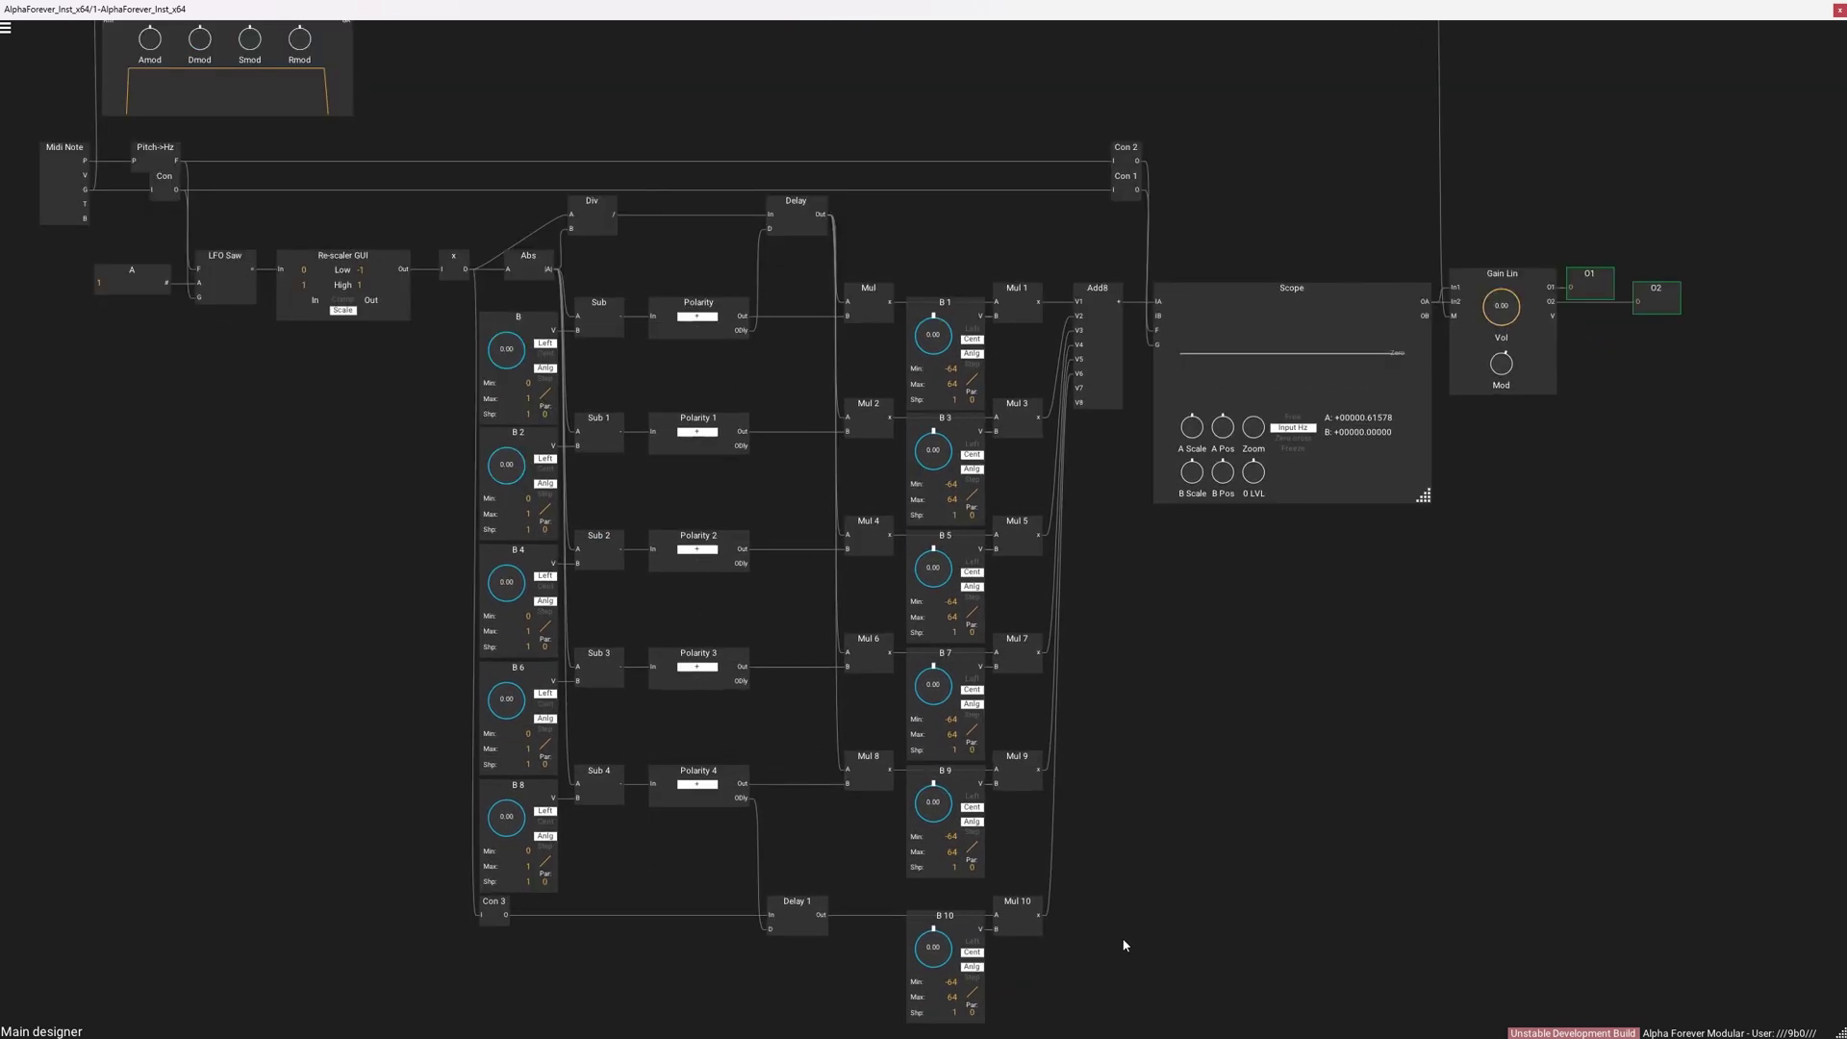
drag(1125, 916, 1124, 897)
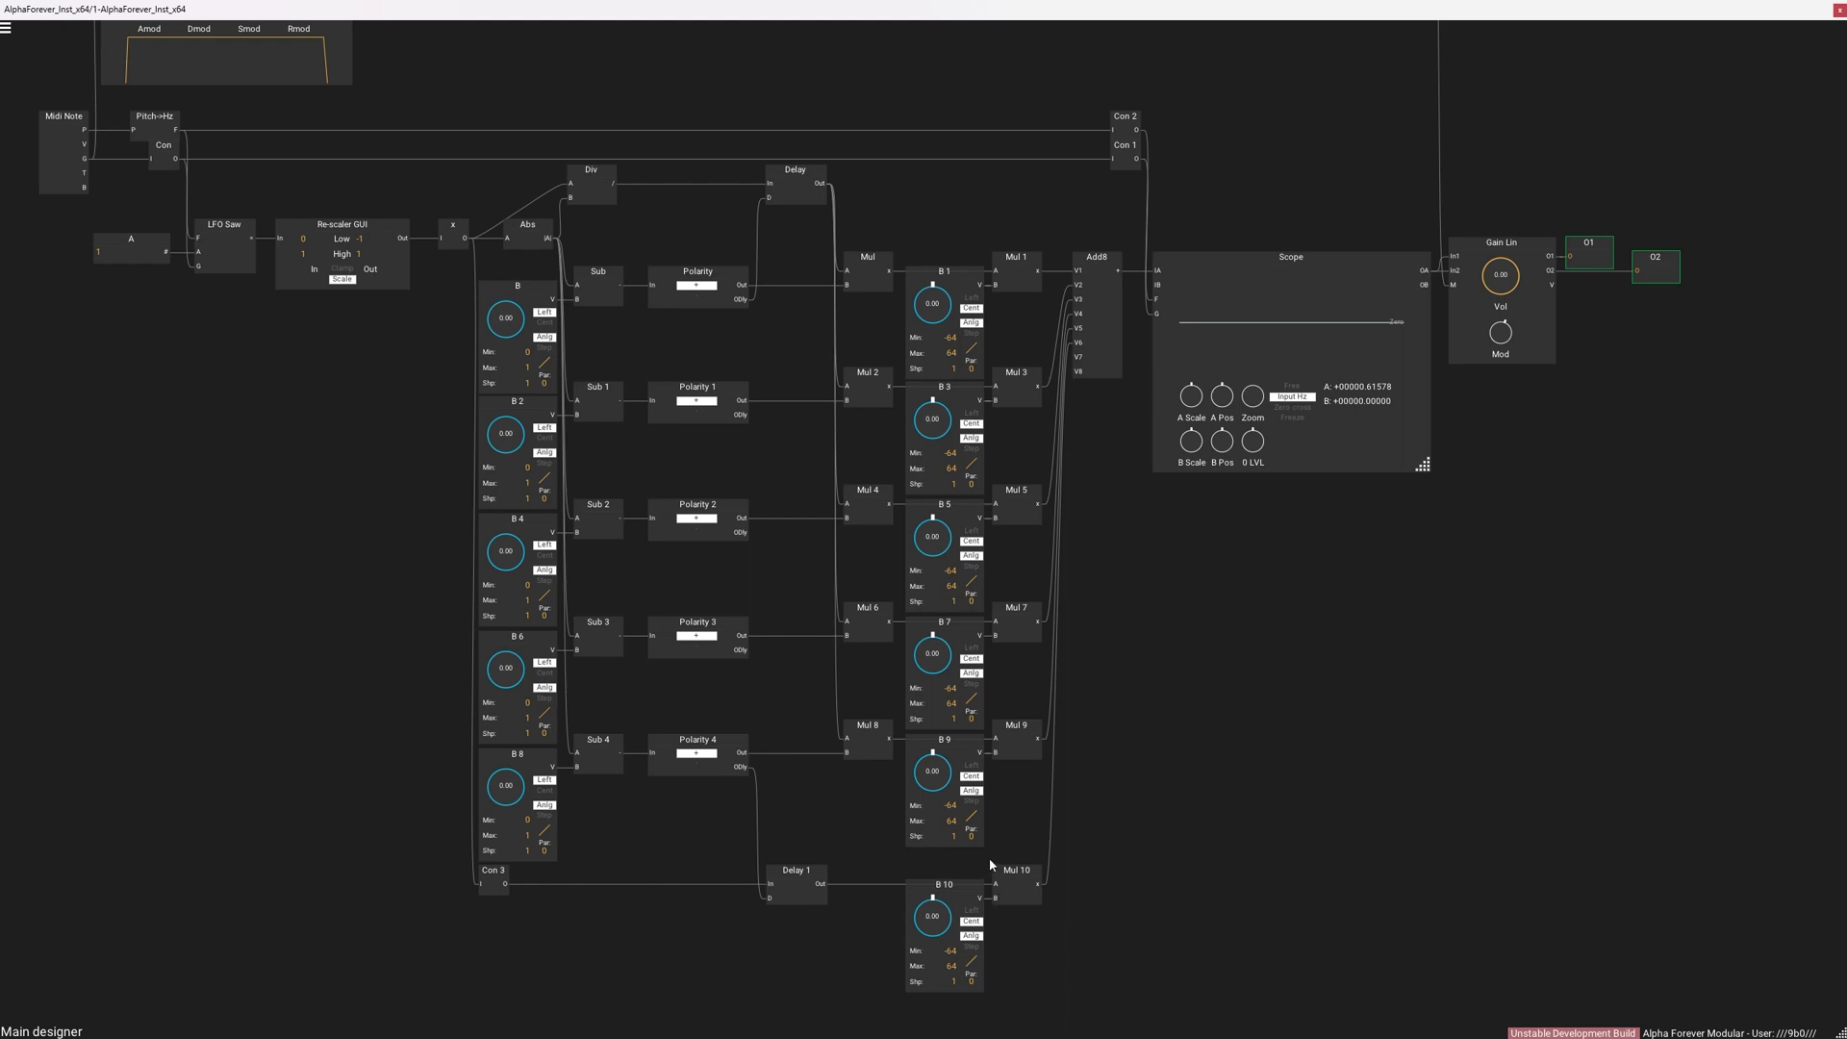
Step: Set knob B 10, the multiplier of the bottom delayed row, to 16.00
scroll(941, 919, up, 1)
mouse_move(932, 921)
mouse_down()
mouse_move(936, 855)
mouse_move(940, 980)
mouse_move(938, 917)
mouse_up()
scroll(938, 921, up, 1)
scroll(938, 914, down, 1)
double_click(942, 916)
scroll(942, 920, up, 1)
scroll(942, 912, up, 1)
scroll(942, 904, up, 1)
scroll(507, 329, up, 1)
Step: Connect Mul 1's output to the Scope's IB input and set knob B 1 to about -35.84
drag(1039, 270, 1159, 285)
drag(934, 302, 910, 346)
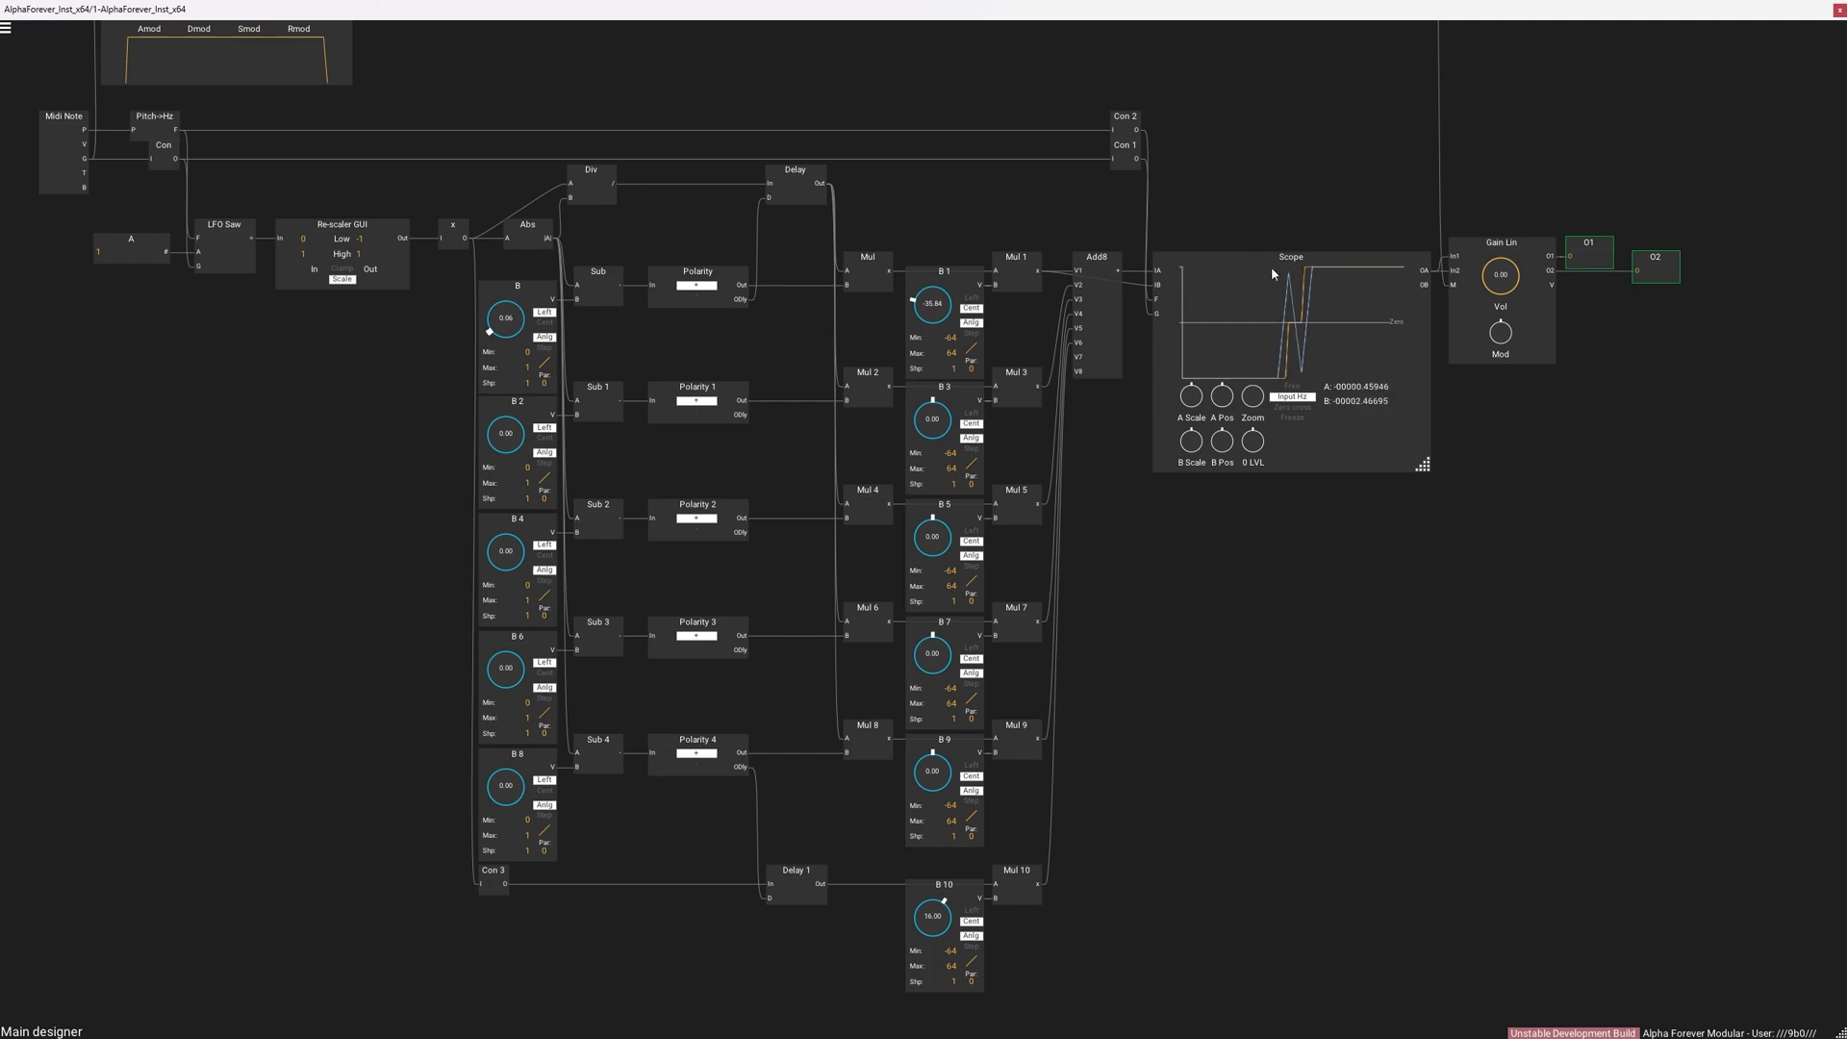
Step: Set the first row's knob B to about 0.05 and the second row's knob B 2 to about 0.11
drag(498, 315, 508, 345)
drag(507, 447, 506, 430)
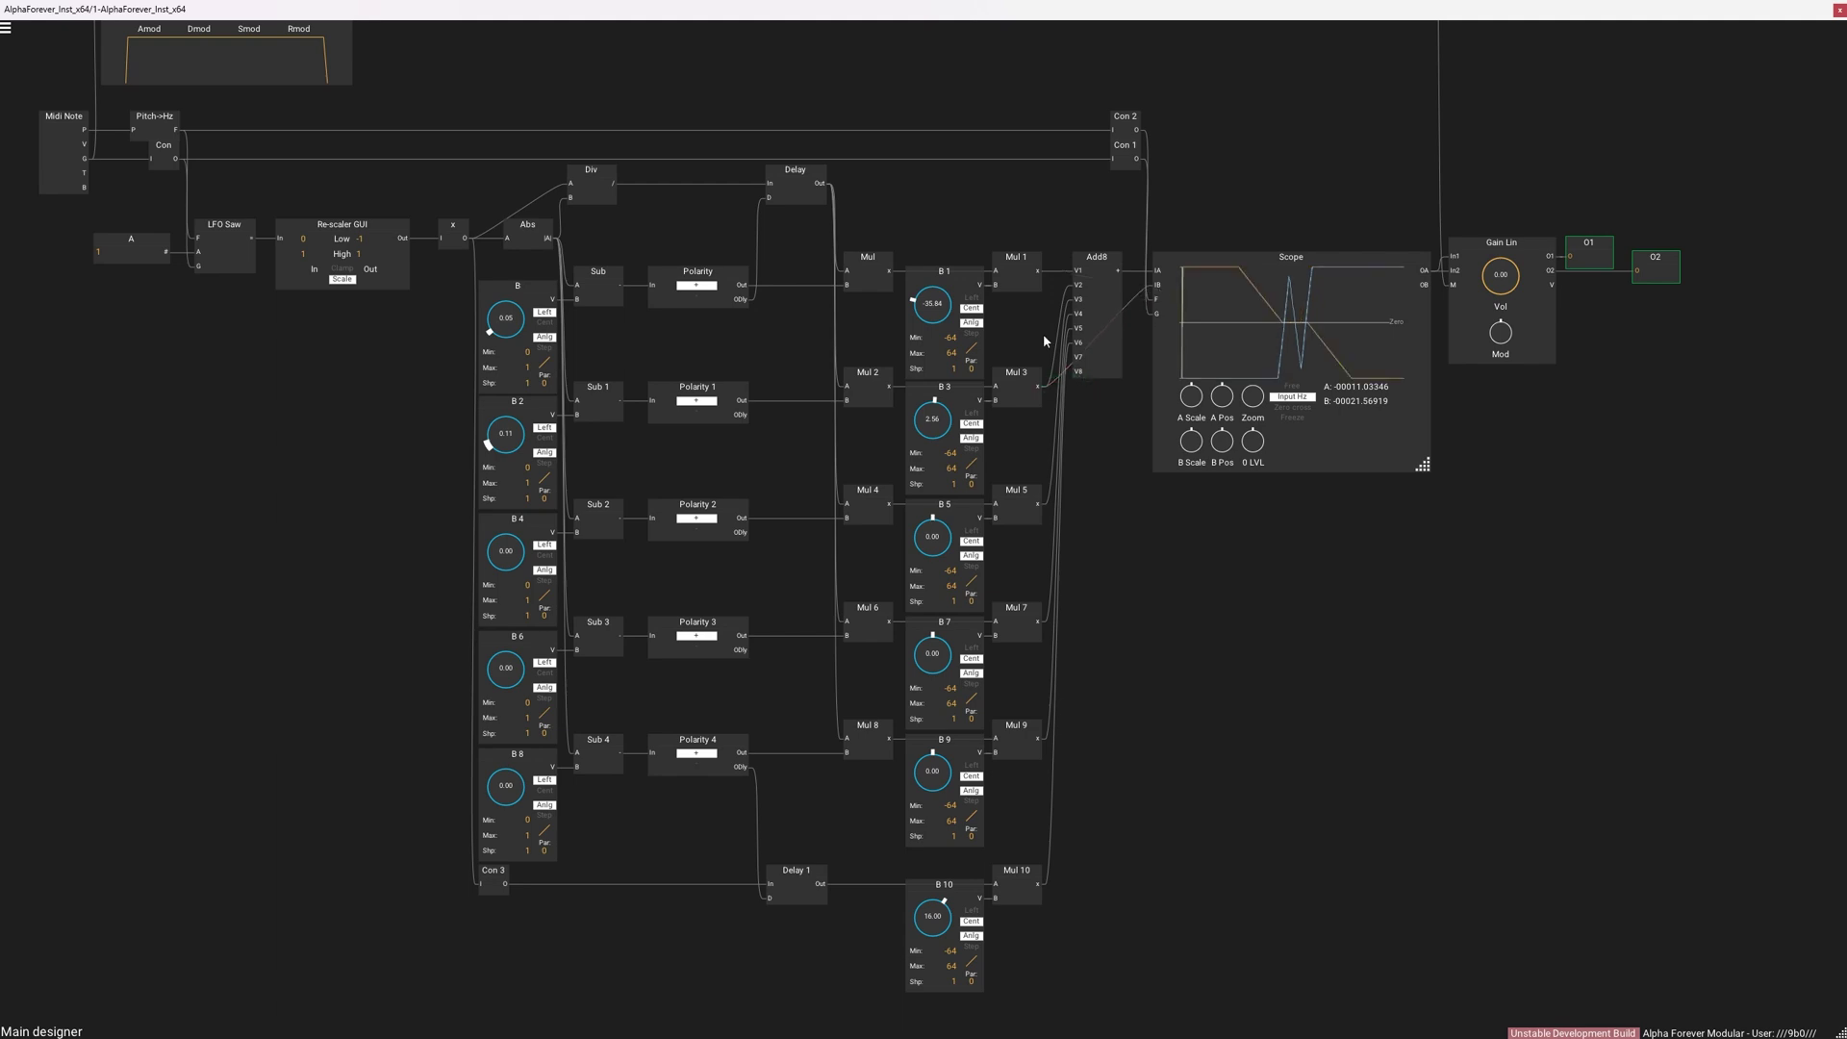
Step: Set B 3 to about 38.40 and B 2 to about 0.14; with Mul 5 on Scope input IB, set B 4 to about 0.23 and B 5 to about -37.12
drag(932, 421, 934, 384)
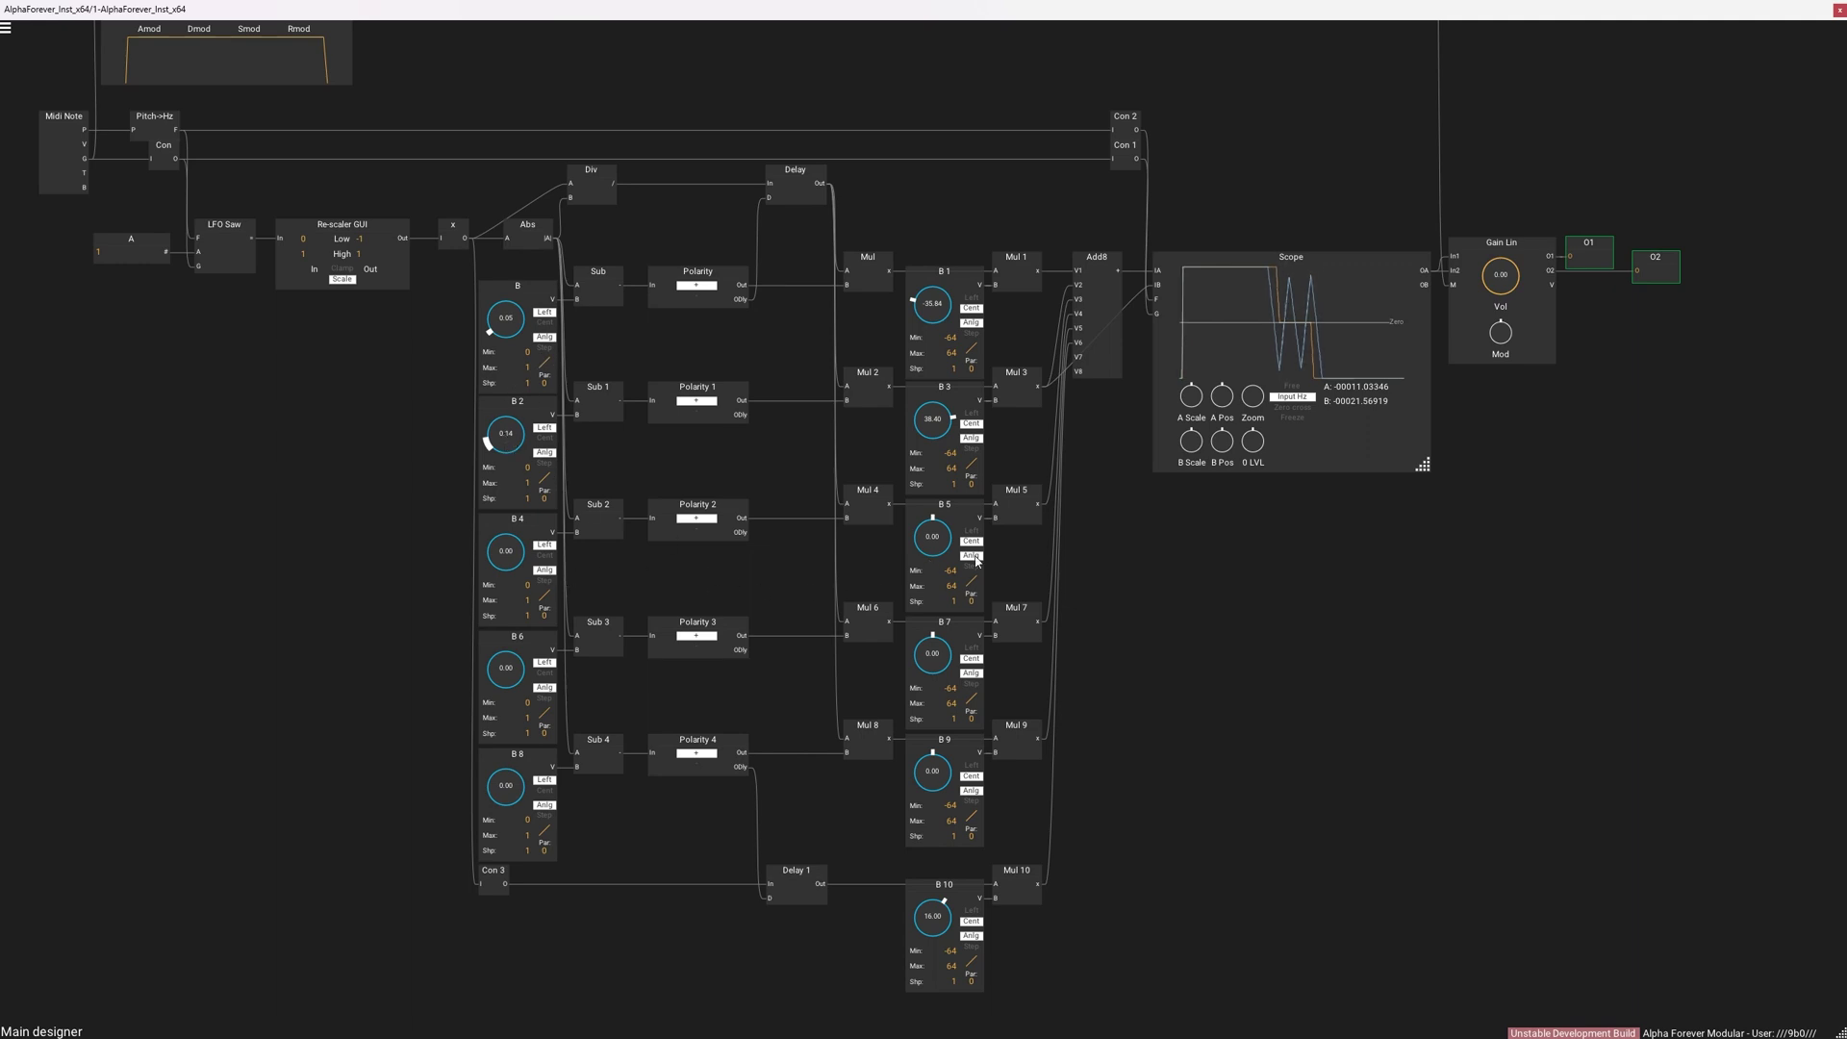
drag(1039, 503, 1160, 288)
drag(931, 537, 931, 550)
drag(523, 562, 518, 526)
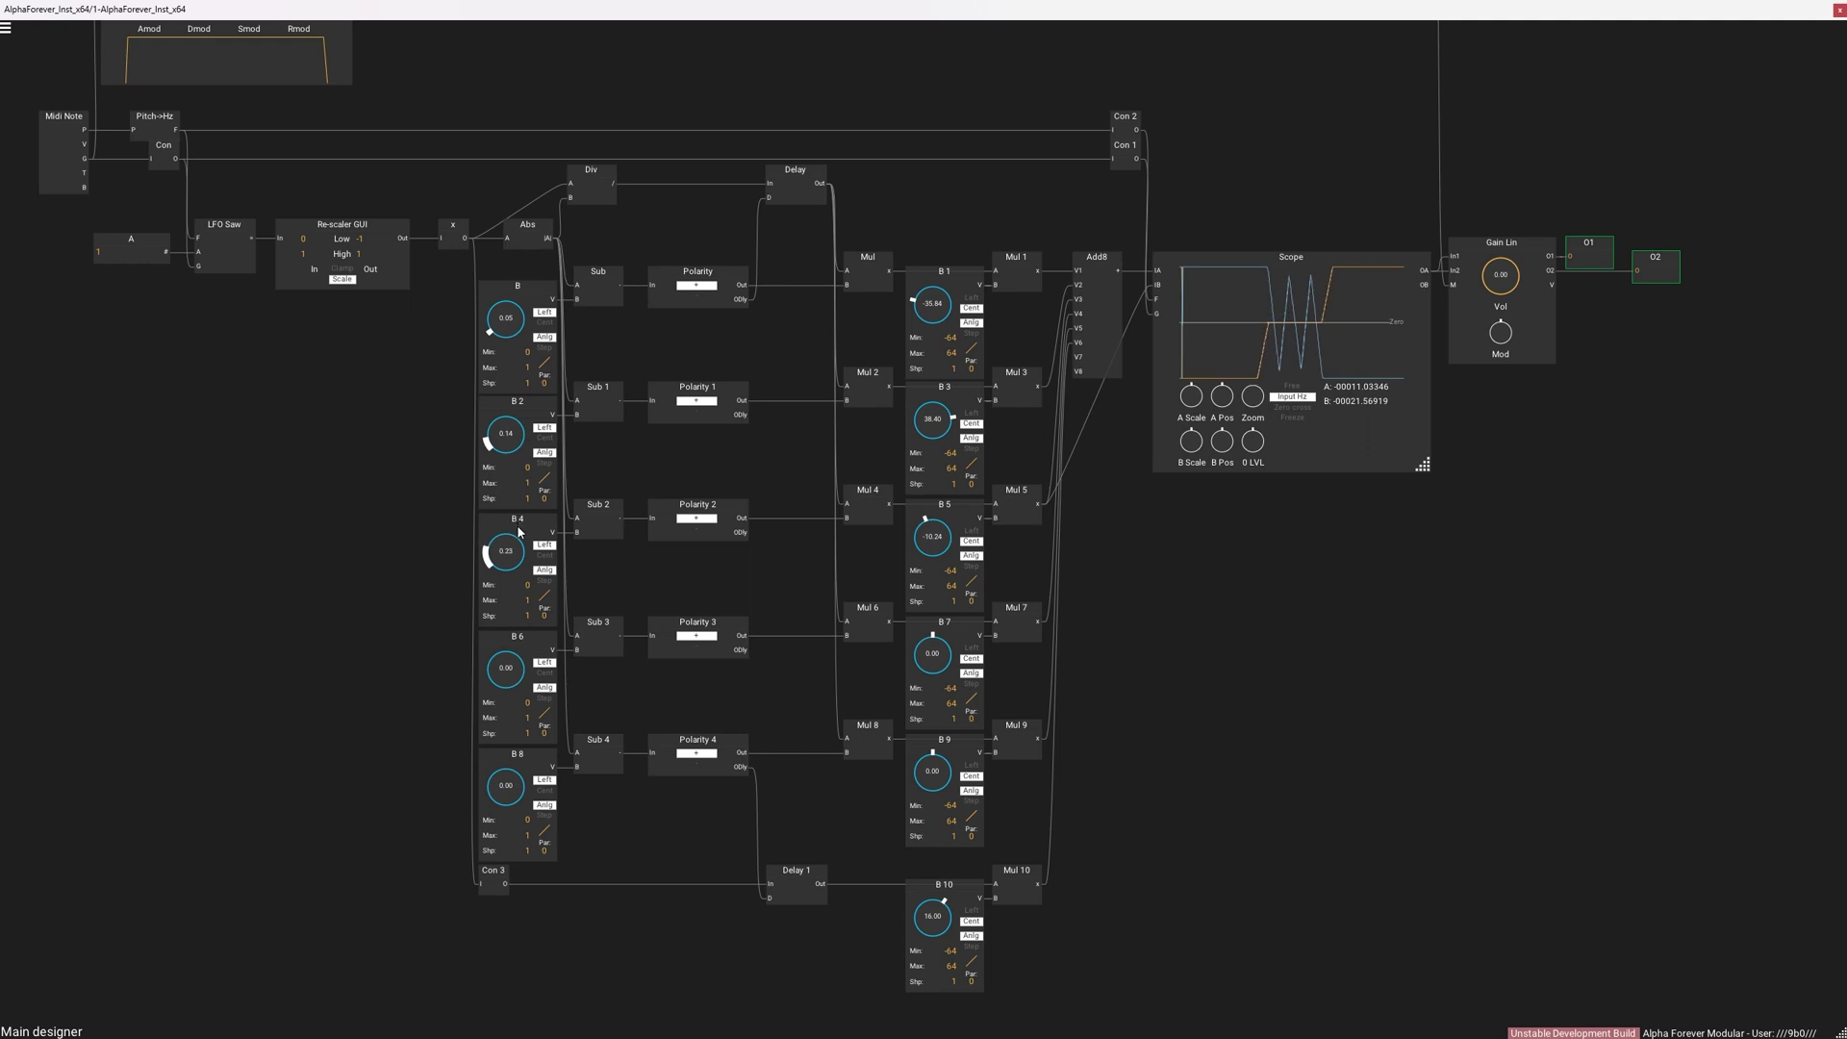
drag(930, 544, 920, 574)
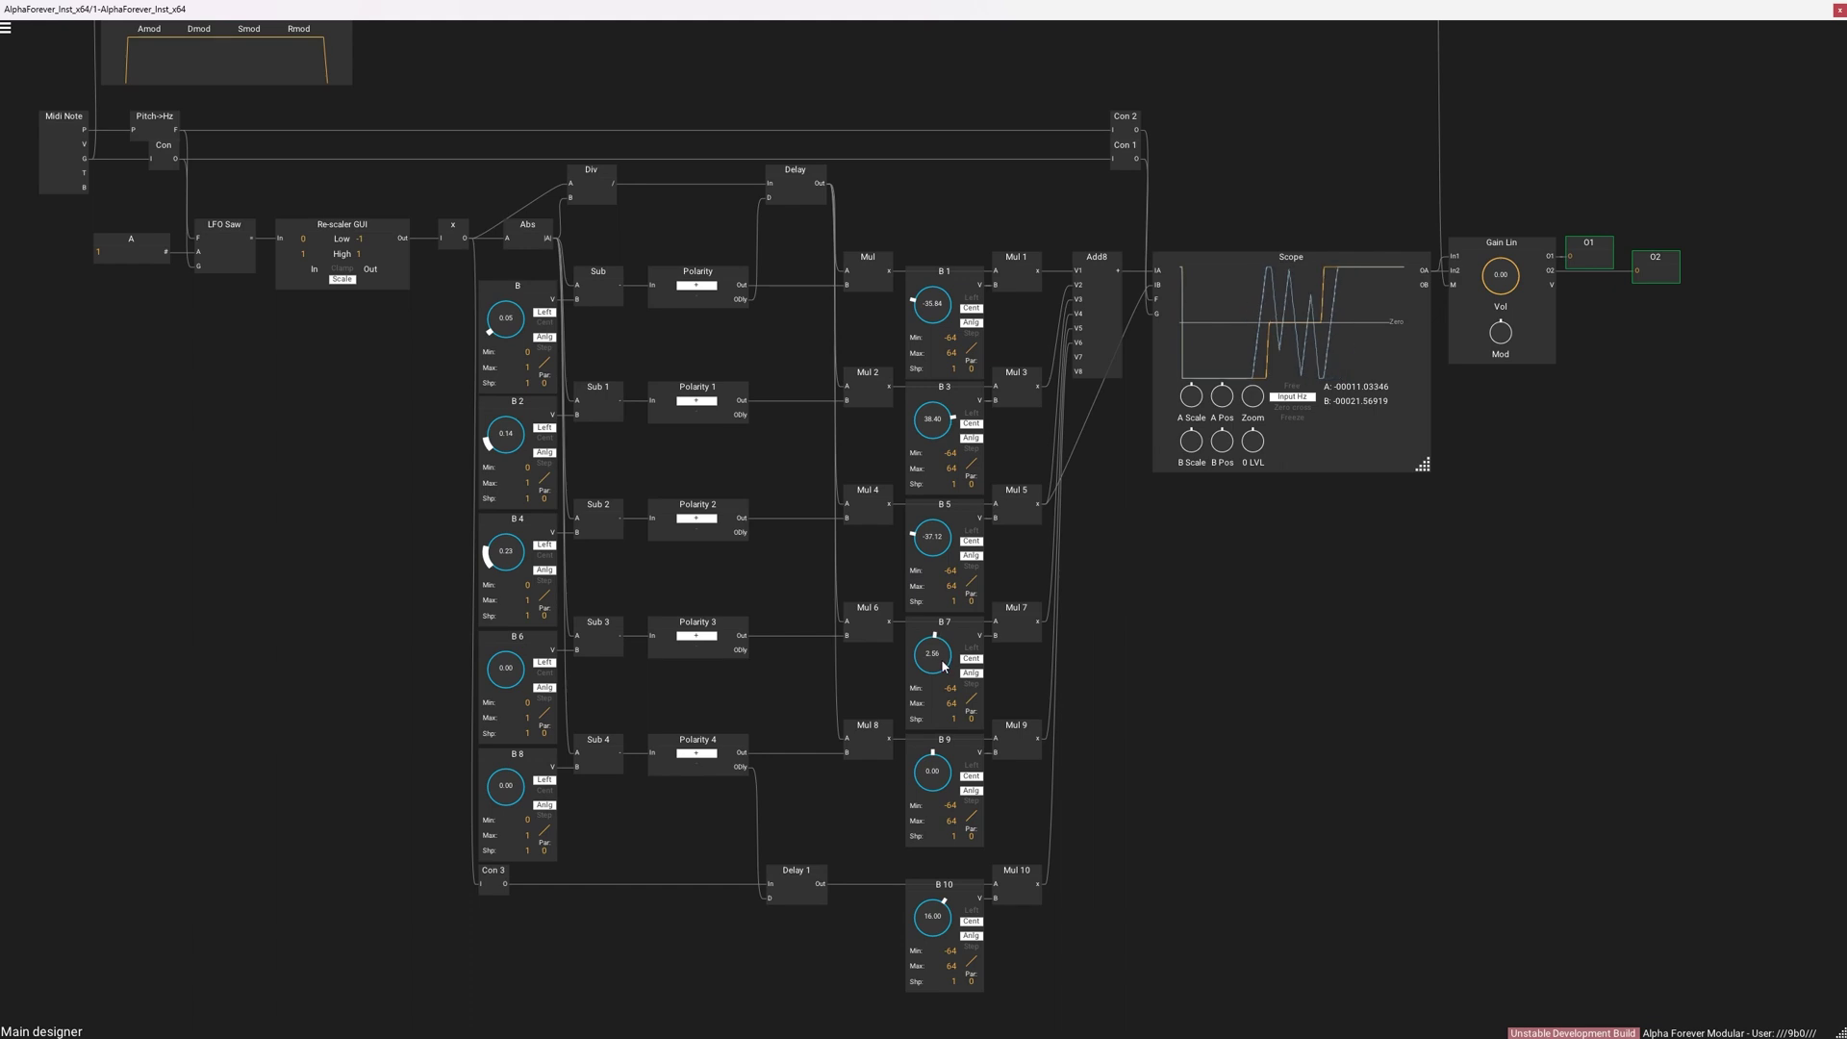
Step: Connect Mul 7's output to the Scope's IB input and set B 6 to about 0.32 and B 7 to about 41.88
drag(1138, 361, 1156, 289)
drag(517, 664, 513, 661)
drag(947, 671, 943, 594)
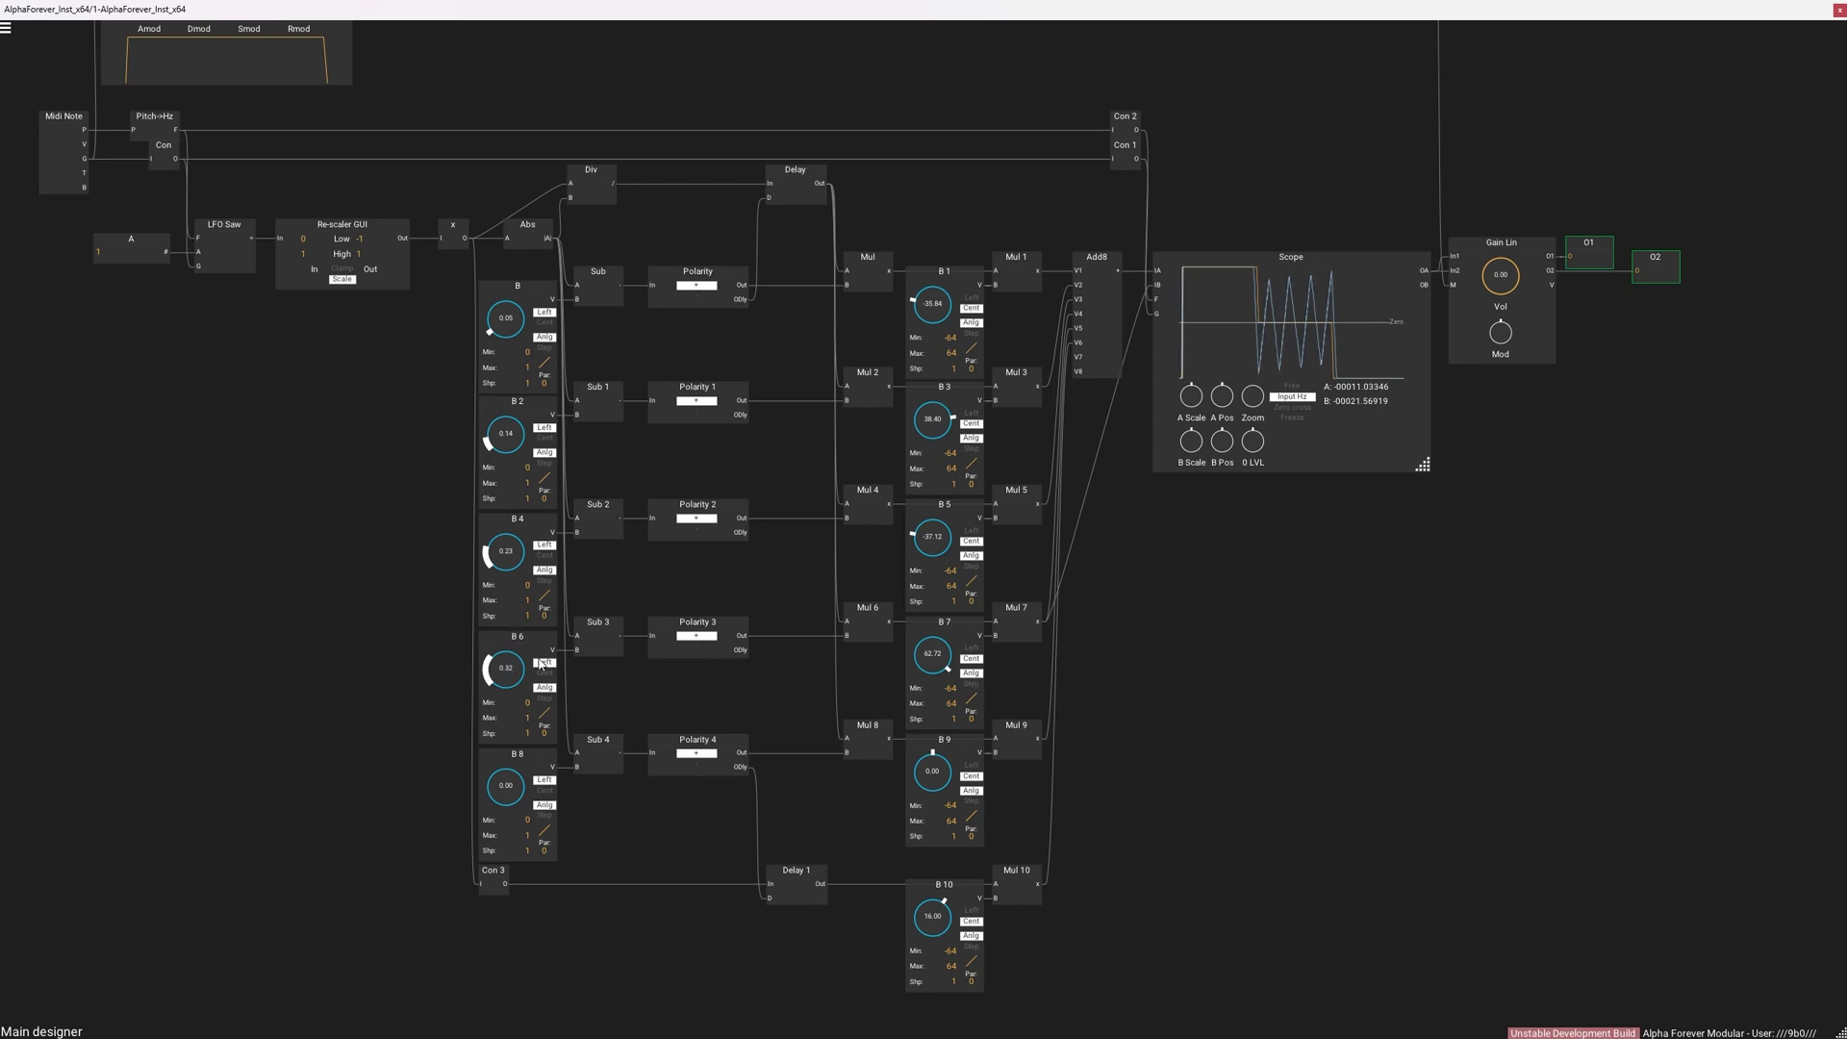
mouse_move(929, 662)
mouse_down()
mouse_move(924, 692)
mouse_move(927, 671)
mouse_up()
Step: Connect Mul 9's output to the Scope's IB input and set B 8 to about 0.40 and B 9 to about -26.24
drag(1047, 738, 1168, 286)
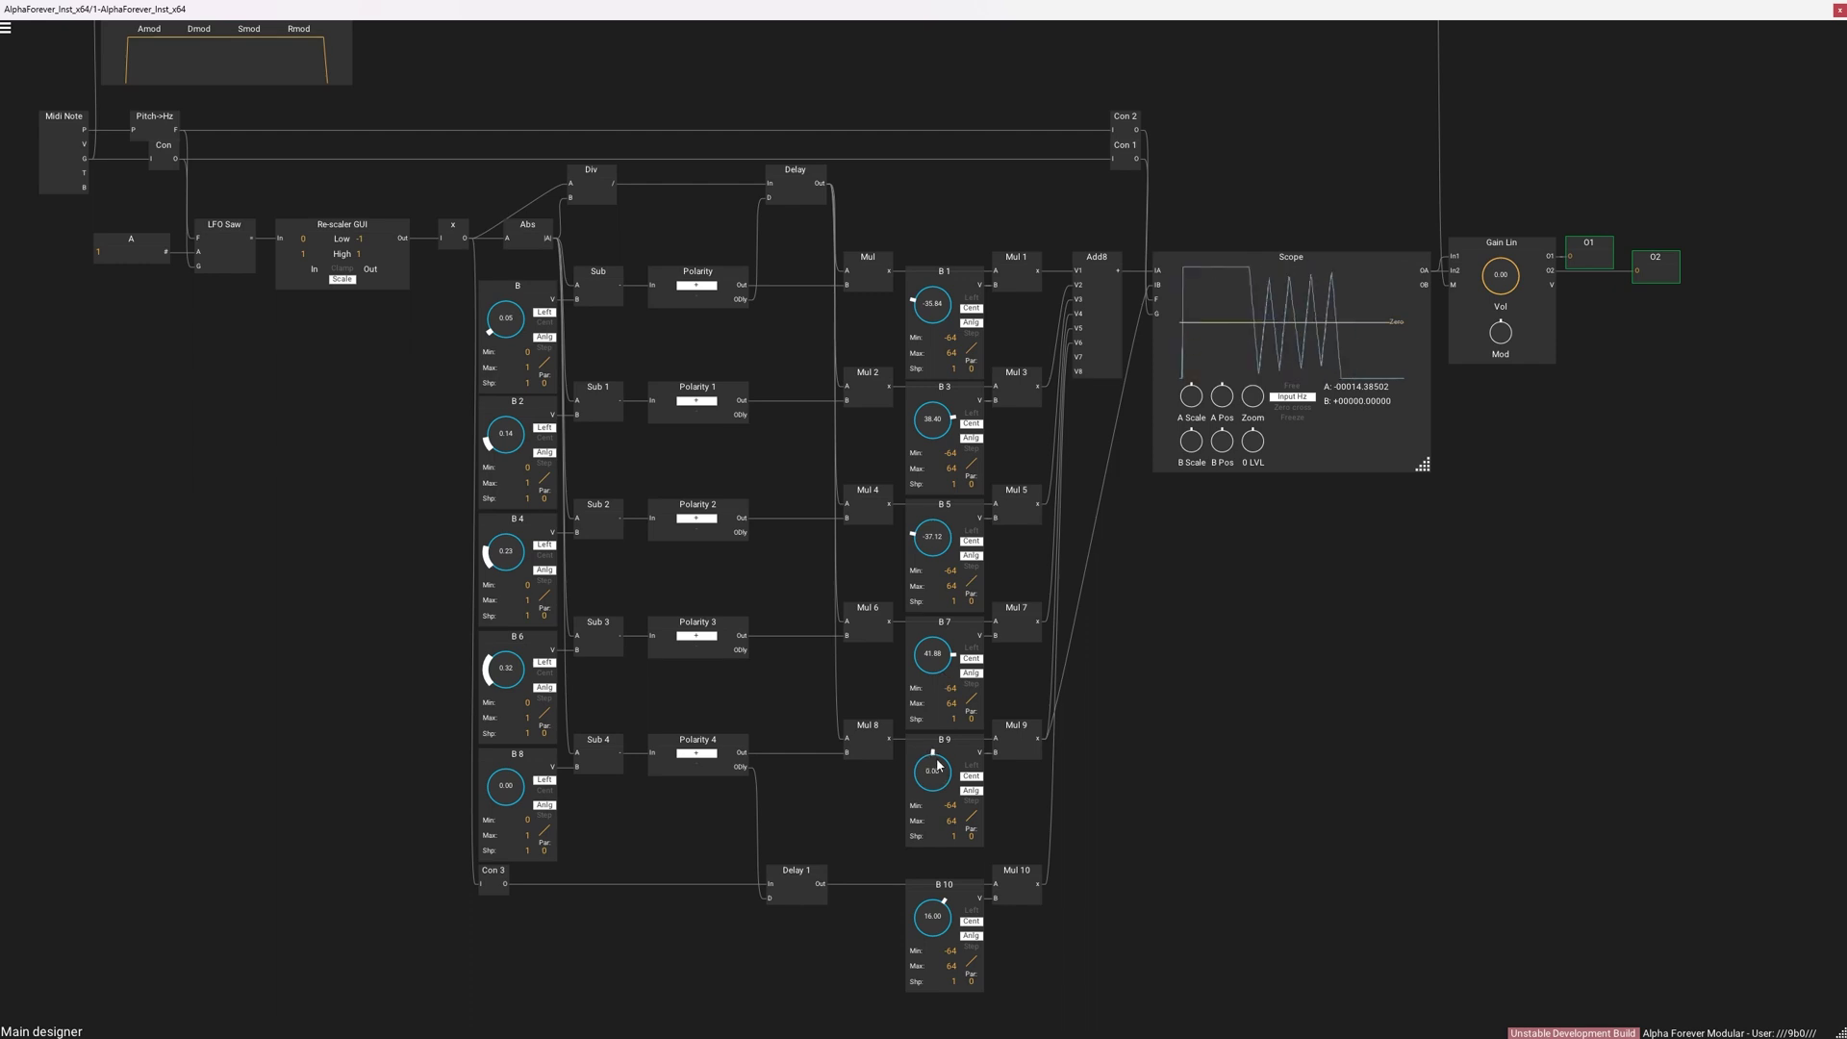
drag(505, 784, 515, 722)
drag(940, 771, 942, 831)
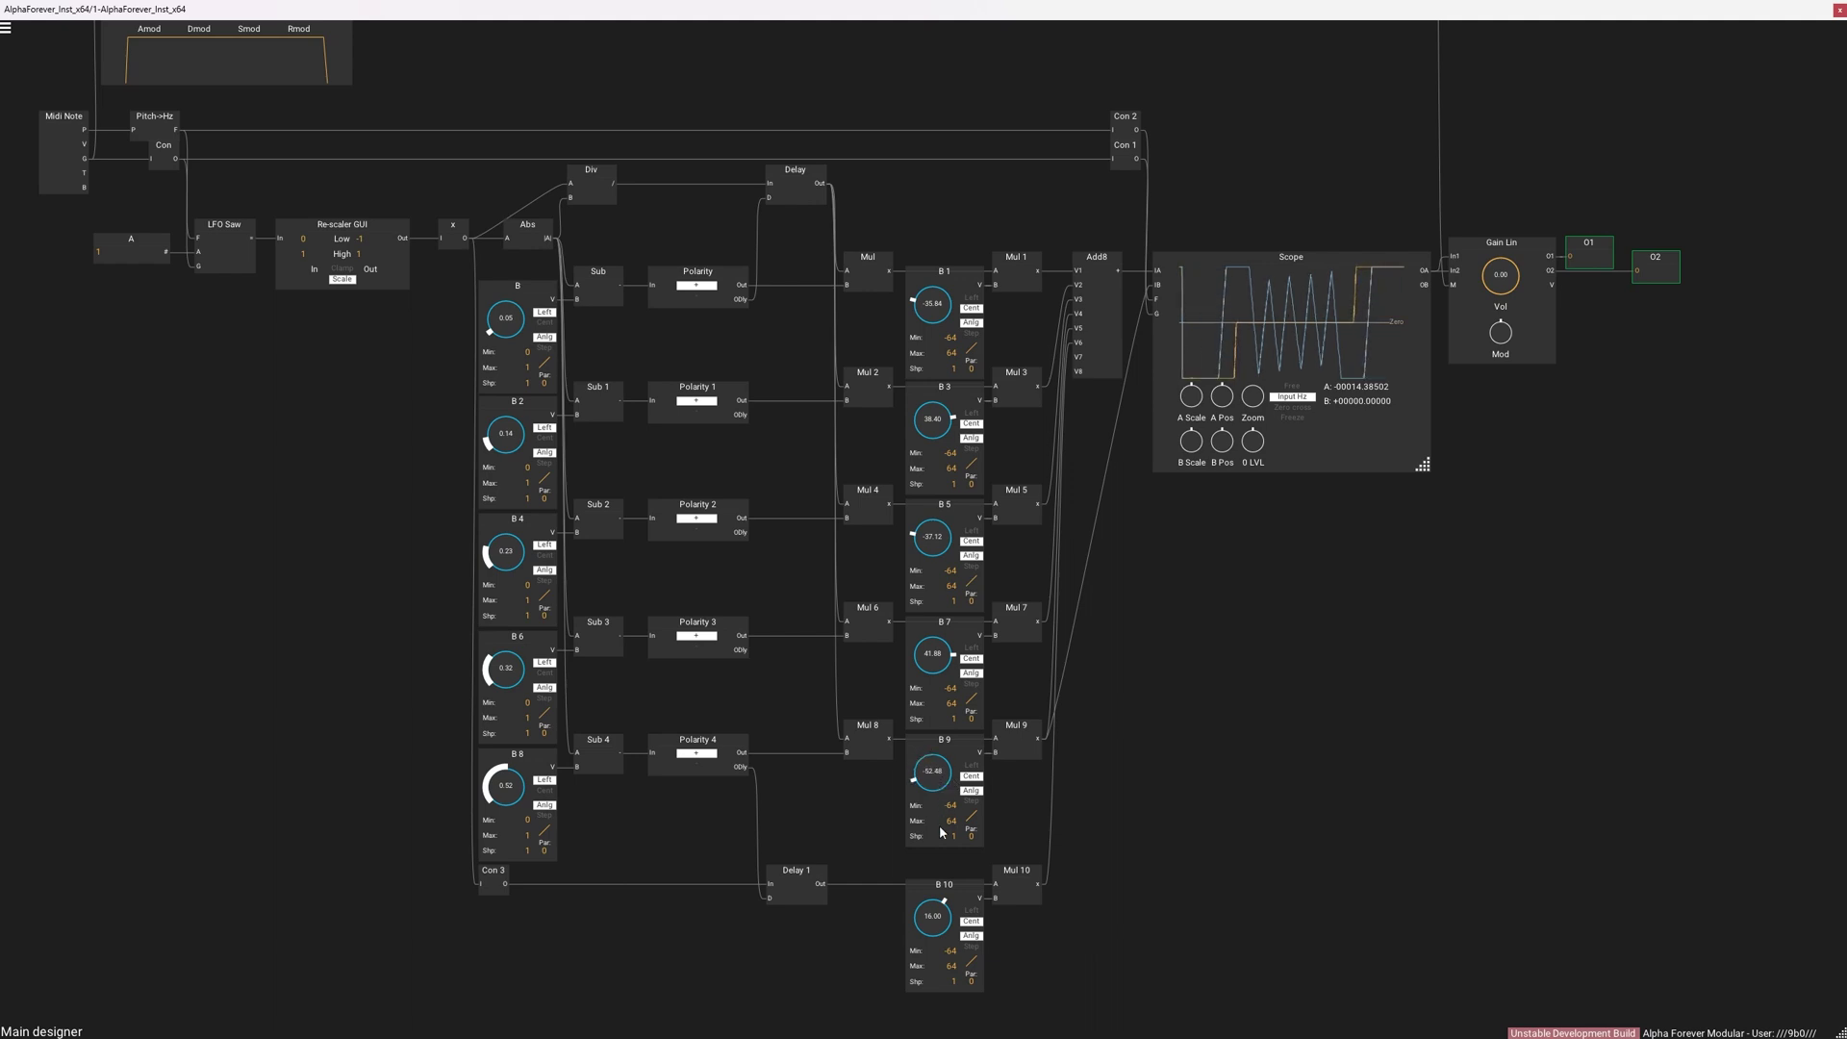
drag(512, 781, 510, 798)
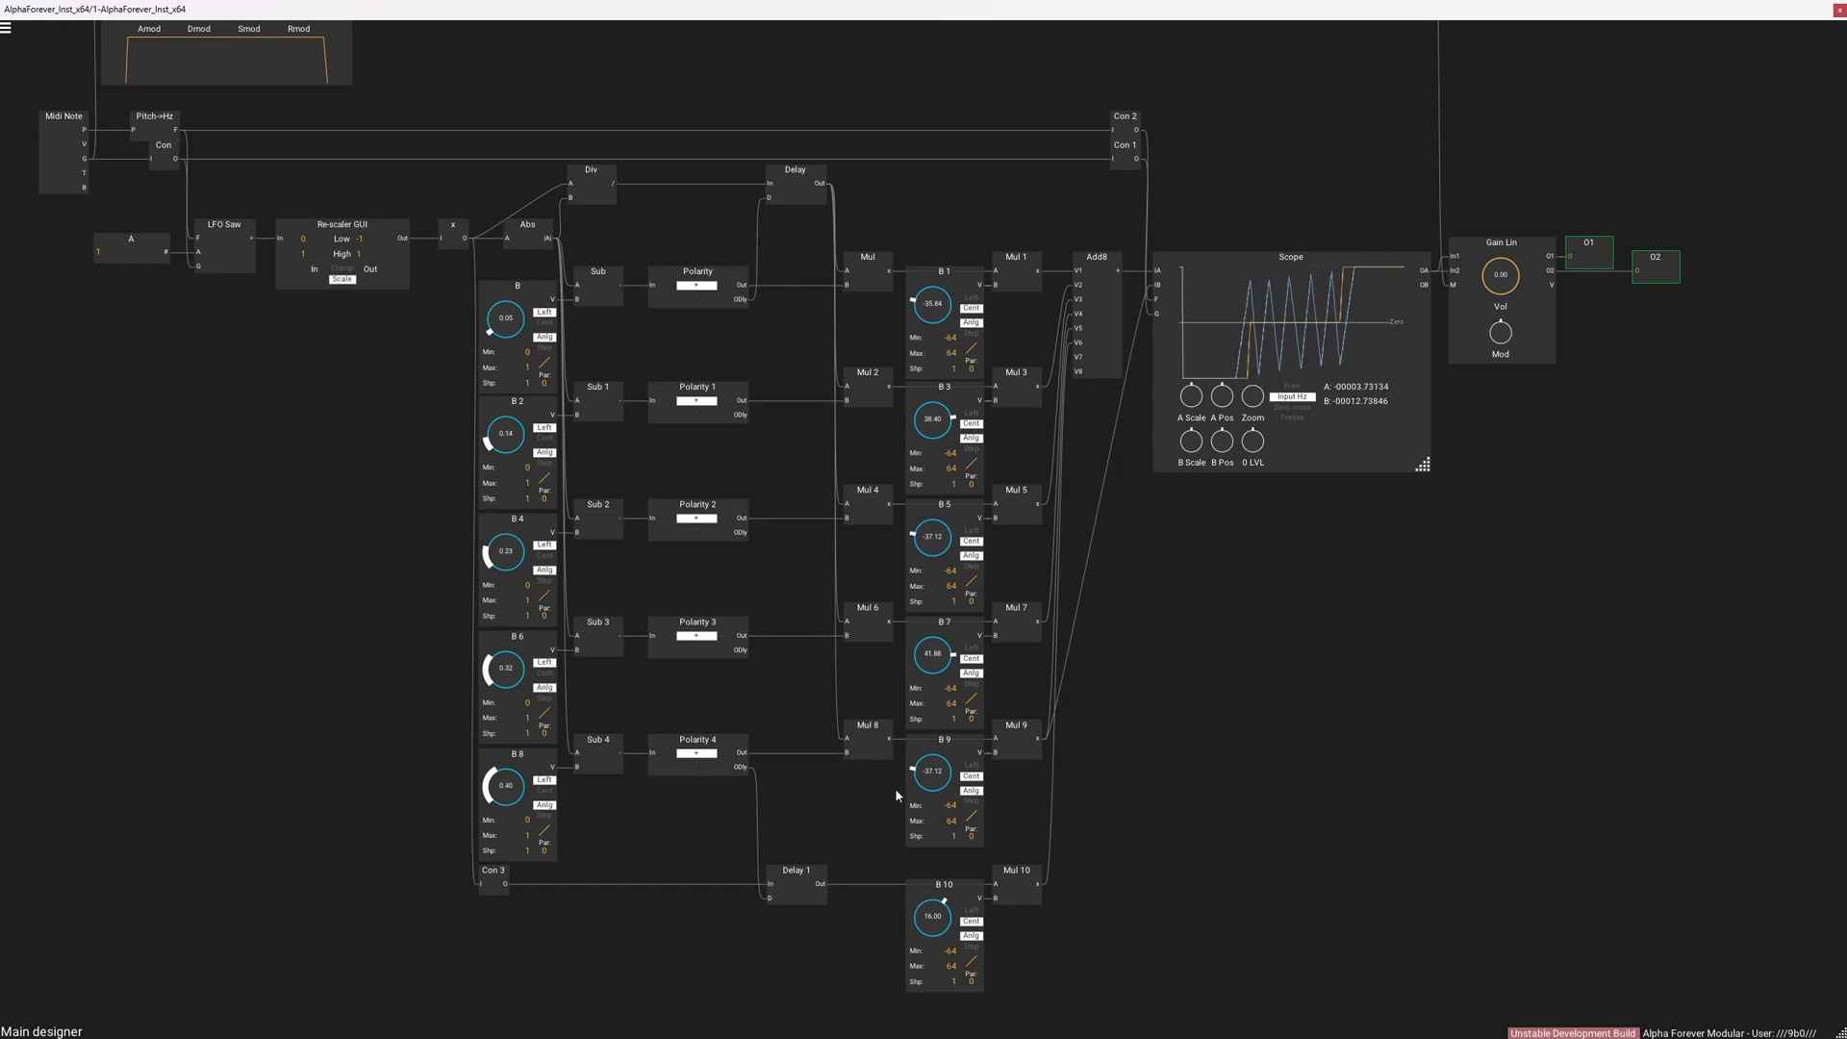
scroll(936, 781, up, 4)
scroll(938, 773, up, 2)
scroll(938, 773, down, 1)
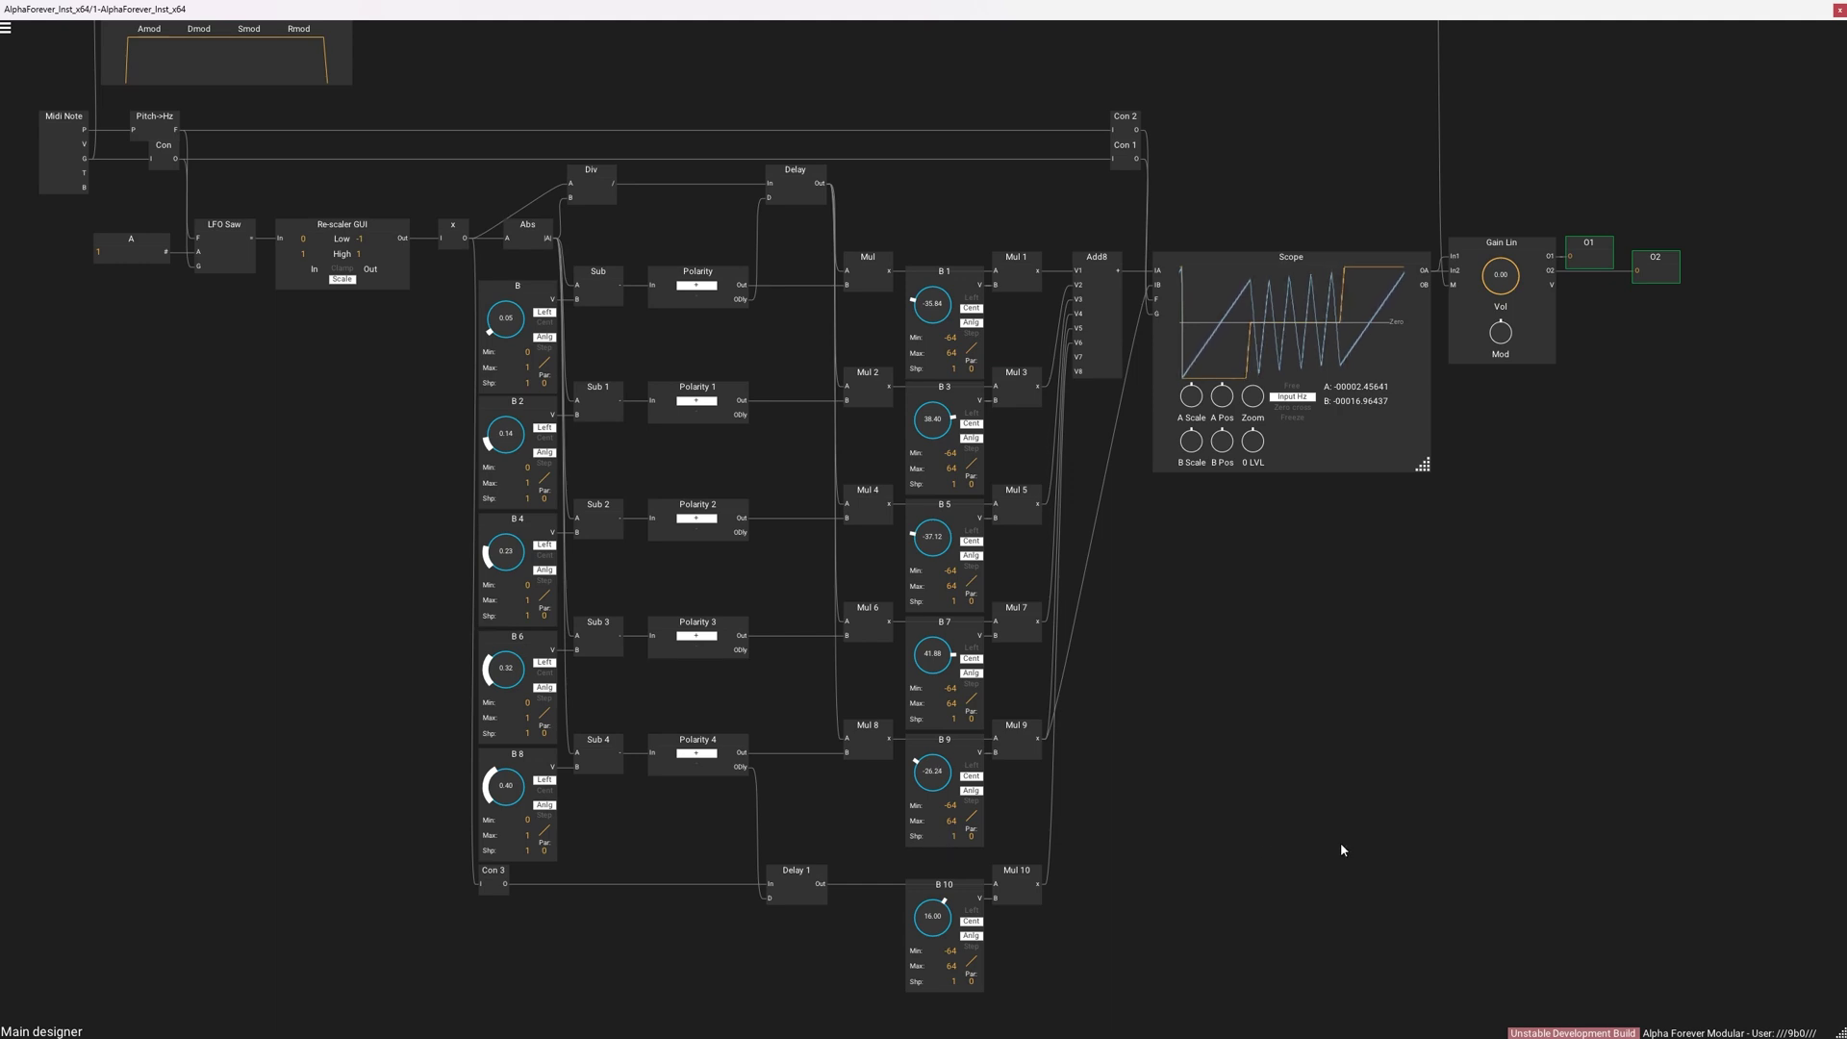
Step: Cut all waveshaper modules, from x and Abs through Add8, out of the main designer
scroll(1151, 660, down, 2)
drag(649, 314, 1144, 903)
key(Delete)
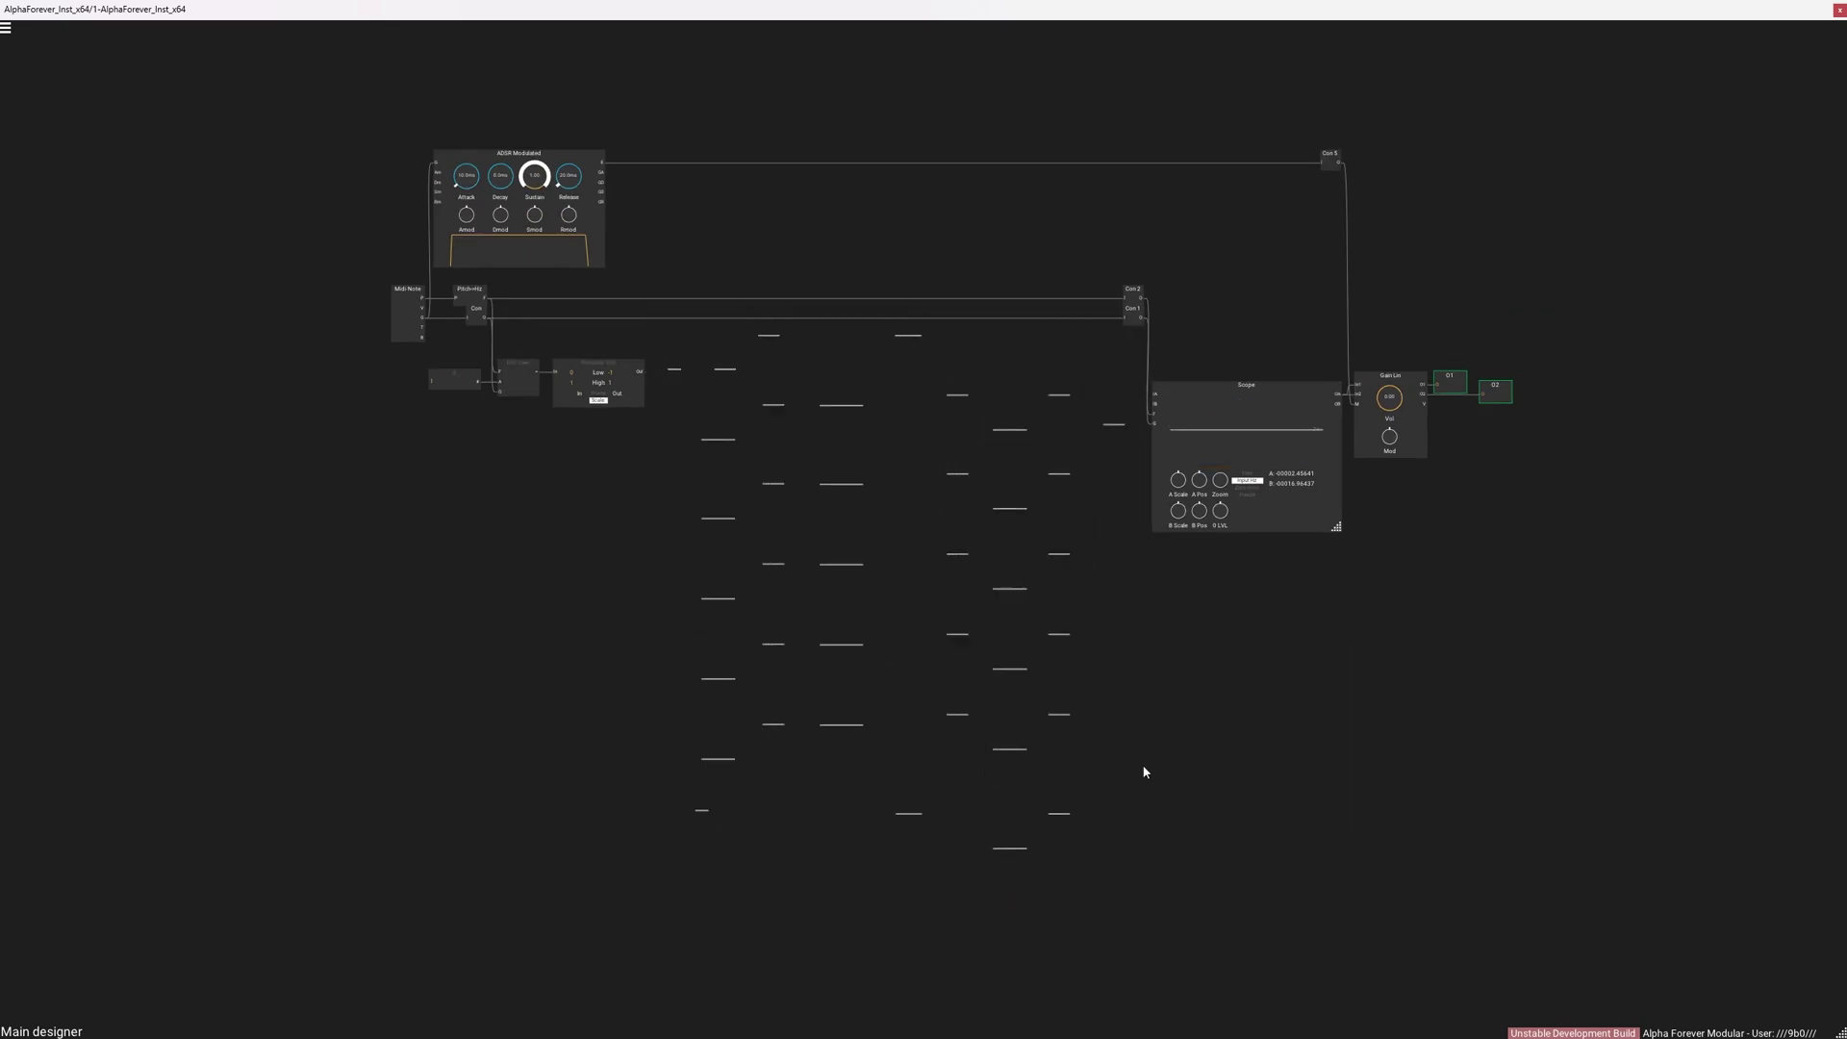
Step: Add a Designer module in the cleared area and name it Timbre 259
scroll(891, 390, up, 2)
right_click(758, 334)
text(text)
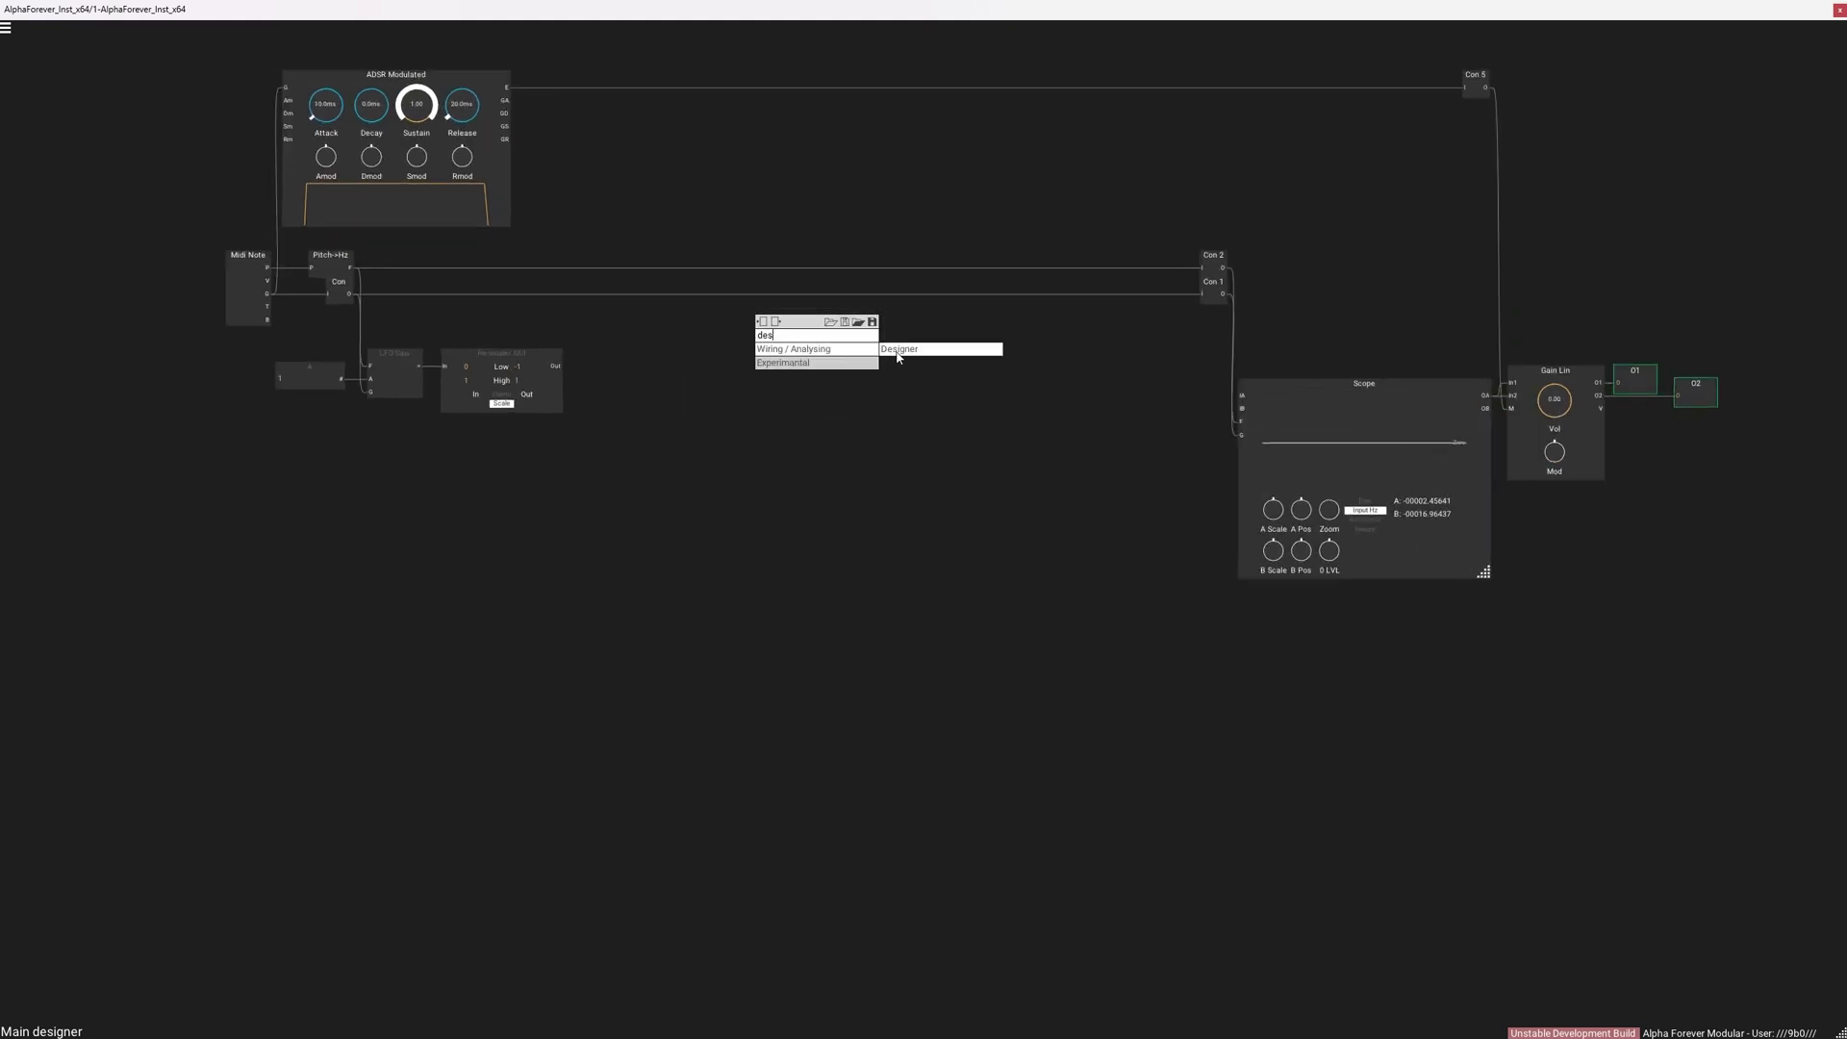
click(893, 350)
double_click(788, 316)
text(Buchla 259)
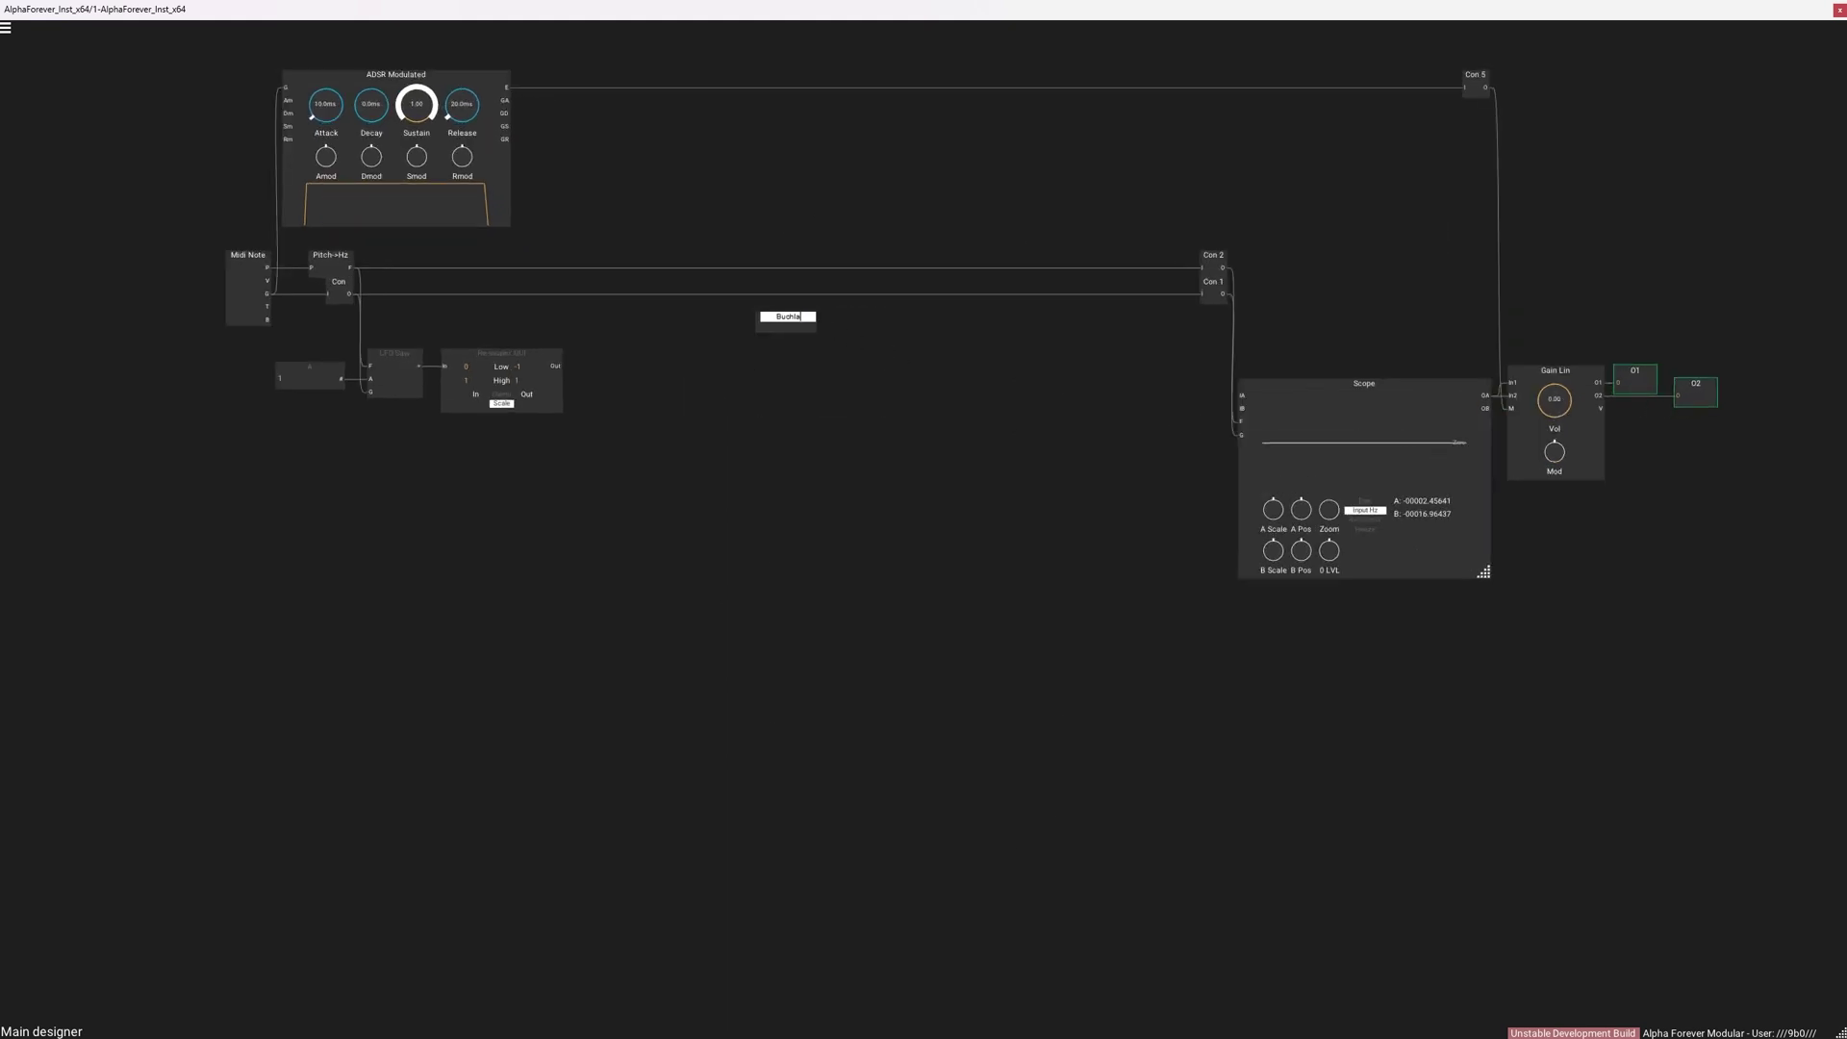
key(ctrl+a)
text(Timbre 259)
key(Return)
Step: Open Timbre 259, paste the waveshaper modules into it, and connect an input module to x and an output module to Add8's output
double_click(778, 328)
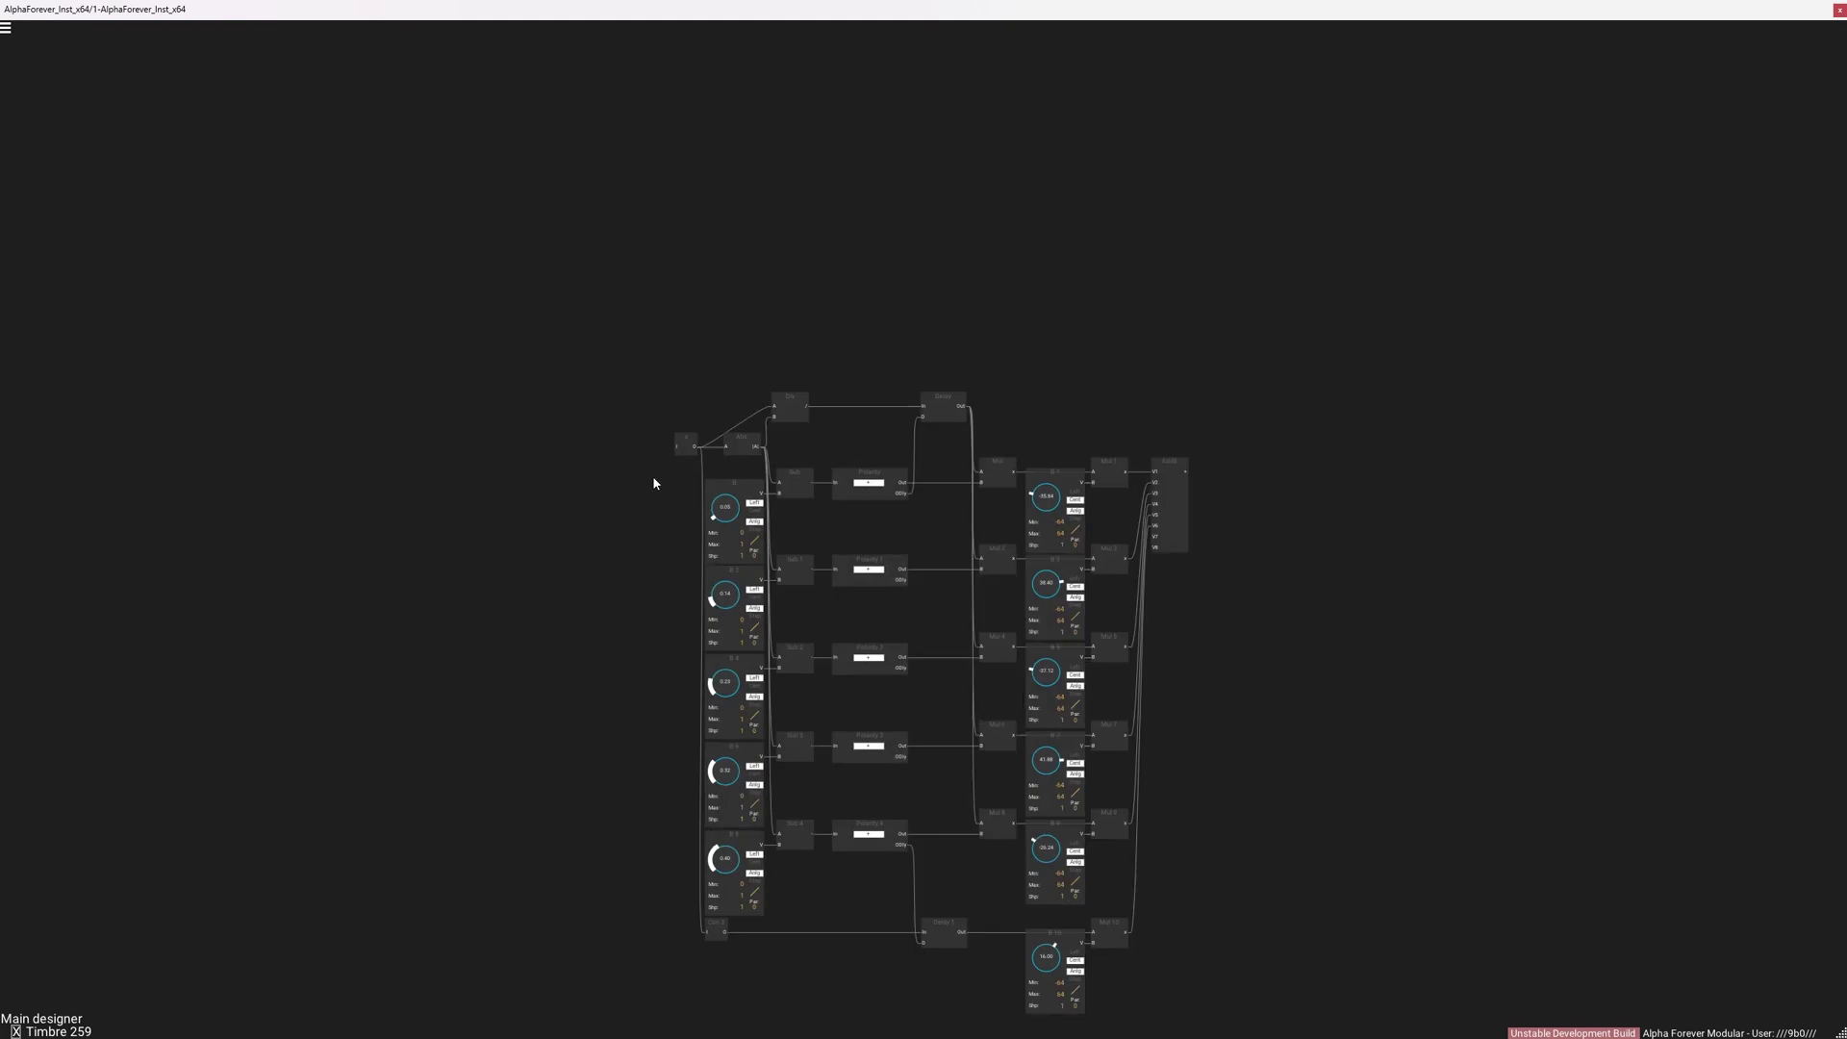
scroll(635, 526, up, 2)
key(i)
drag(1520, 445, 1607, 438)
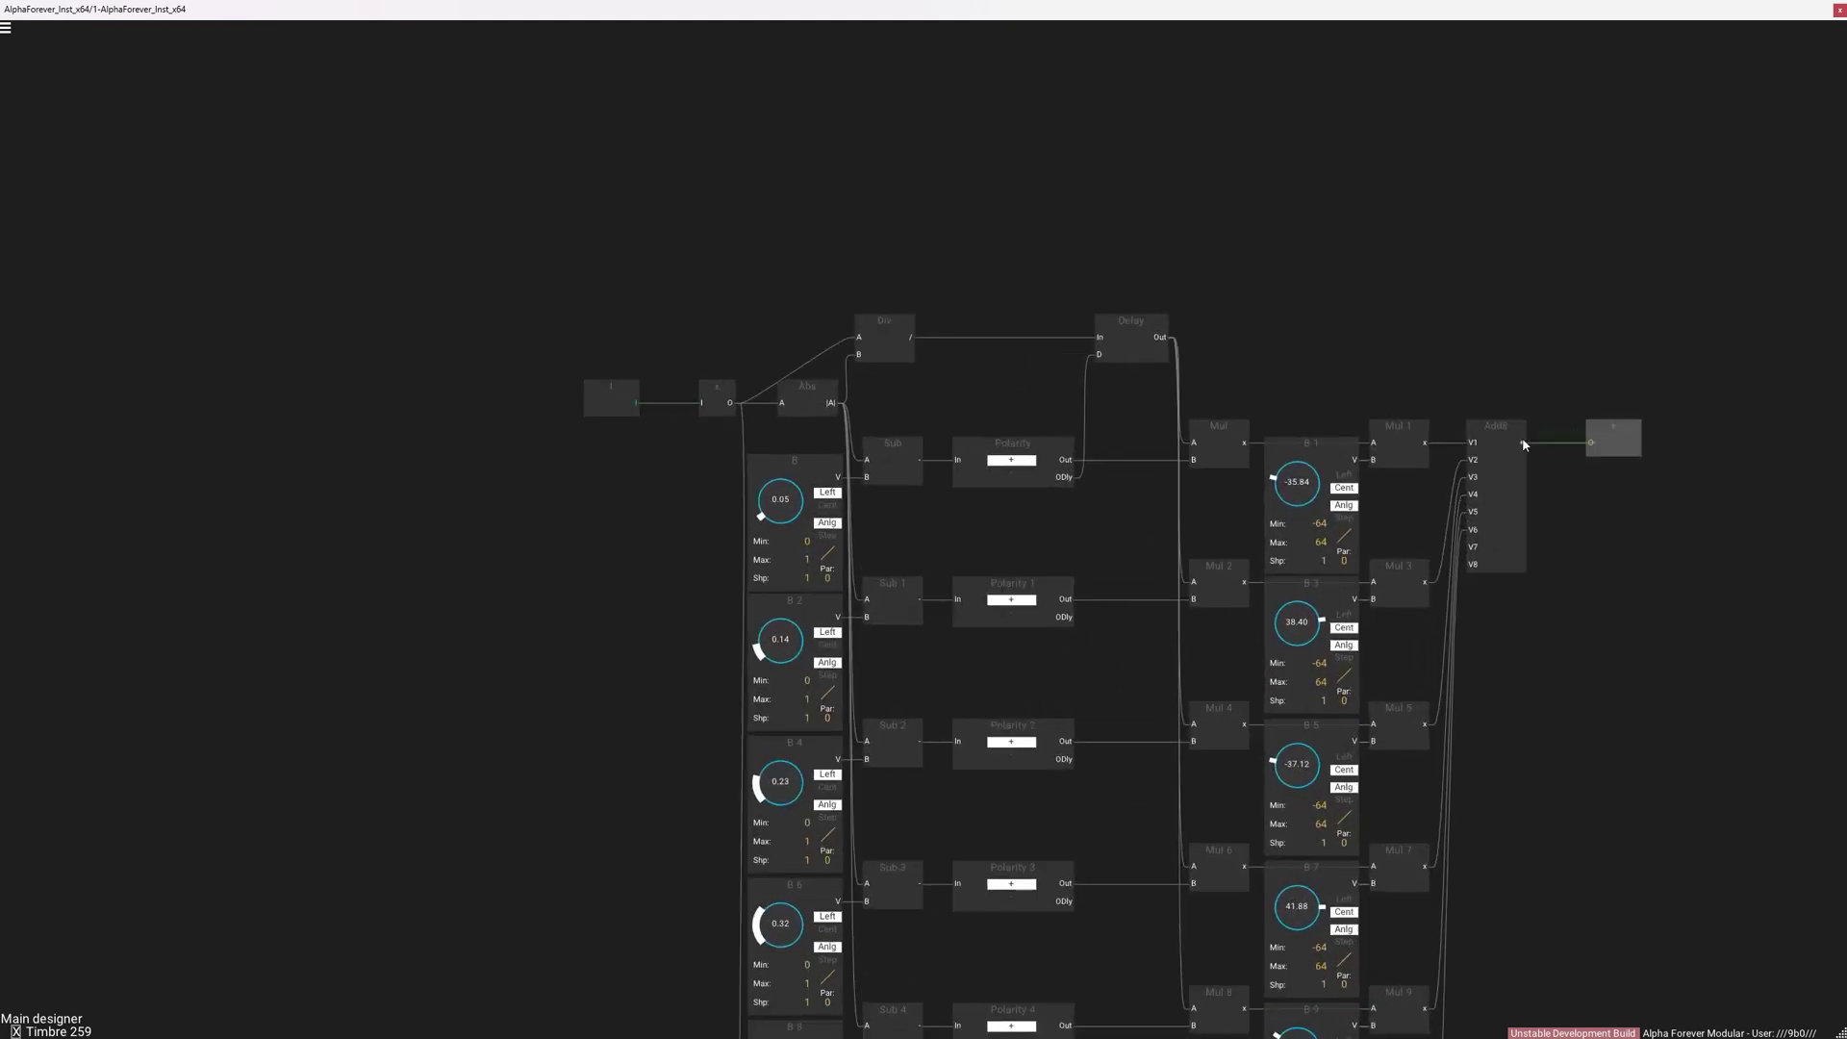
Step: Name the Timbre 259 output module y and its input module x
text(y)
key(Return)
double_click(608, 387)
text(x)
key(Return)
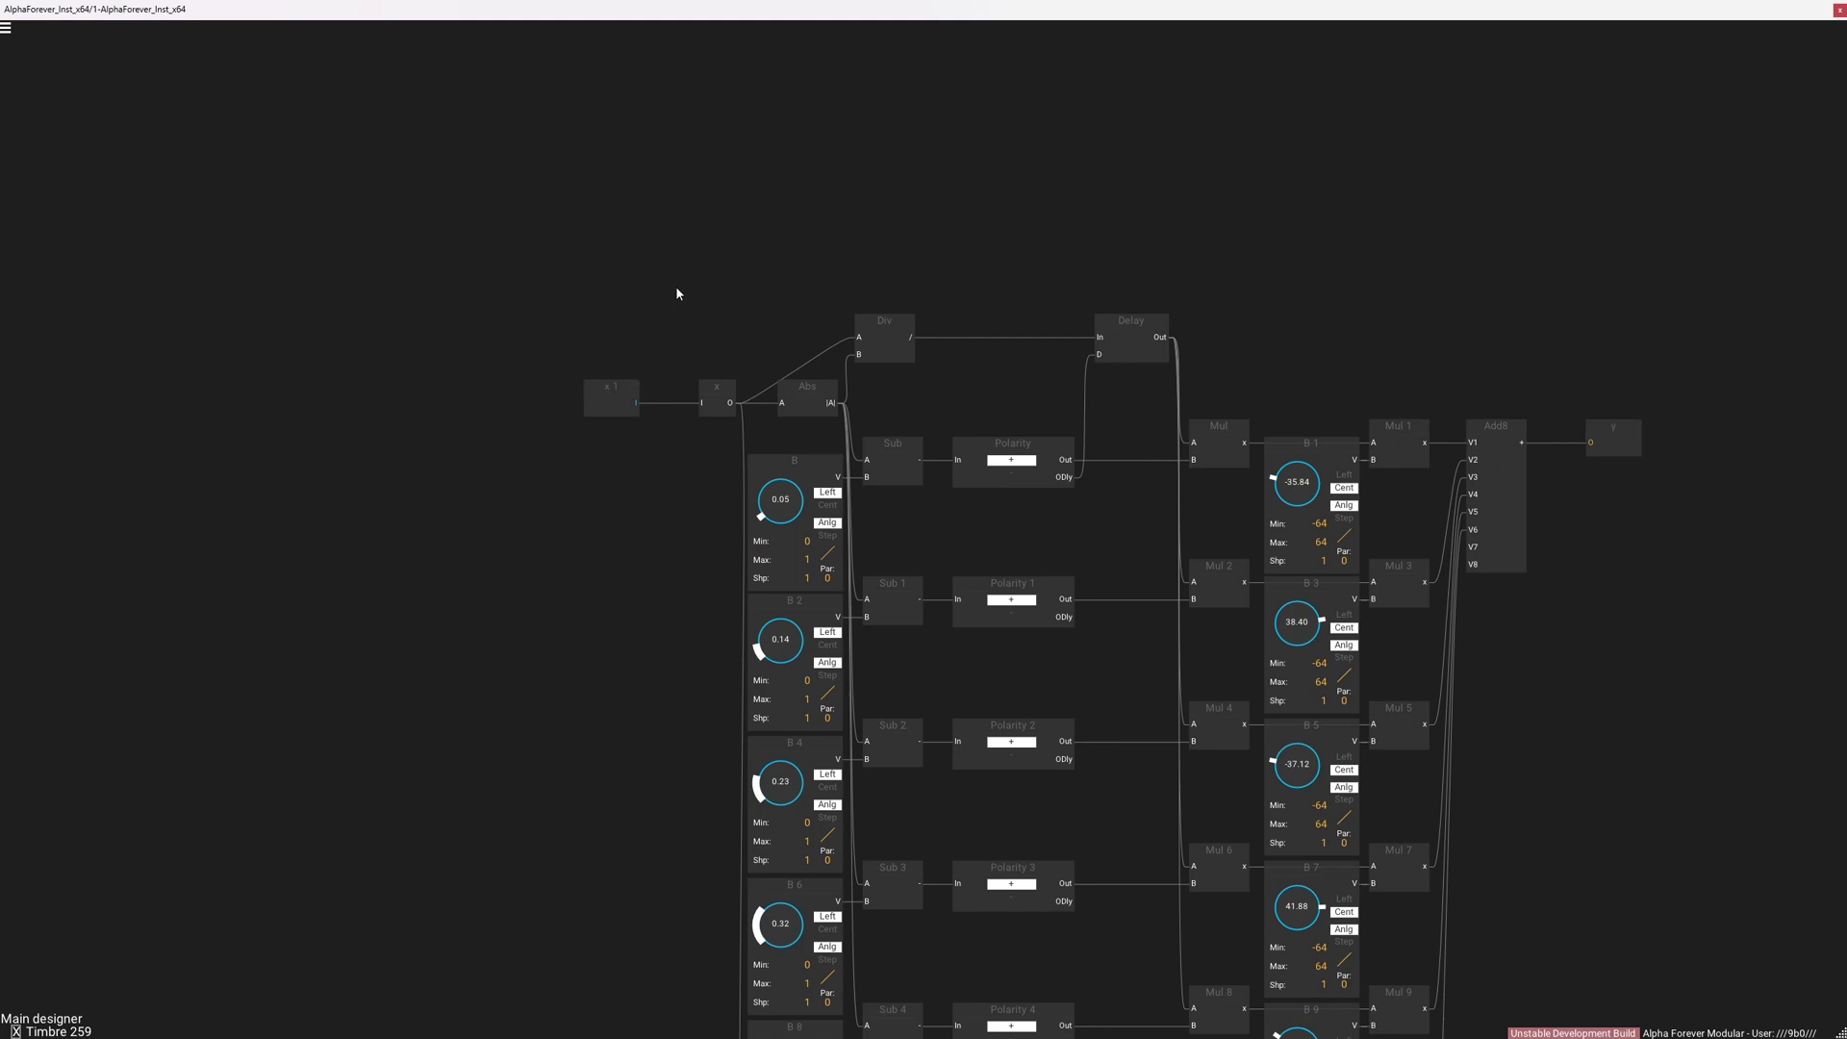
double_click(675, 286)
double_click(777, 328)
scroll(755, 349, down, 1)
Step: Rename the Timbre 259 input module I1 and its output module O1, and return to the main designer
double_click(632, 339)
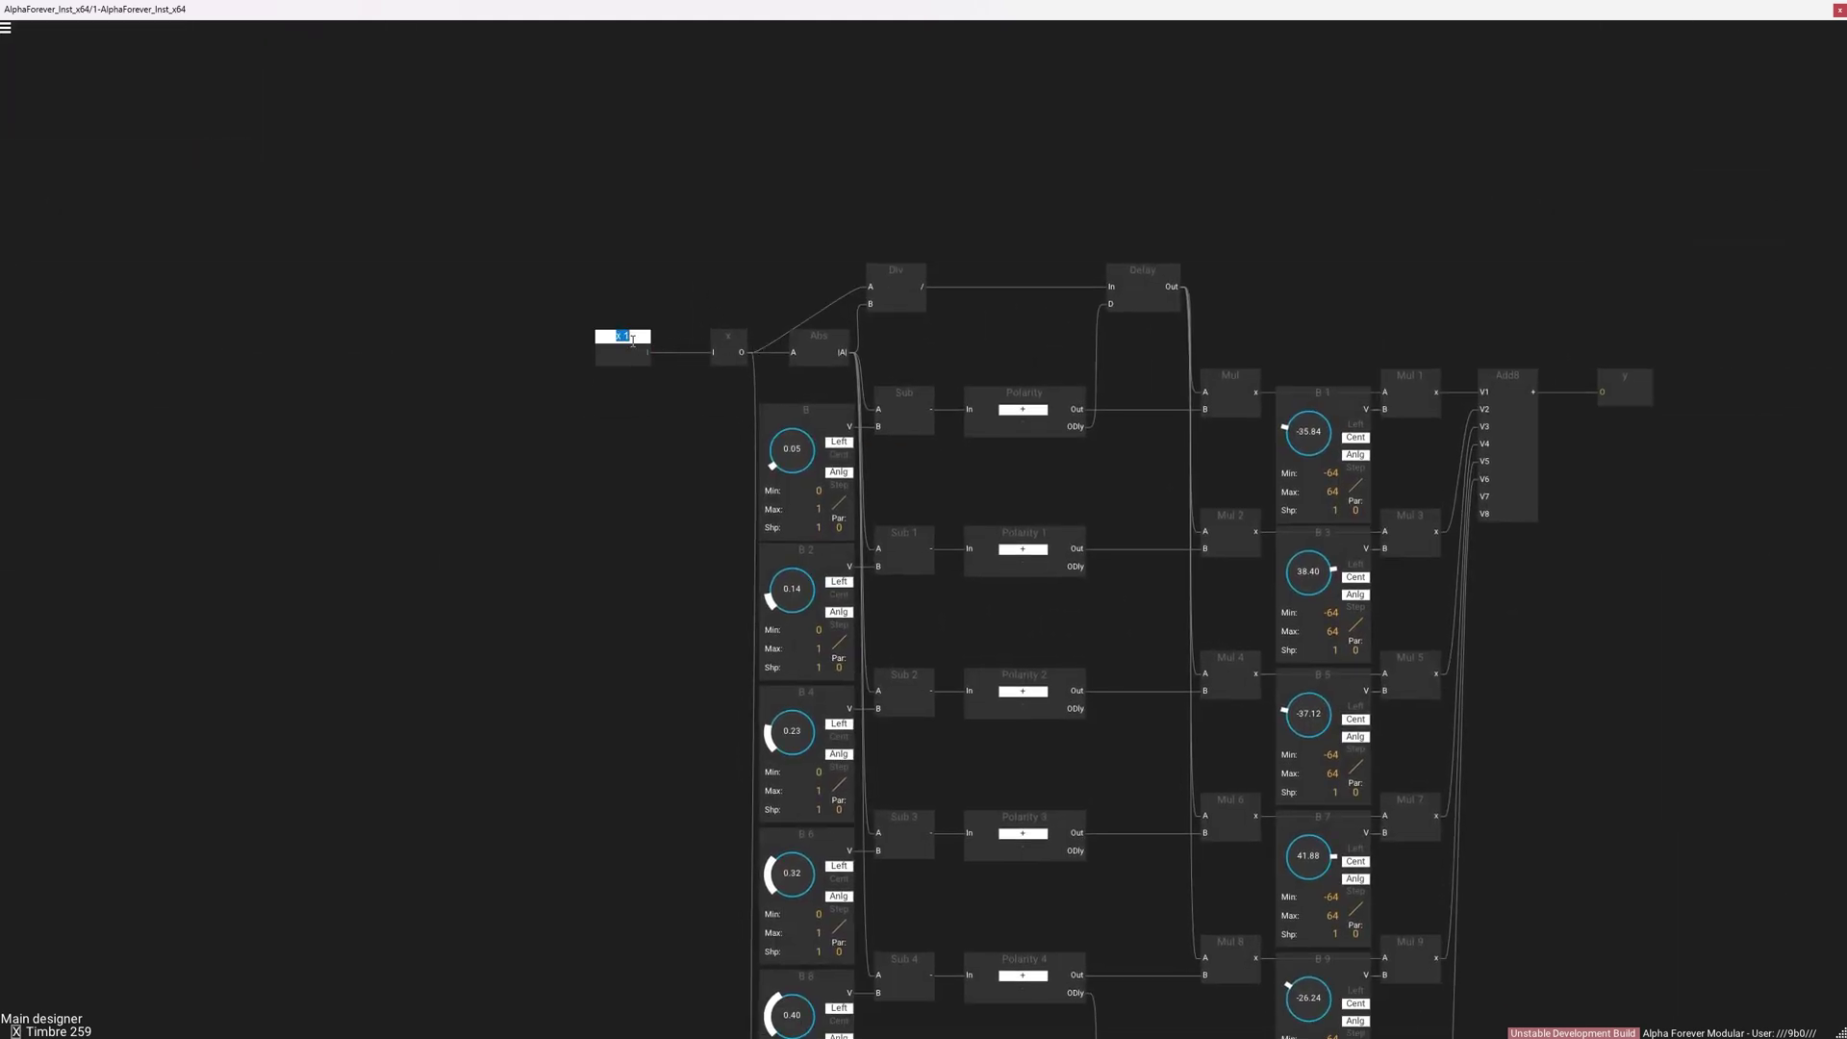
text(I1)
click(1130, 228)
double_click(1634, 378)
text(O1)
click(1555, 260)
drag(1541, 267, 1319, 100)
scroll(1319, 100, down, 2)
scroll(1319, 100, up, 2)
double_click(1319, 100)
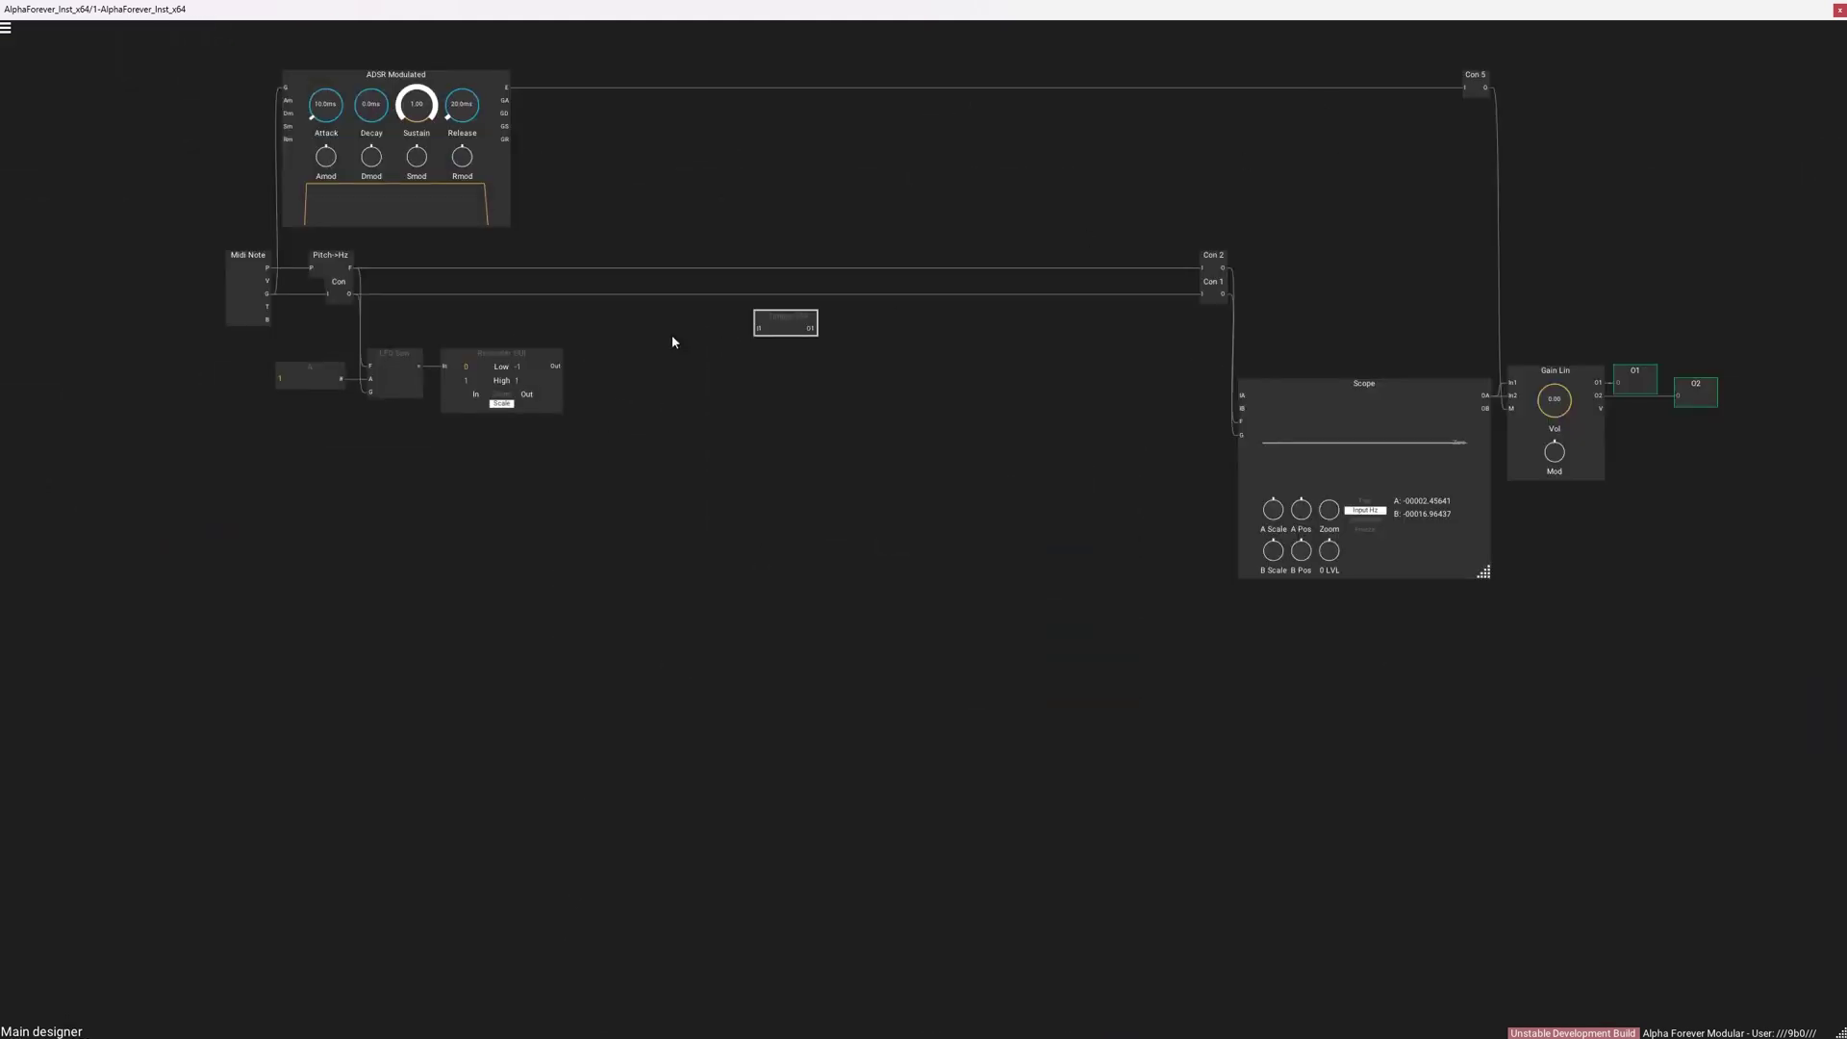
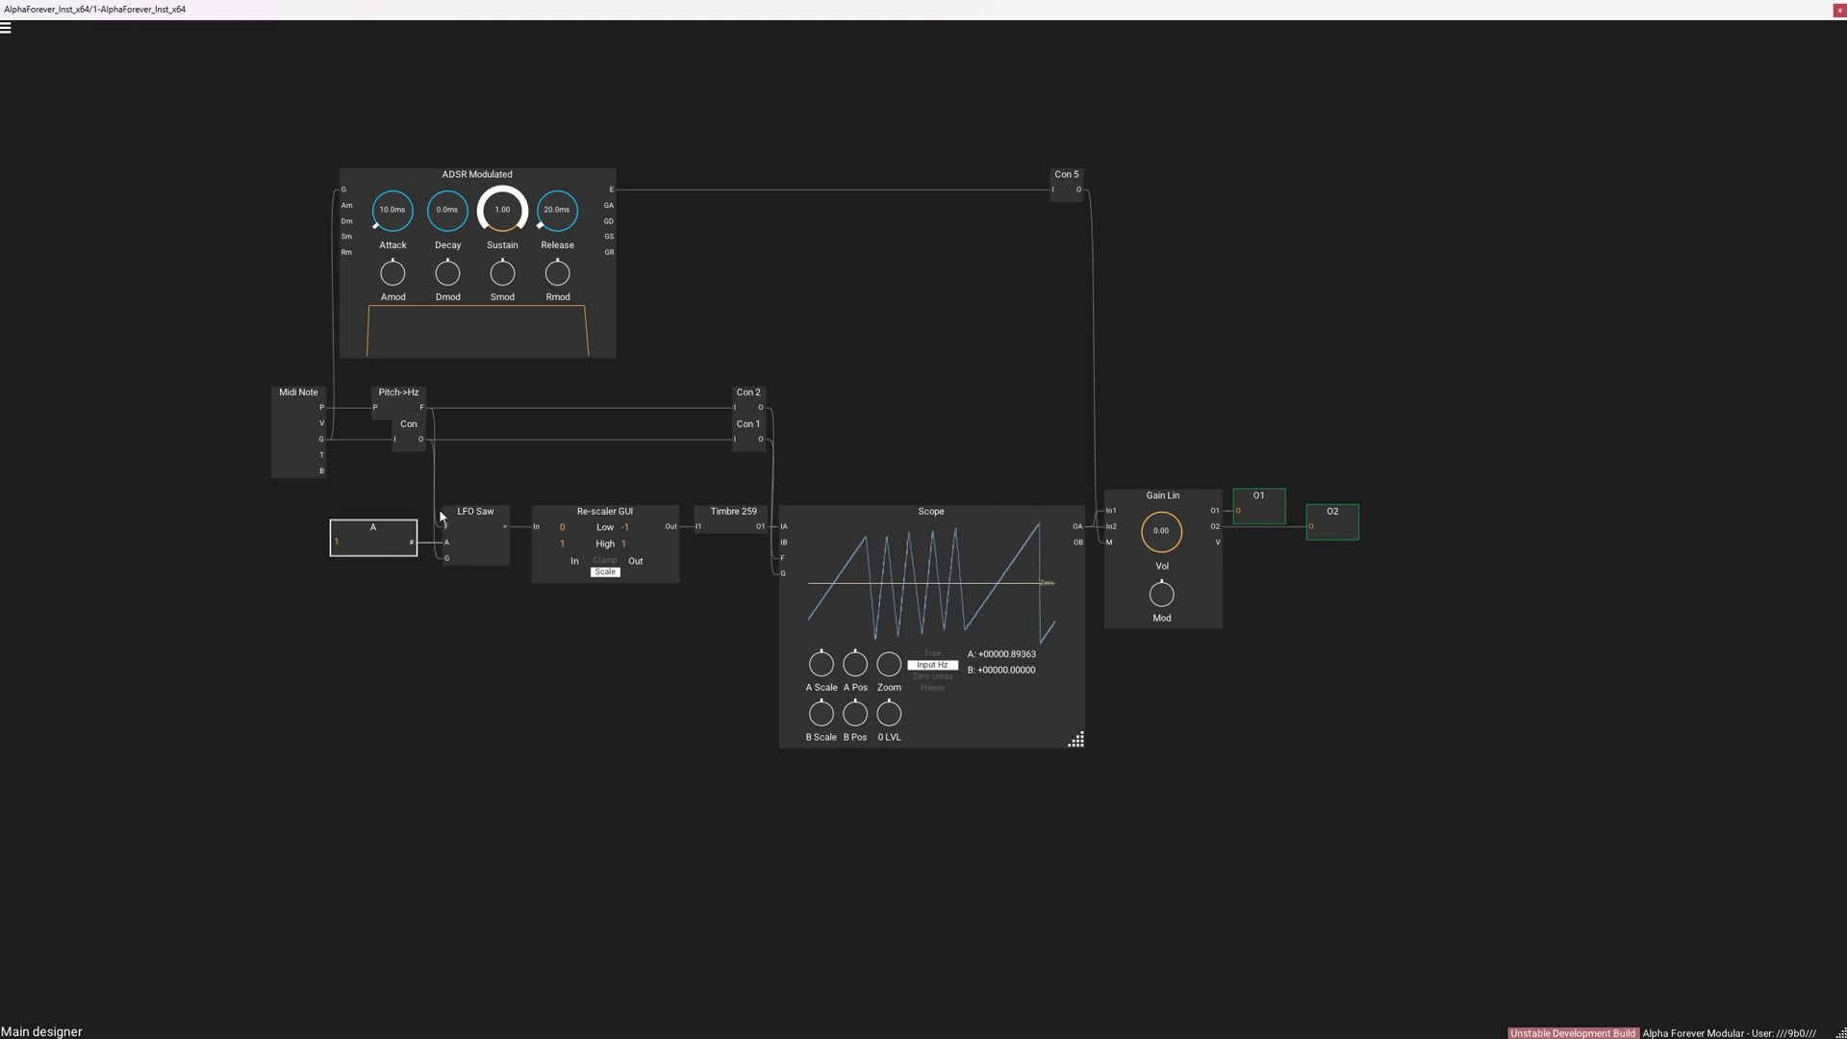
Step: Replace the A constant, LFO Saw and Re-scaler GUI with an OSC Multi whose O output feeds Timbre 259's I1 input
click(472, 520)
click(484, 482)
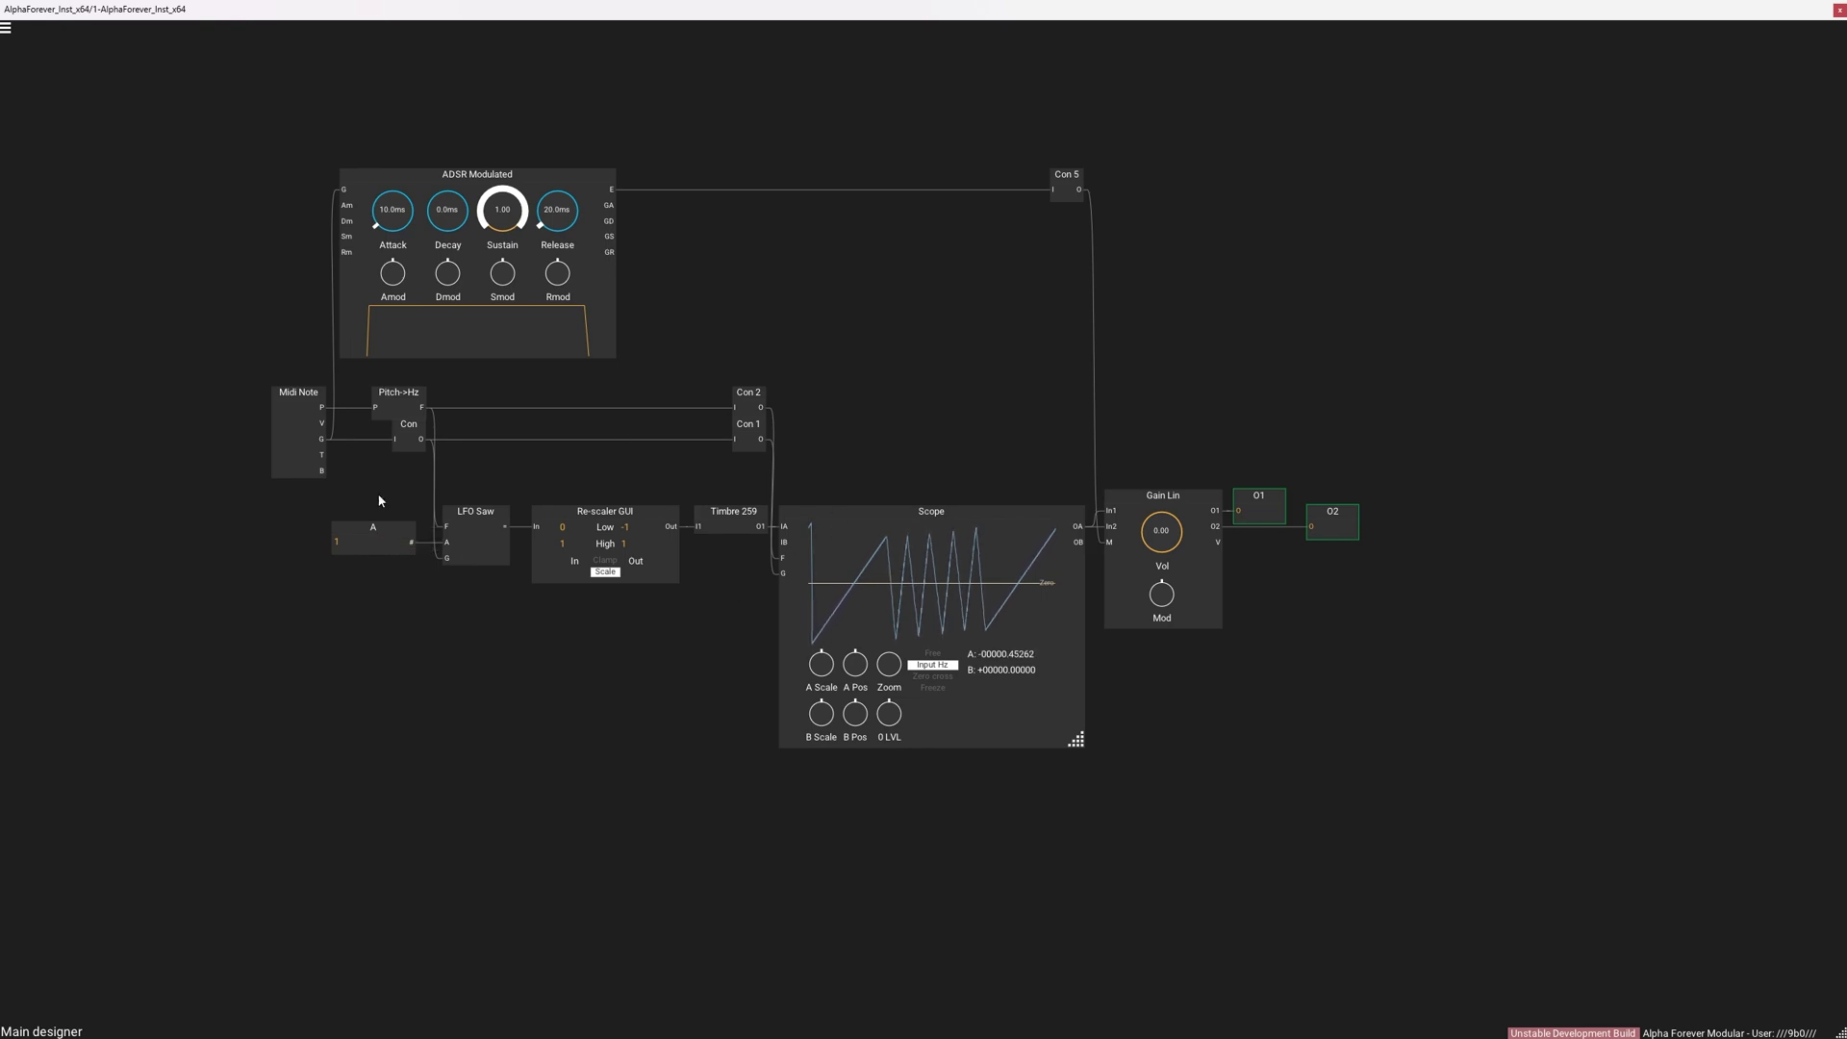
drag(302, 597, 589, 481)
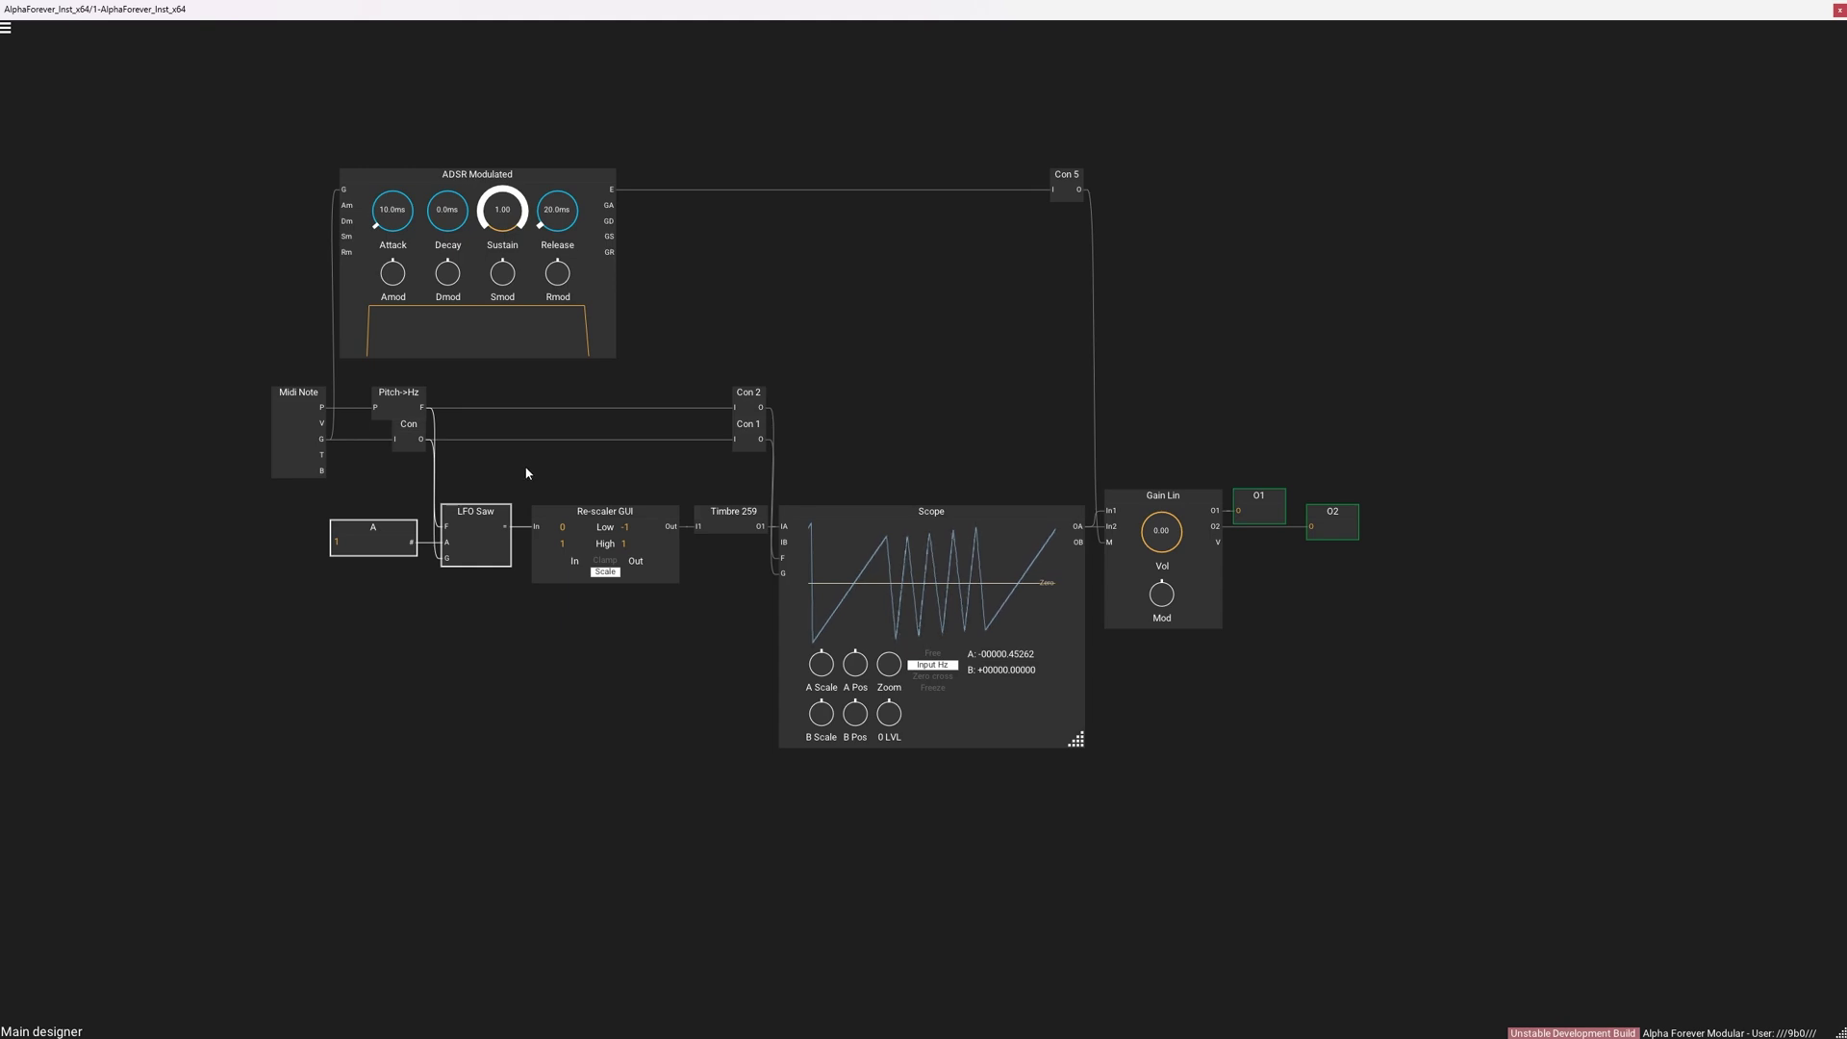
key(Delete)
right_click(389, 488)
text(osc)
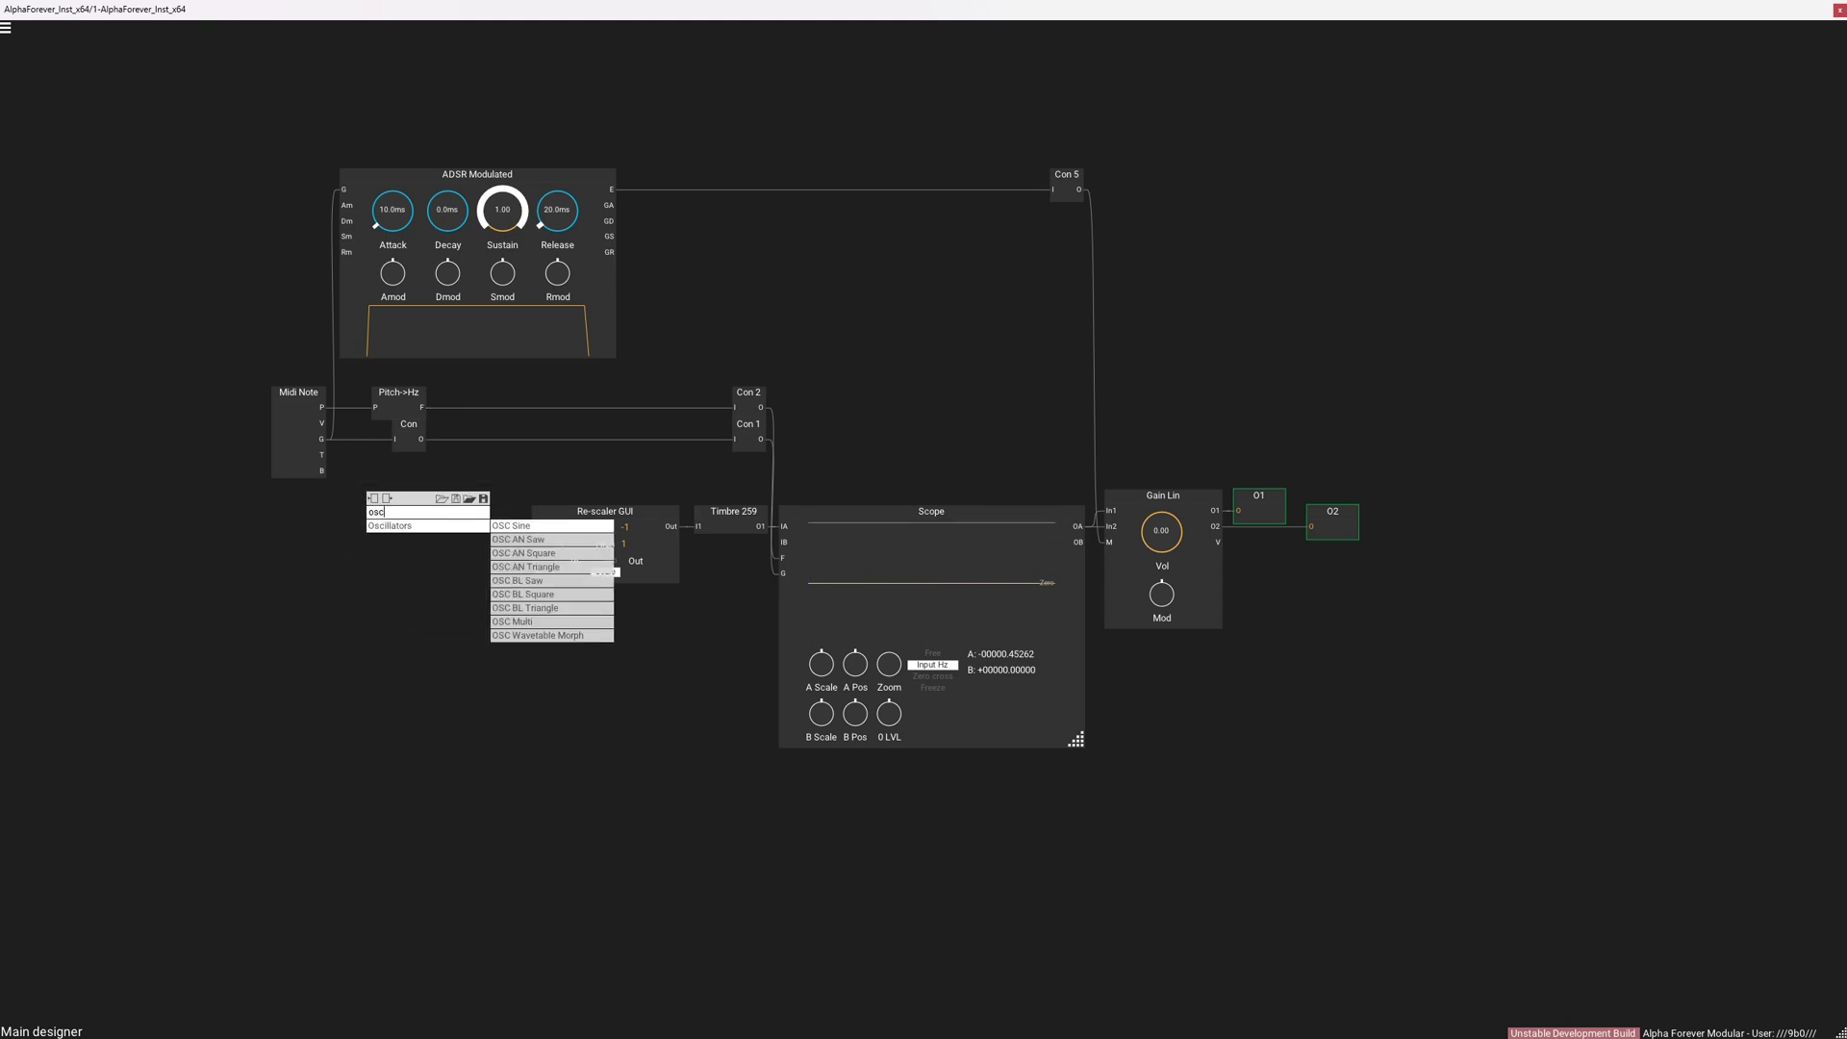
click(529, 621)
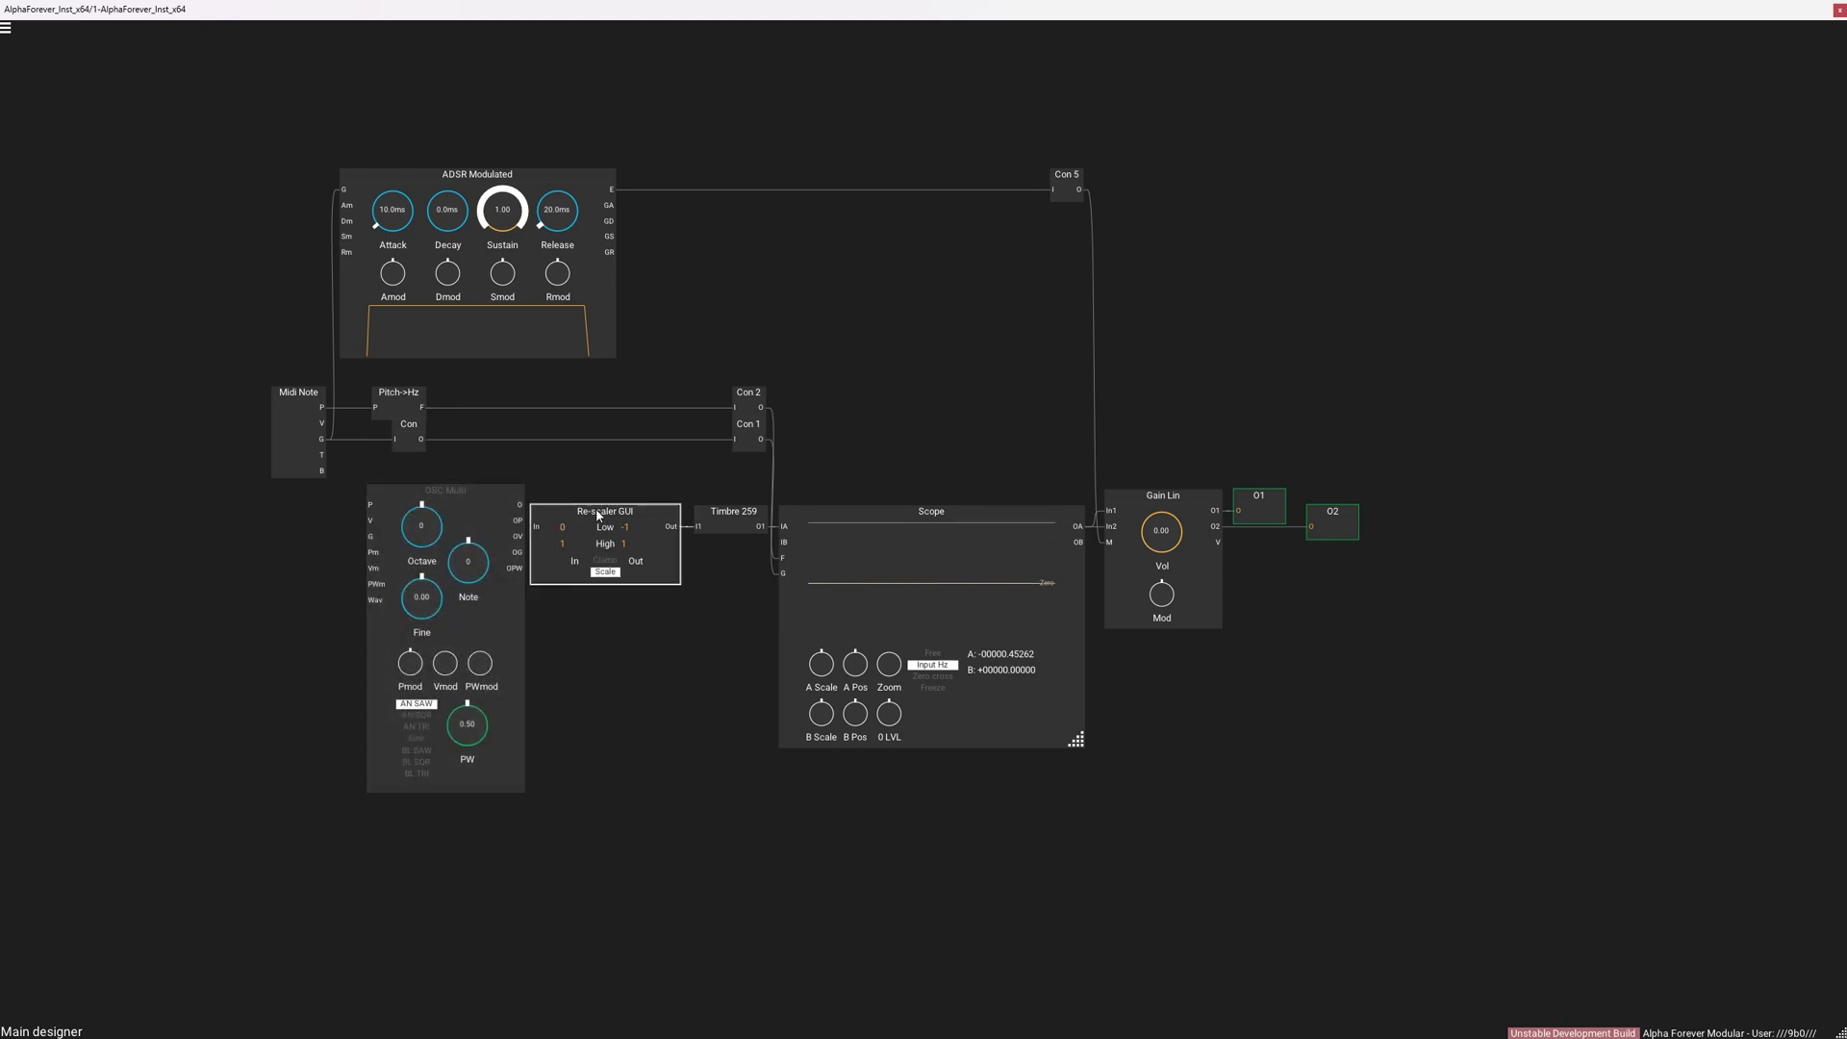
mouse_move(521, 504)
mouse_down()
mouse_move(764, 541)
mouse_move(701, 527)
mouse_up()
drag(520, 488, 520, 509)
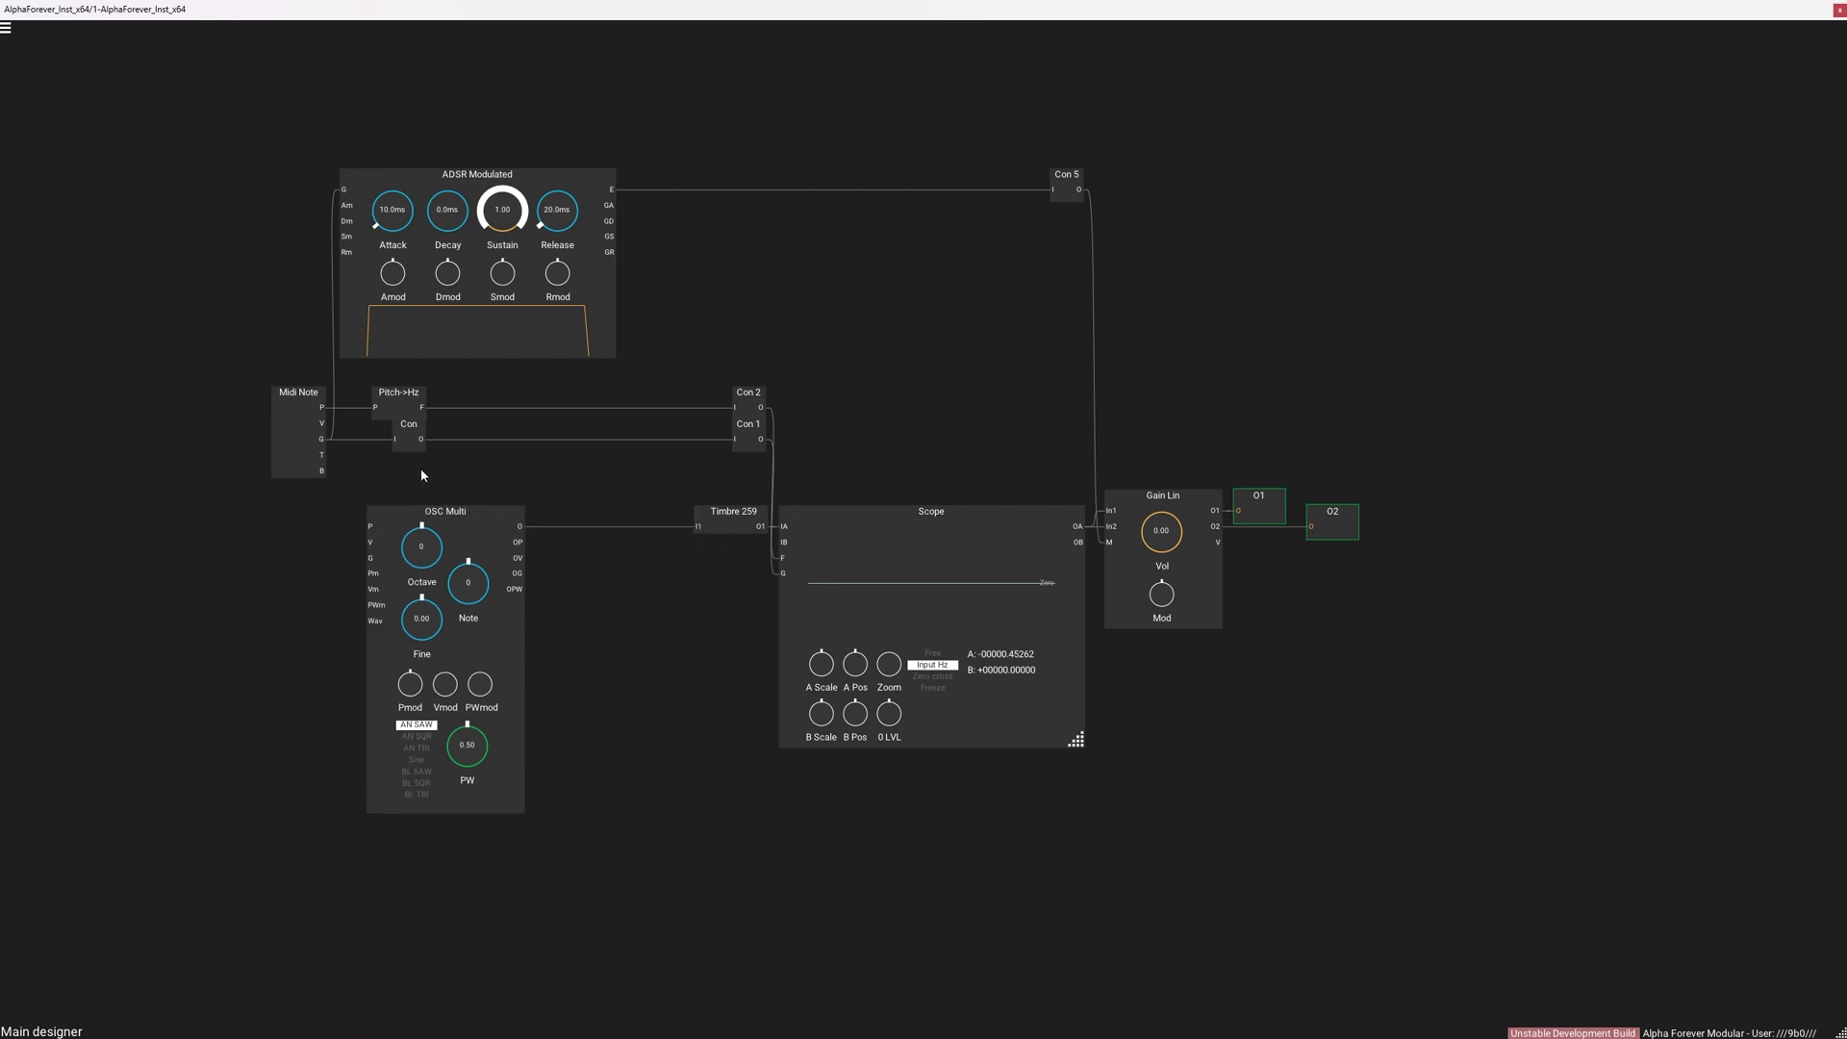
Step: Connect Midi Note's P and G outputs to OSC Multi's matching inputs and add a constant of 1 to its V input
mouse_move(322, 407)
mouse_down()
mouse_move(371, 526)
mouse_move(318, 481)
mouse_move(322, 439)
mouse_up()
double_click(371, 543)
drag(164, 860, 736, 169)
click(737, 166)
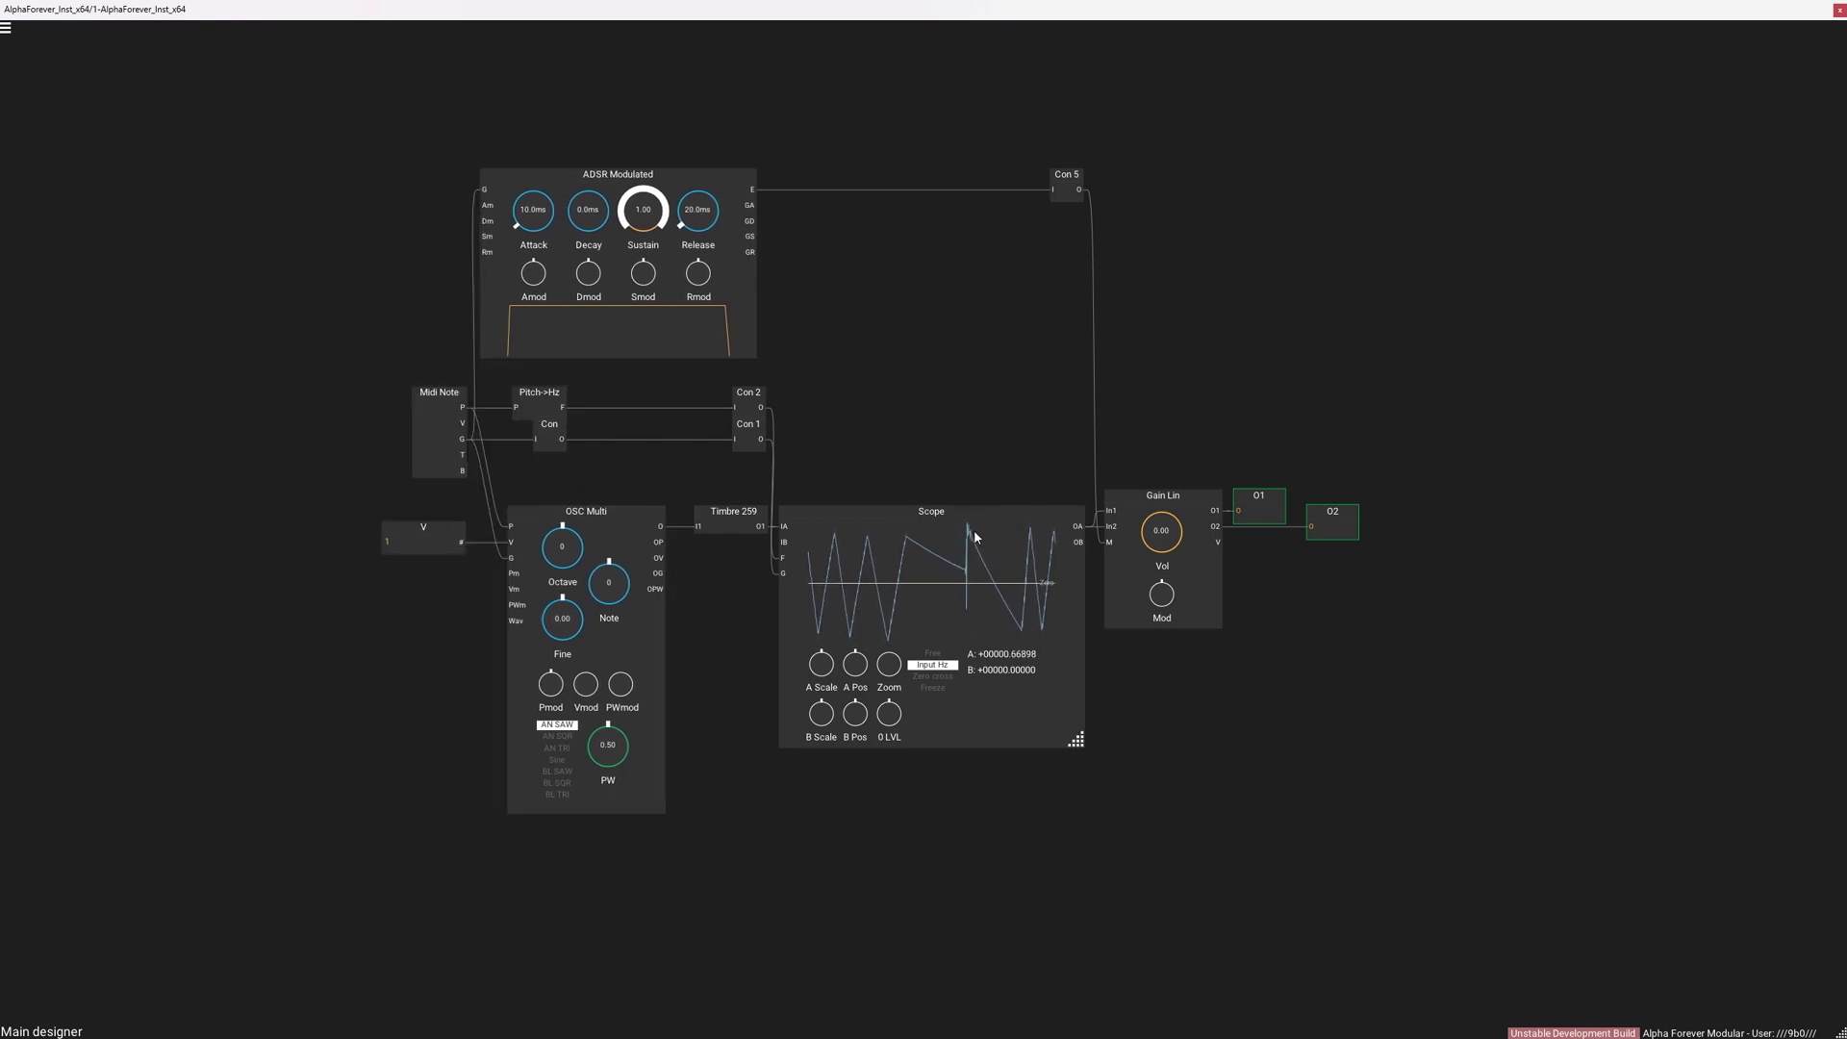
Step: Set the OSC Multi waveform to BL SAW and align the left edges of Pitch->Hz and Con with OSC Multi
click(557, 771)
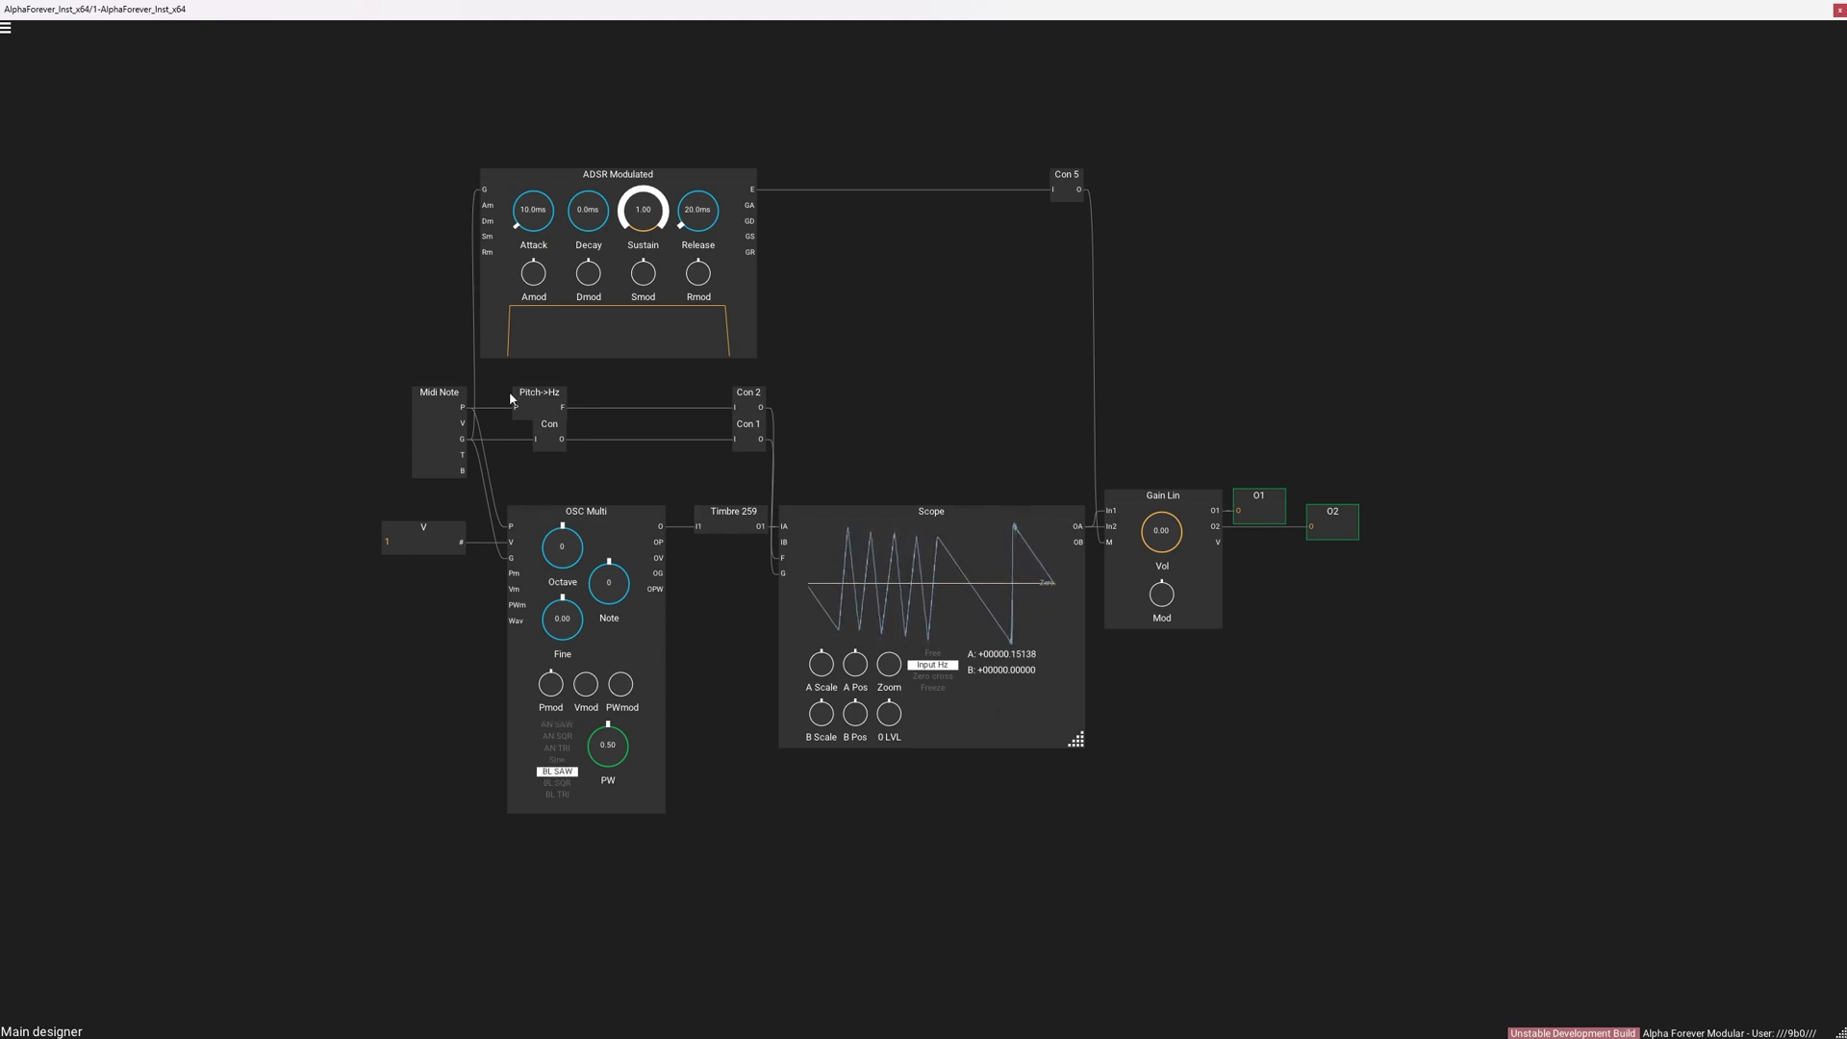
drag(493, 367, 693, 886)
key(ctrl+Left)
click(713, 602)
Step: Connect OSC Multi's O output to the Scope's IB input and change its waveform through BL TRI and AN TRI to Sine
drag(660, 527, 784, 542)
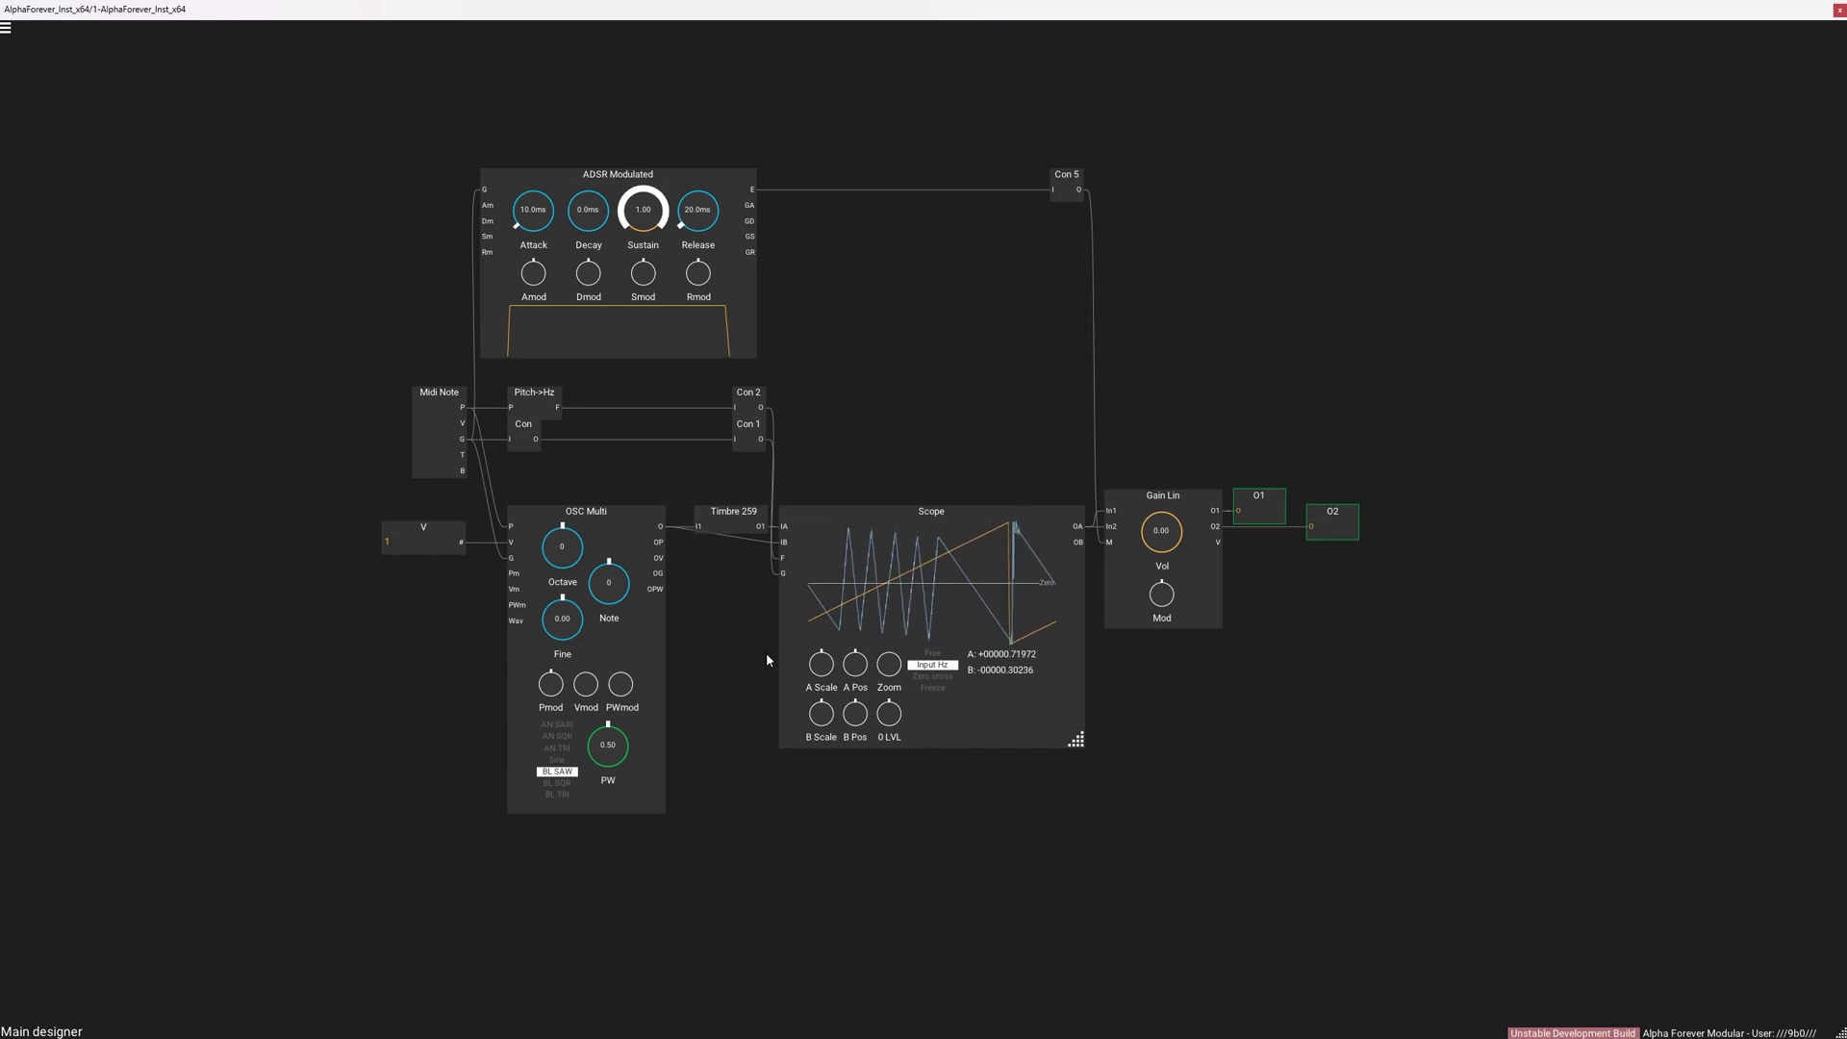
click(560, 795)
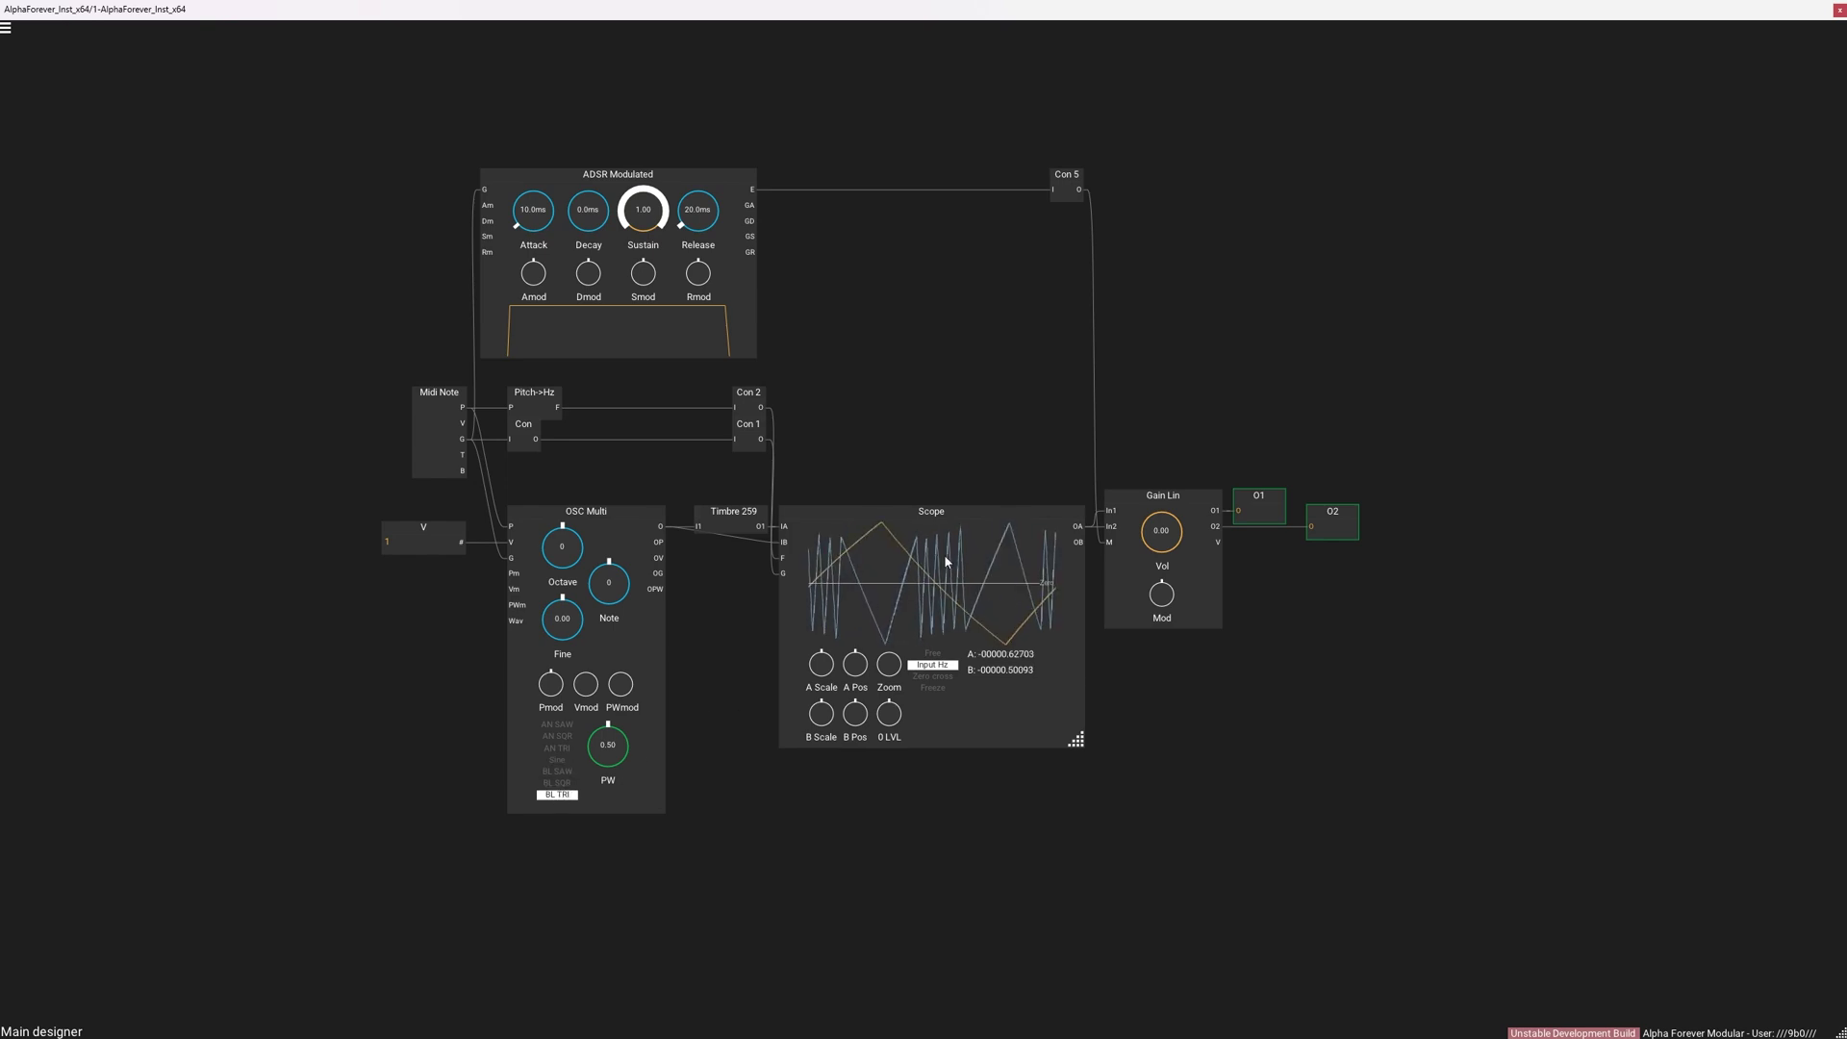
click(560, 748)
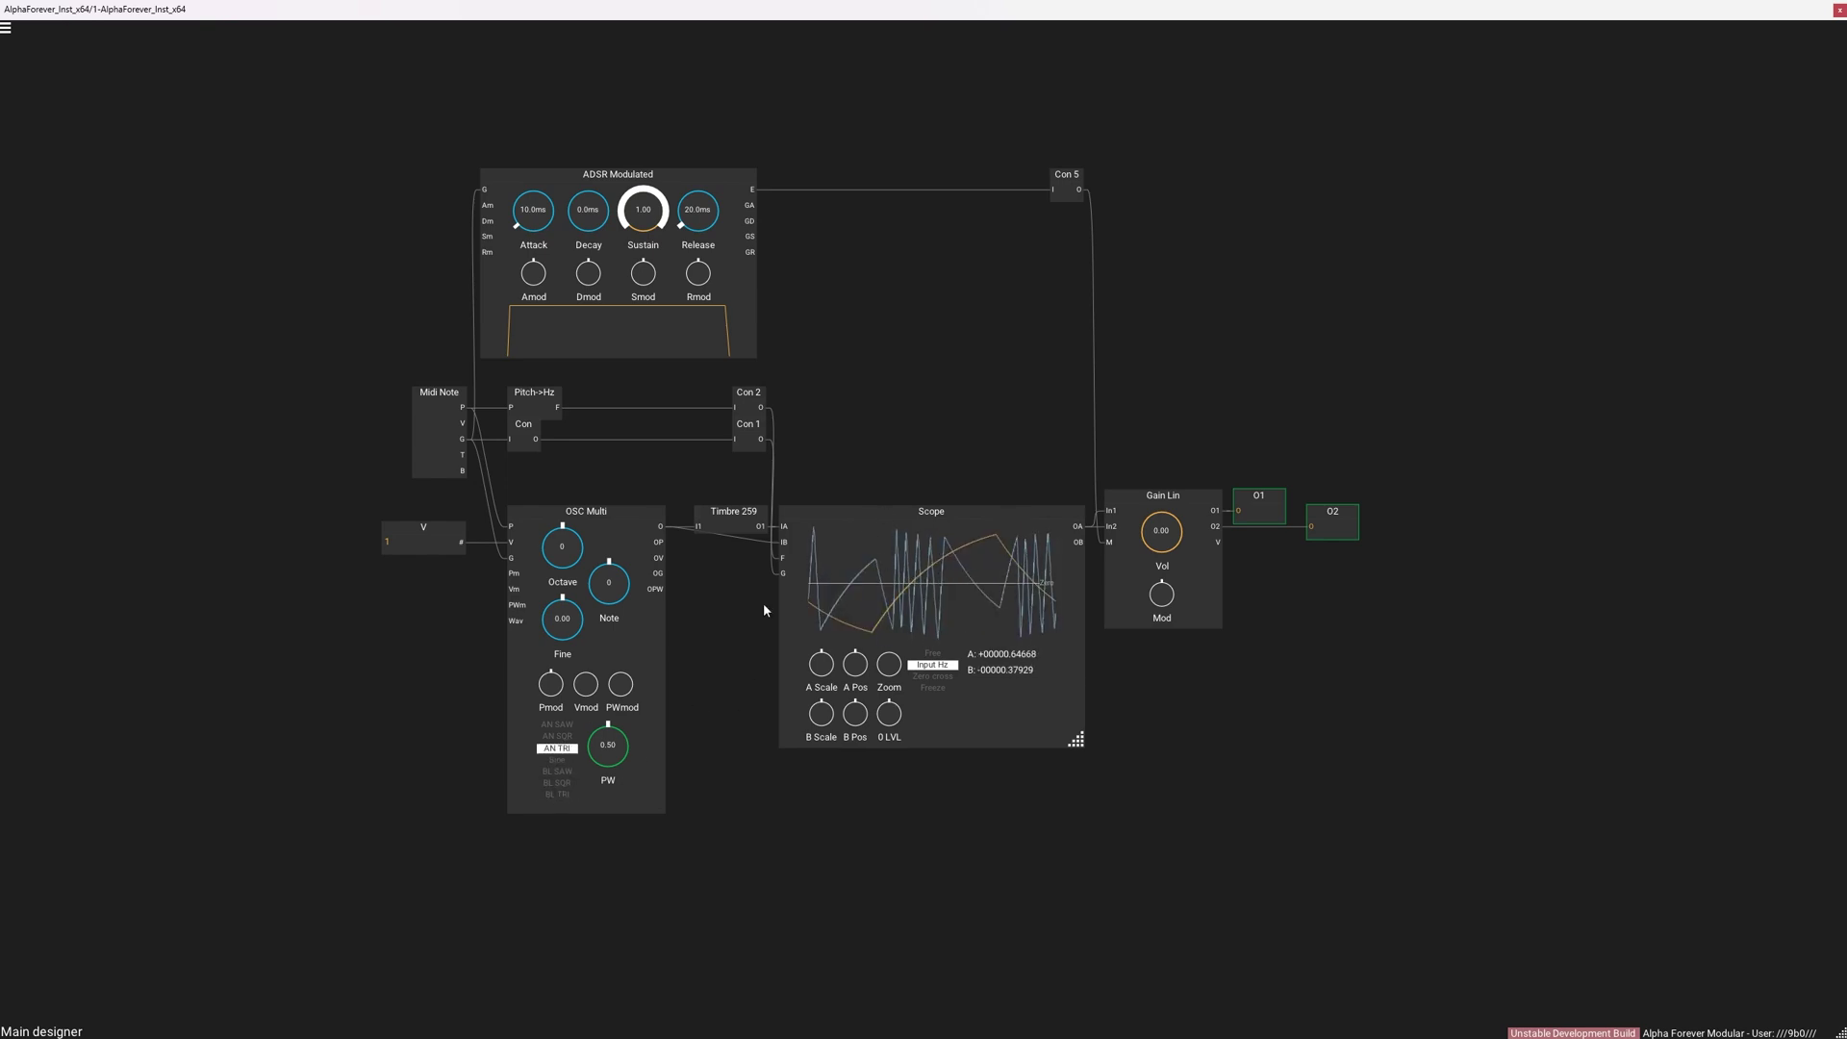
click(562, 760)
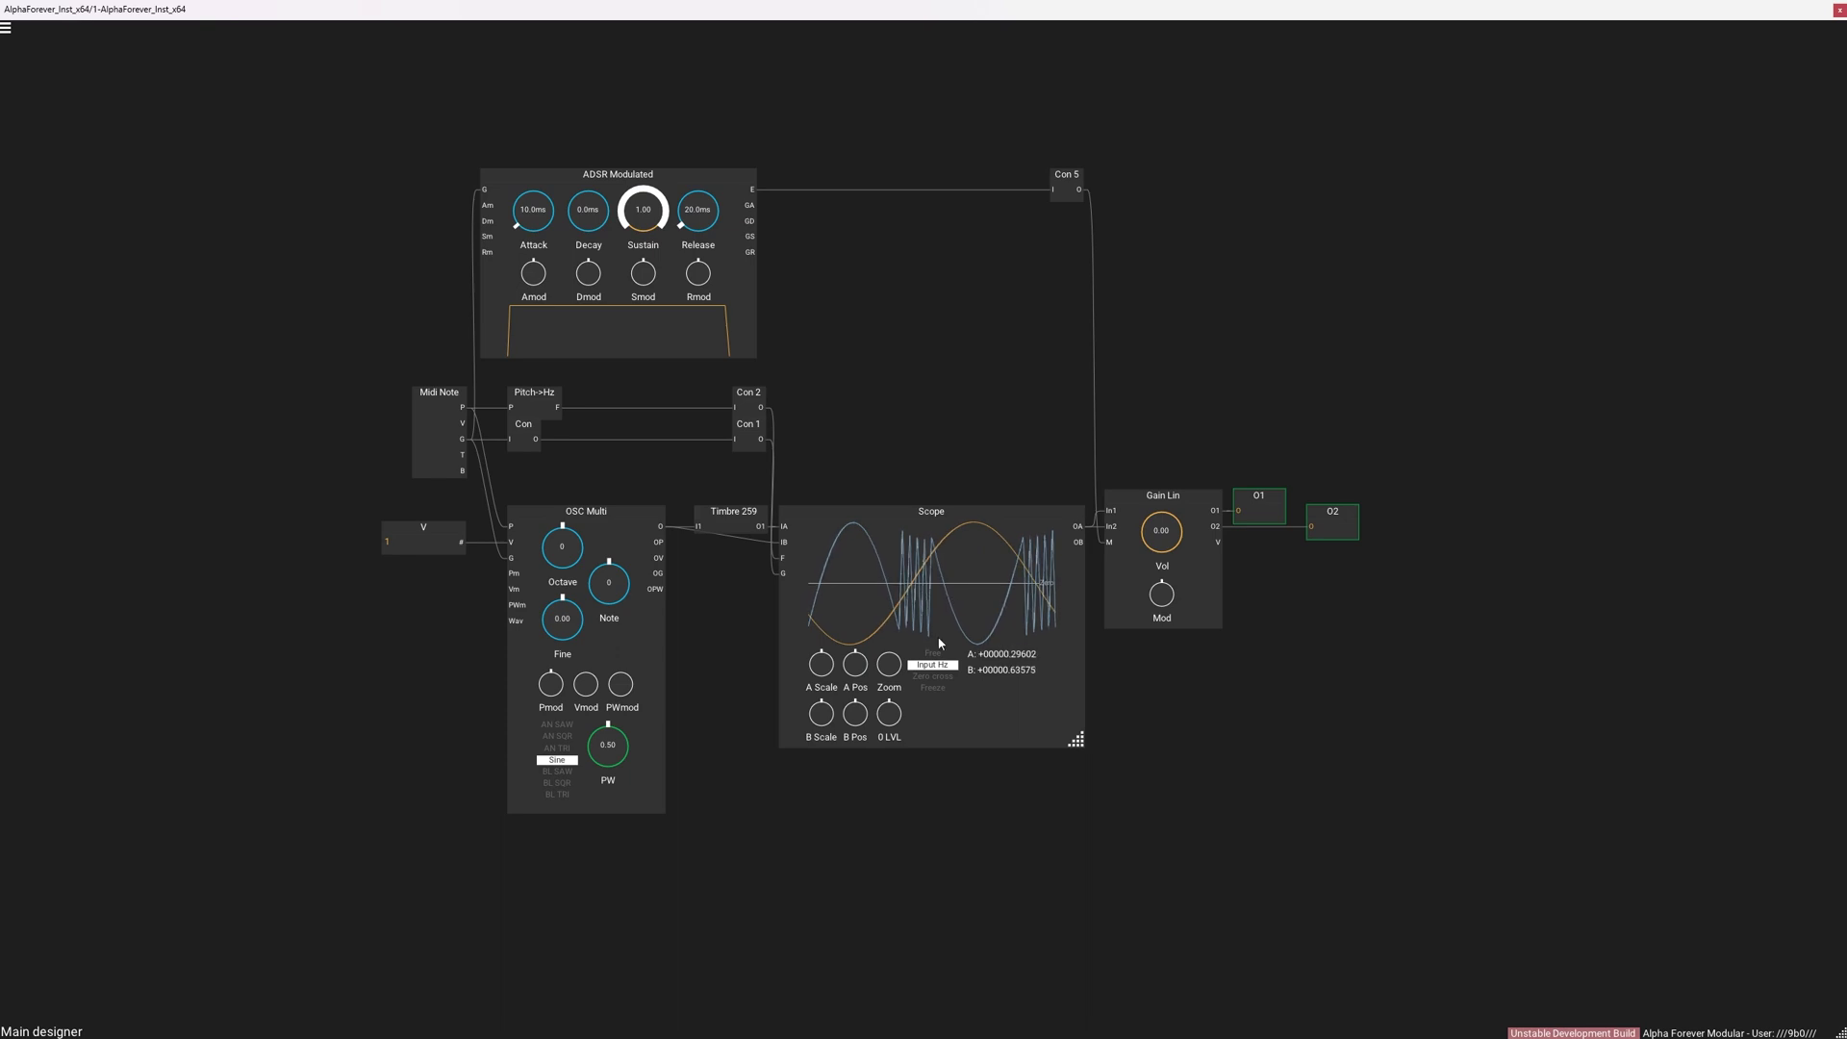
Step: Shift the source modules and Timbre 259 away from the Scope to open a gap, keeping Con 1 and Con 2 beside it
drag(350, 95, 794, 917)
drag(750, 542, 625, 542)
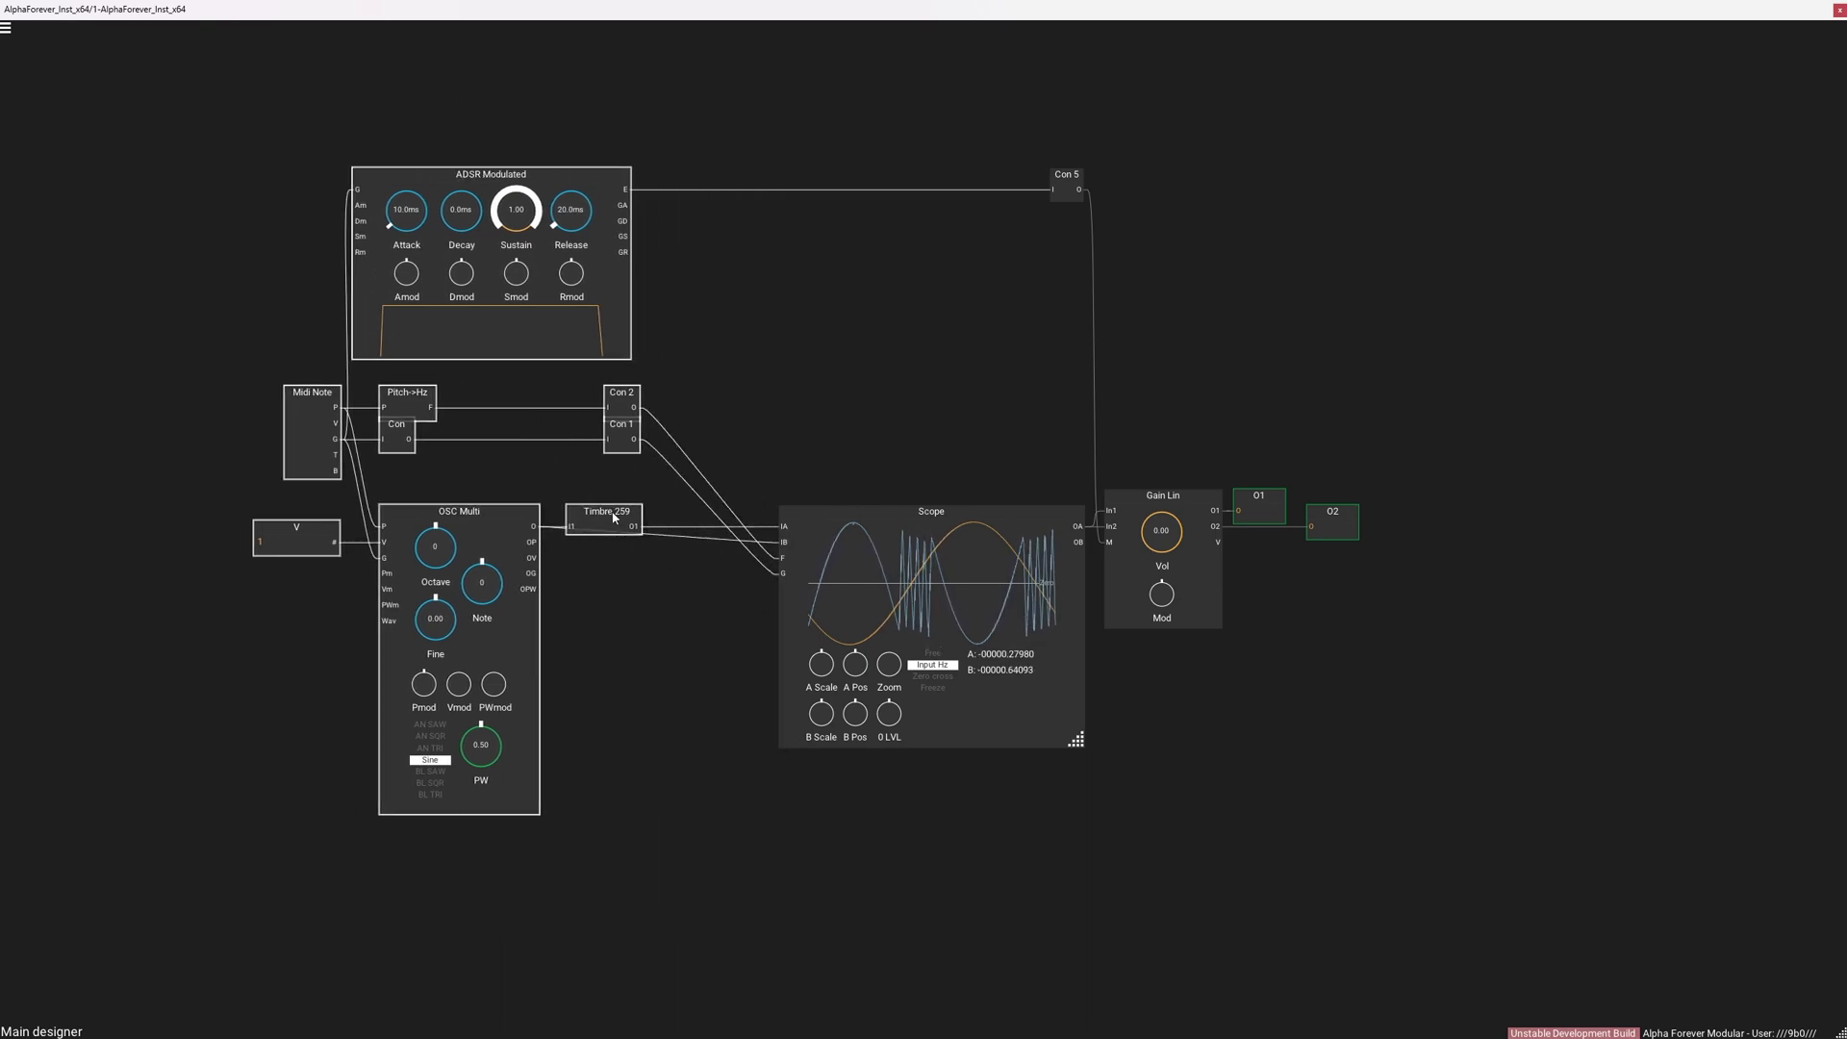
mouse_move(566, 468)
mouse_down()
mouse_move(664, 371)
mouse_move(745, 390)
mouse_up()
click(712, 470)
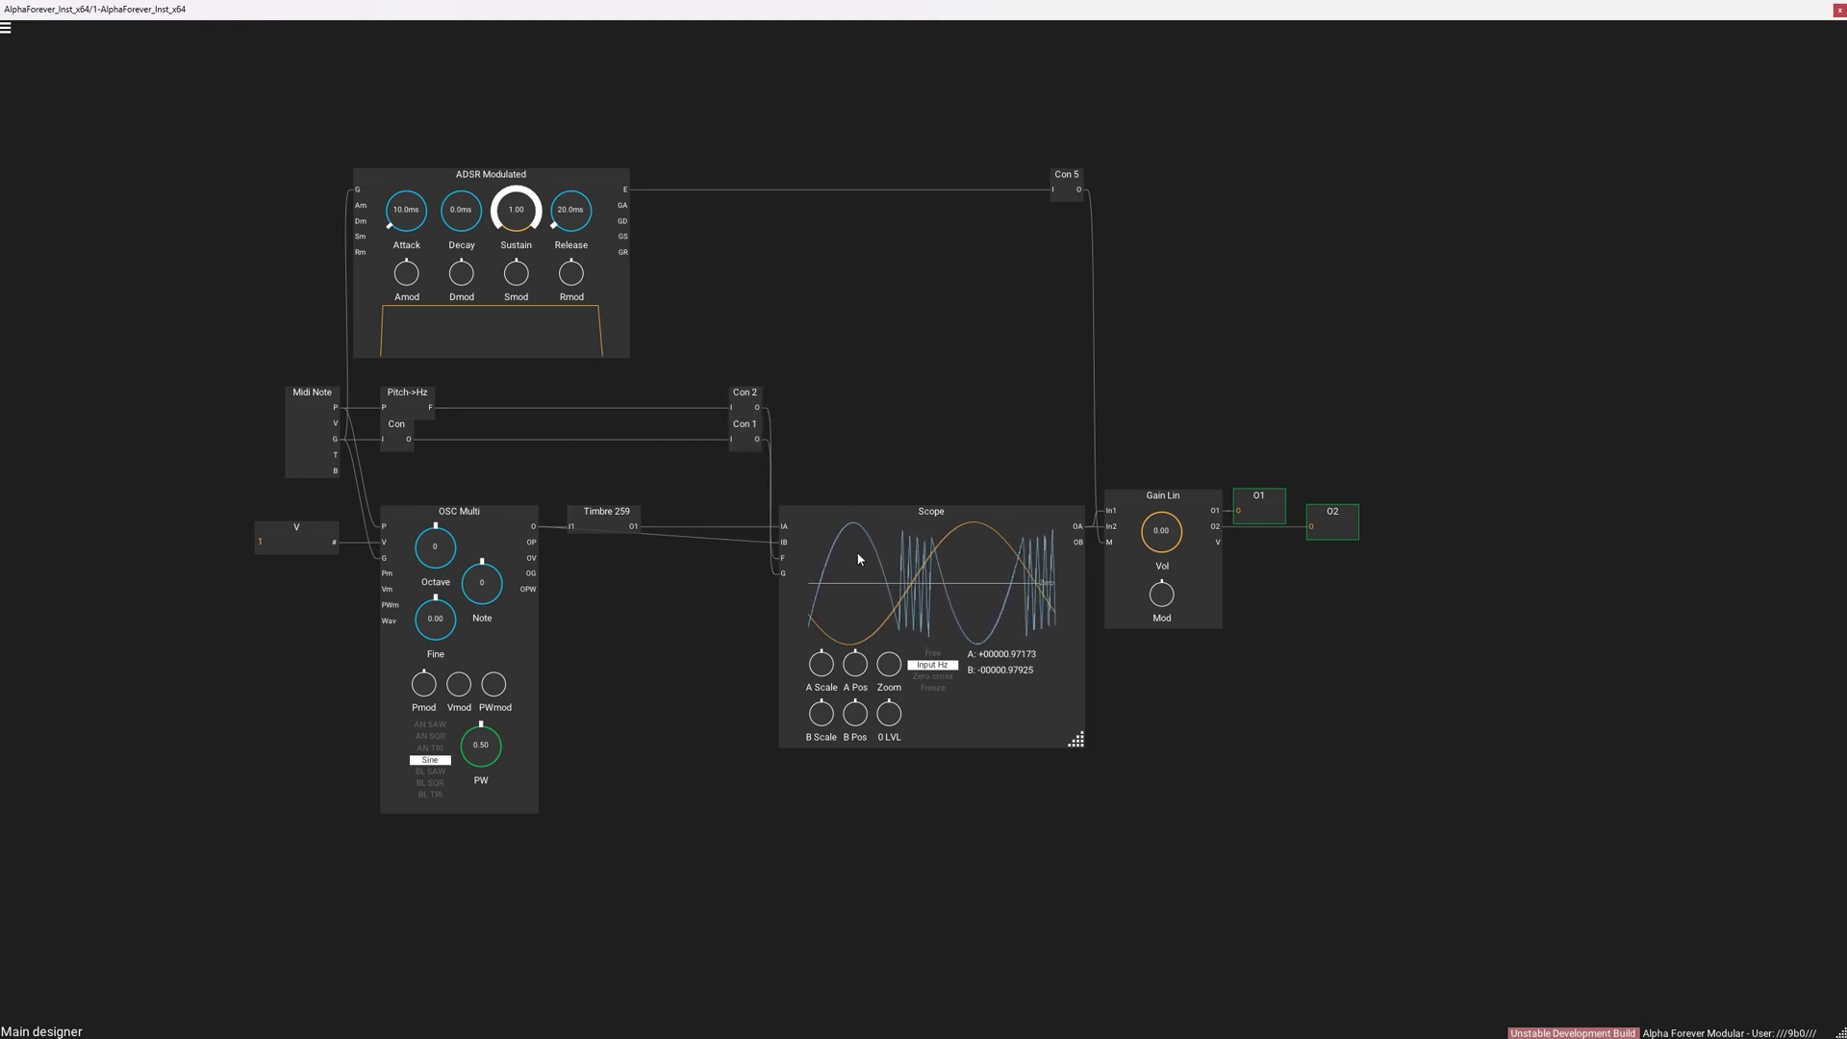
Step: Insert a Clipper between Timbre 259's O1 output and the Scope's IA input
right_click(624, 536)
text(clipp)
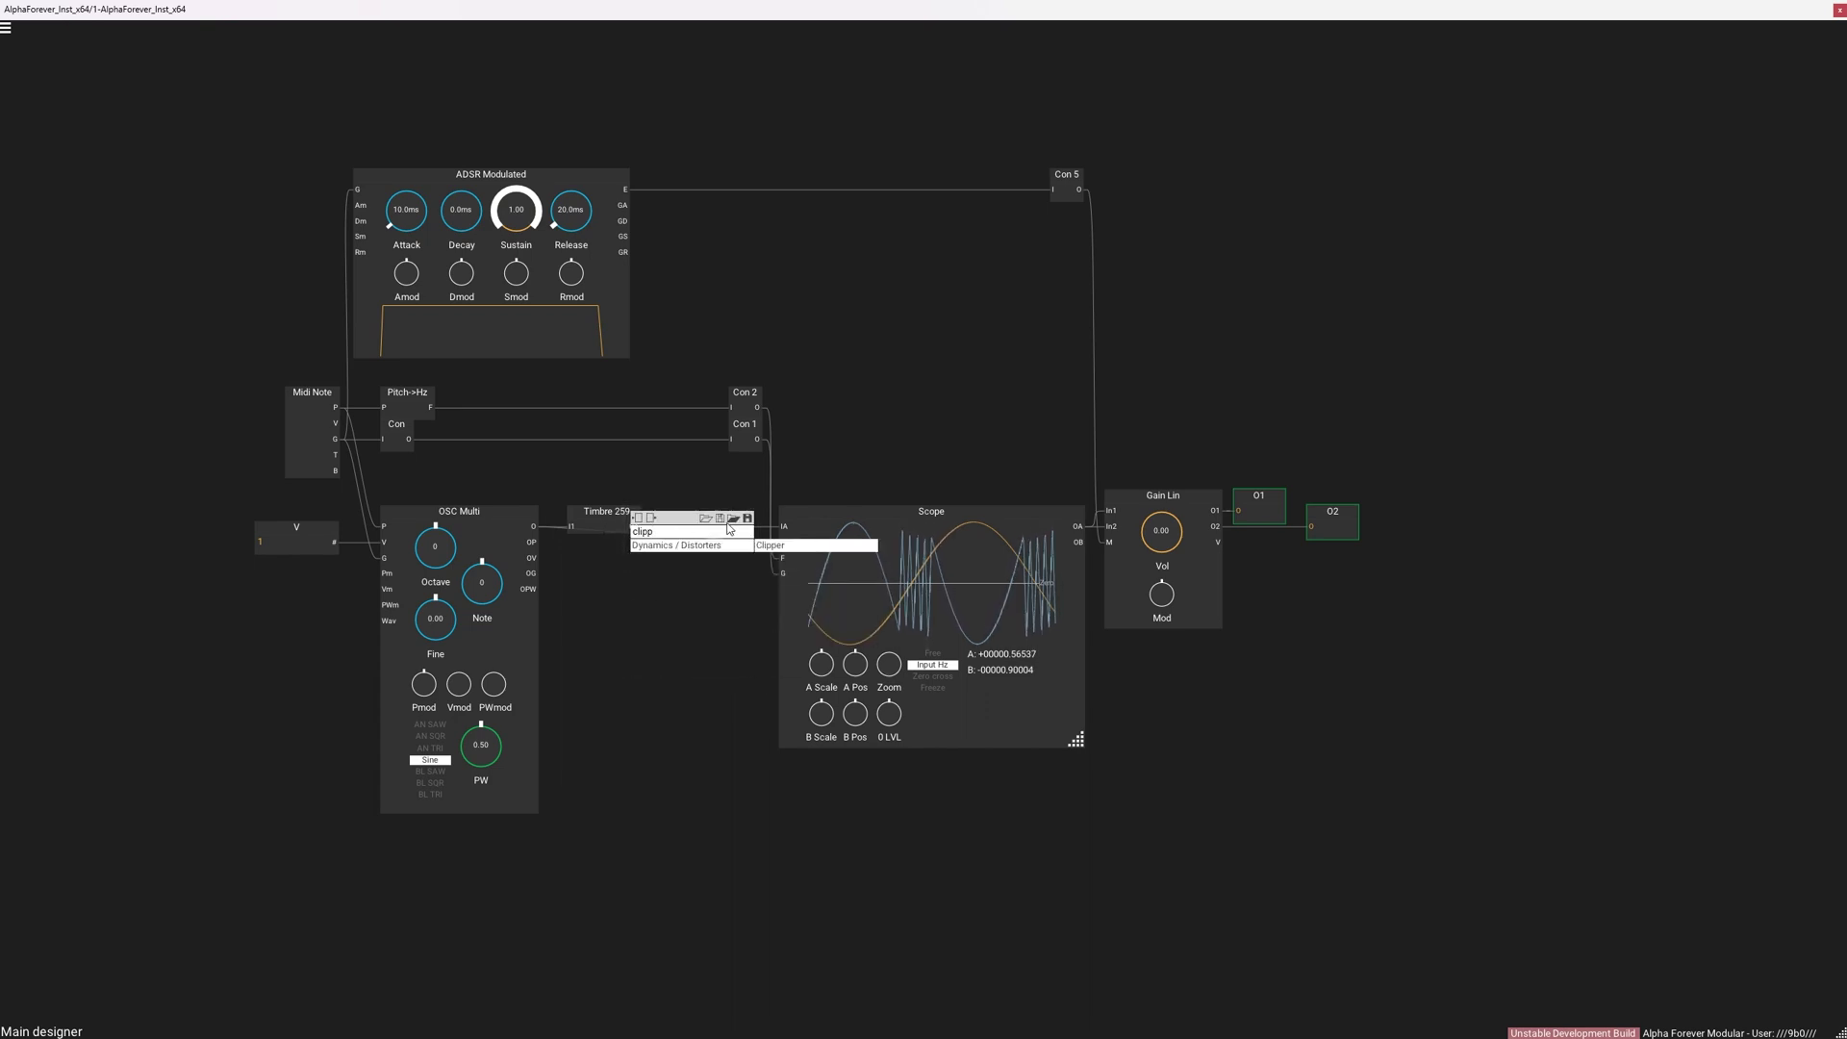
click(789, 545)
mouse_move(775, 517)
mouse_down()
mouse_move(697, 517)
mouse_move(698, 481)
mouse_move(785, 486)
mouse_up()
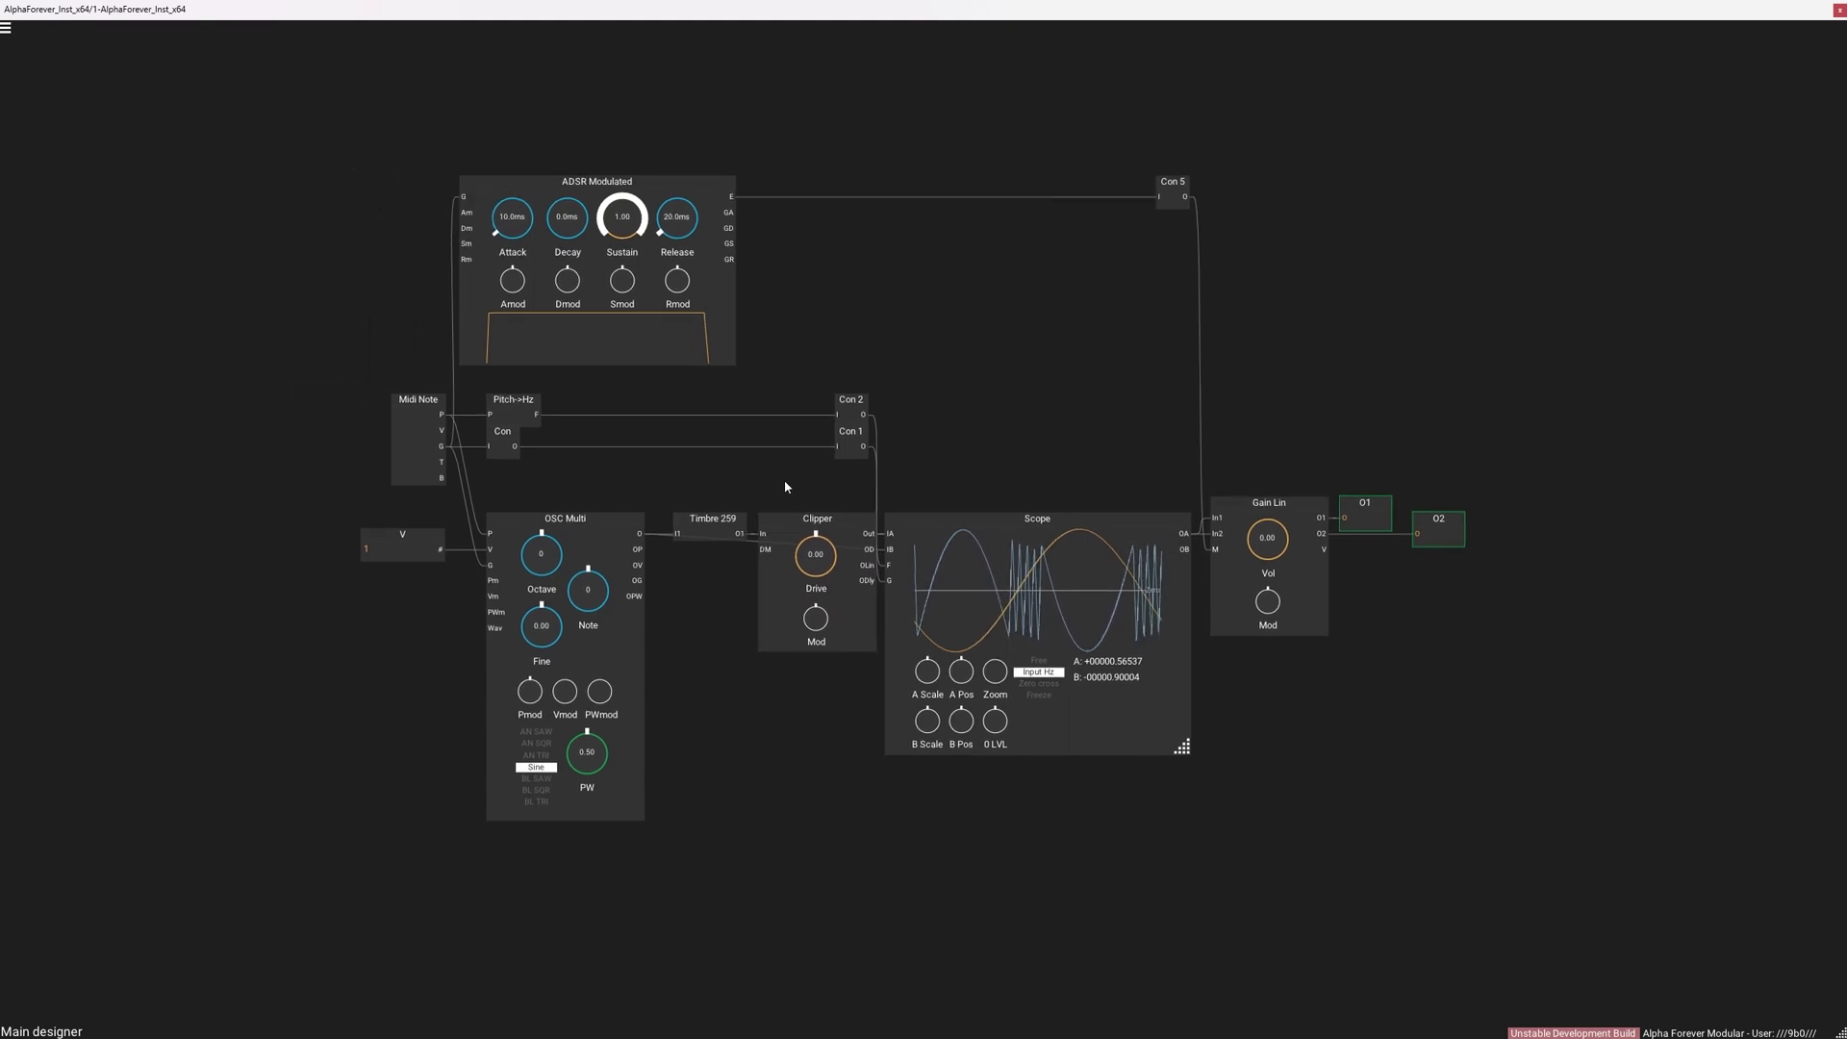
Step: Rearrange the layout around the Clipper, placing Con 1 and Con 2 beside the Scope and spacing the source modules
drag(730, 375, 902, 748)
drag(872, 404, 1156, 397)
drag(469, 898, 1031, 158)
drag(946, 506, 923, 506)
click(969, 446)
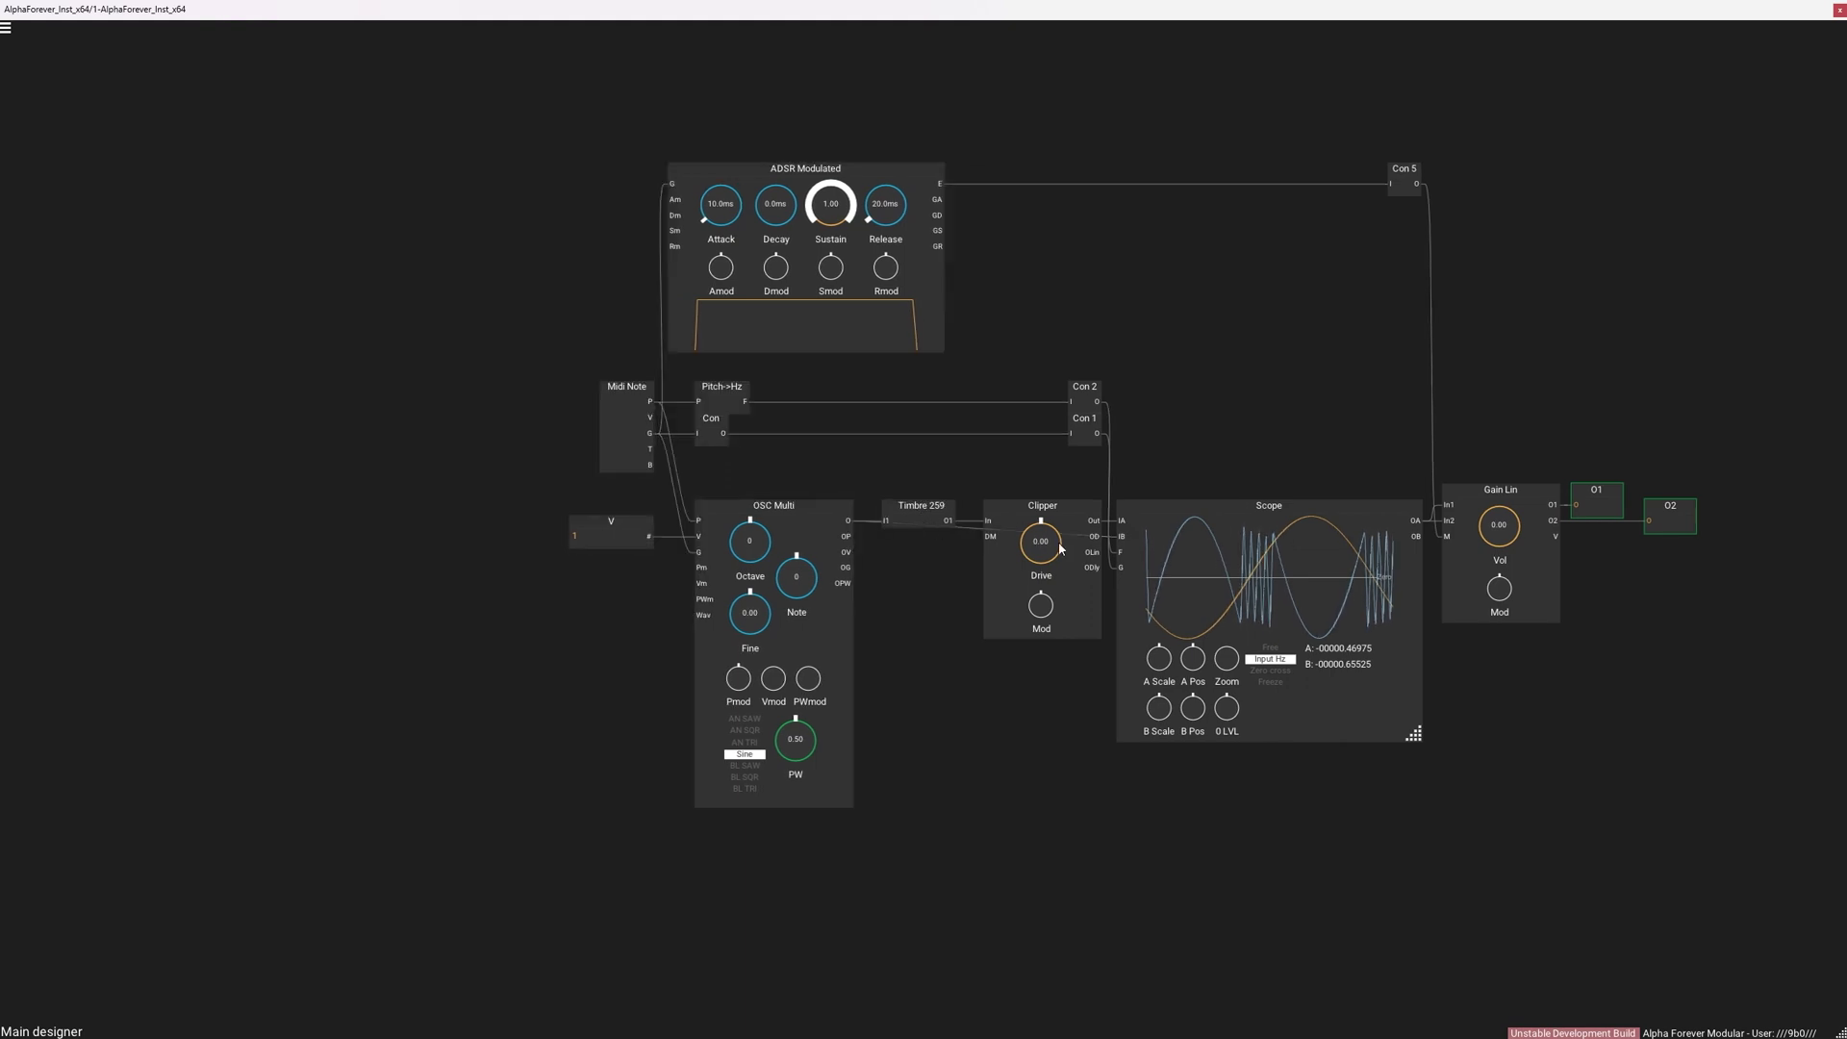
Step: Move the oscillator and other source modules away from Timbre 259 and disconnect the cable from the Scope's IB input
drag(464, 904, 713, 185)
ctrl+click(921, 518)
click(849, 479)
right_click(1124, 537)
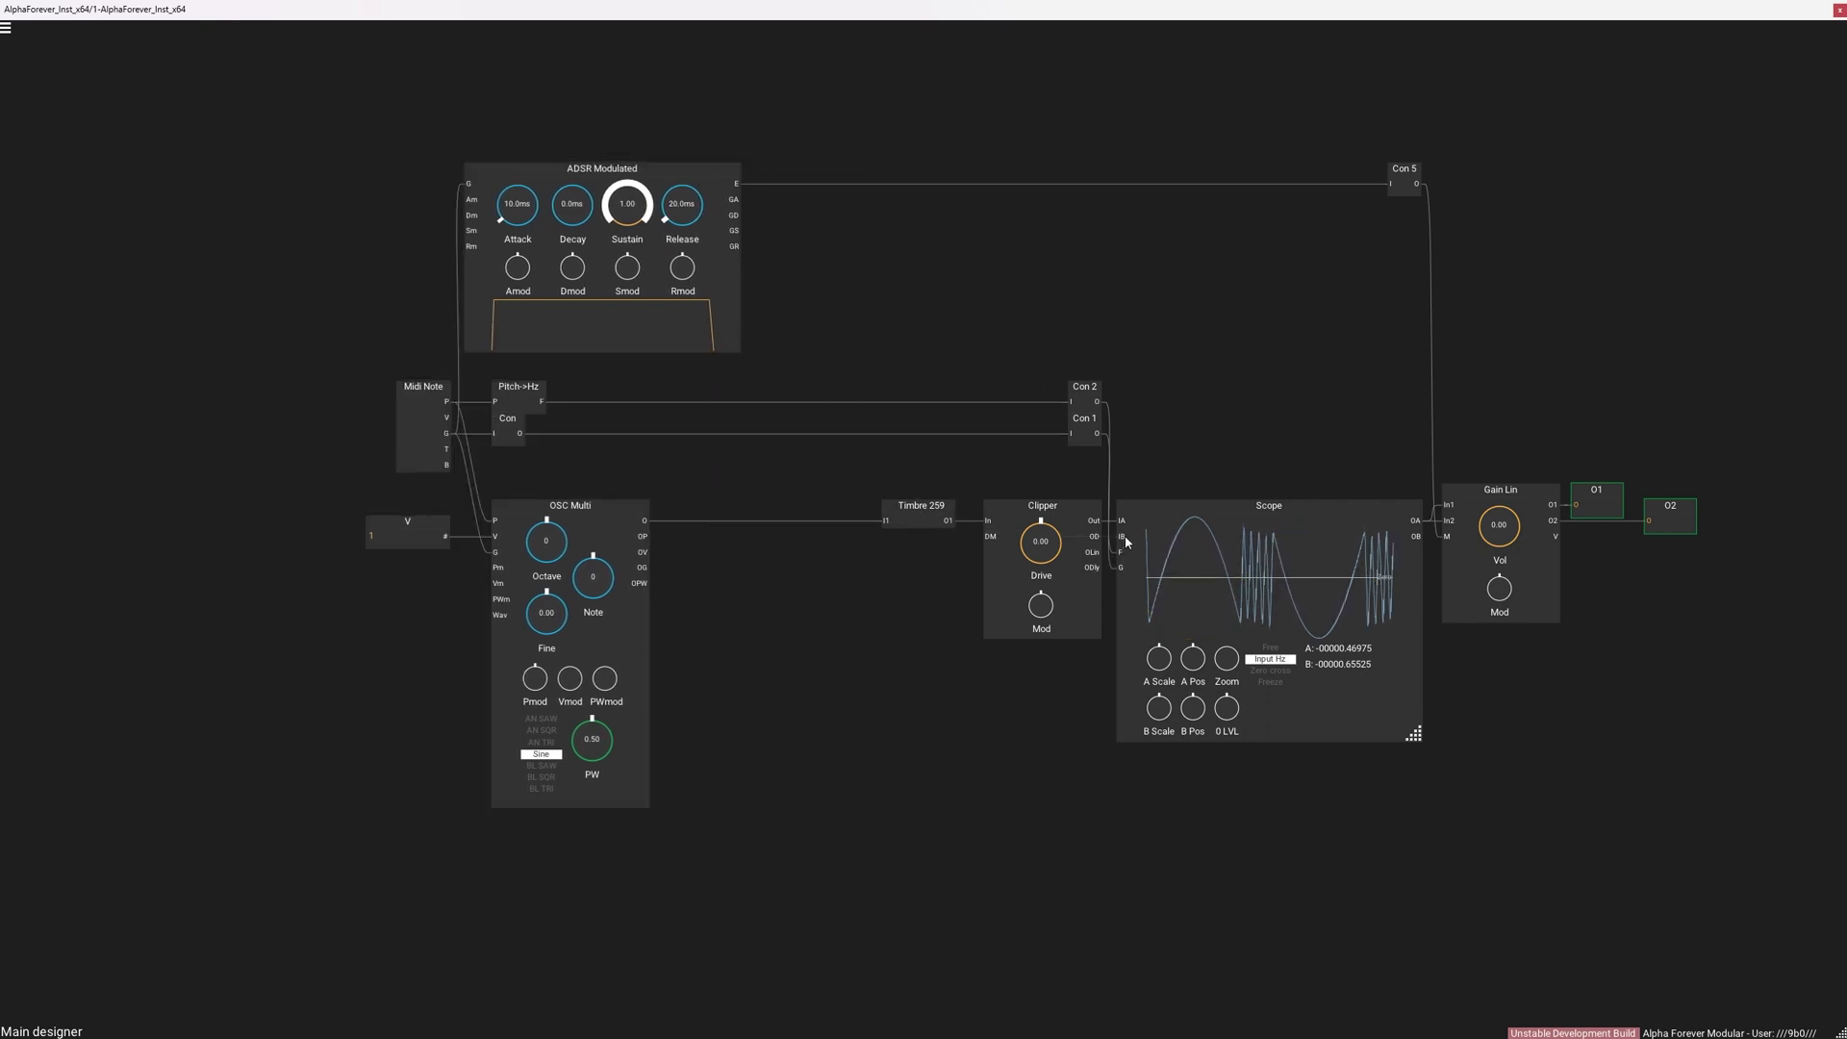
Step: Insert a Mul module between OSC Multi's O output and Timbre 259's I1 input
right_click(886, 520)
text(mul)
key(Return)
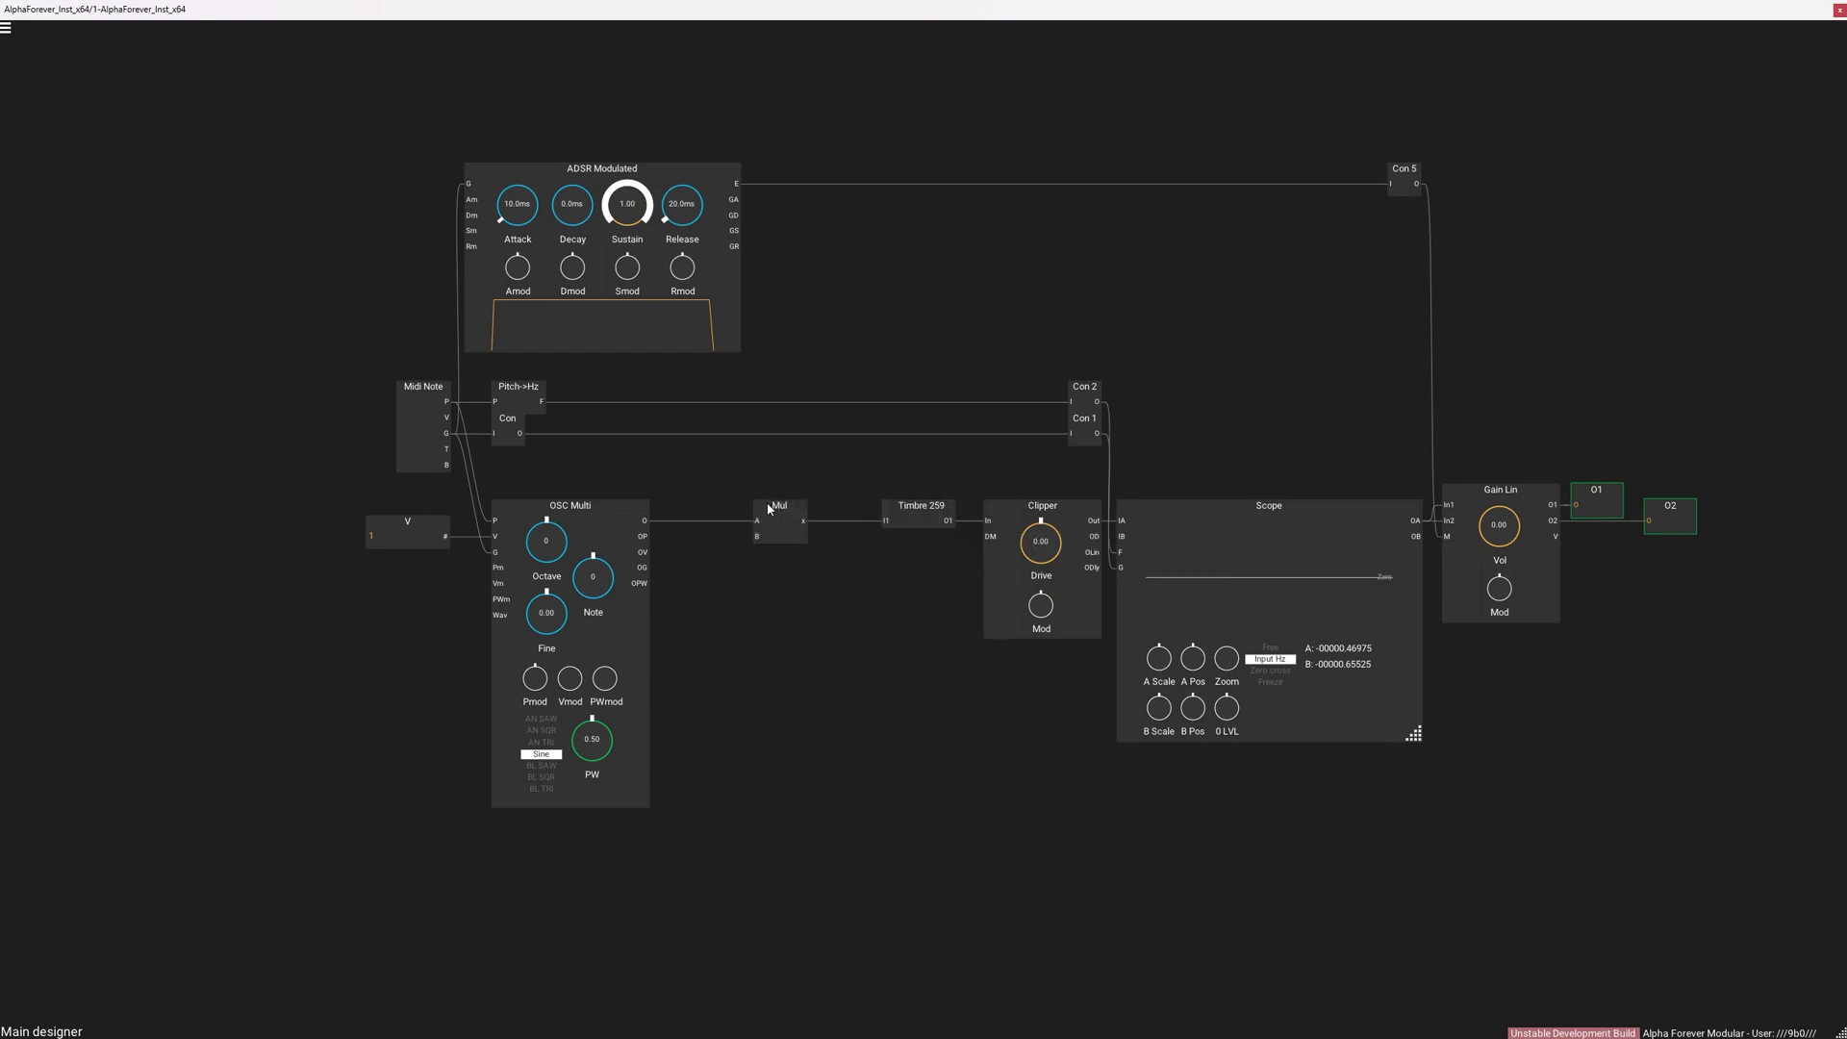
Step: Shift Mul toward Timbre 259, add a value control on Mul's B input, and set the control's maximum to 4
drag(772, 509, 827, 508)
double_click(816, 538)
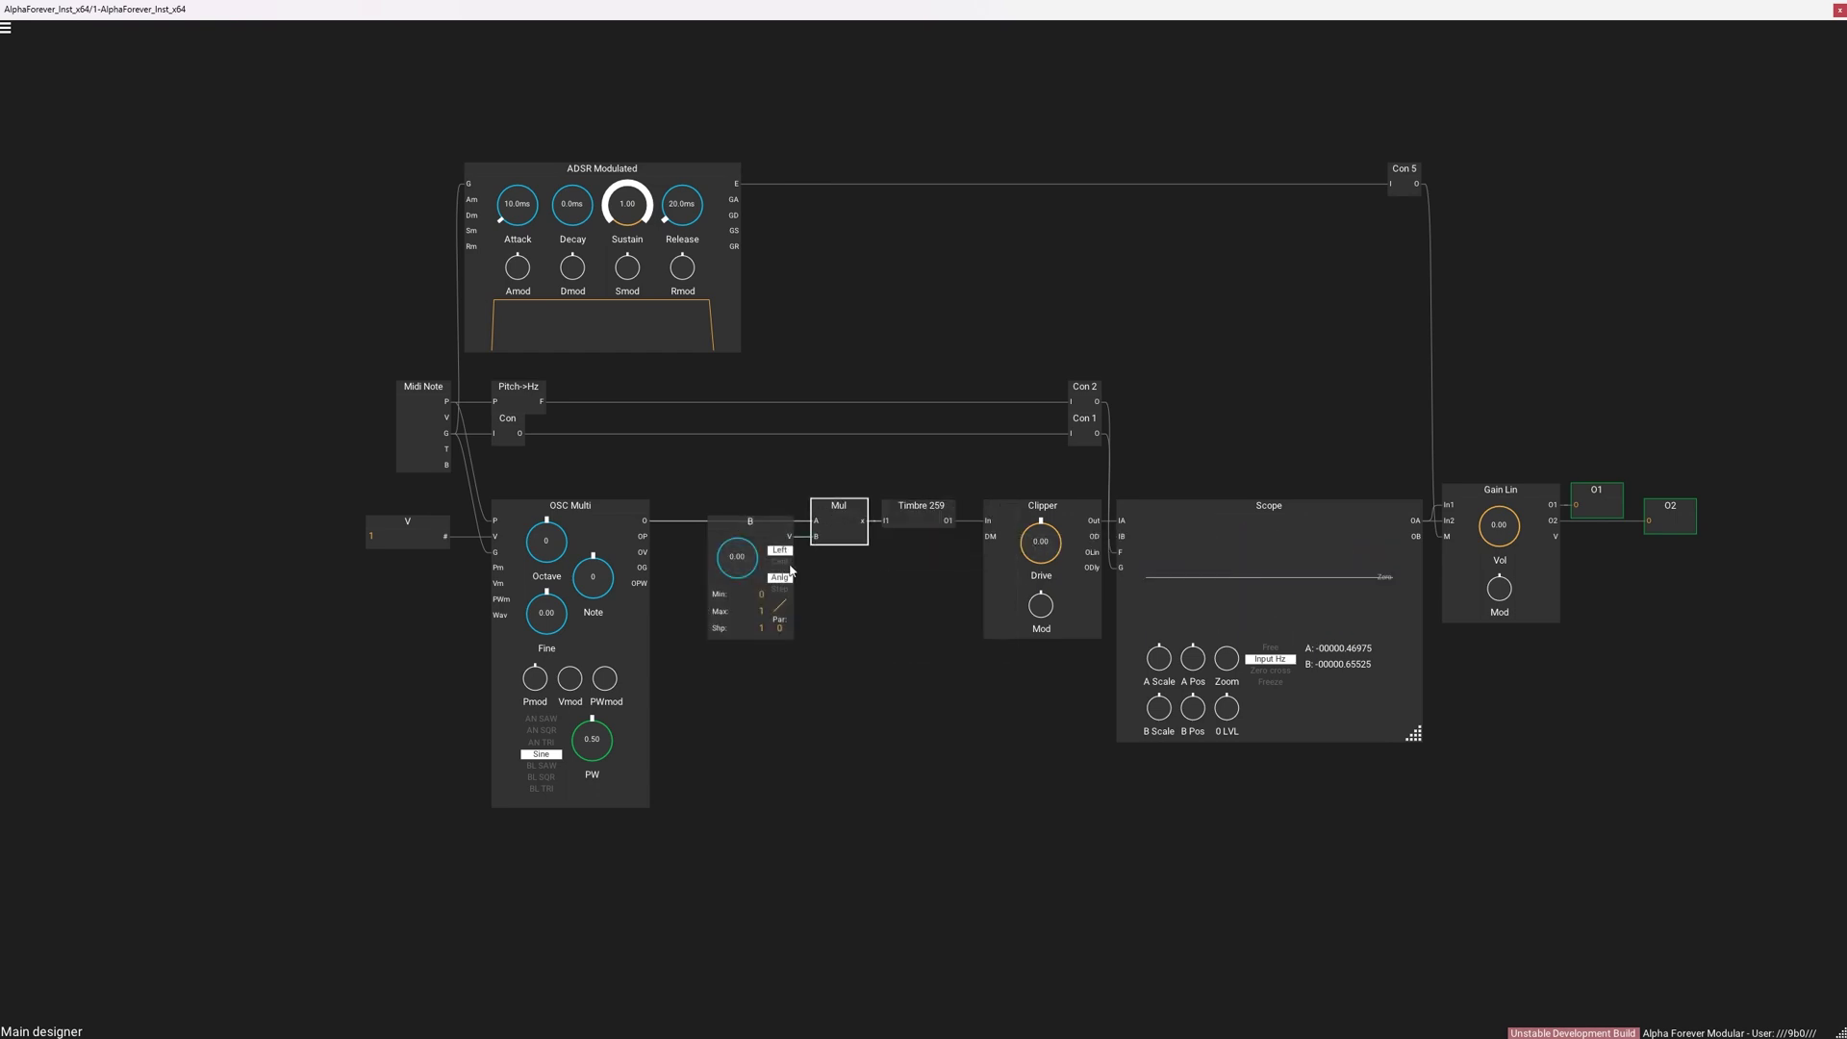
double_click(759, 613)
text(34)
click(862, 638)
scroll(783, 672, up, 3)
Step: Turn the B control down and set its minimum to 0.05
mouse_move(722, 513)
mouse_down()
mouse_move(717, 332)
mouse_move(713, 386)
mouse_up()
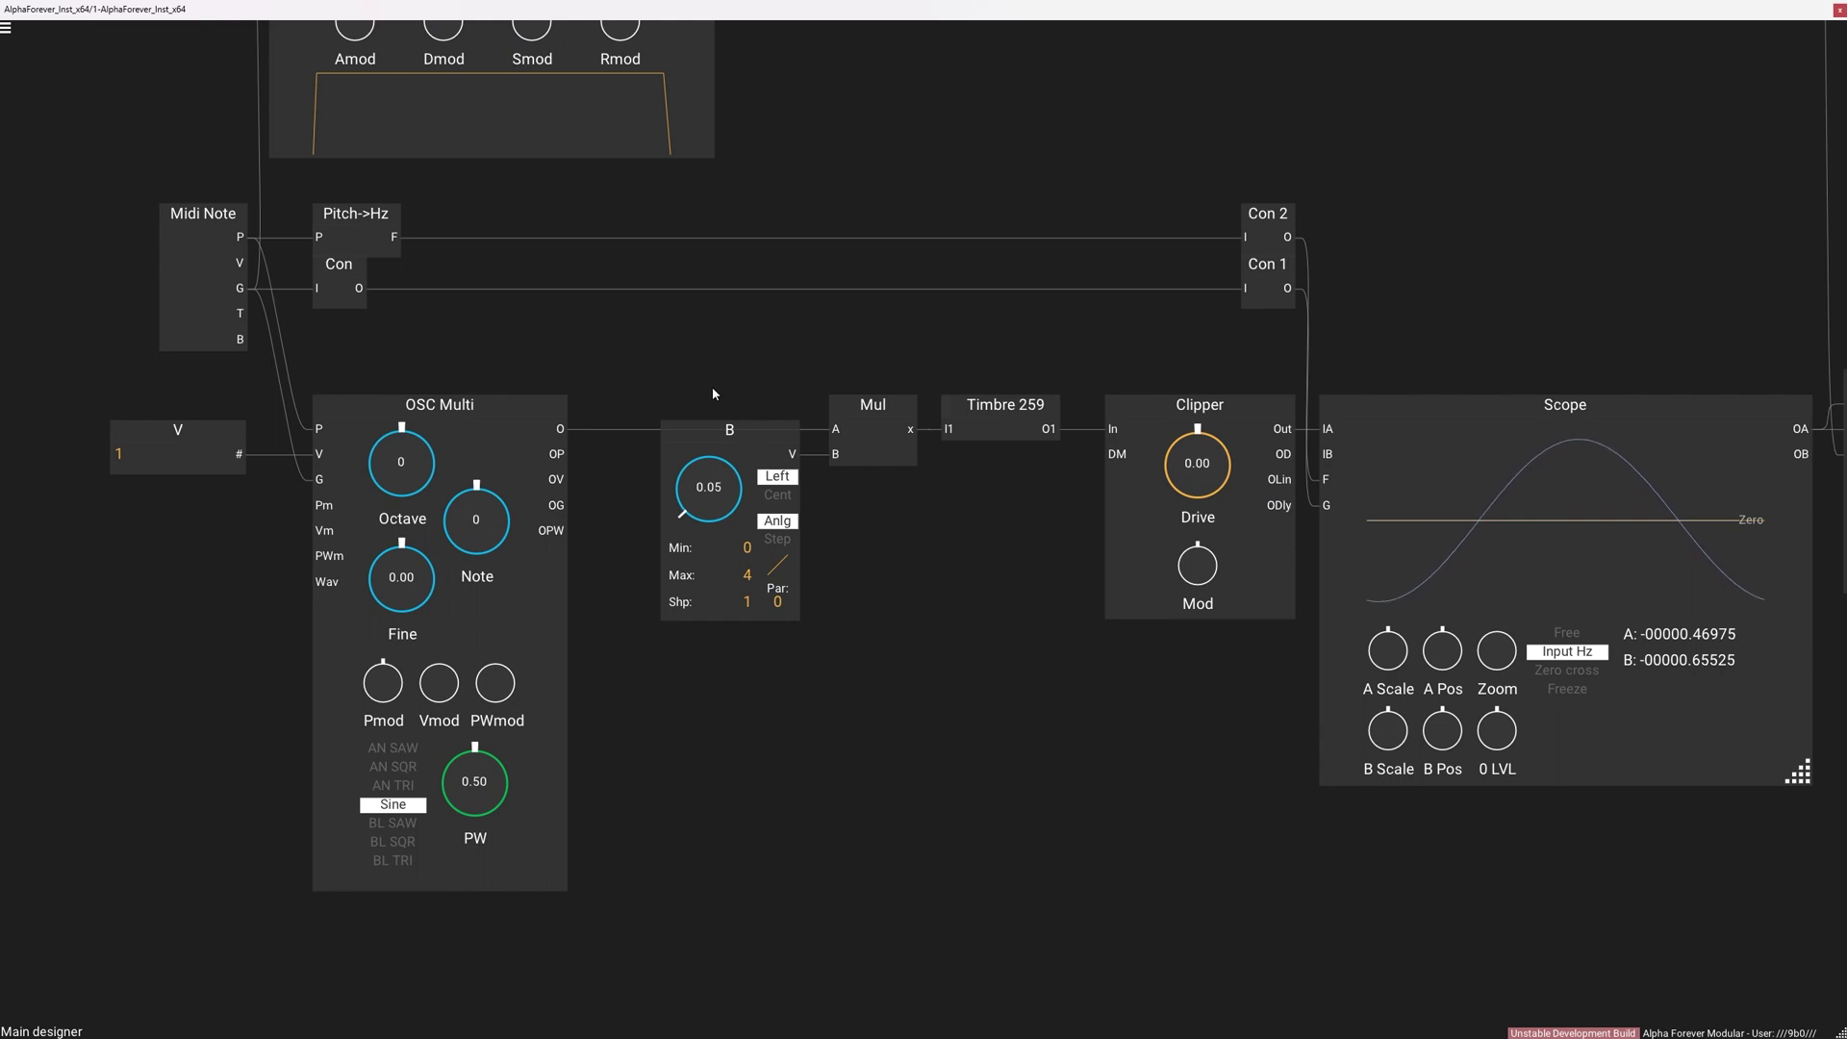
double_click(746, 547)
text(0.05)
key(Return)
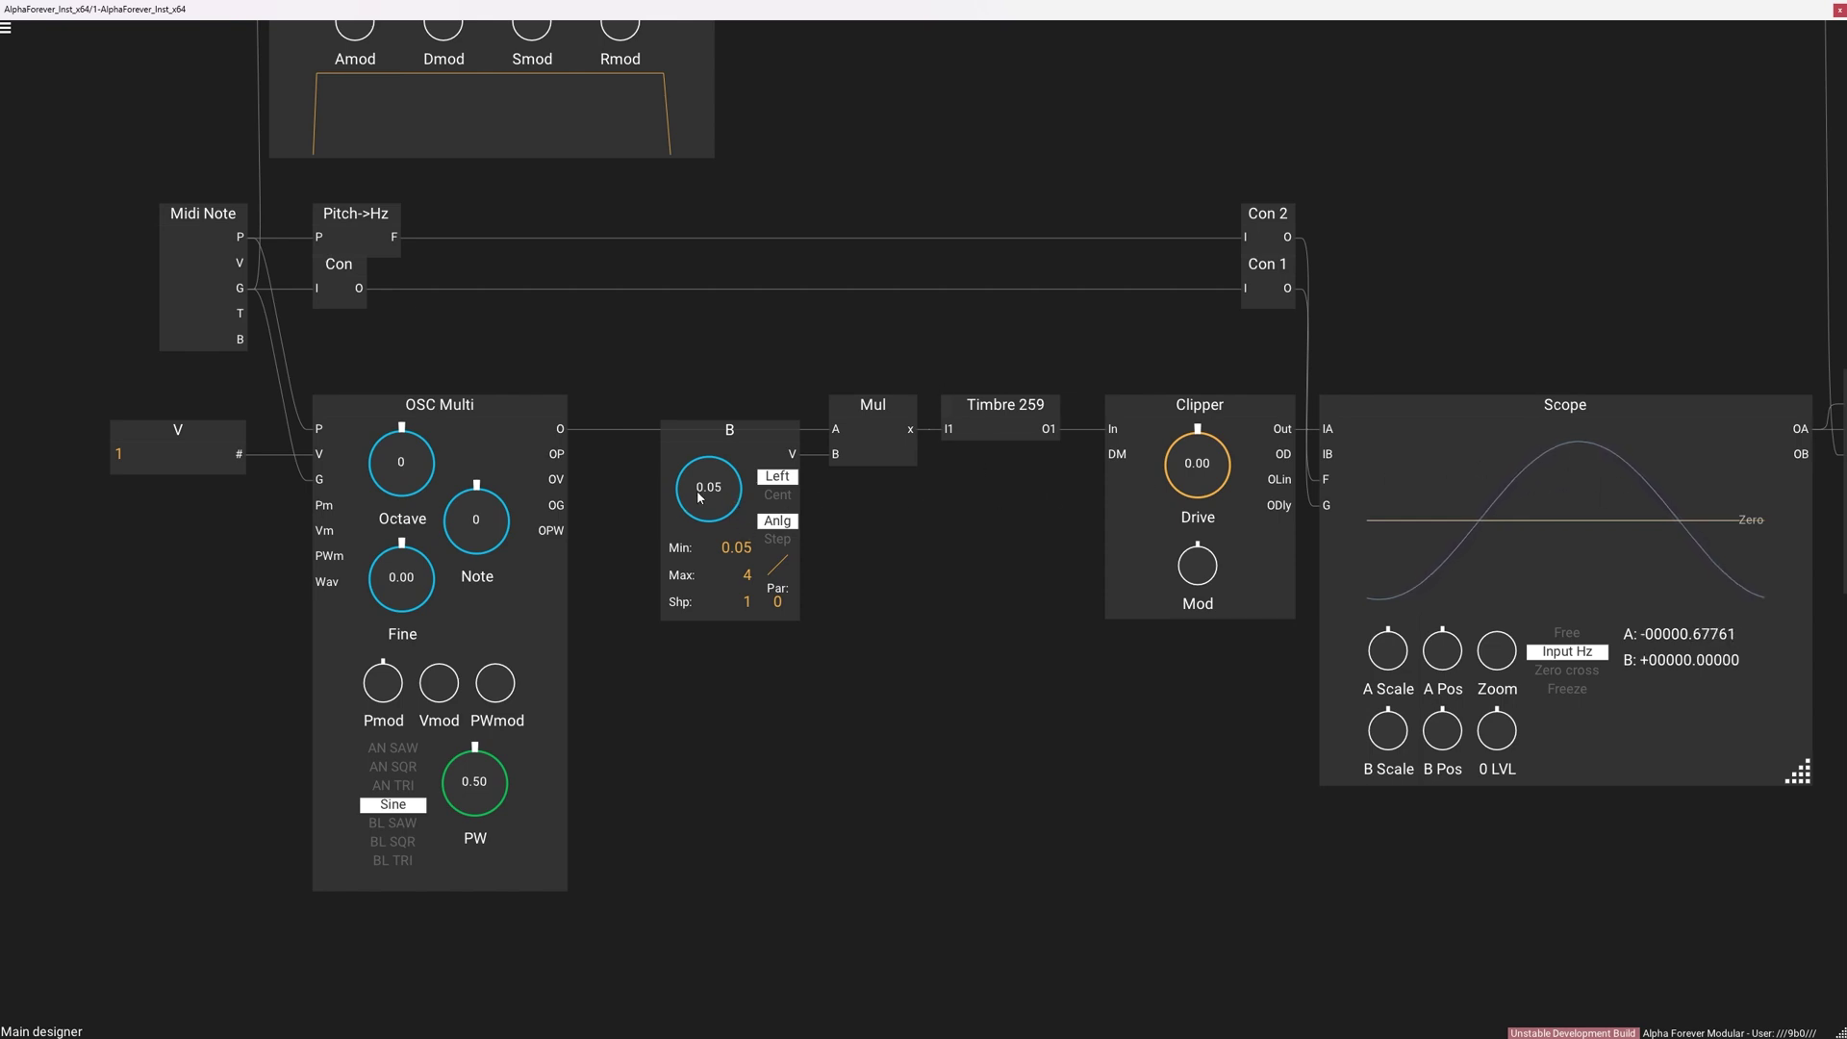
Step: Compare maximum values of 3 and 2 for the B control while sweeping it, and settle on 3
double_click(746, 577)
text(3)
click(871, 550)
drag(715, 513, 711, 378)
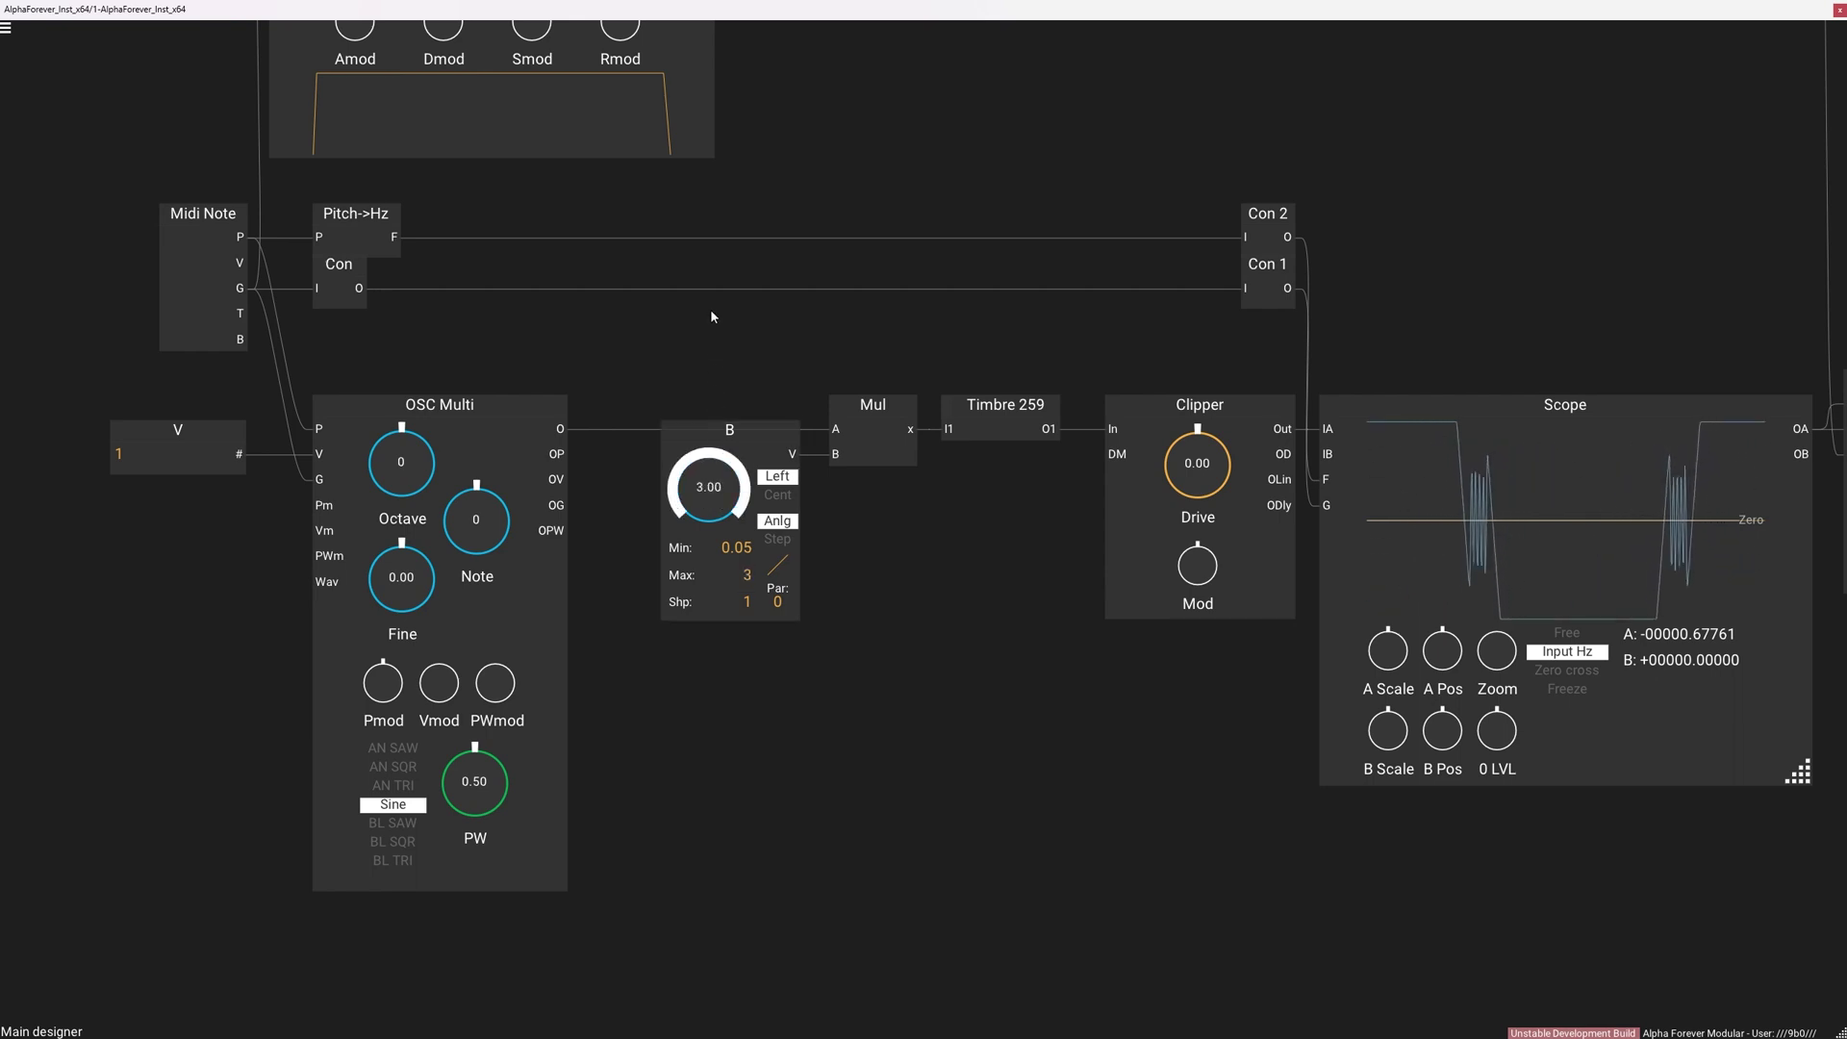
scroll(745, 574, down, 1)
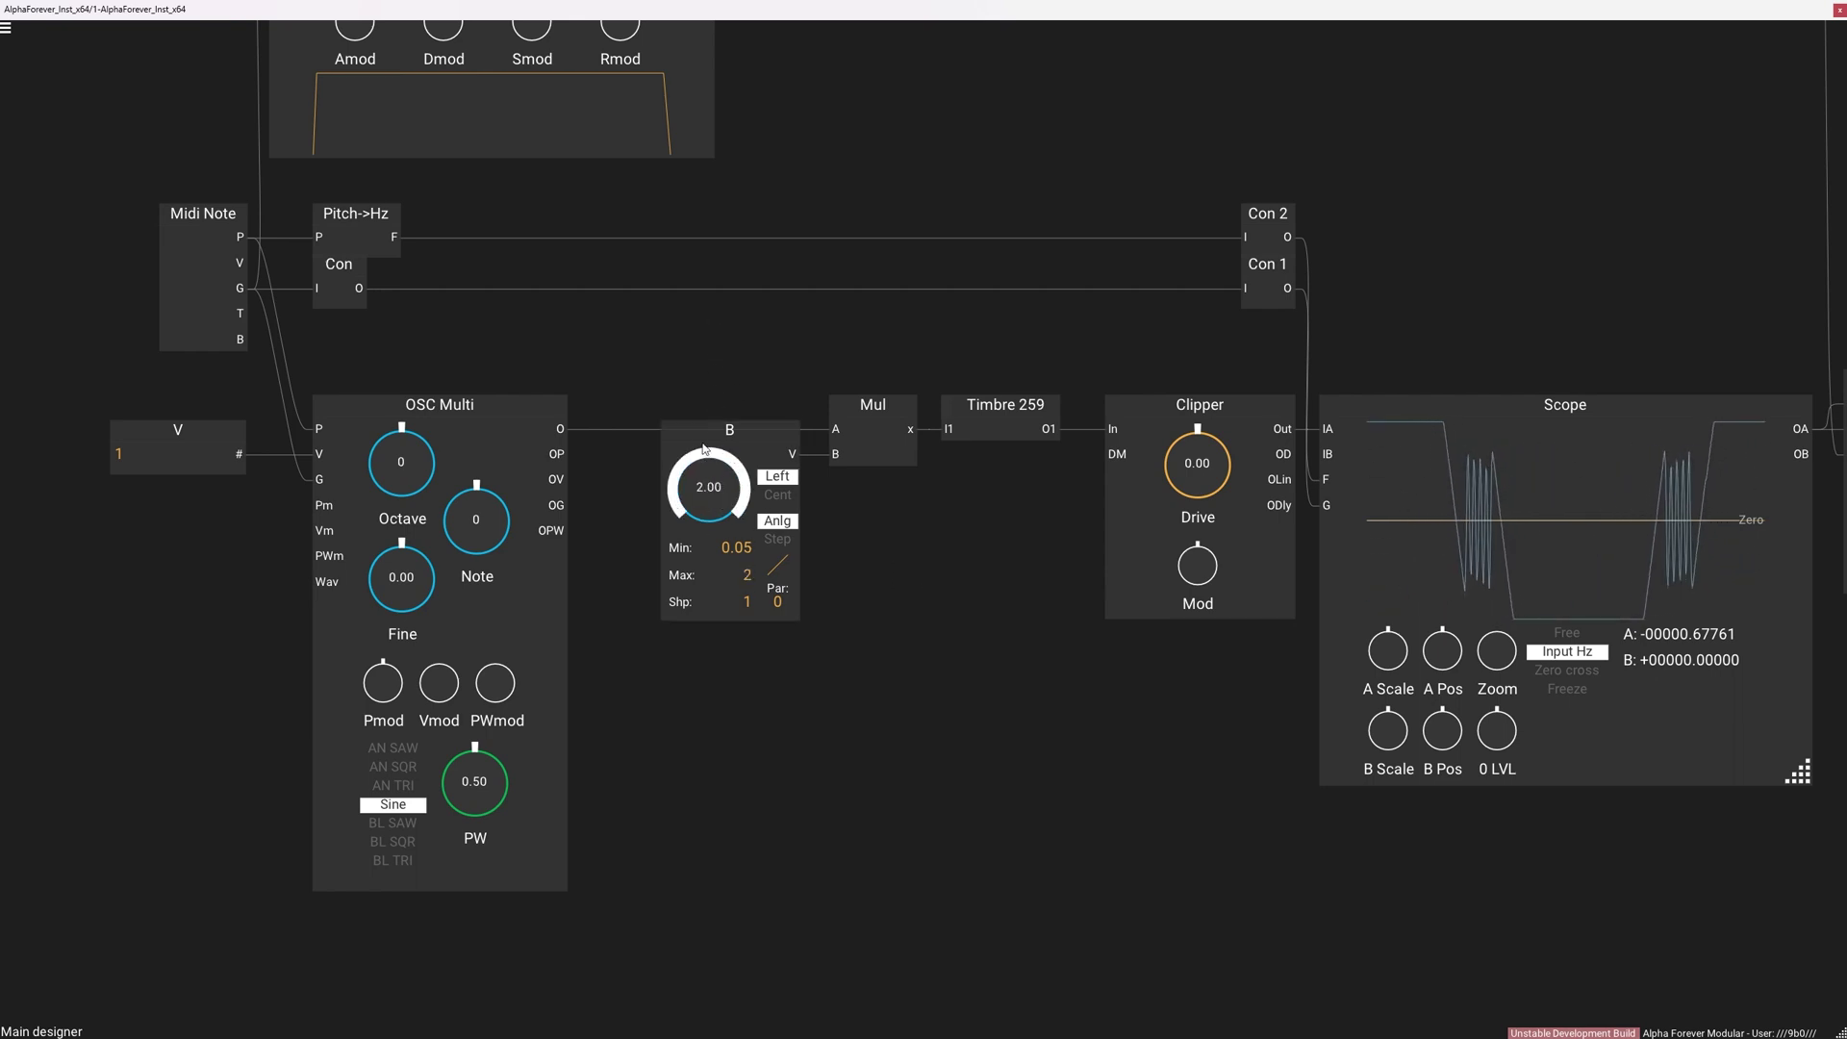
double_click(730, 576)
text(3)
key(Return)
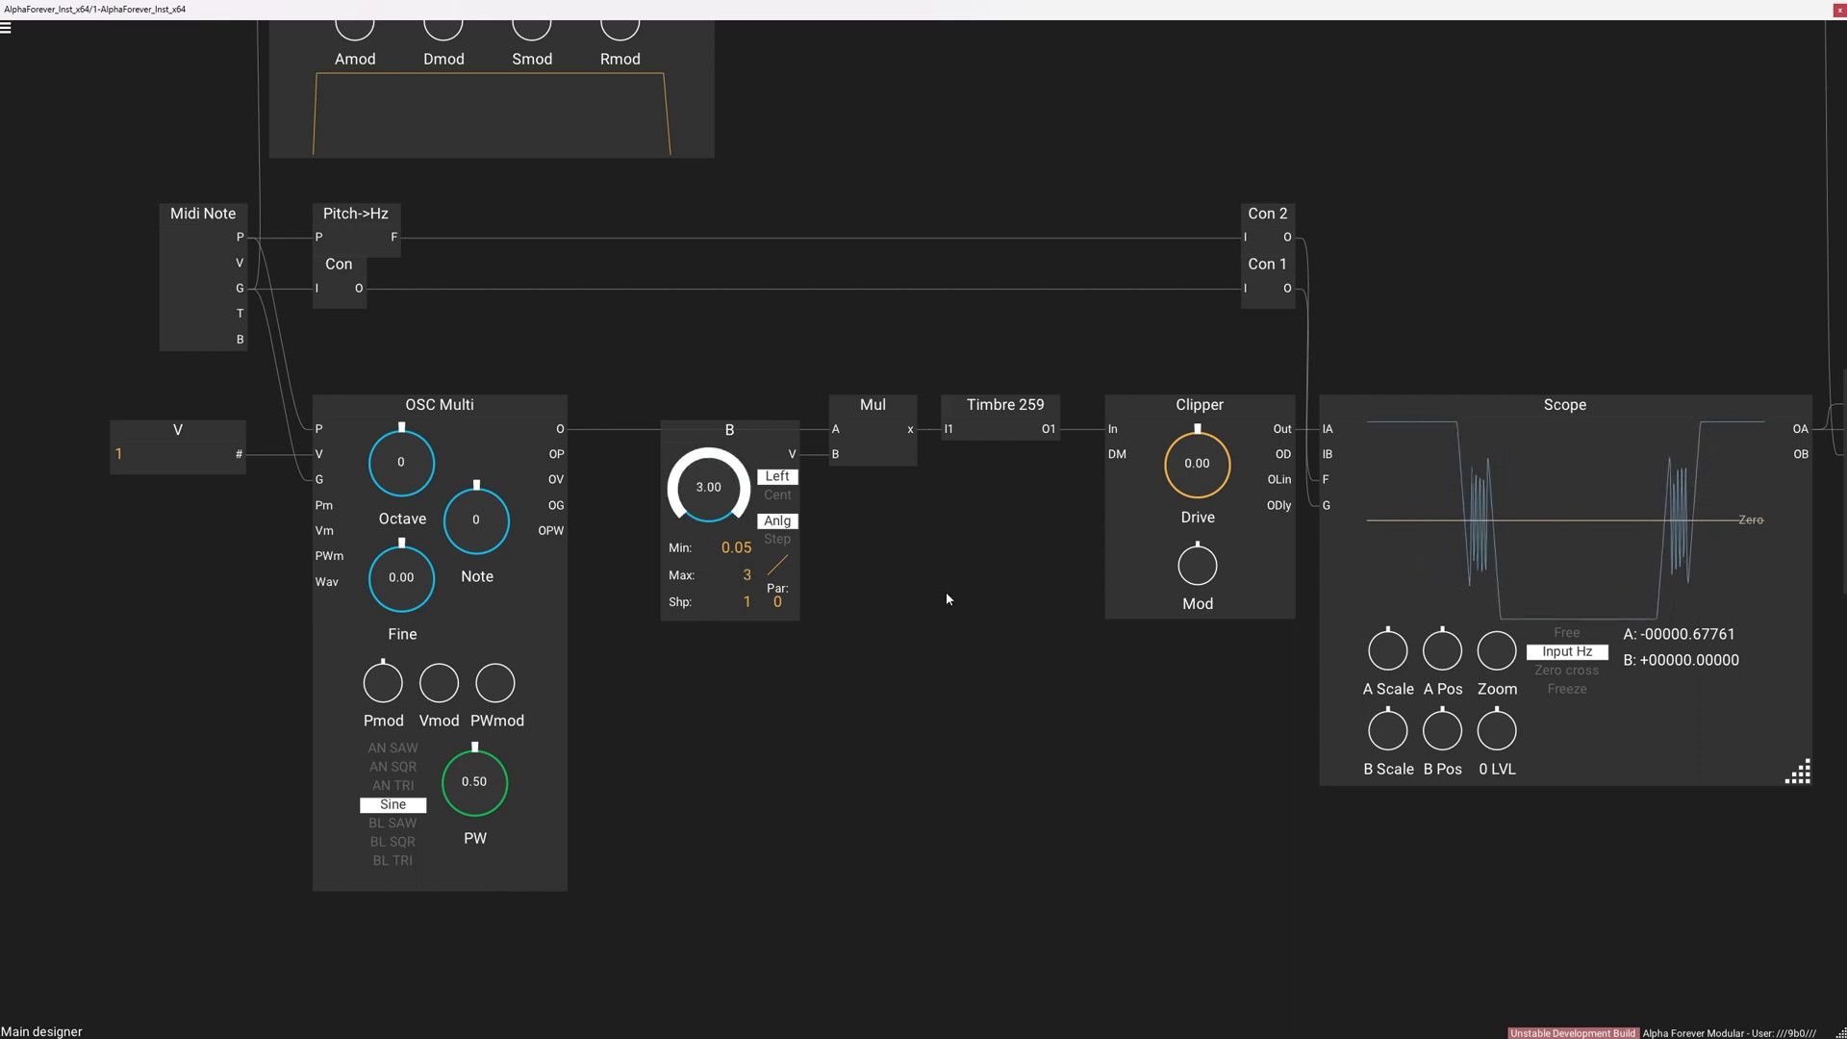
Step: Sweep the B control through its range at different pitches, setting OSC Multi's Octave to -1
scroll(949, 597, down, 3)
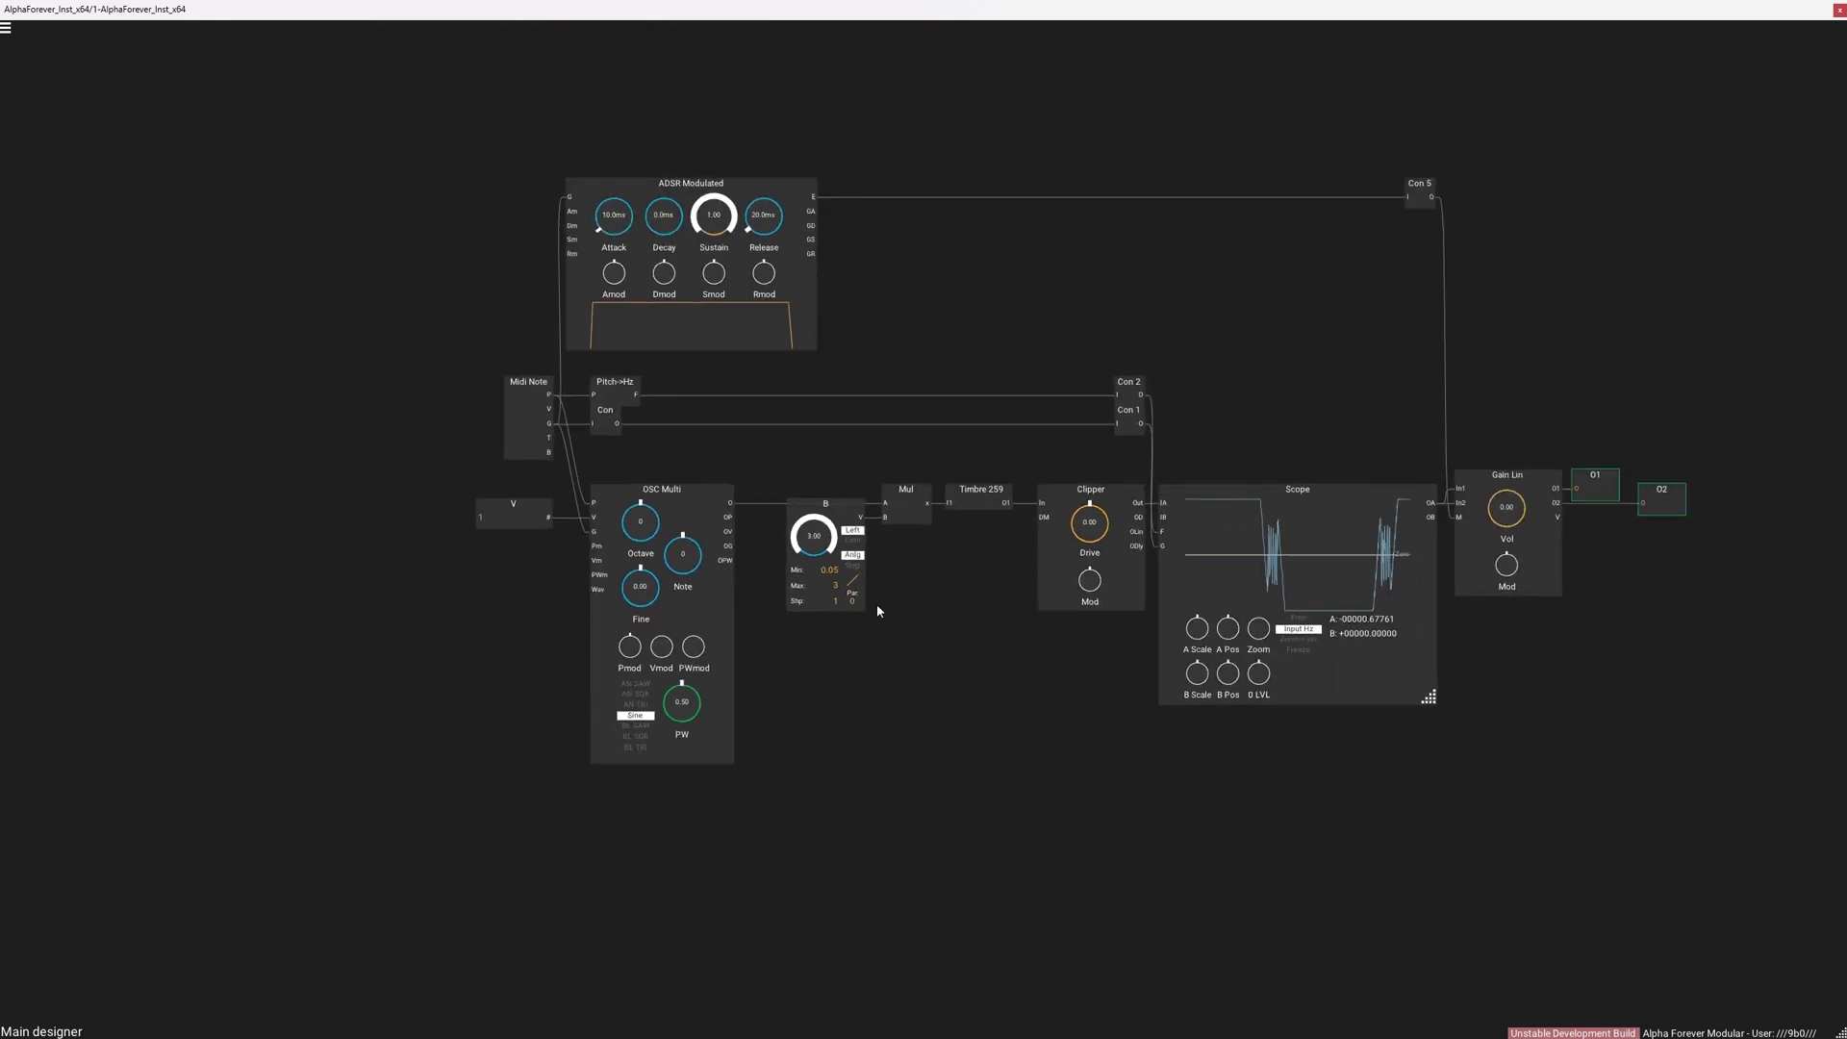
drag(775, 544, 788, 677)
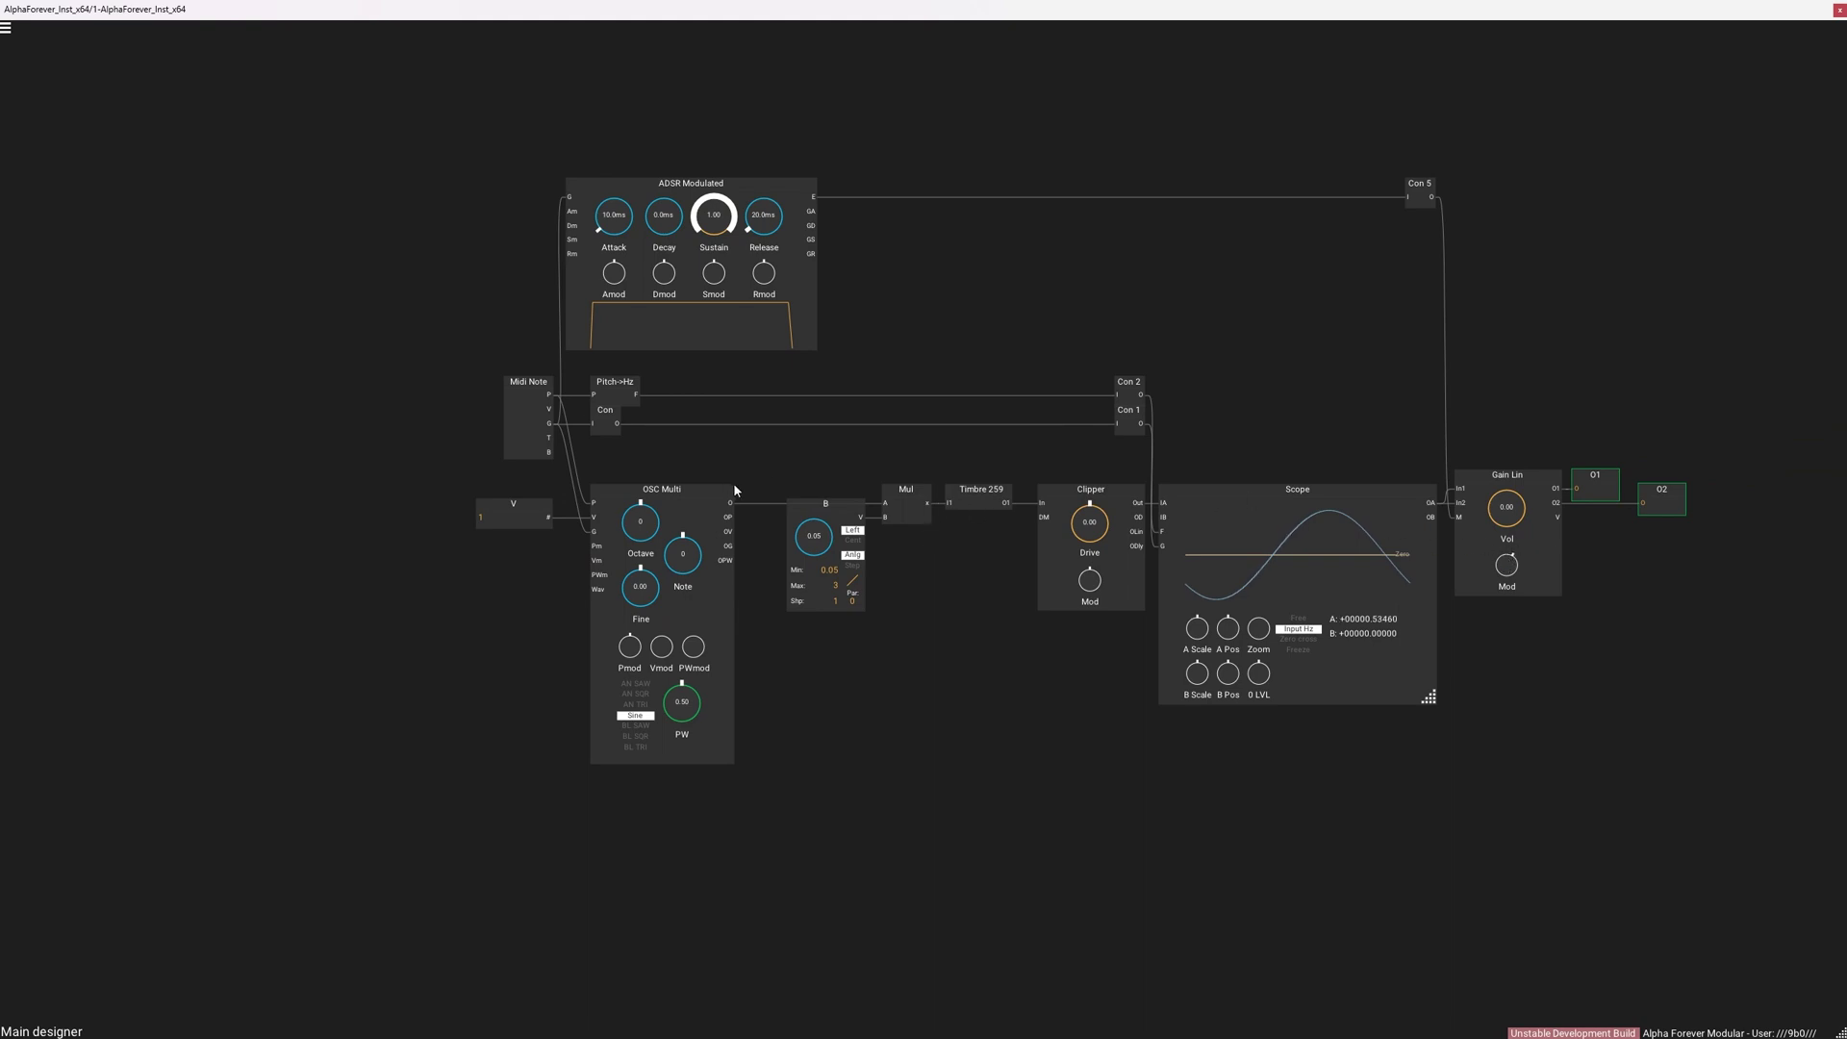
drag(806, 549, 846, 529)
drag(644, 524, 644, 536)
drag(829, 557, 822, 484)
drag(821, 396, 819, 479)
drag(816, 542, 819, 517)
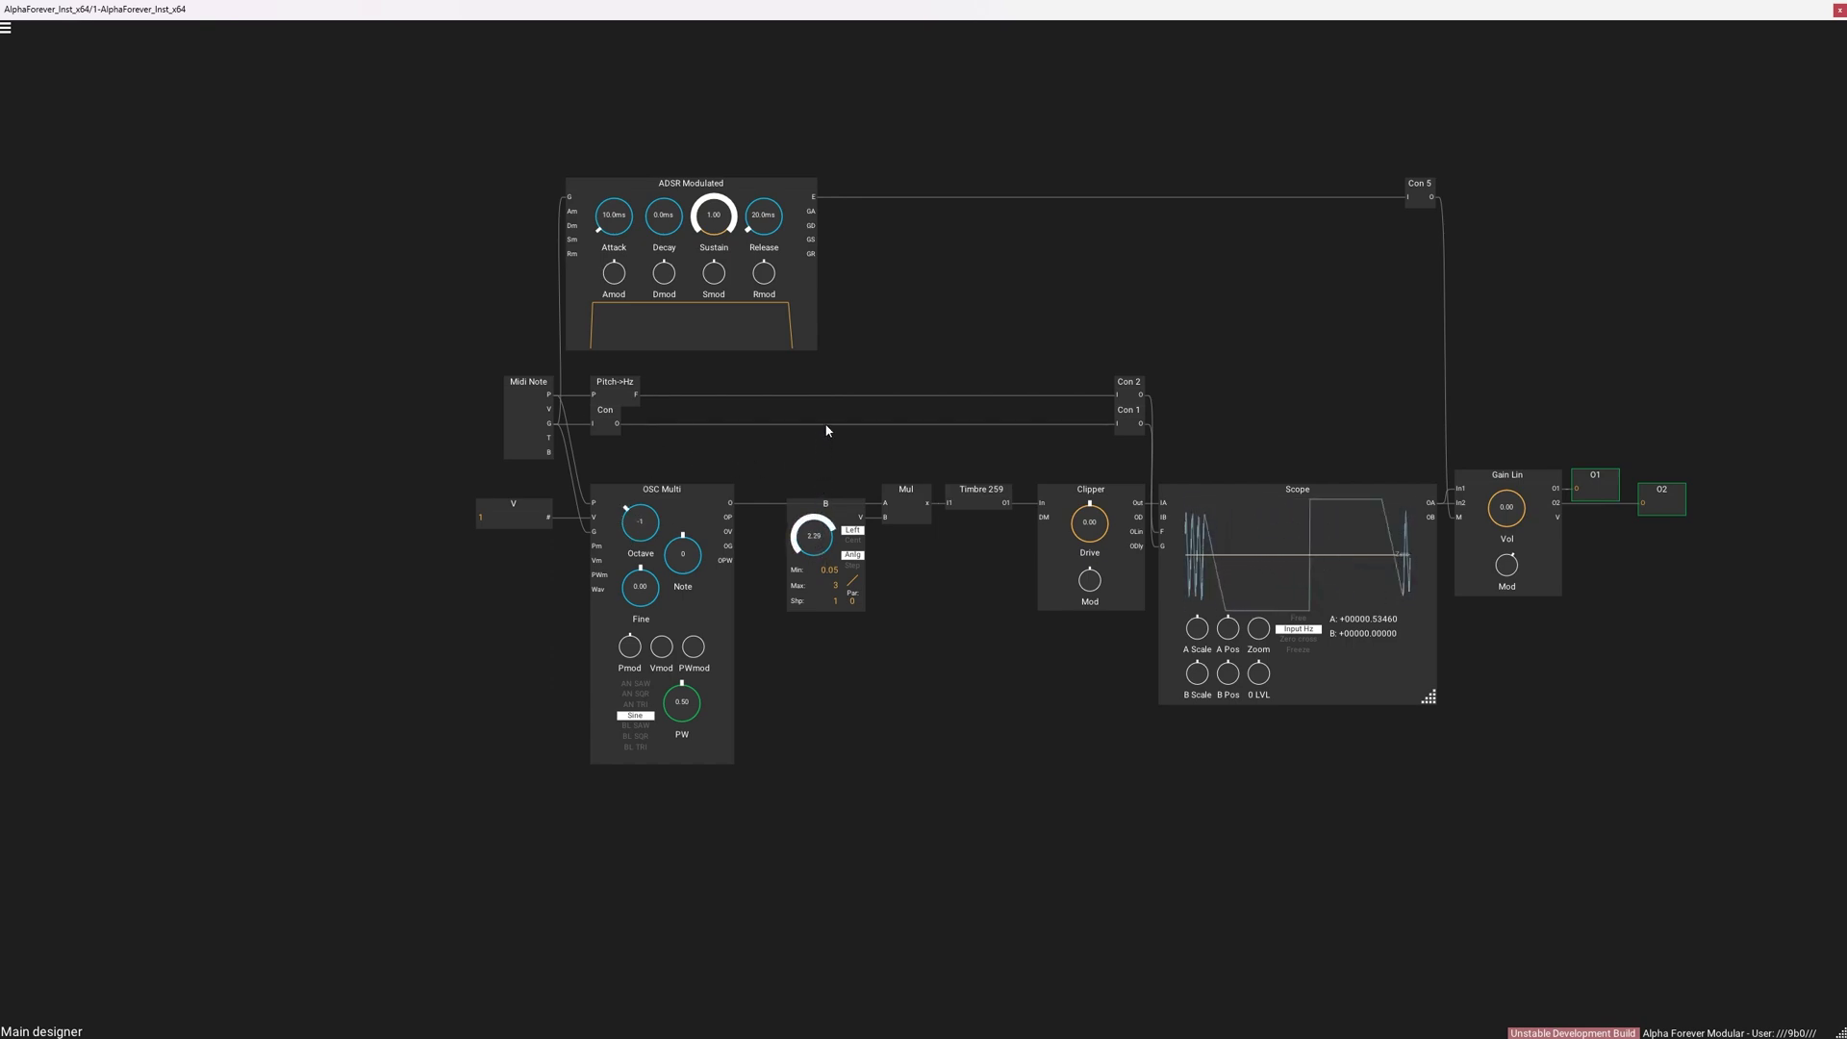
drag(828, 430, 828, 484)
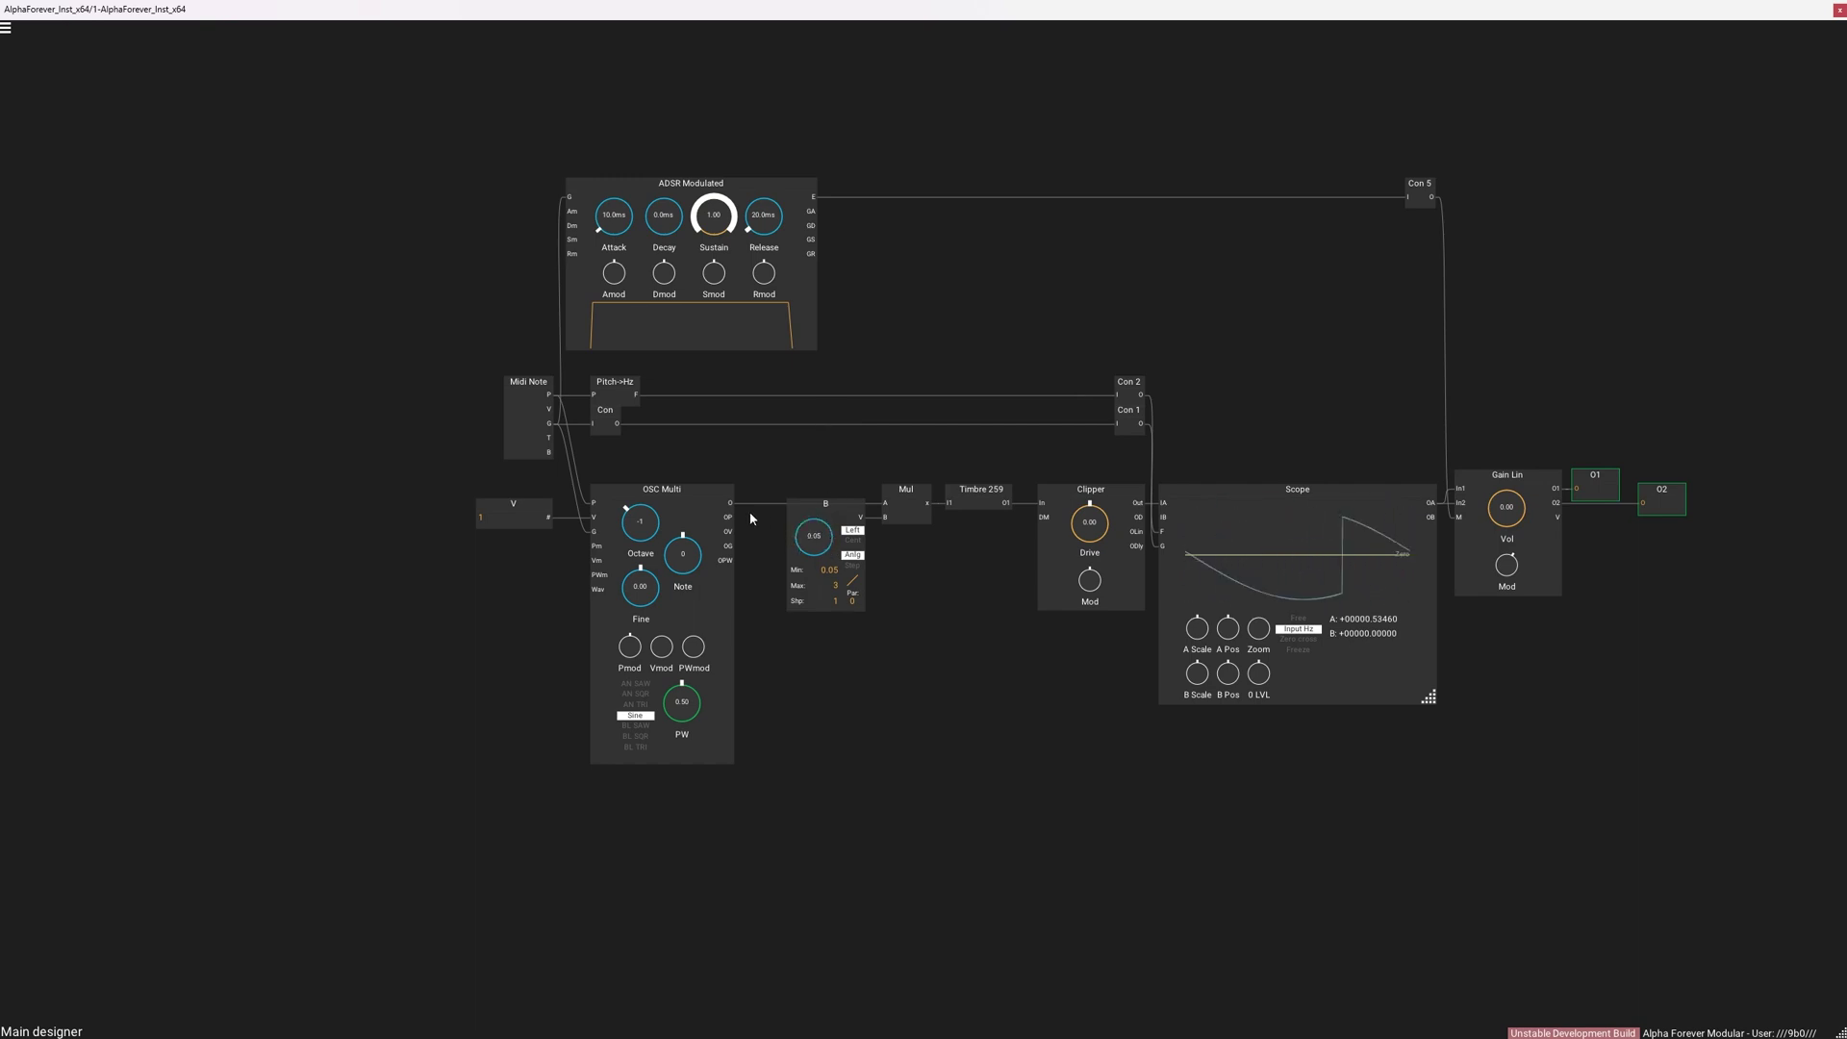
Step: Connect OSC Multi's OP output to Pitch->Hz's P input, and sweep the B control with Octave set to 1
drag(729, 522, 598, 402)
drag(813, 536, 834, 580)
drag(625, 529, 638, 487)
mouse_move(814, 536)
mouse_down()
mouse_move(838, 494)
mouse_move(845, 550)
mouse_up()
Step: Move the source modules away from Timbre 259 and insert an Add module between Mul and Timbre 259
drag(380, 95, 950, 813)
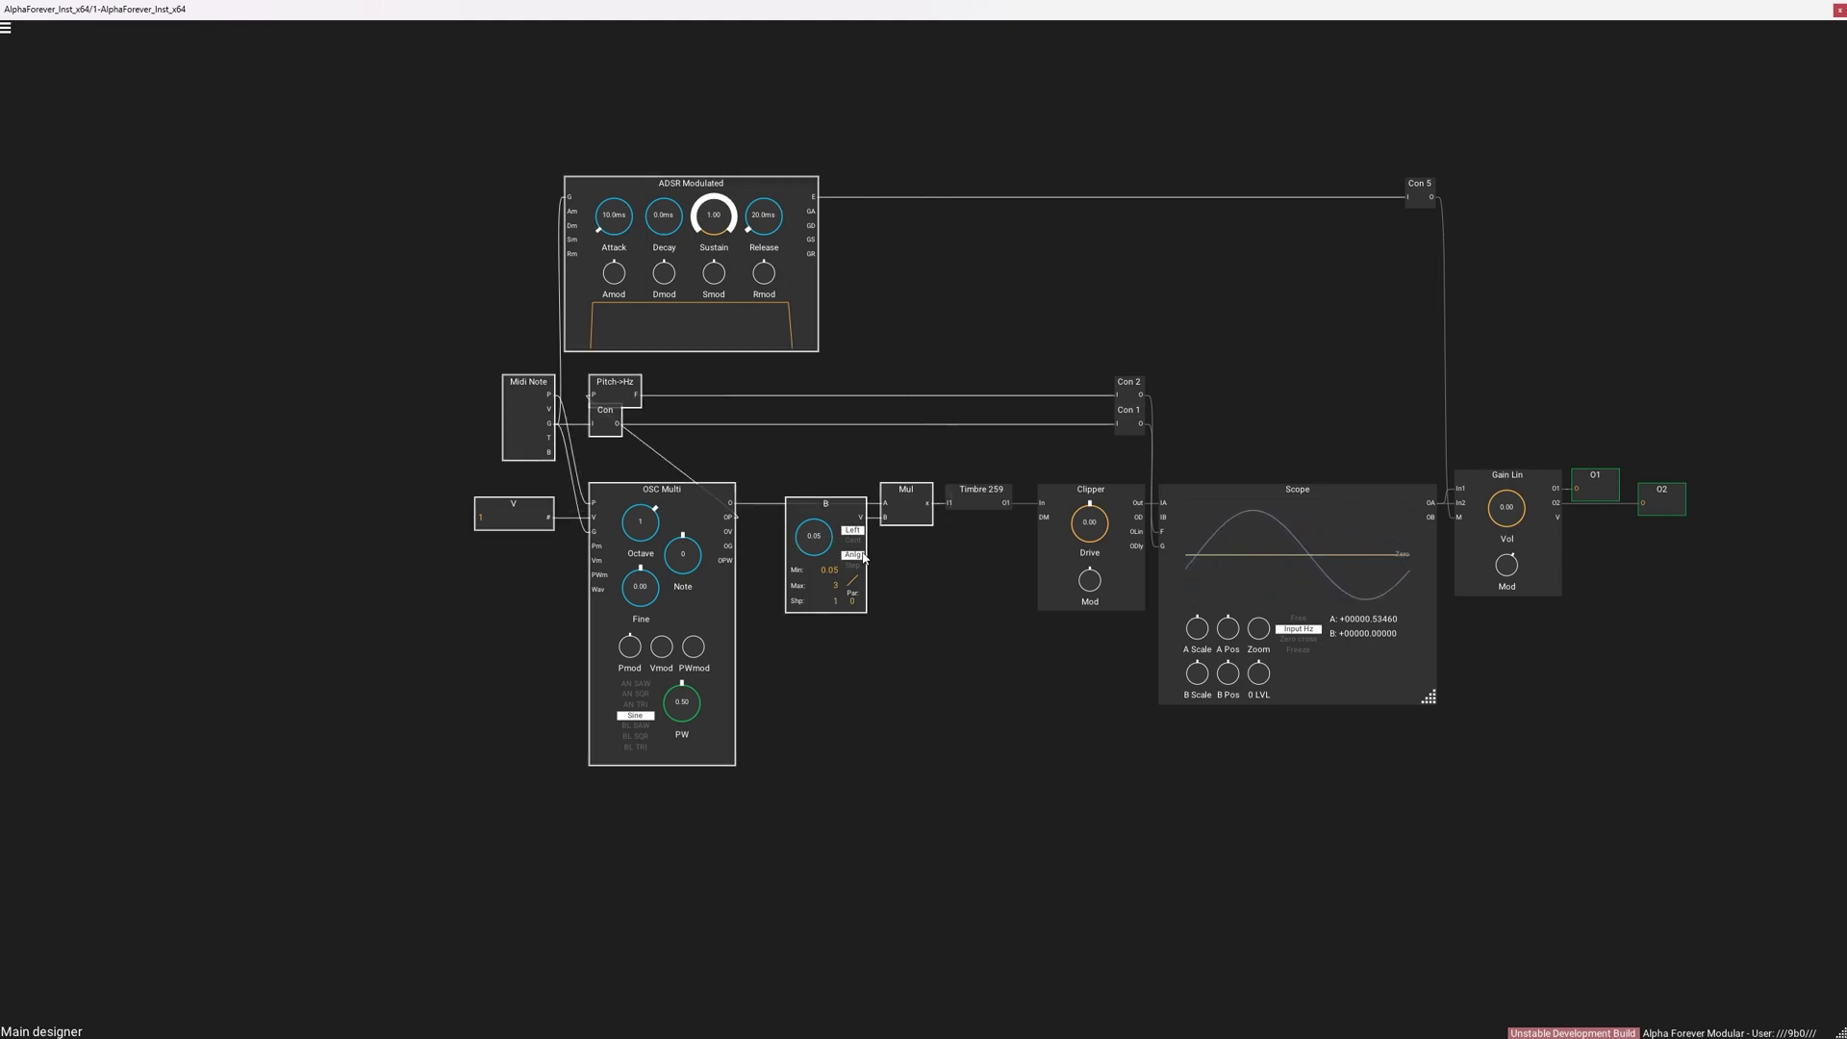
drag(909, 498, 846, 504)
click(823, 488)
right_click(798, 507)
click(932, 526)
Step: Add a value control on Add's B input, make room for it, and try it with the B control
double_click(885, 519)
drag(251, 867, 796, 126)
drag(787, 496, 755, 497)
drag(822, 556, 823, 551)
mouse_move(668, 536)
mouse_down()
mouse_move(672, 429)
mouse_move(677, 563)
mouse_up()
drag(835, 530, 836, 519)
mouse_move(661, 533)
mouse_down()
mouse_move(667, 448)
mouse_move(677, 544)
mouse_move(654, 529)
mouse_move(656, 511)
mouse_move(669, 546)
mouse_up()
Step: Replace the B 1 control with an LFO Multi feeding Add's B input at a frequency of 0.3 Hz
click(842, 516)
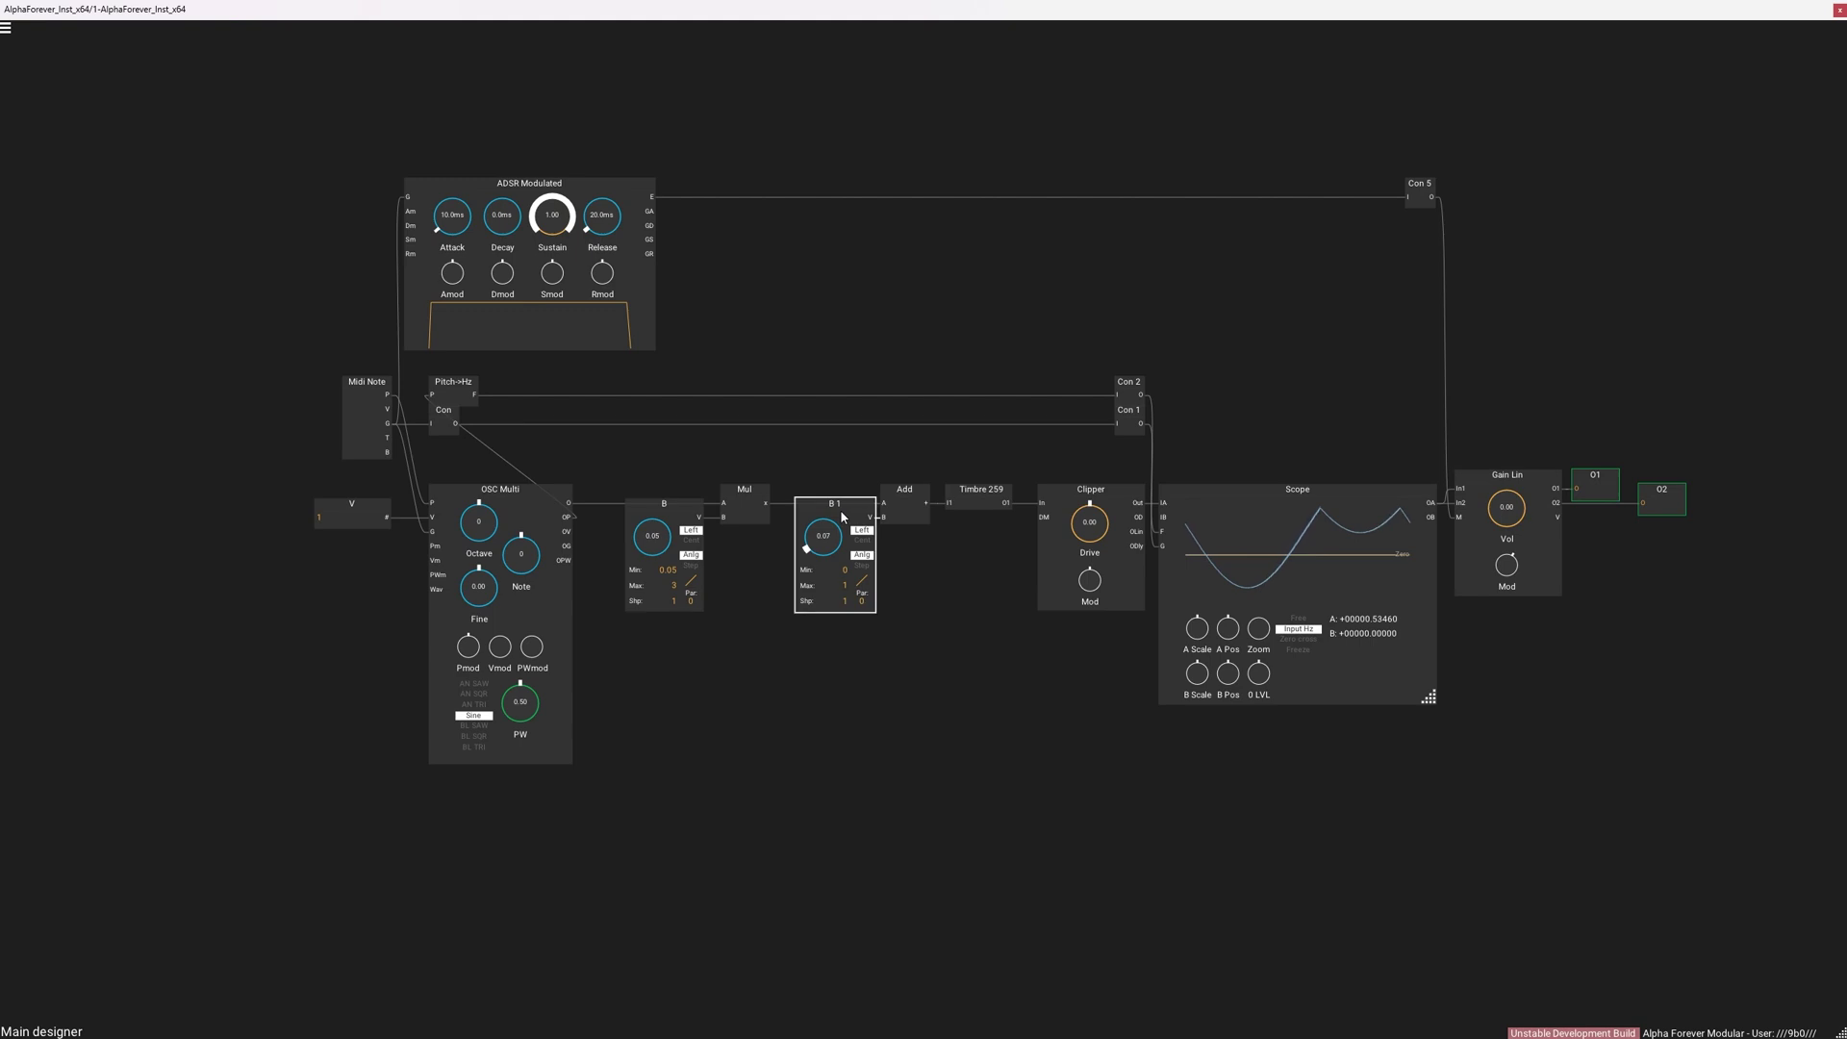
key(Delete)
right_click(745, 586)
text(lfo)
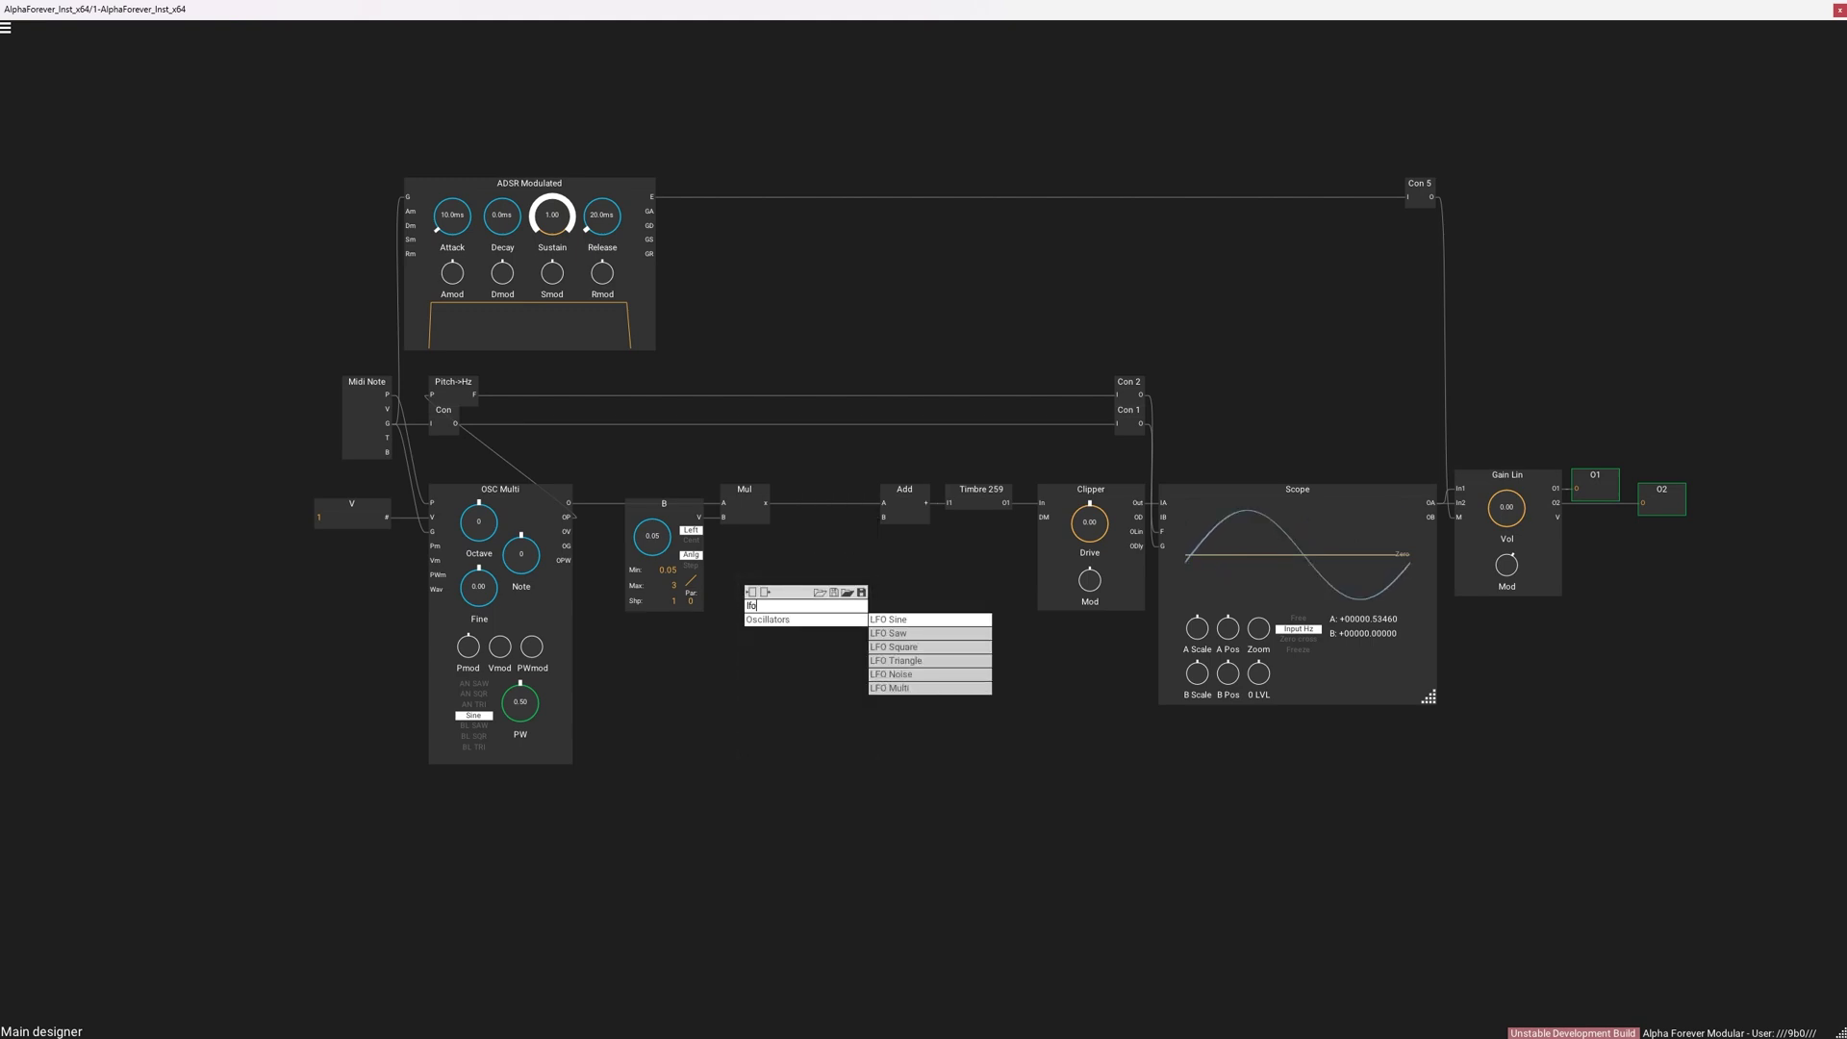
click(877, 689)
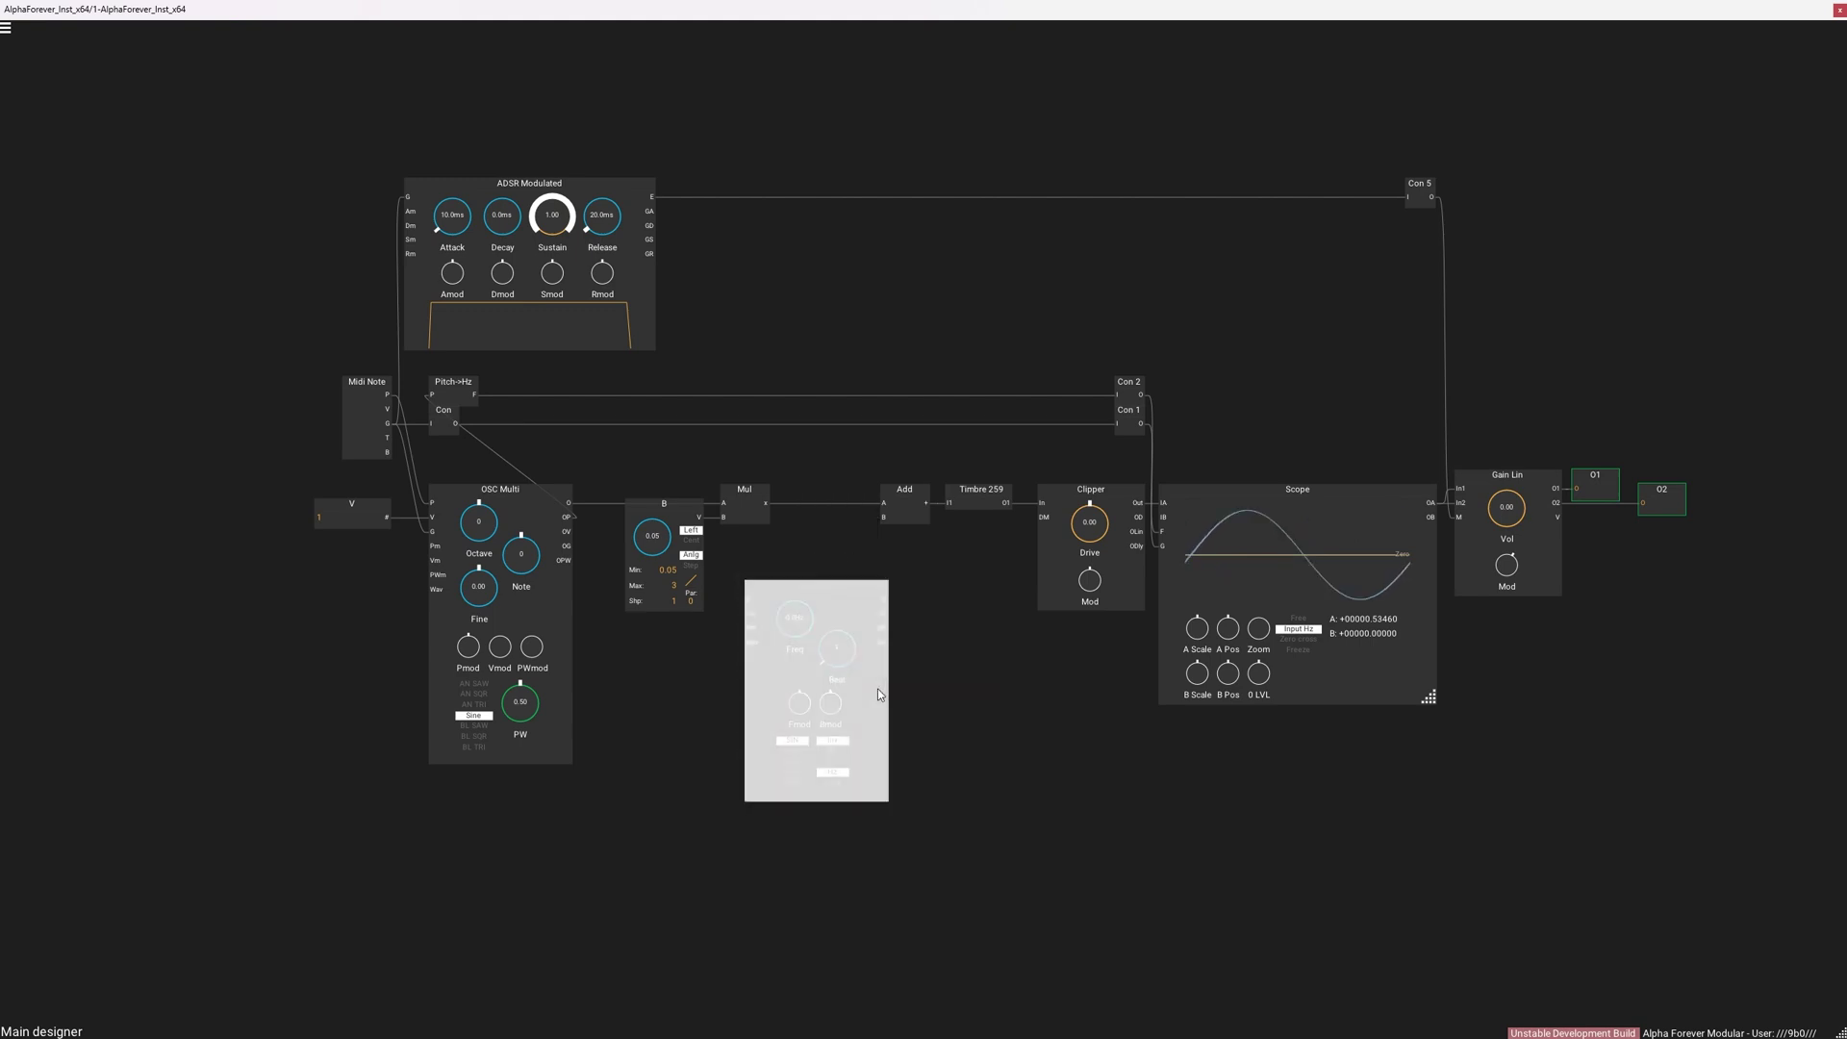
drag(889, 520, 886, 519)
drag(794, 627, 800, 617)
Step: Insert a Gain Lin between LFO Multi and Add, lower its Vol, and set the B control to 0.17
right_click(885, 599)
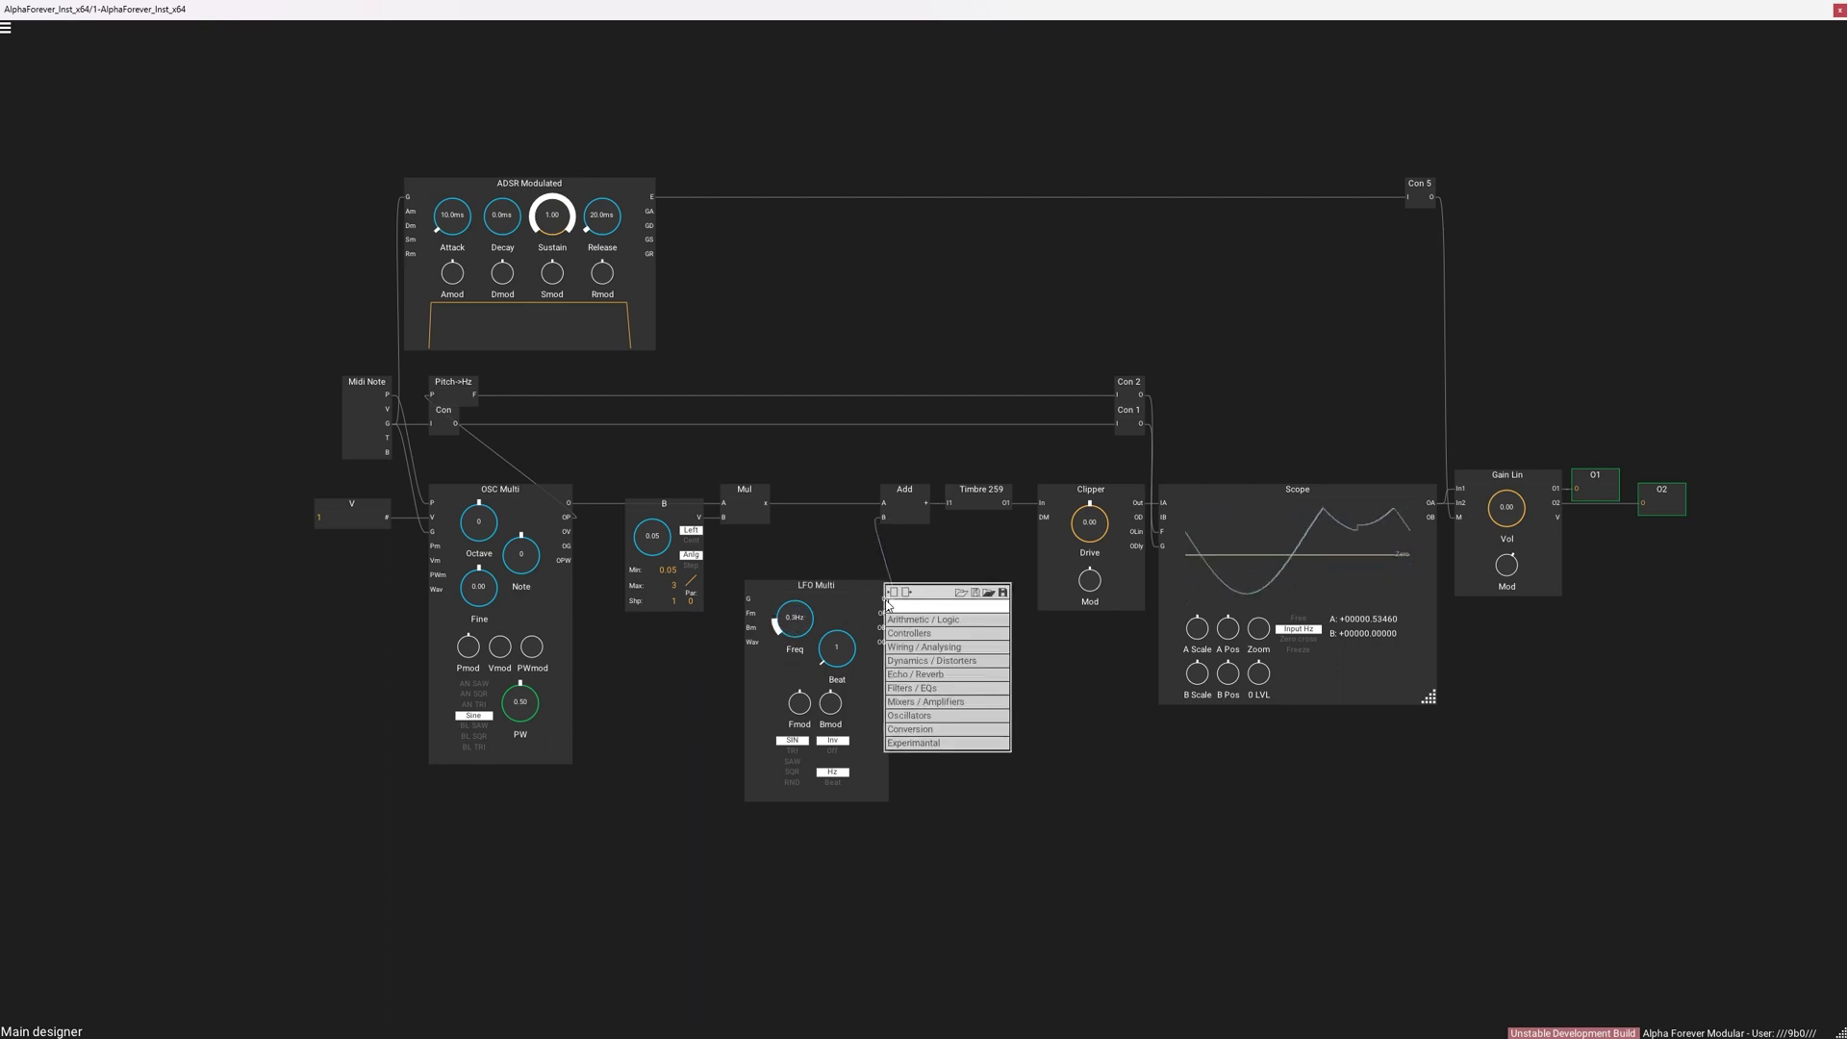
text(ga)
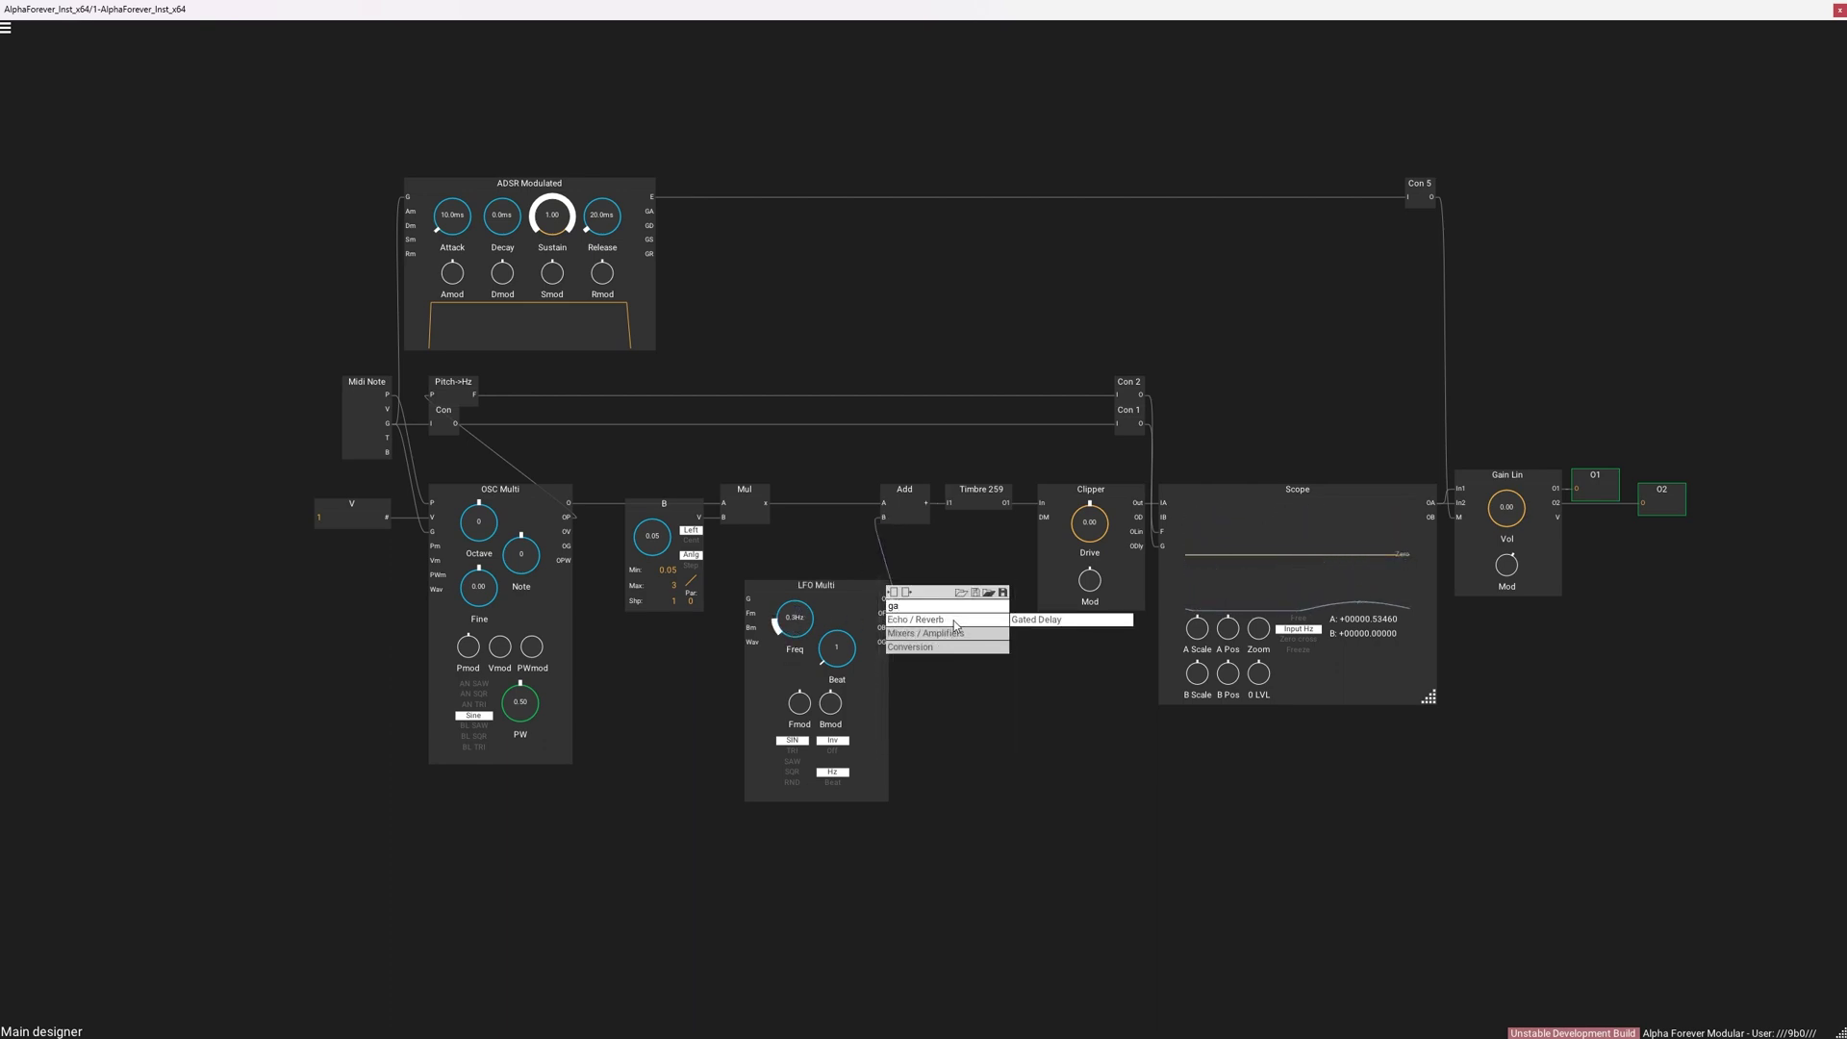
text(in)
click(1058, 620)
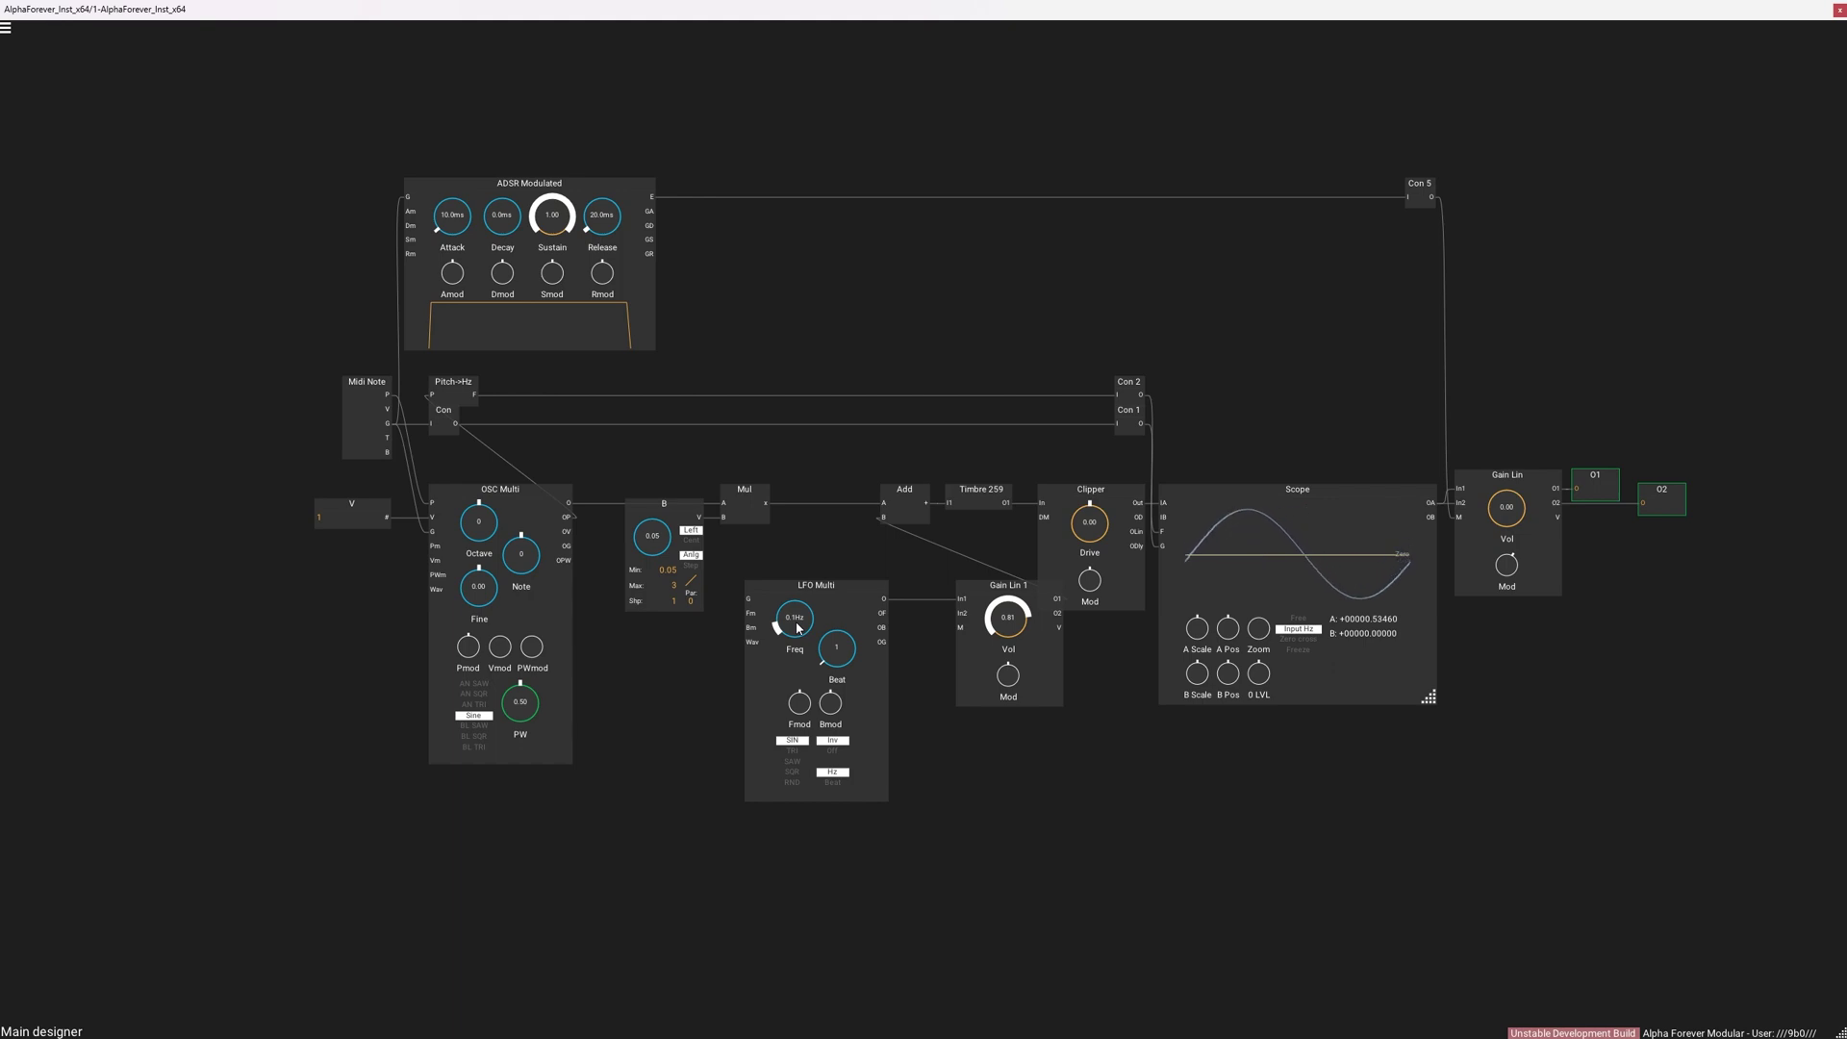
mouse_move(642, 543)
mouse_down()
mouse_move(644, 505)
mouse_move(644, 539)
mouse_up()
drag(1011, 623, 1004, 707)
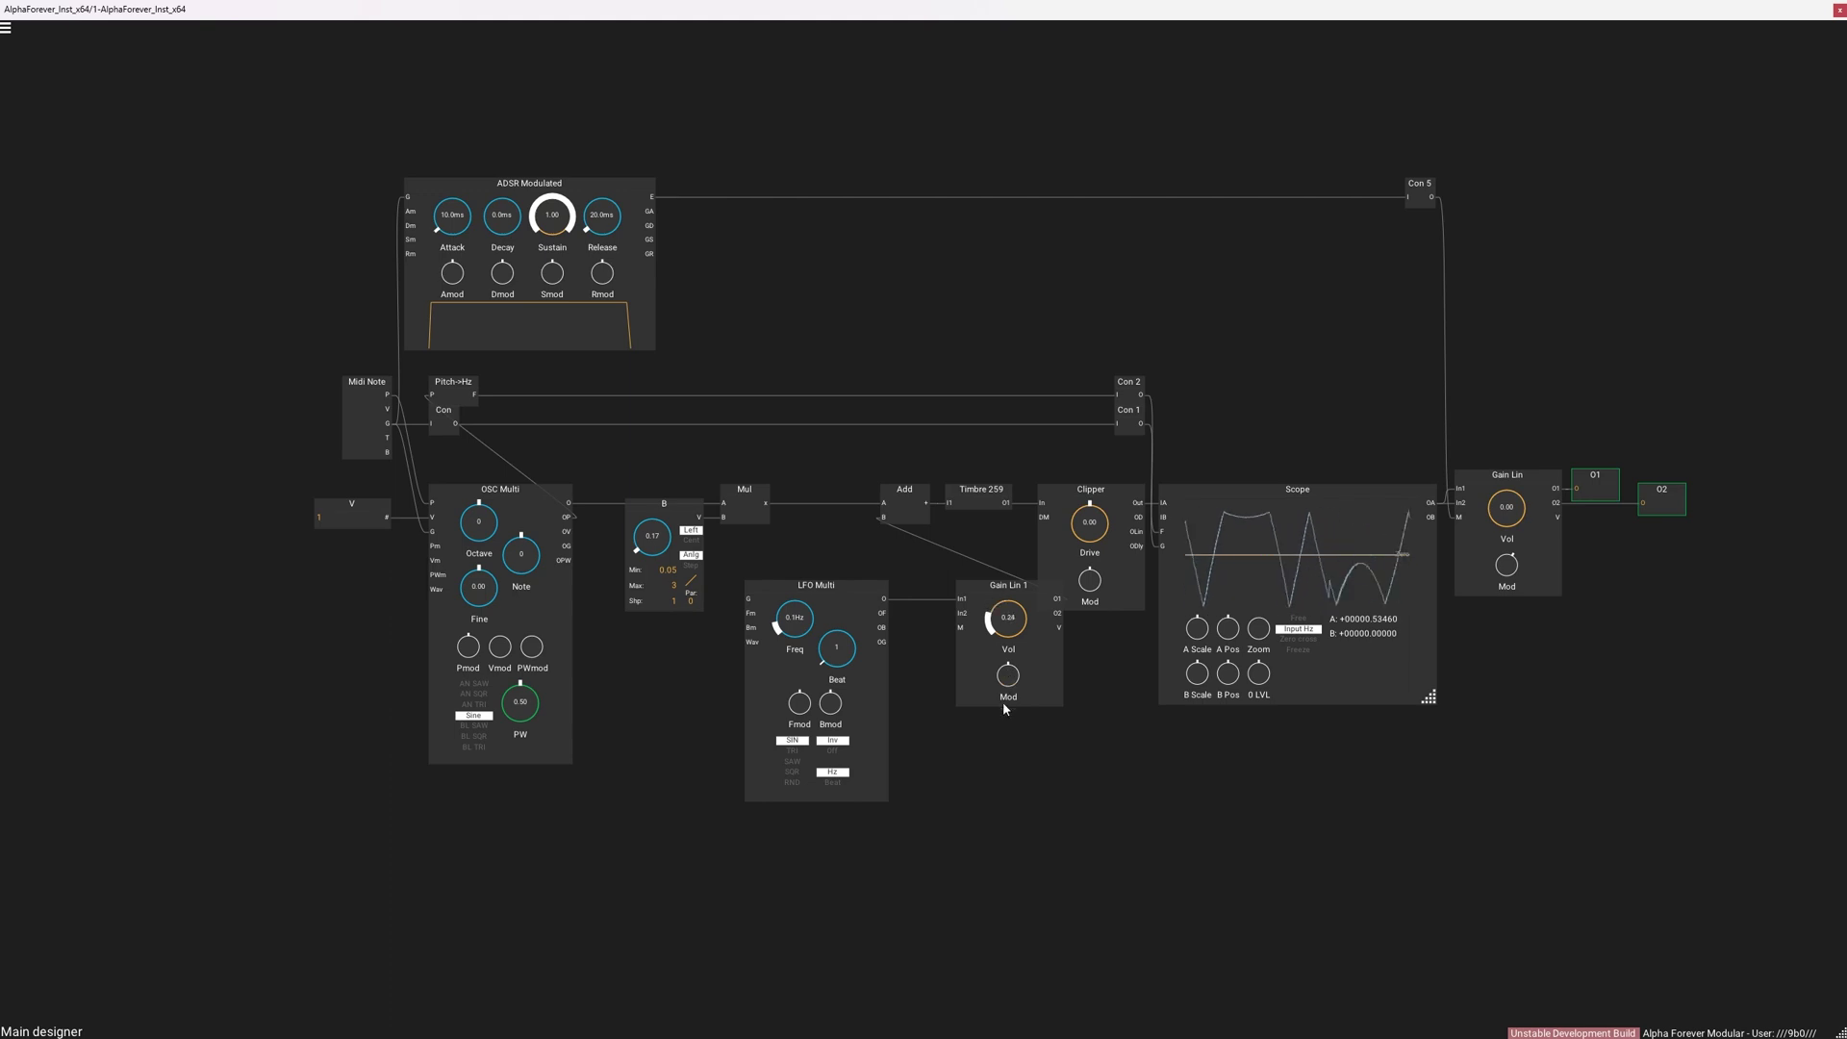
Step: Insert a second Add between Gain Lin 1 and the first Add, with a value control set to 0.16 on its B input
drag(1001, 587, 949, 587)
mouse_move(627, 852)
mouse_down()
mouse_move(1071, 577)
mouse_move(866, 640)
mouse_up()
double_click(964, 669)
text(add)
click(1022, 685)
drag(982, 651, 1030, 660)
double_click(1016, 680)
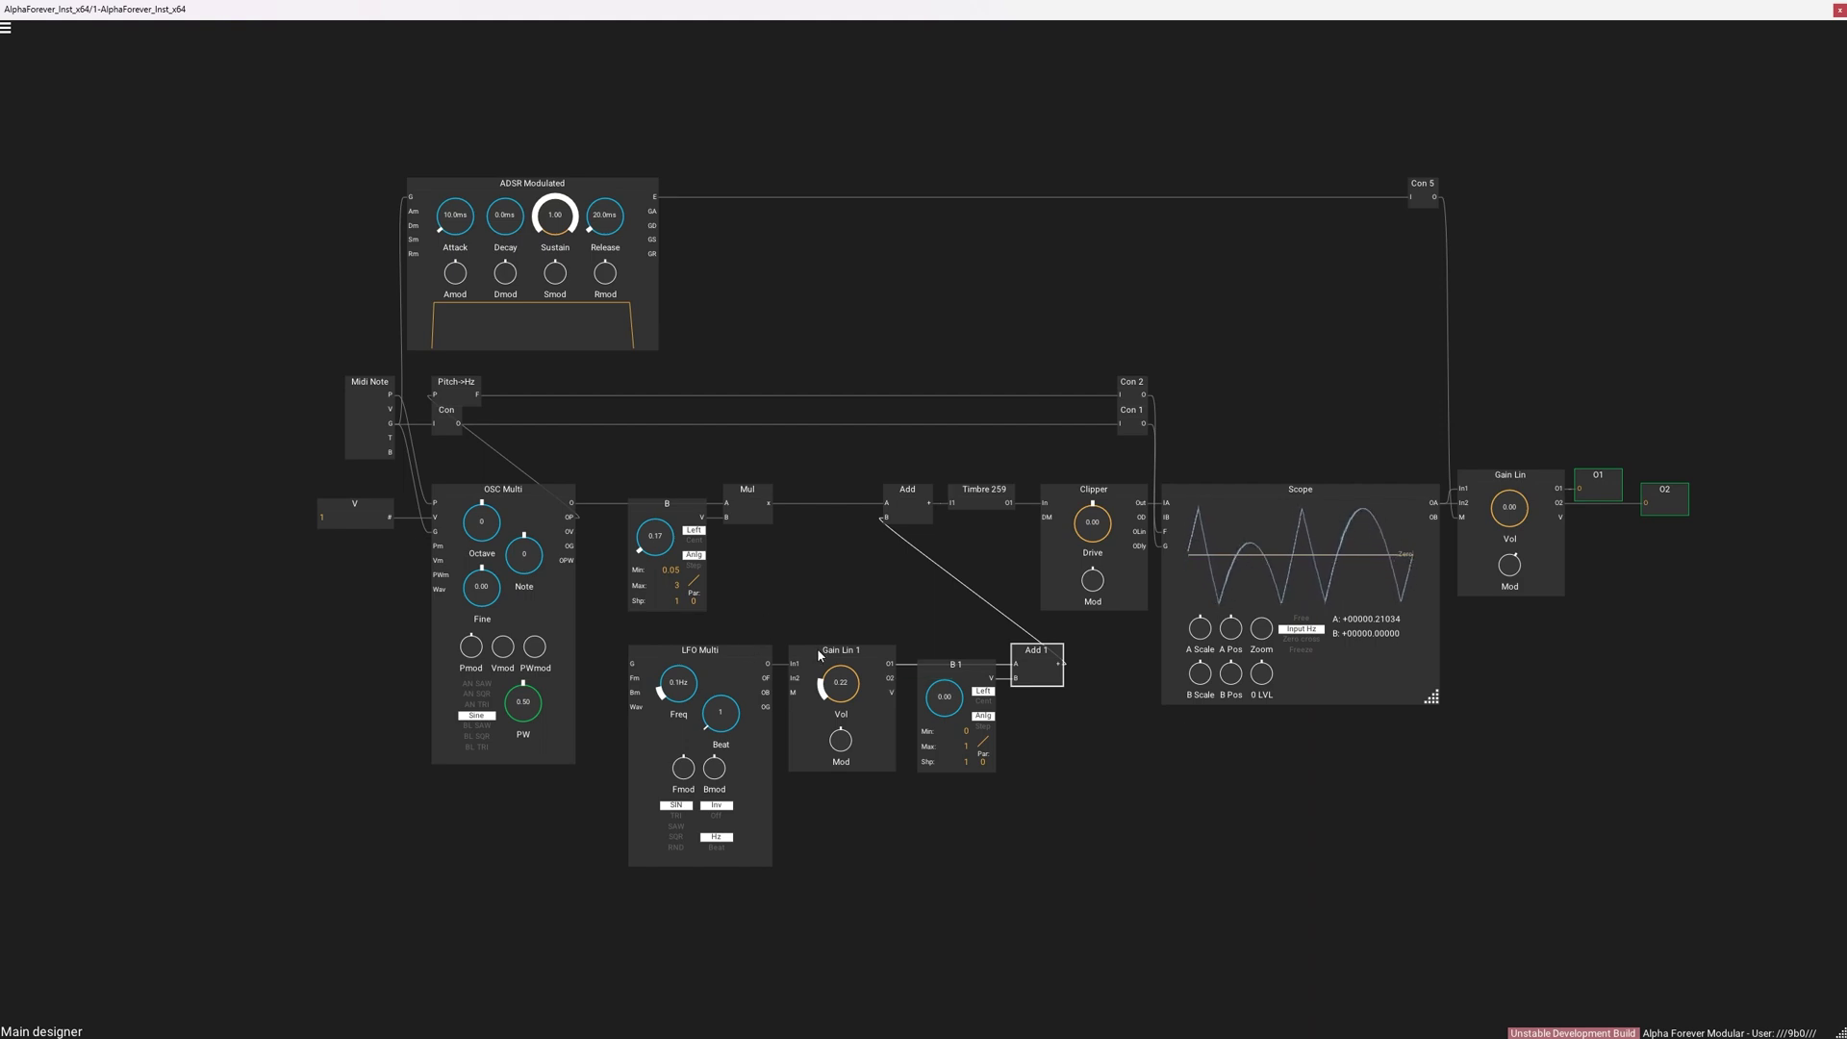
drag(923, 705, 964, 684)
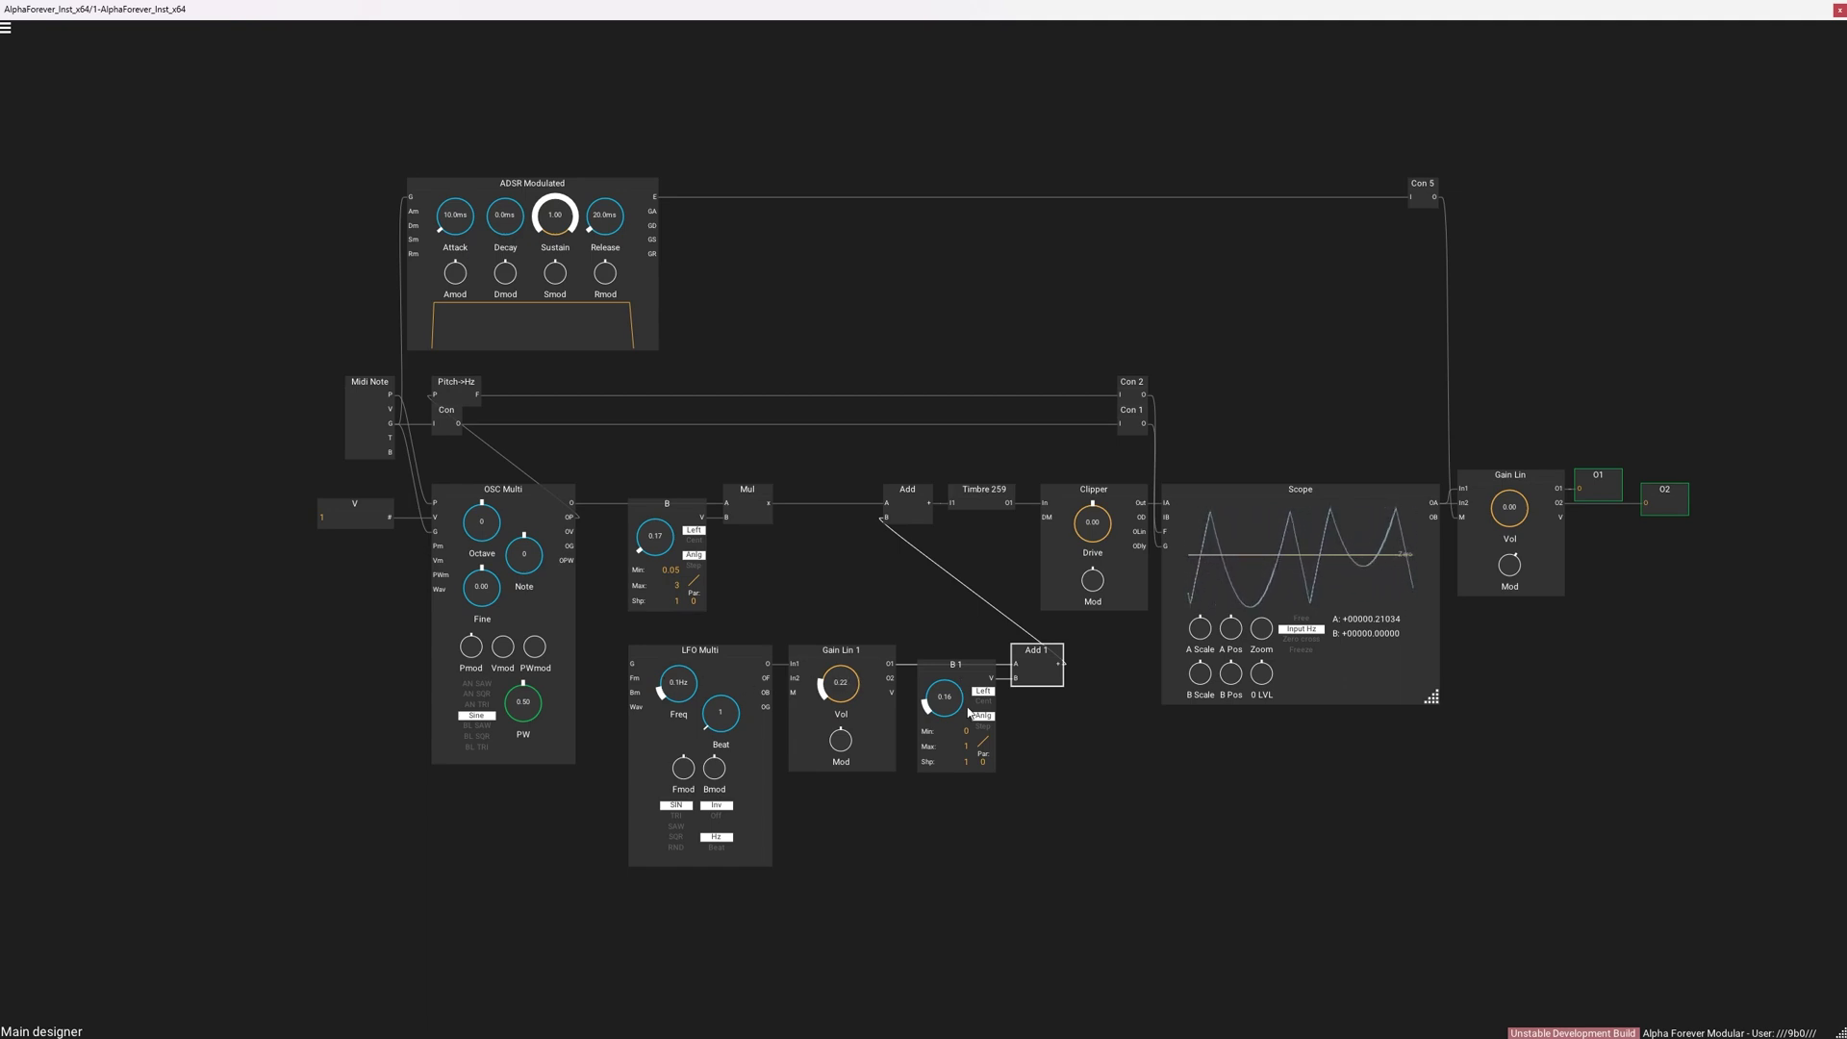
Step: Rename the B 1 control as Offset and the B control feeding Mul as Timbre
double_click(977, 666)
text(Offset)
click(961, 608)
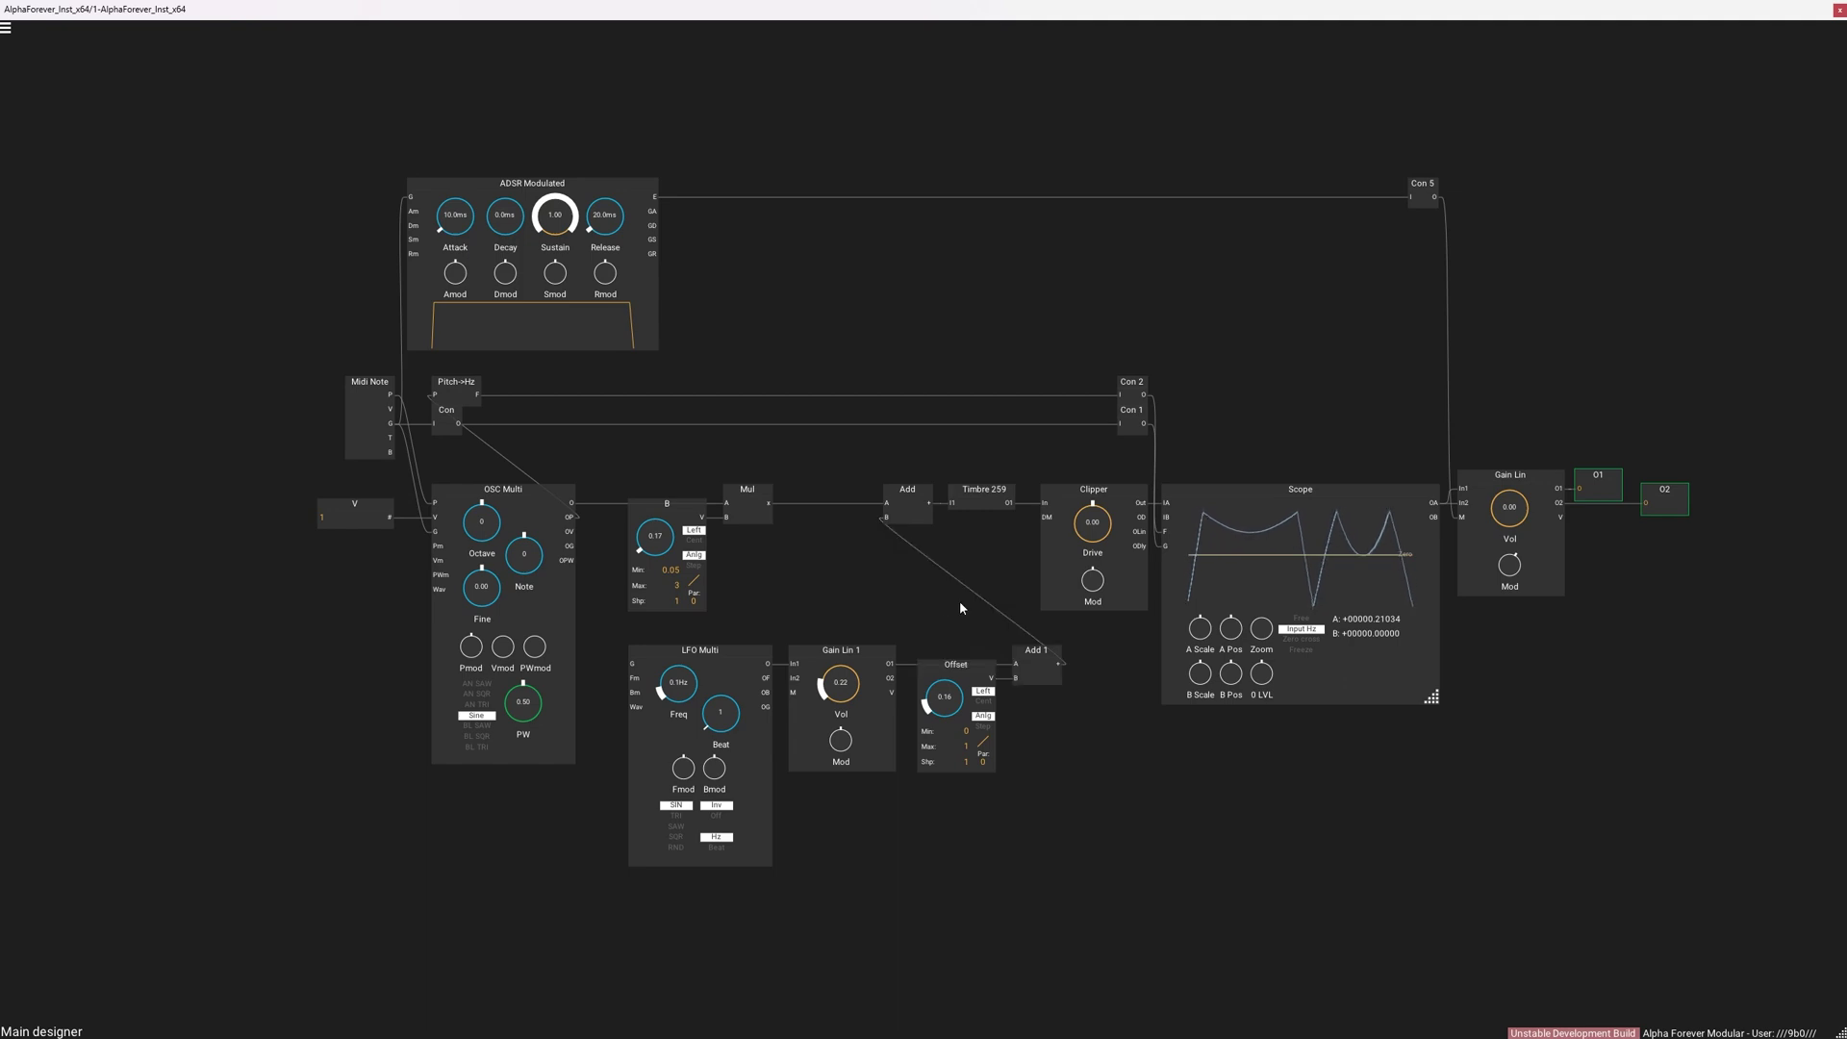
double_click(685, 501)
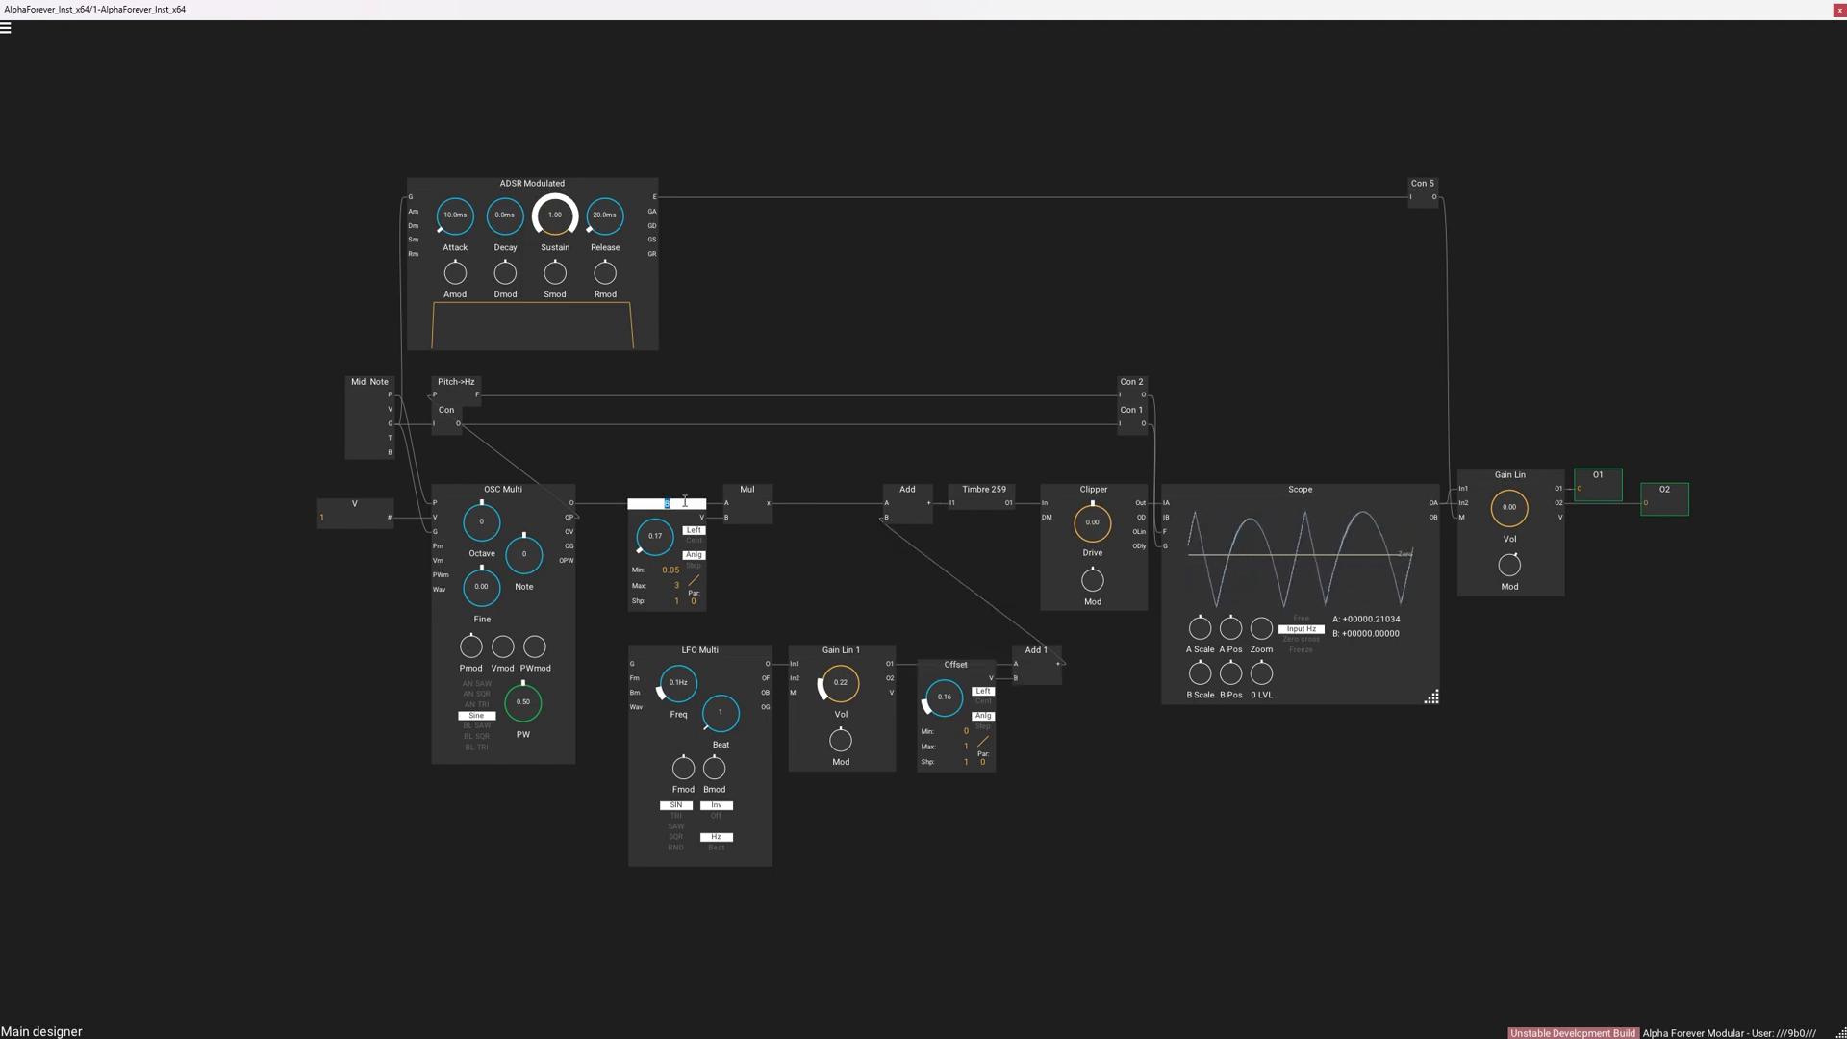
text(Timbre)
click(889, 333)
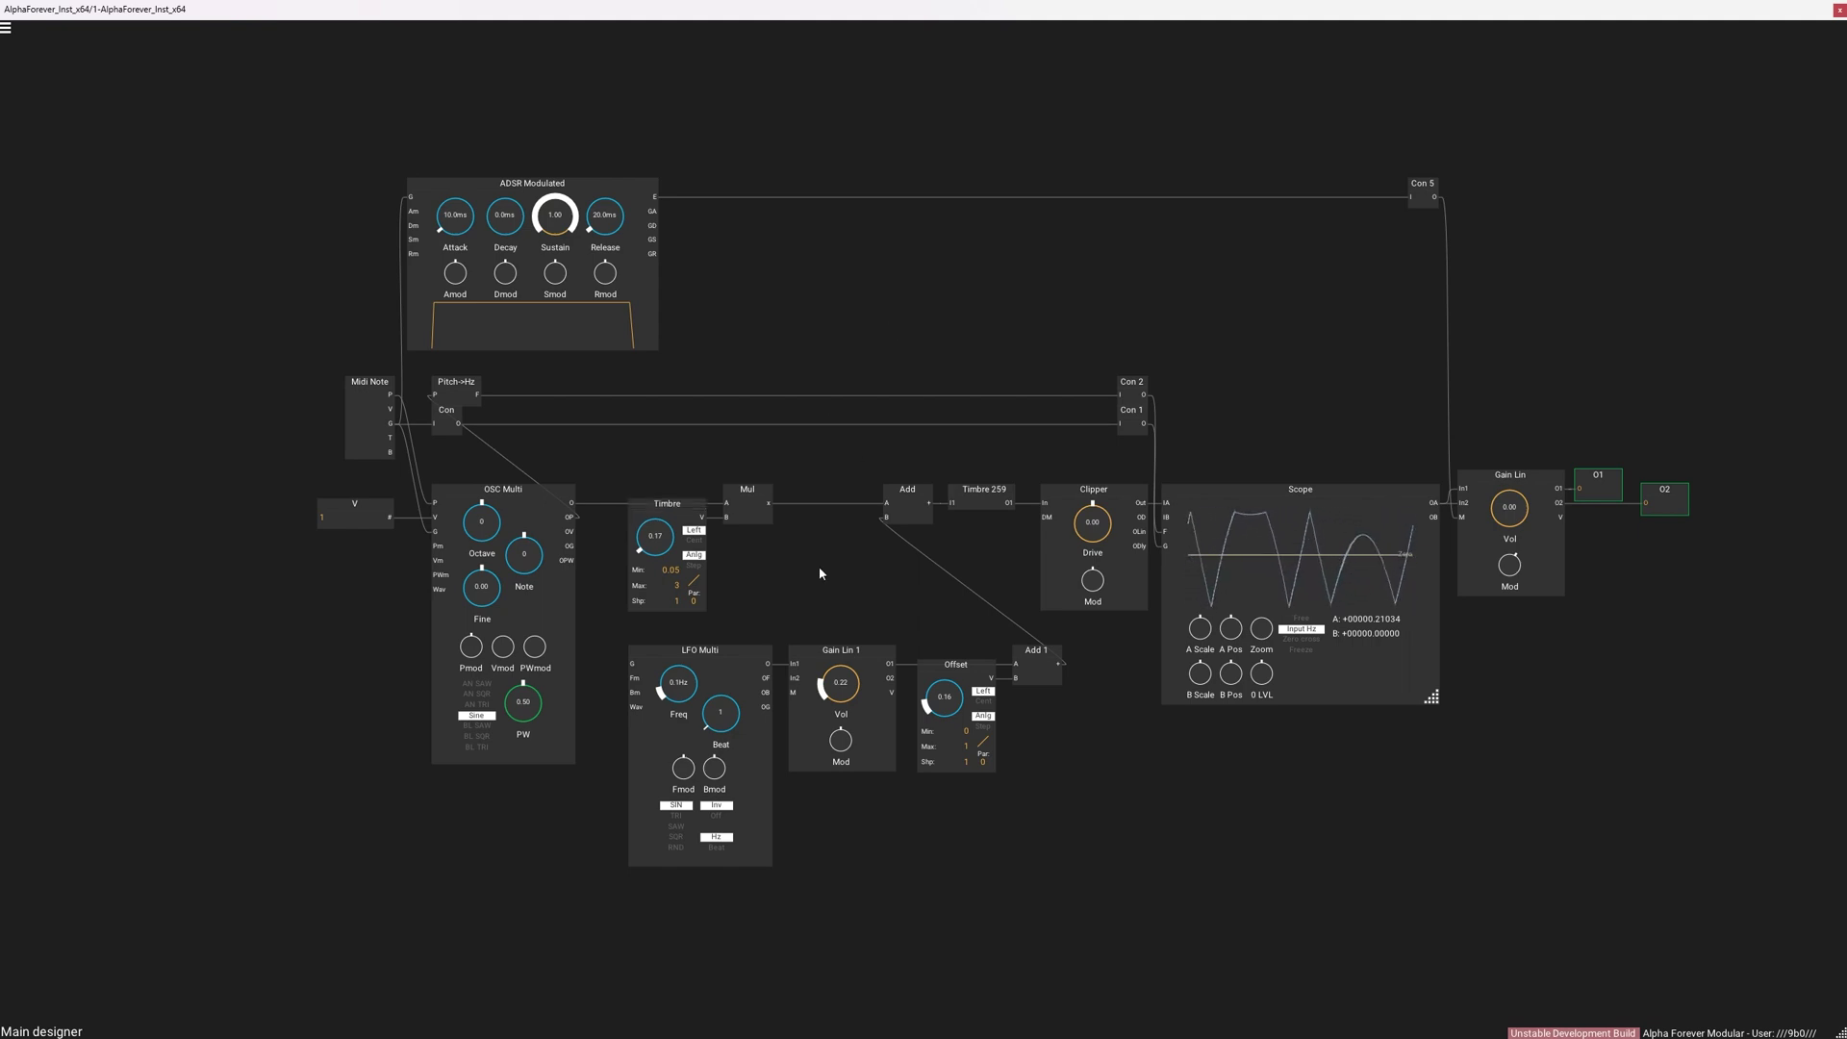
Step: Set Gain Lin 1's Vol to about 0.41 and rename the module as Modulation Depth
drag(816, 689, 847, 652)
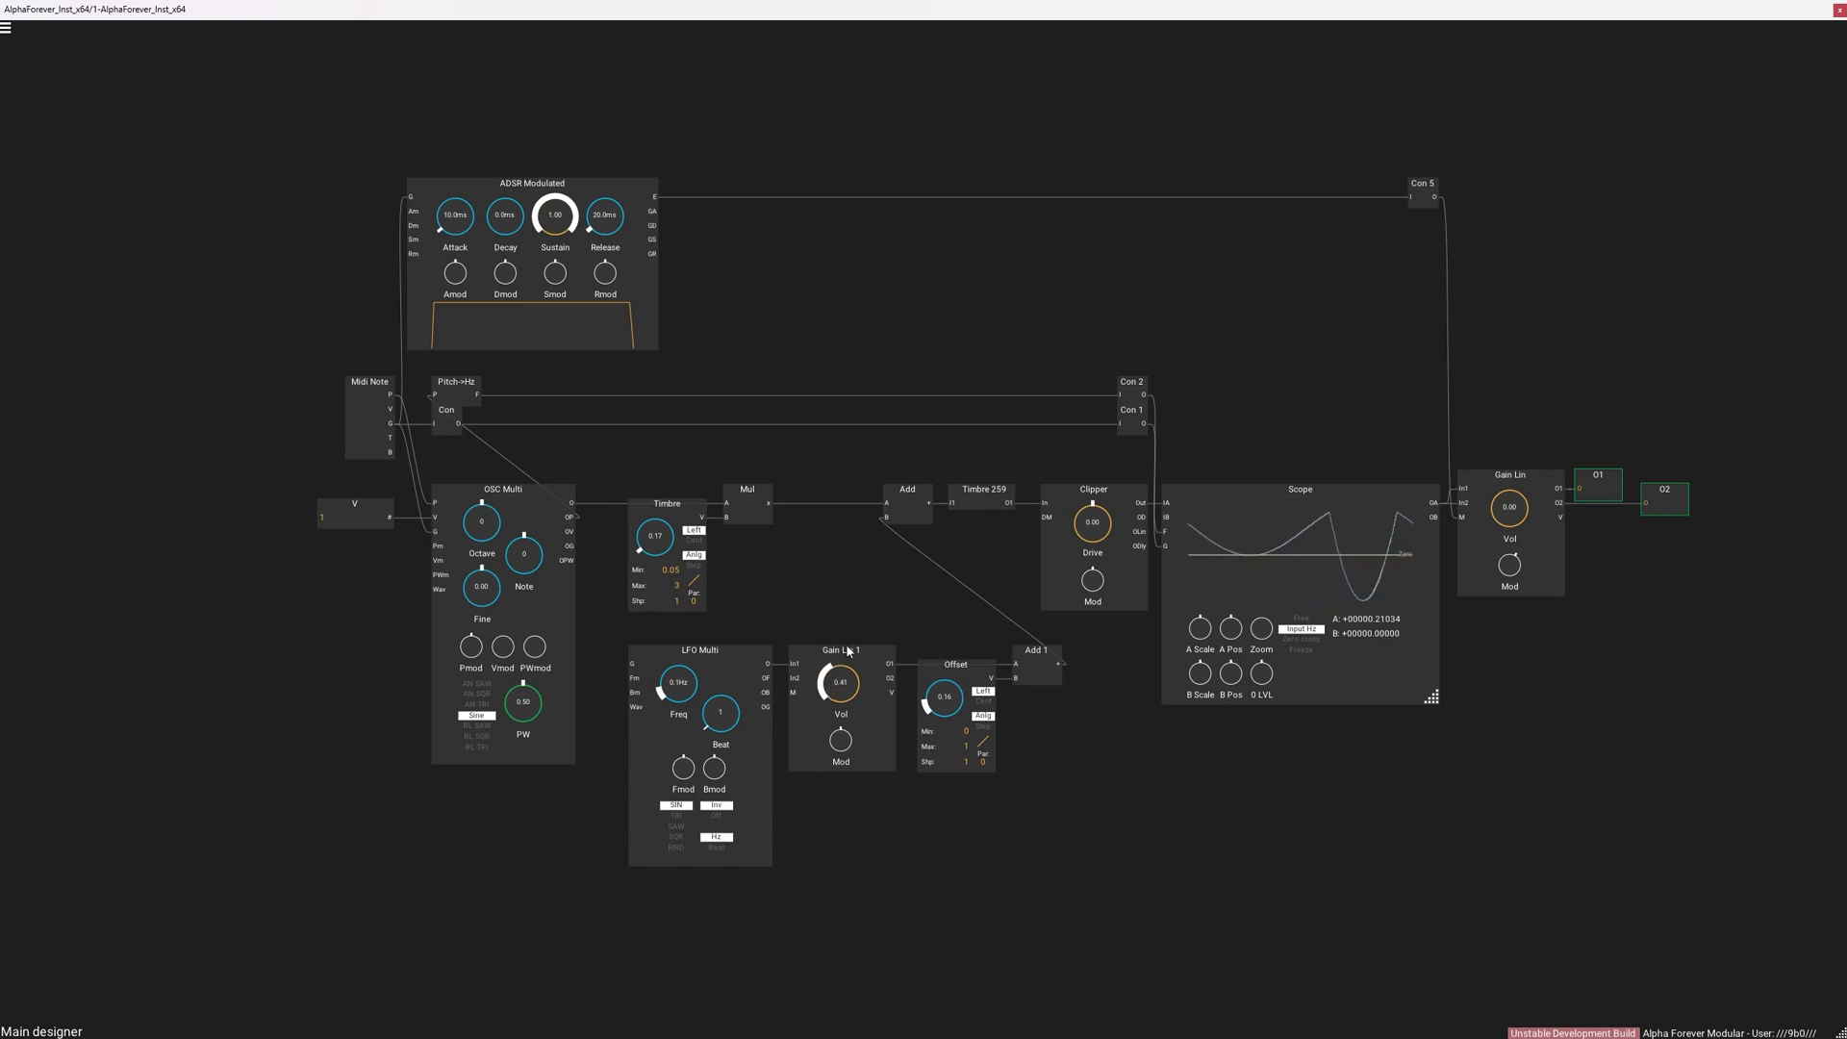
right_click(848, 648)
click(752, 557)
double_click(832, 653)
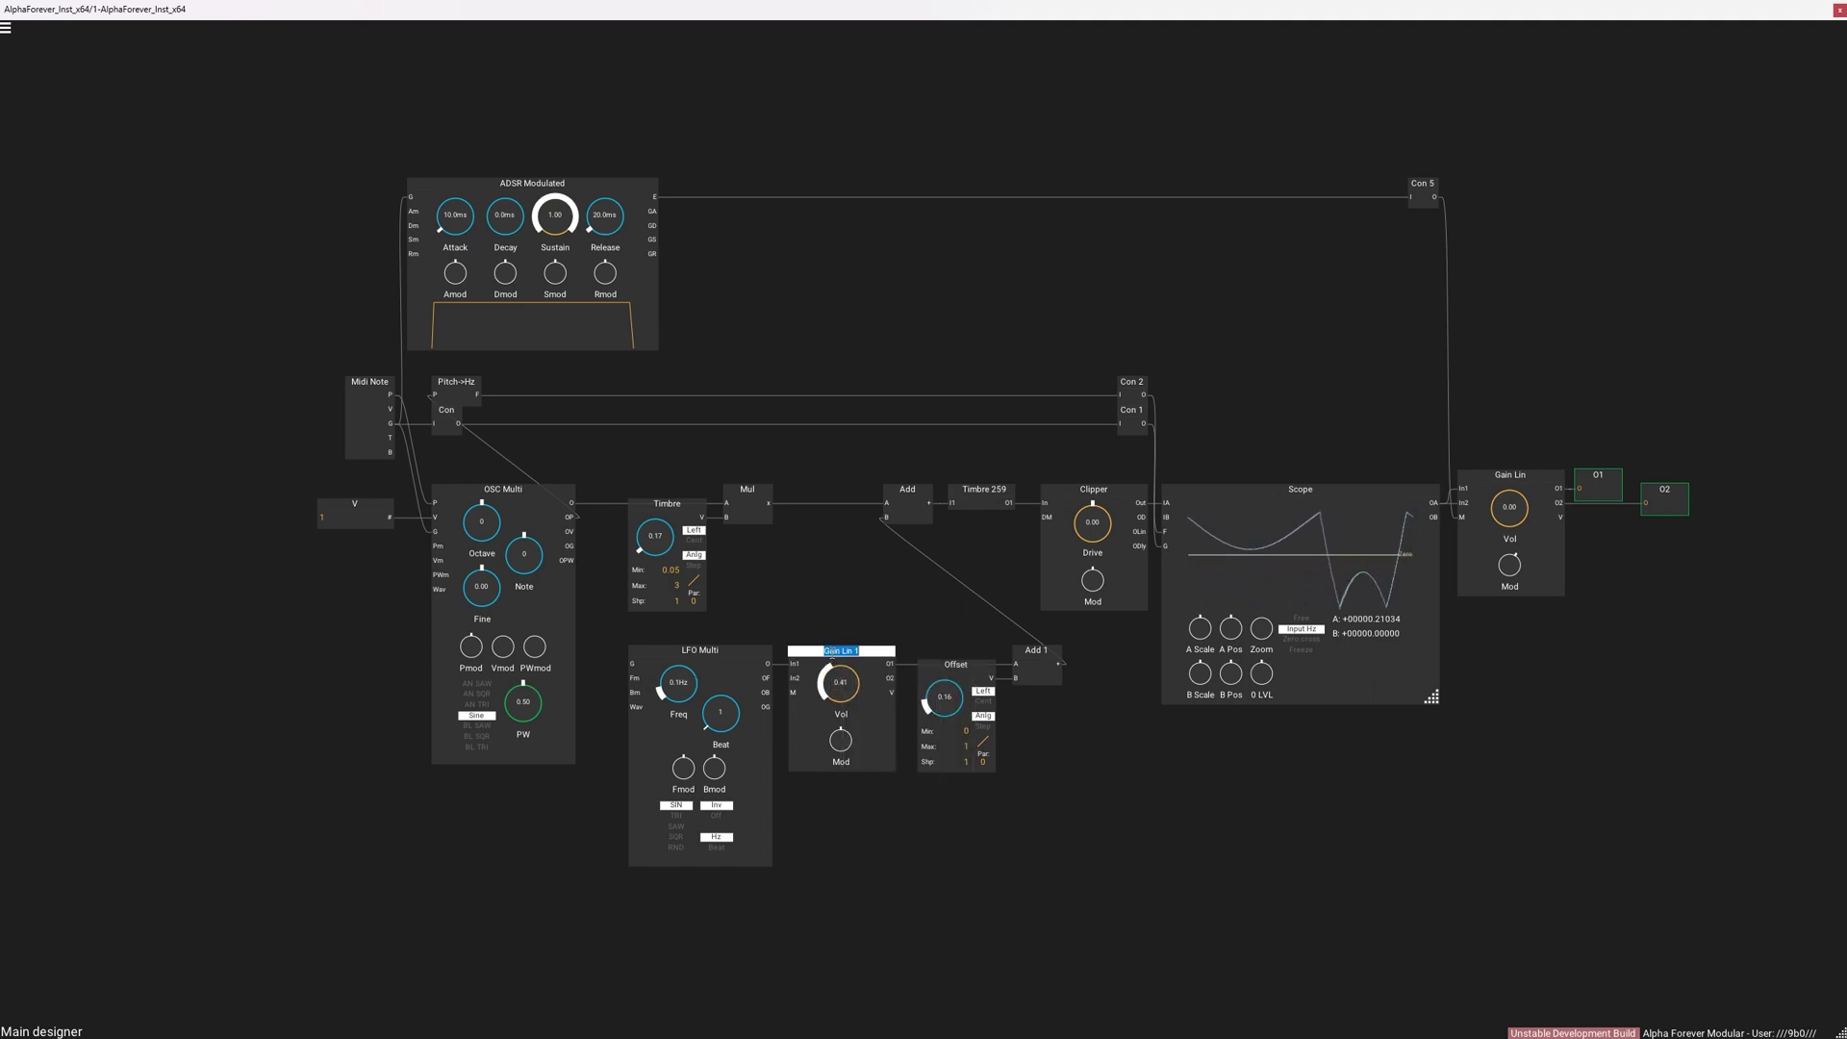
text(Modul)
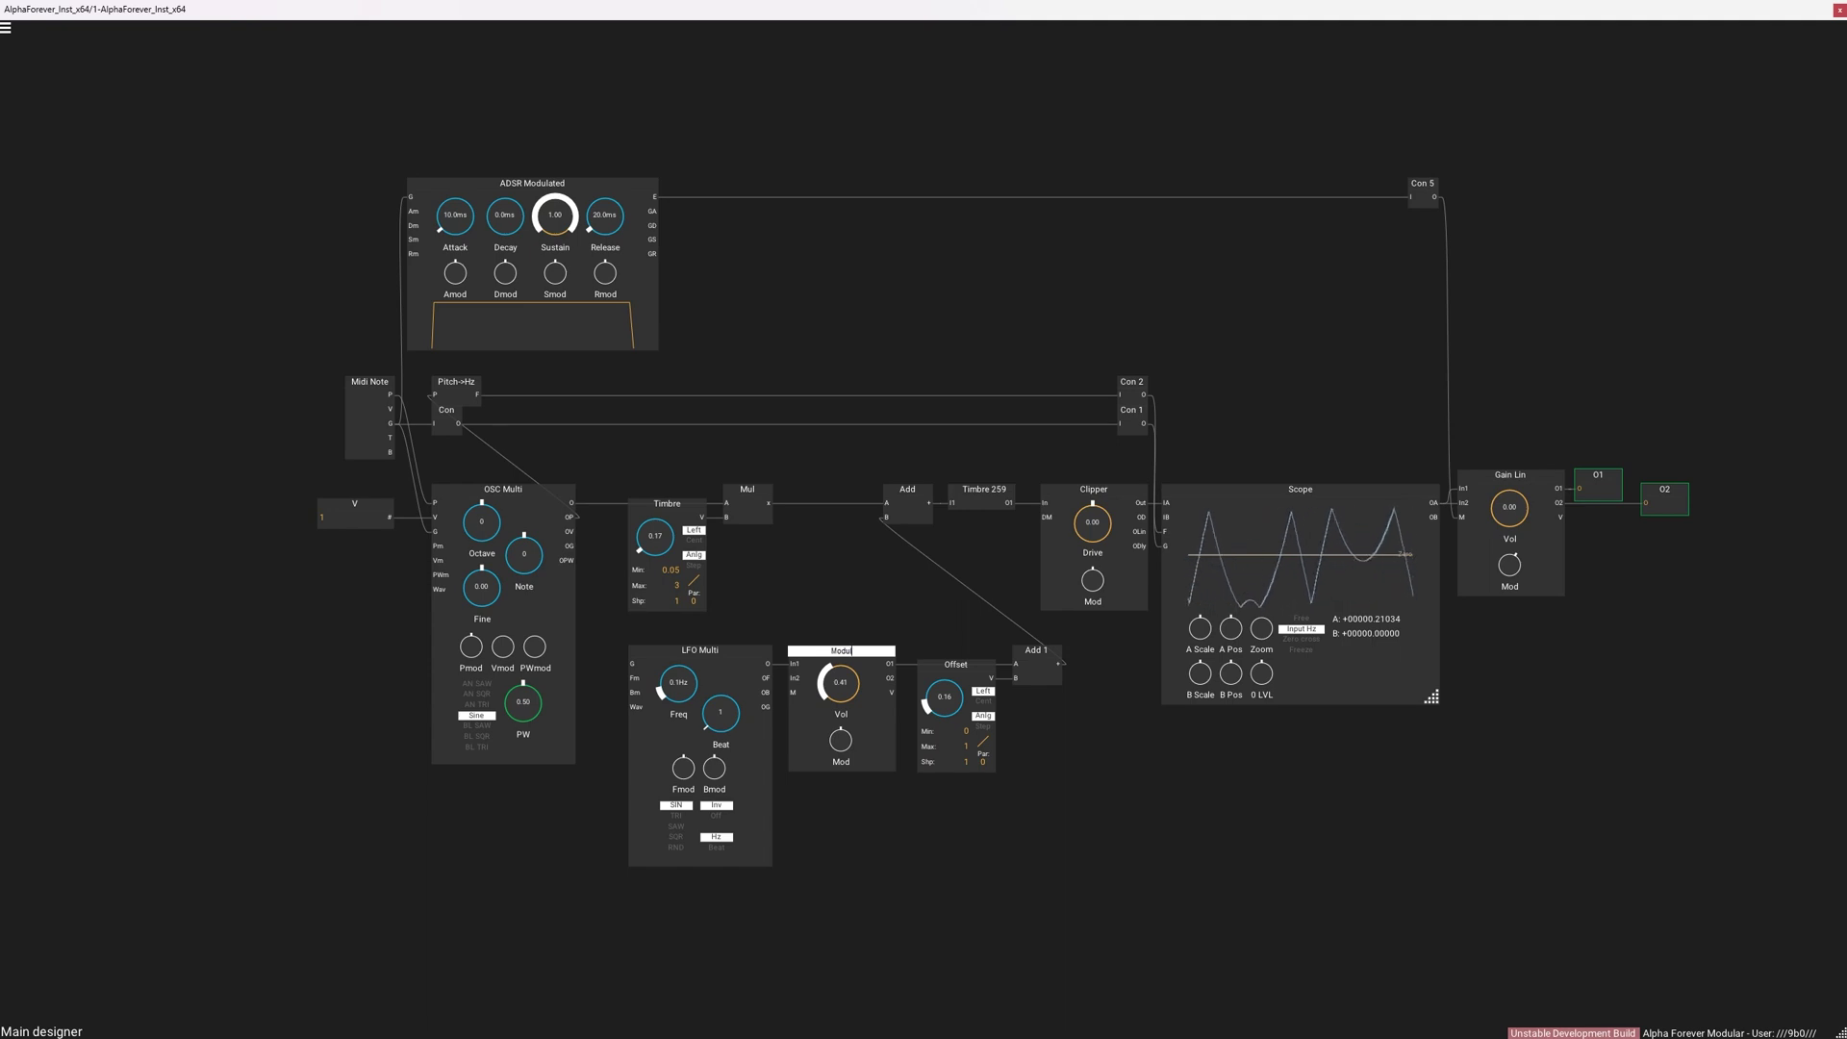
text(ation Depth)
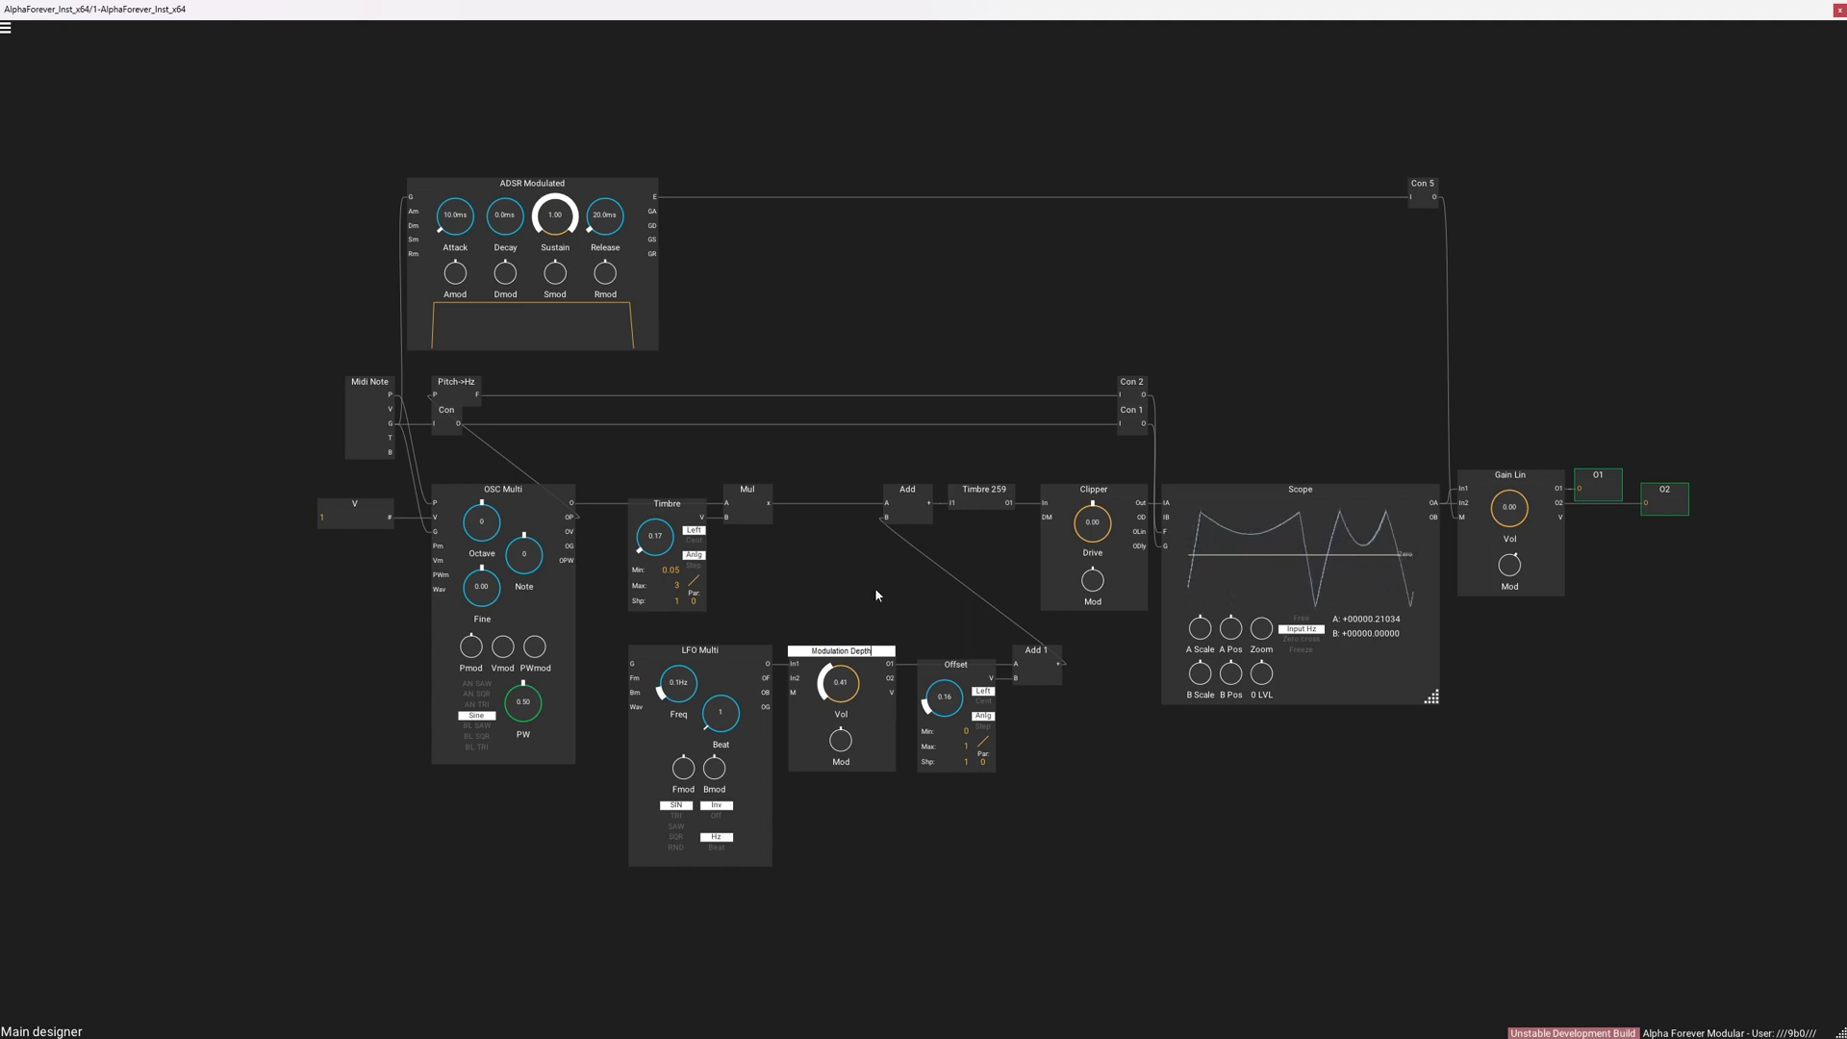
key(Return)
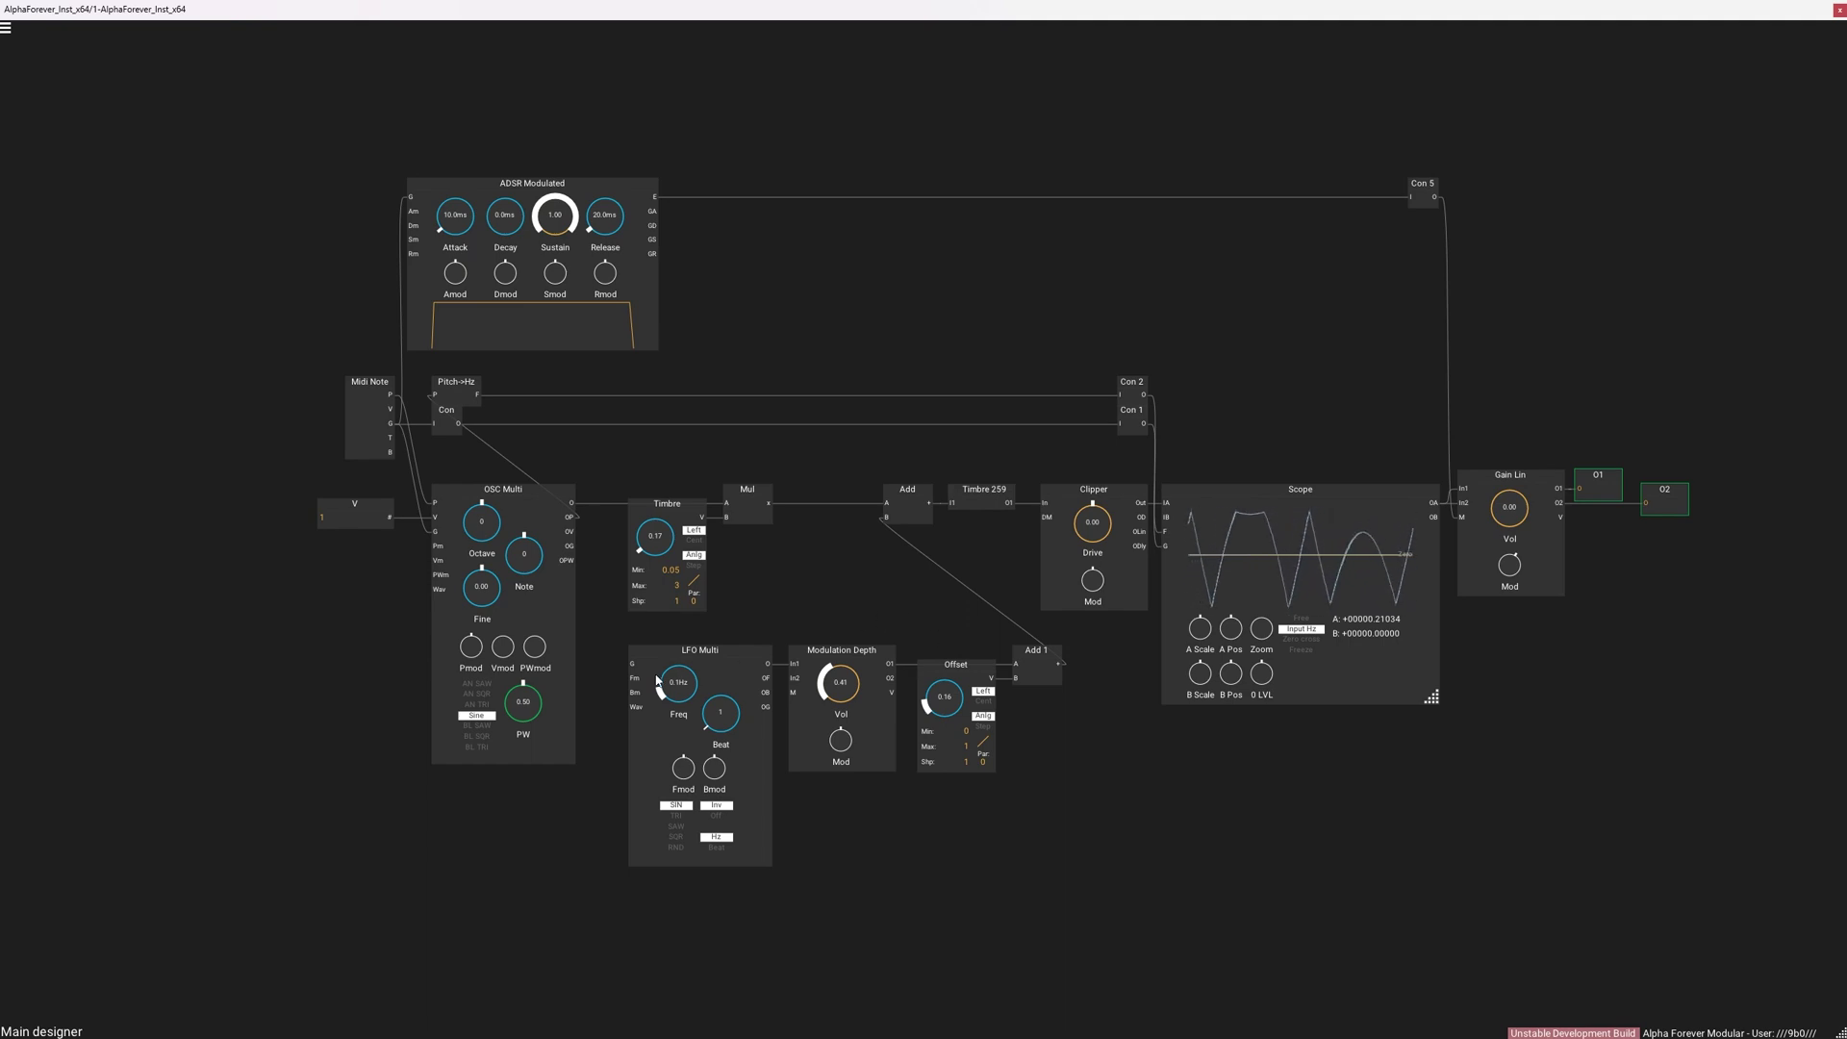
Step: Slow the LFO, switch OSC Multi to BL TRI at Octave -1, and set the Timbre control to 0.40
drag(668, 691, 679, 684)
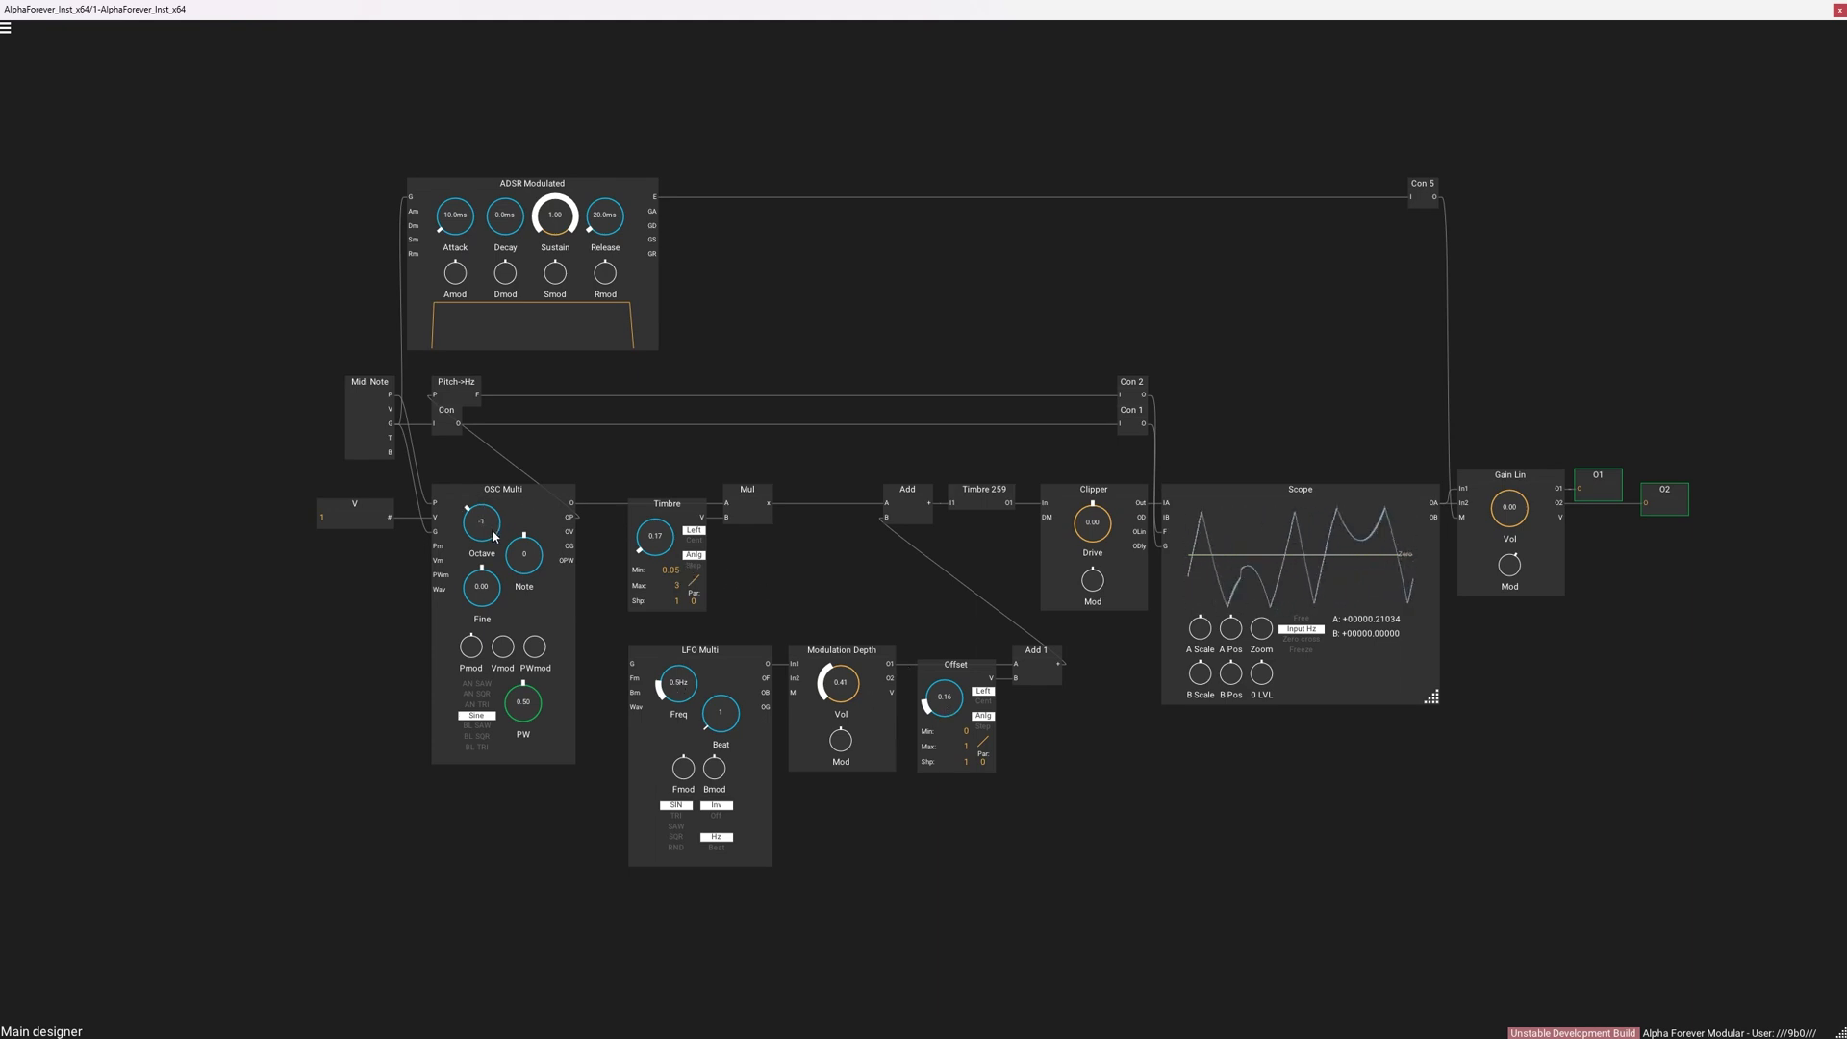
drag(651, 548, 713, 512)
click(480, 749)
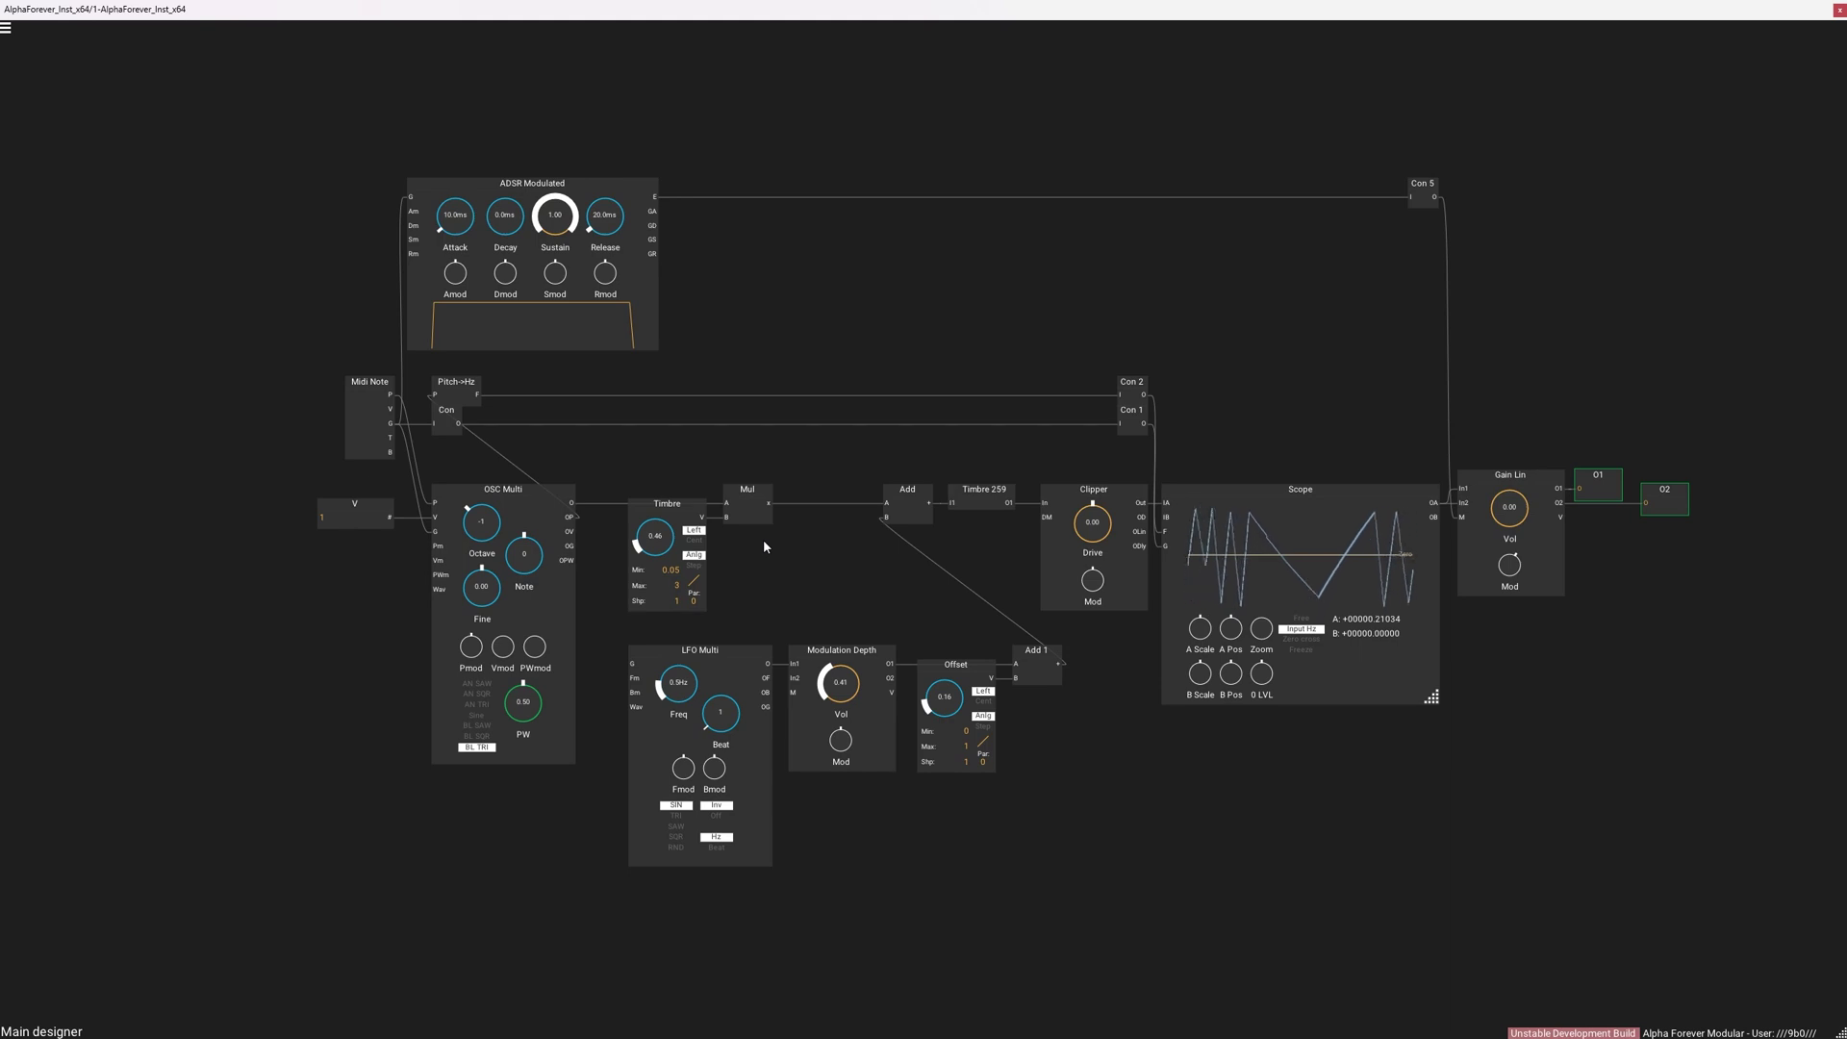
mouse_move(667, 549)
mouse_down()
mouse_move(669, 517)
mouse_move(677, 550)
mouse_up()
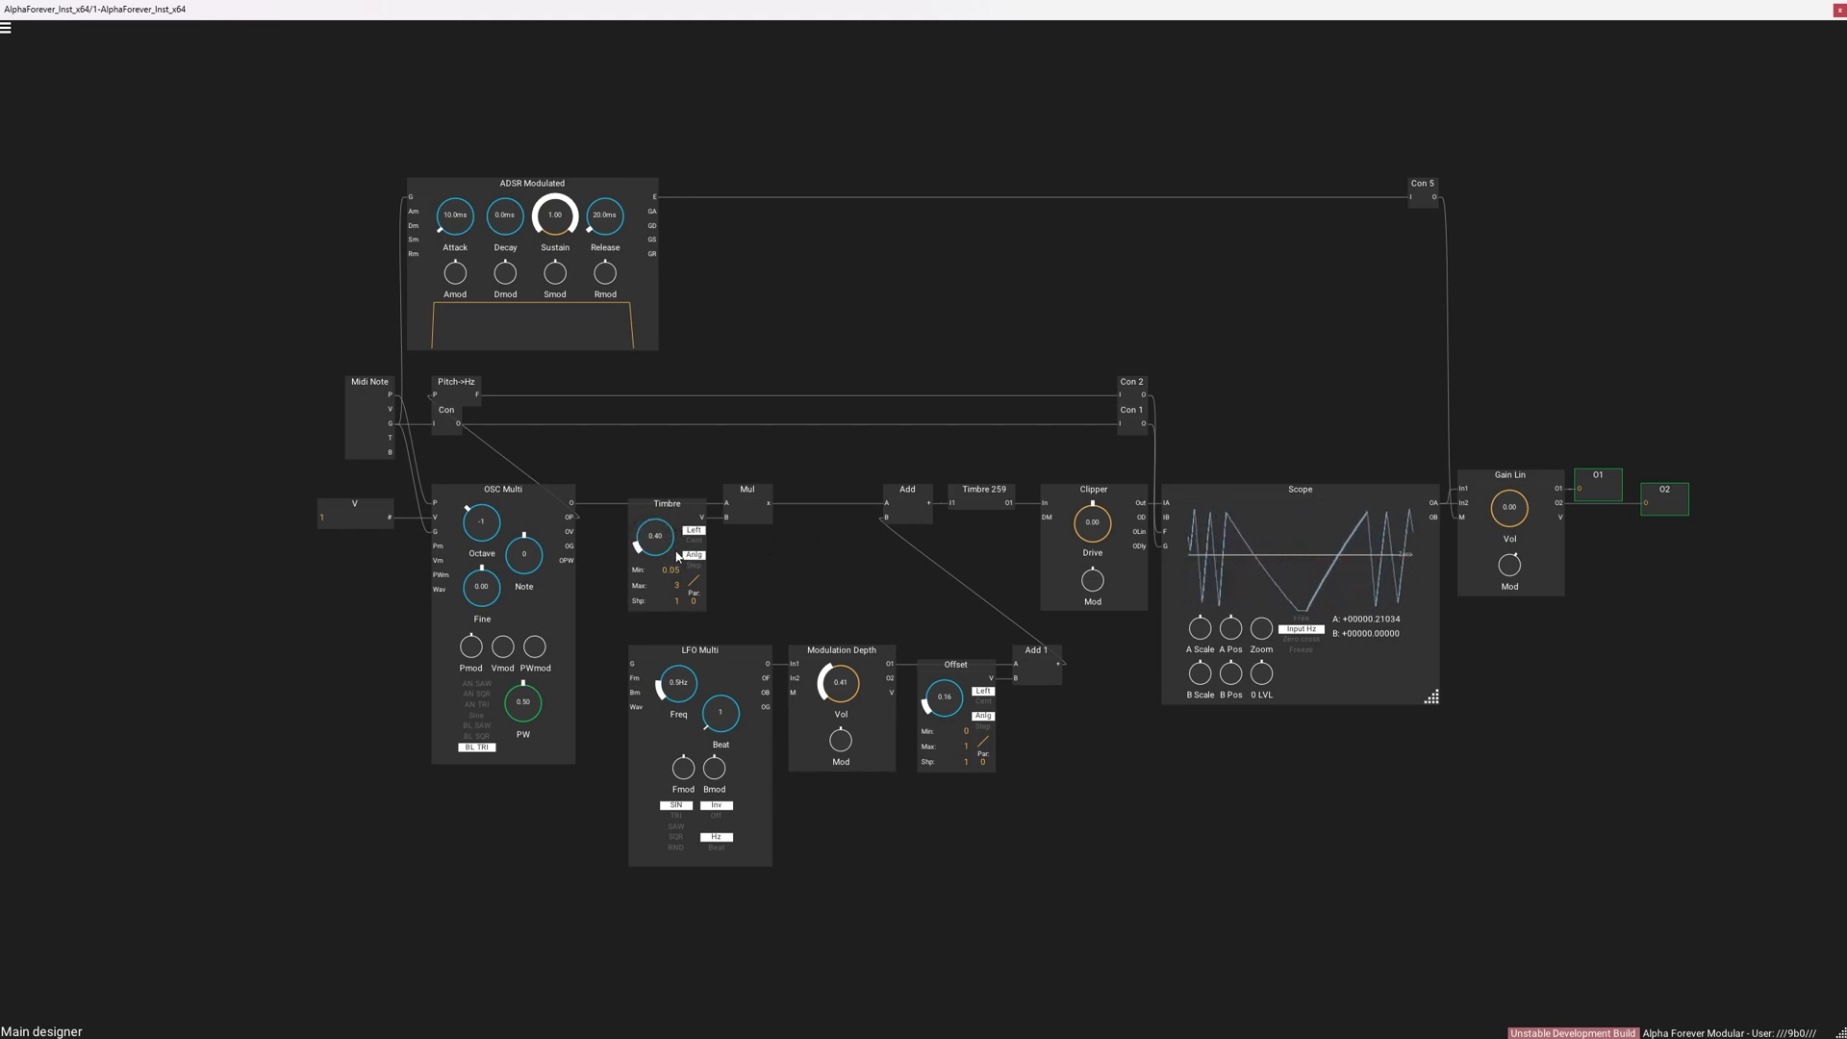
Step: Set Offset to 0.01, Modulation Depth to about 0.32, the LFO frequency to about 13.6 Hz, and Timbre to about 2
mouse_move(937, 702)
mouse_down()
mouse_move(962, 647)
mouse_move(959, 712)
mouse_up()
drag(840, 685, 851, 699)
drag(677, 685, 696, 622)
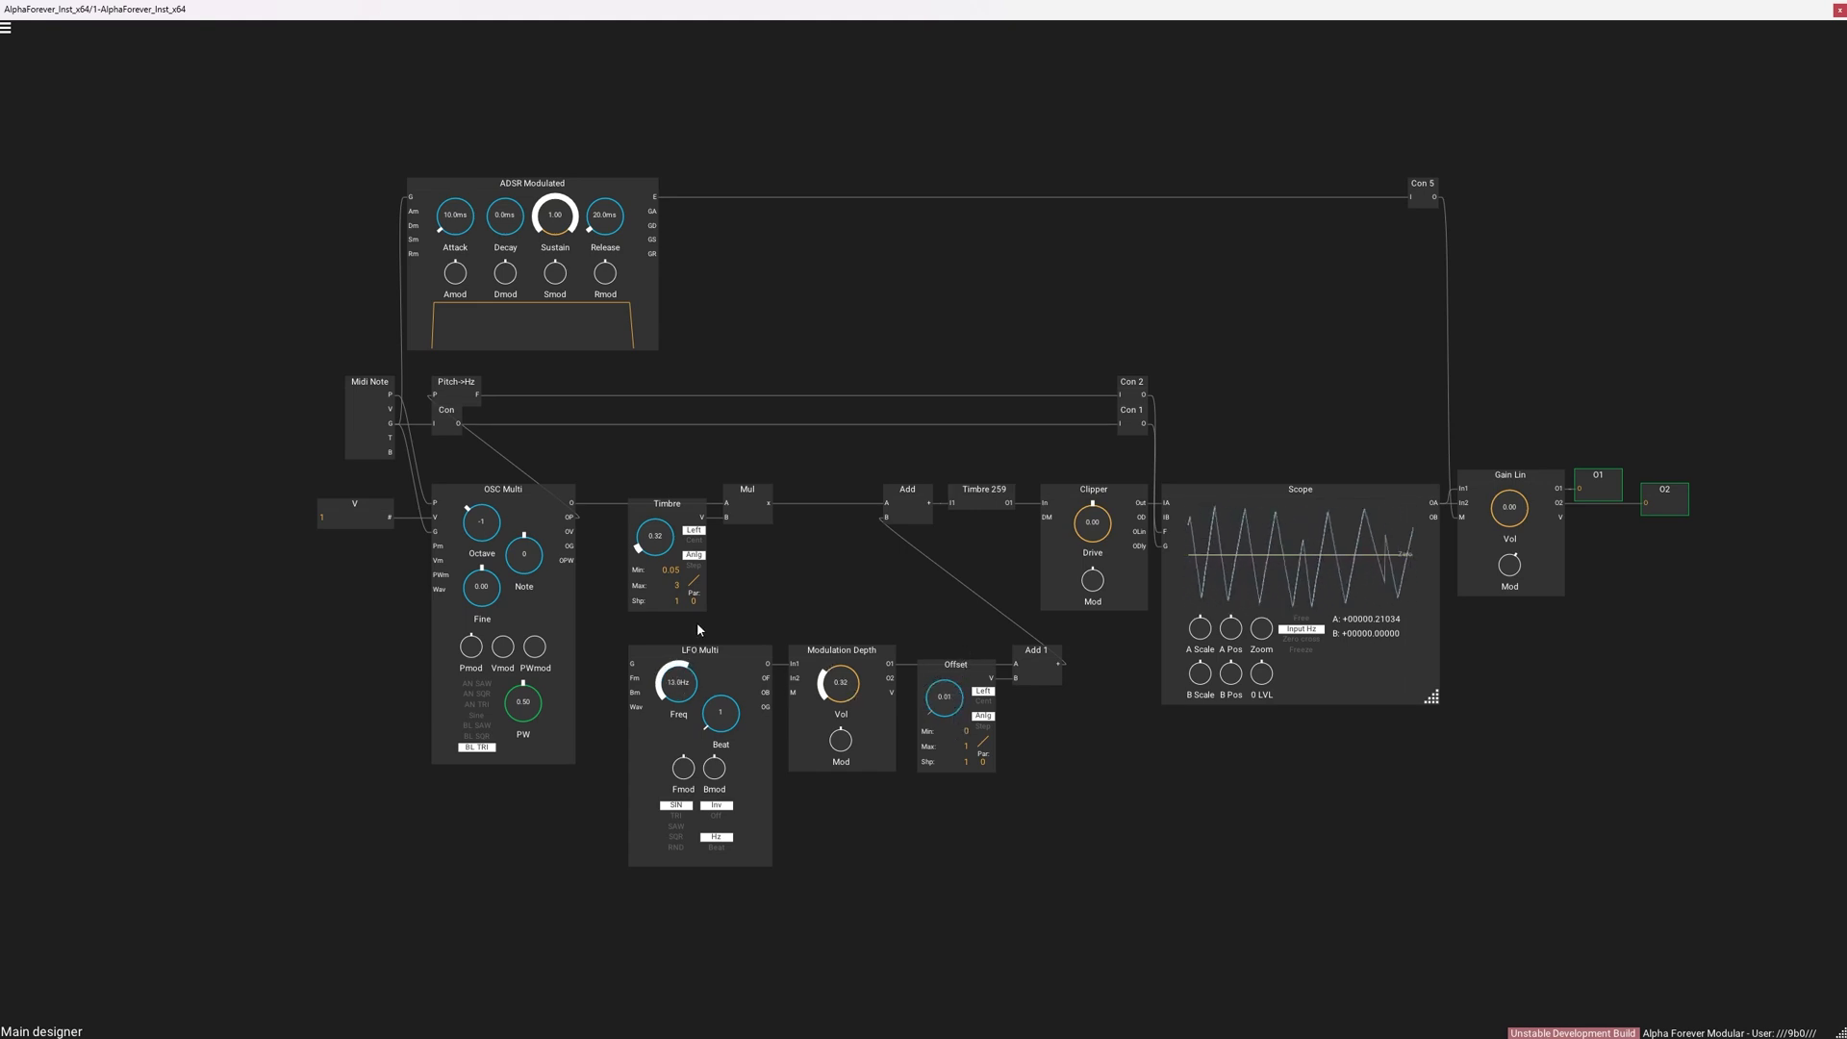
drag(651, 542, 674, 509)
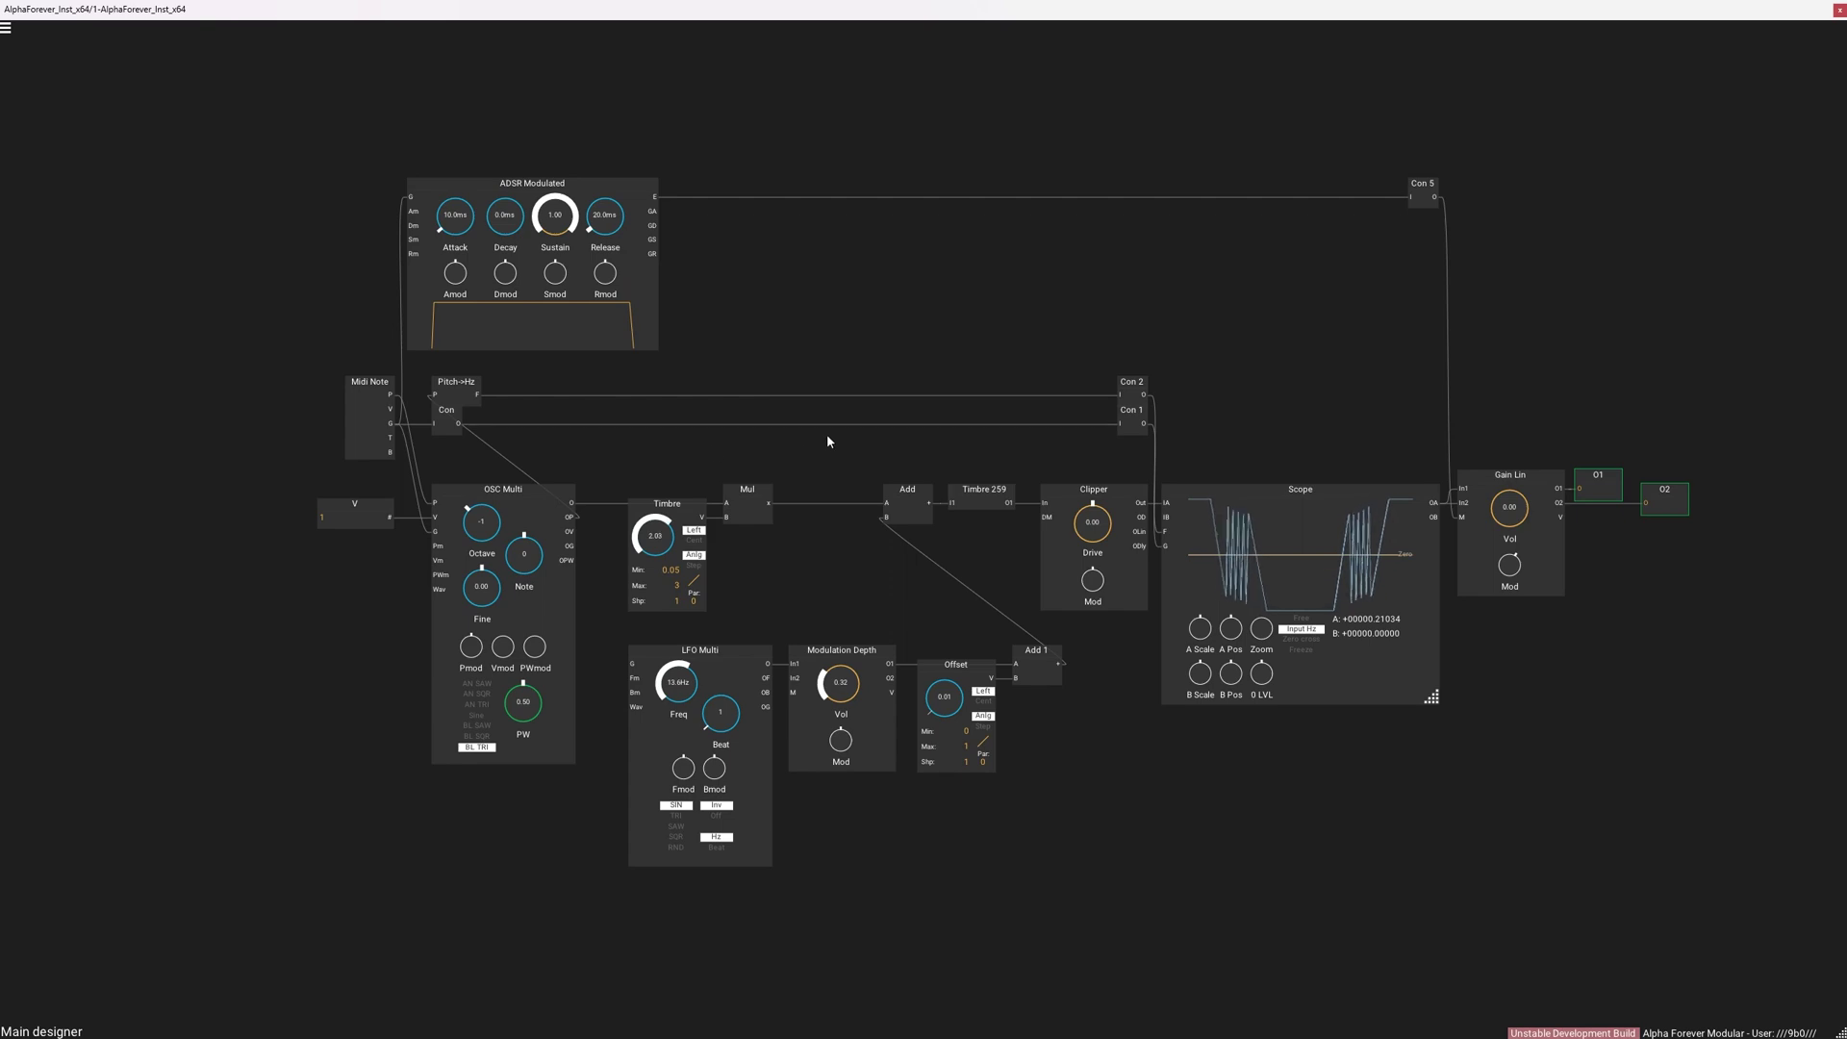
Step: Delete the LFO Multi, Modulation Depth, Offset, both Add modules, the Timbre control and Mul
drag(565, 939, 1095, 593)
key(Delete)
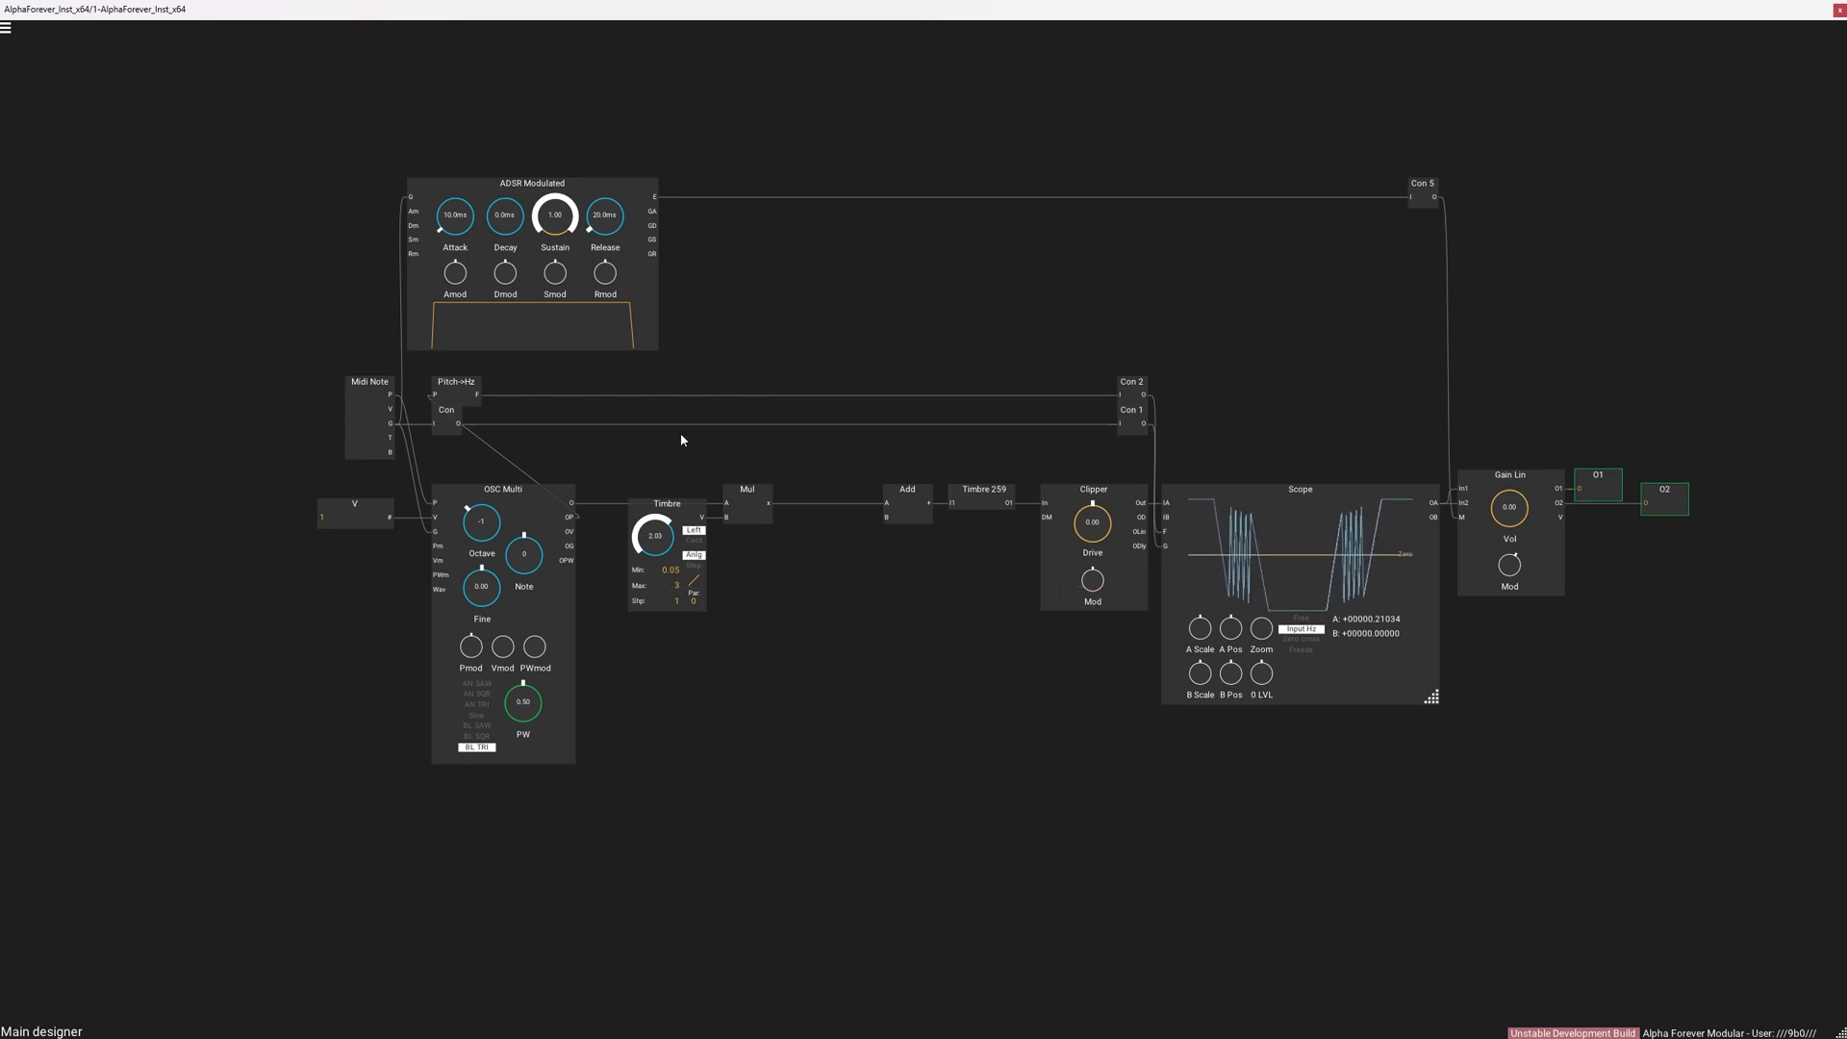
drag(832, 453, 960, 562)
key(Delete)
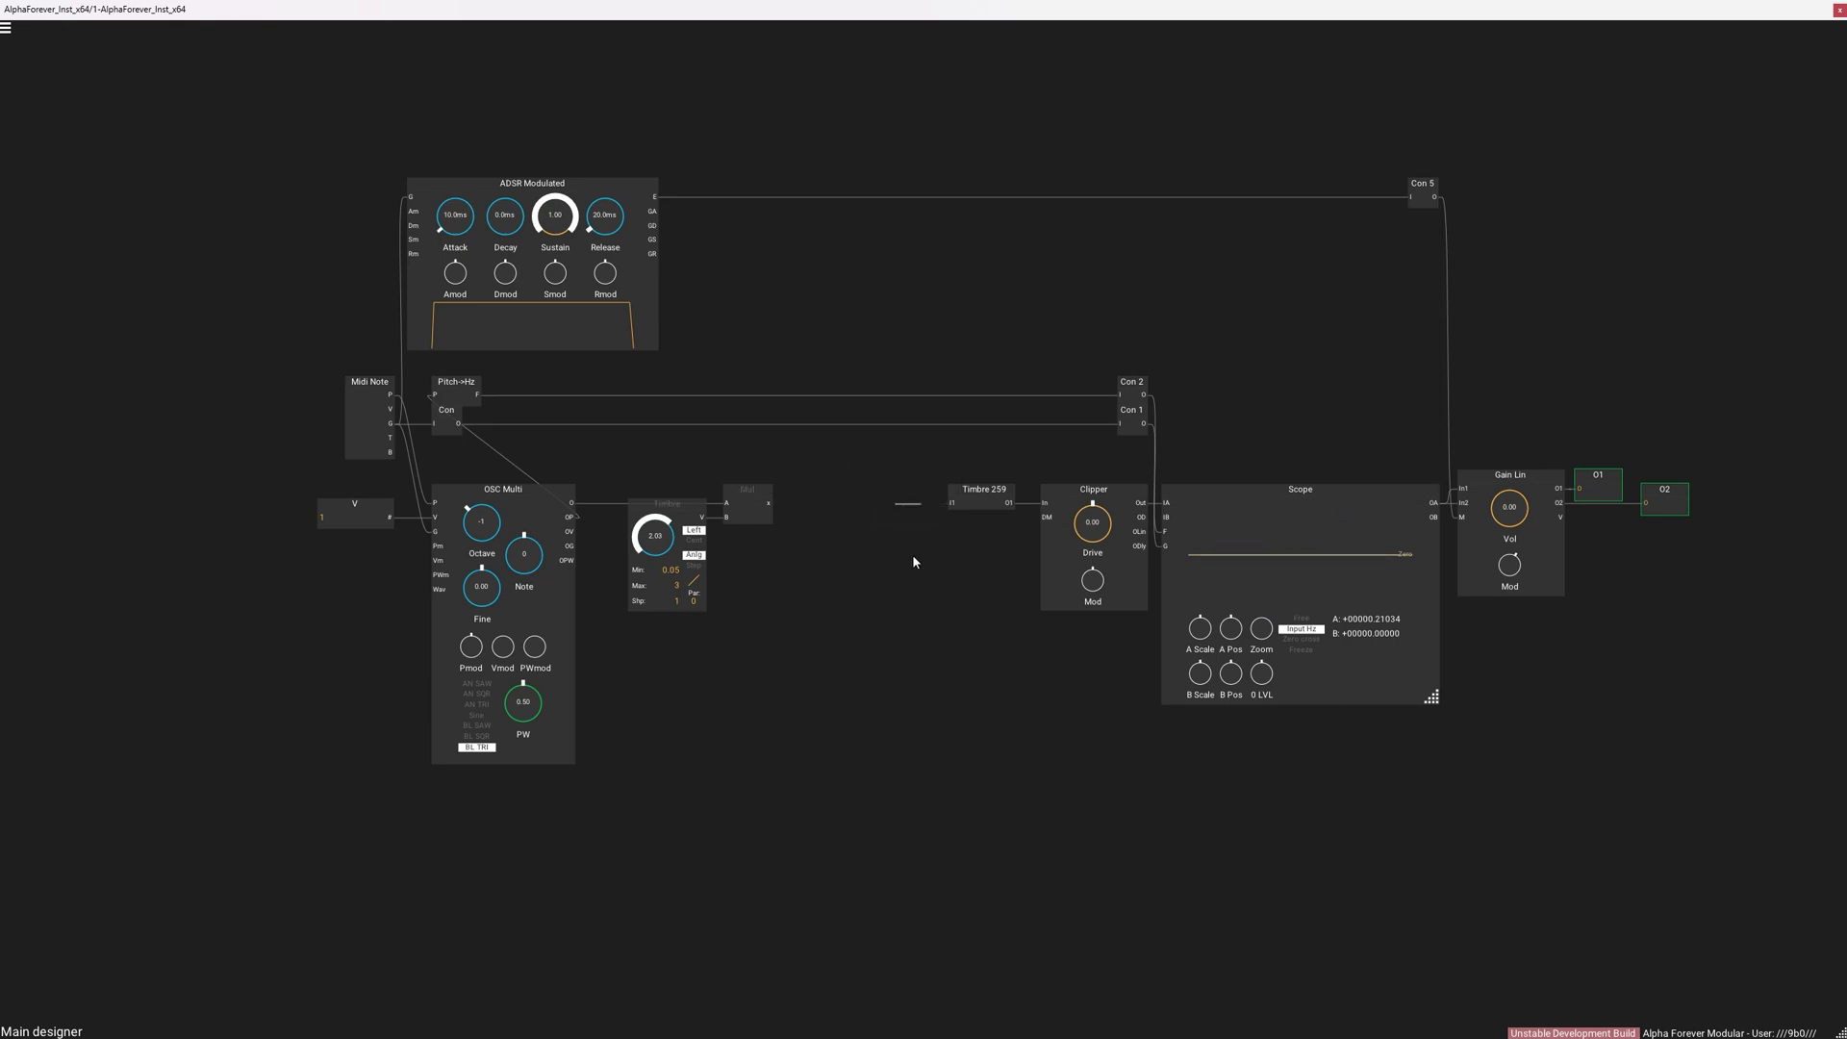
drag(801, 658, 607, 420)
key(Delete)
Step: Connect OSC Multi's O output directly to Timbre 259's I1 input, and move Pitch->Hz and Con toward Con 2 and Con 1
drag(571, 503, 951, 502)
drag(541, 435, 405, 353)
drag(448, 417, 611, 418)
Step: Open Timbre 259's internal patch to examine its structure, and return to the main designer
double_click(973, 497)
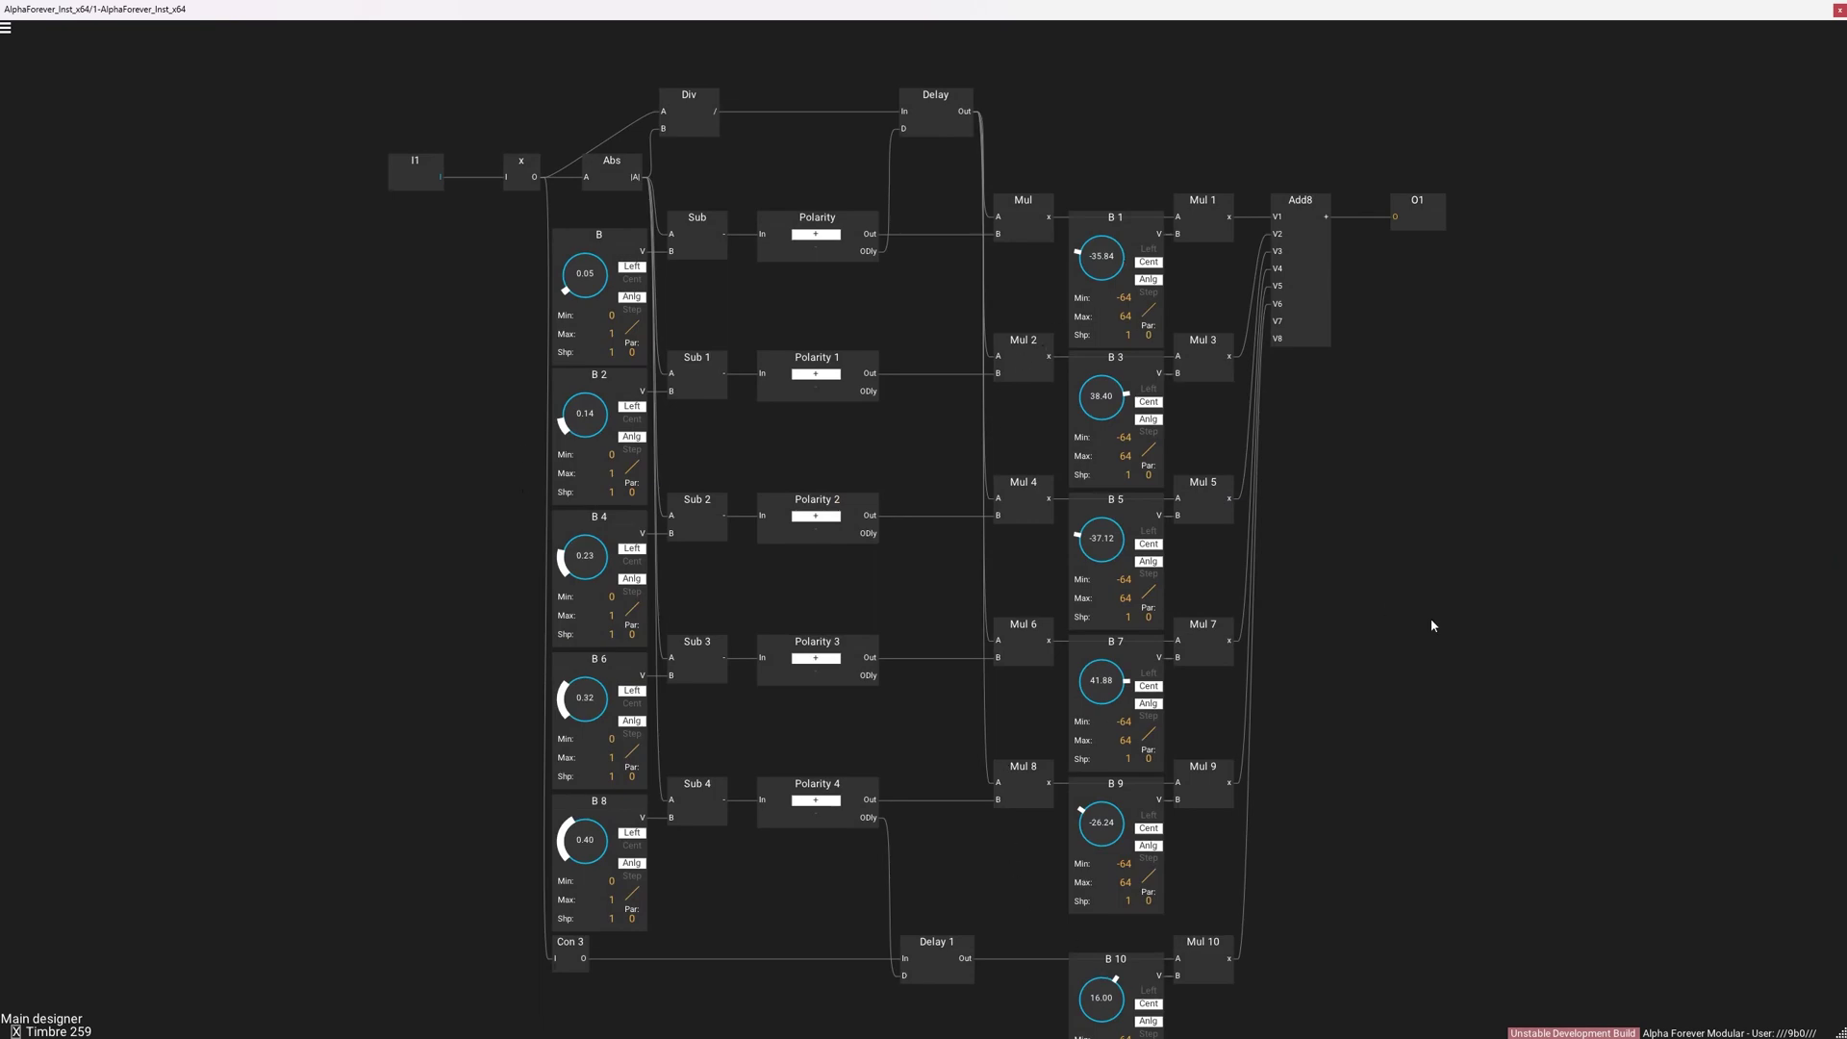
double_click(1541, 592)
click(1364, 421)
Step: Close up the layout so OSC Multi, Timbre 259, Clipper and Scope sit side by side
drag(179, 854, 991, 187)
drag(1186, 219, 874, 250)
scroll(1047, 340, up, 2)
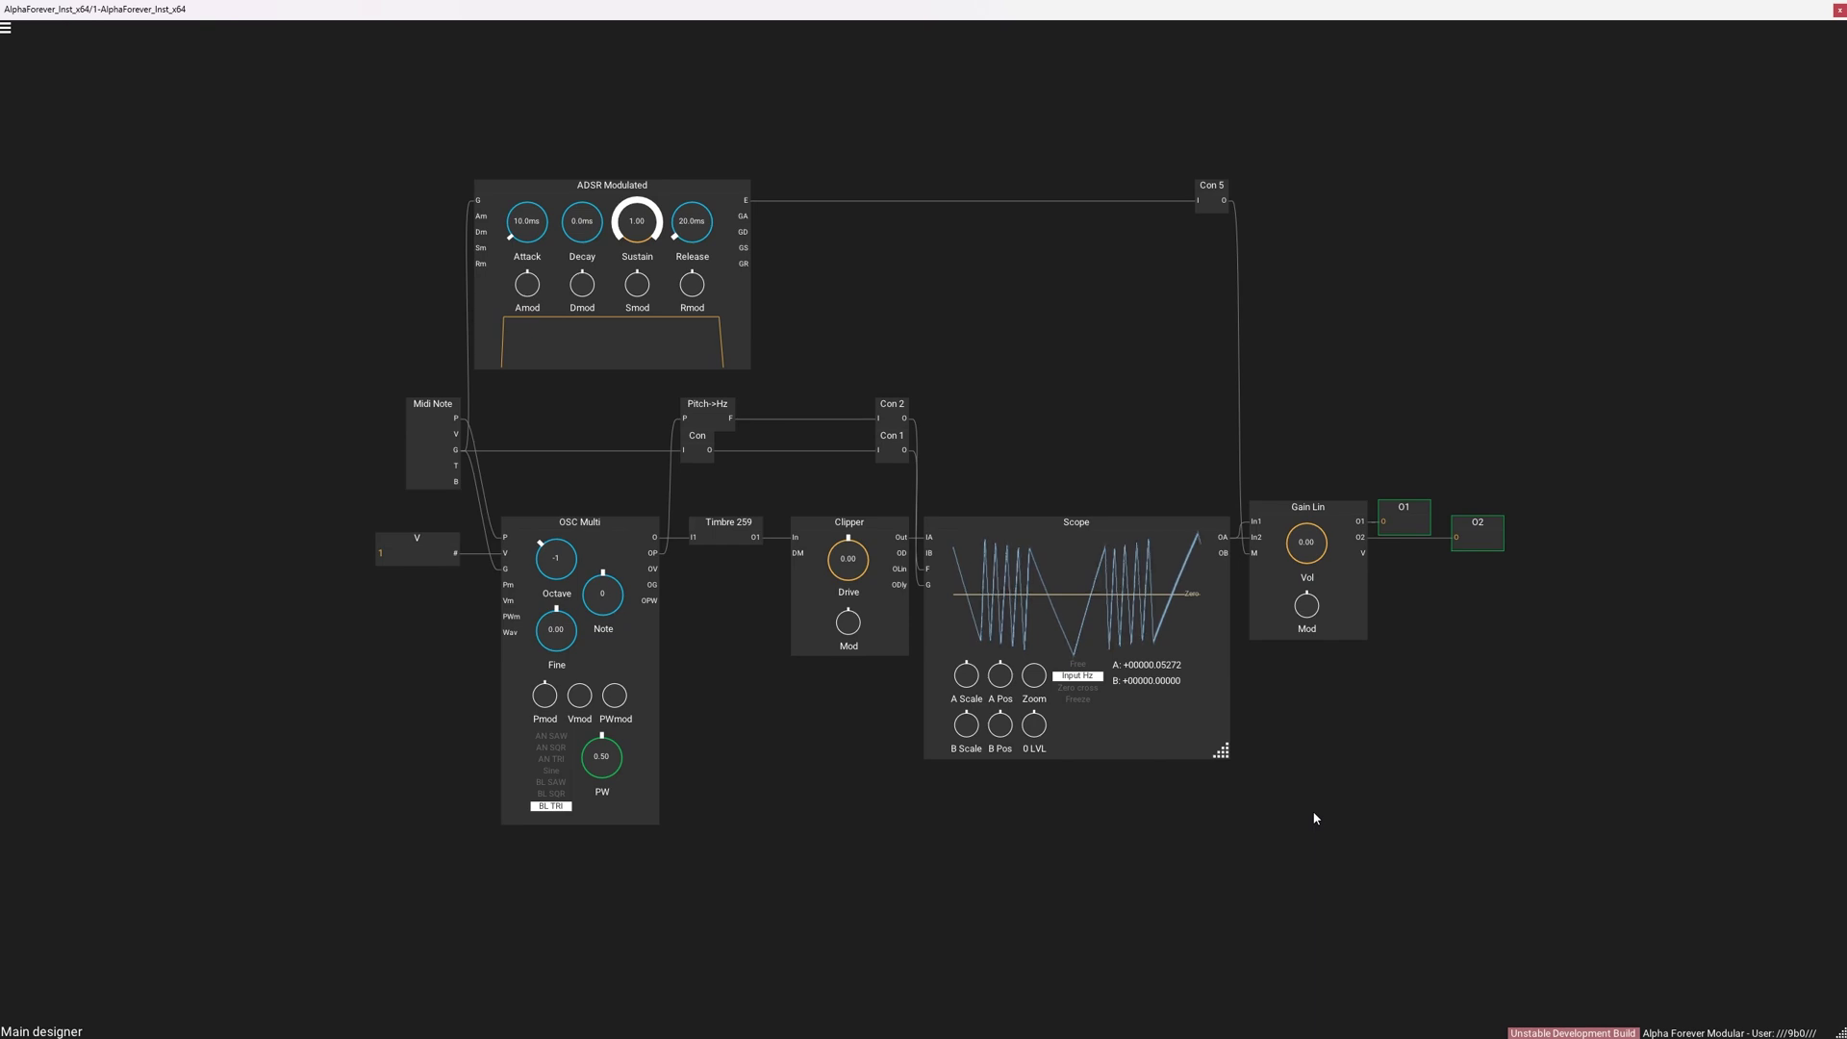
scroll(1314, 818, up, 1)
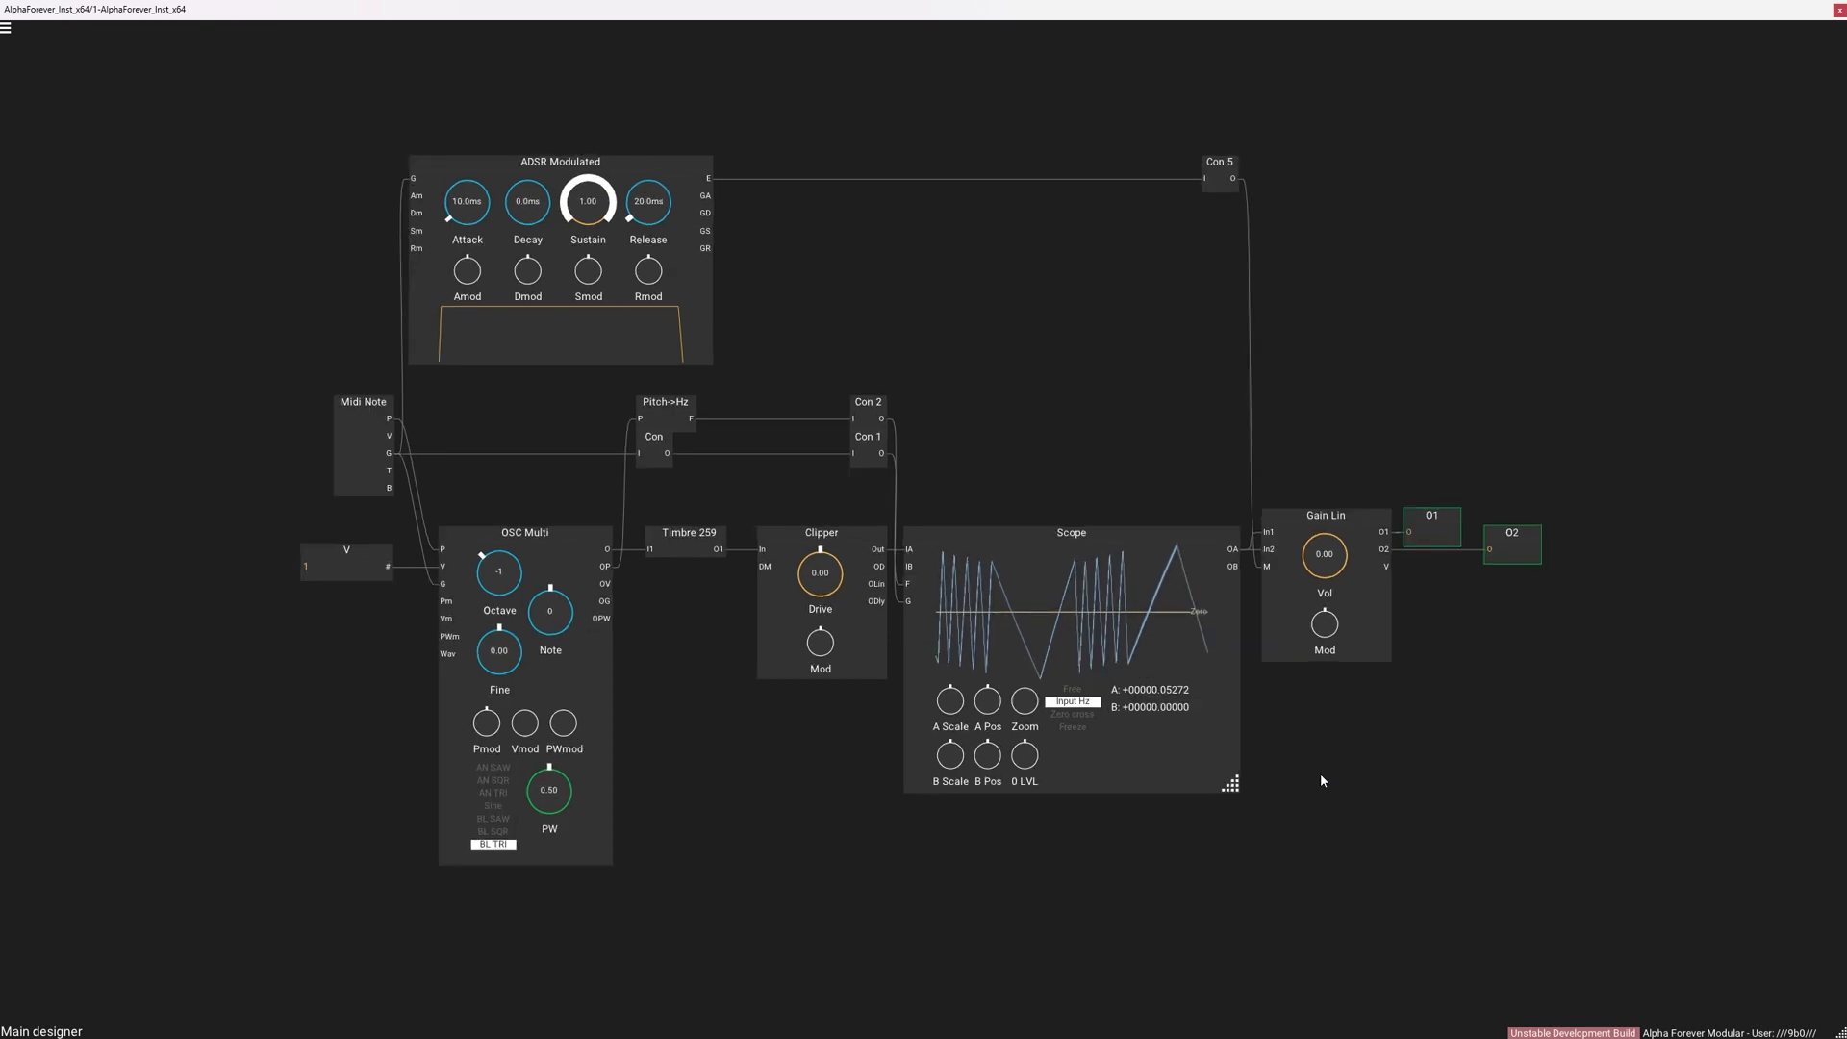